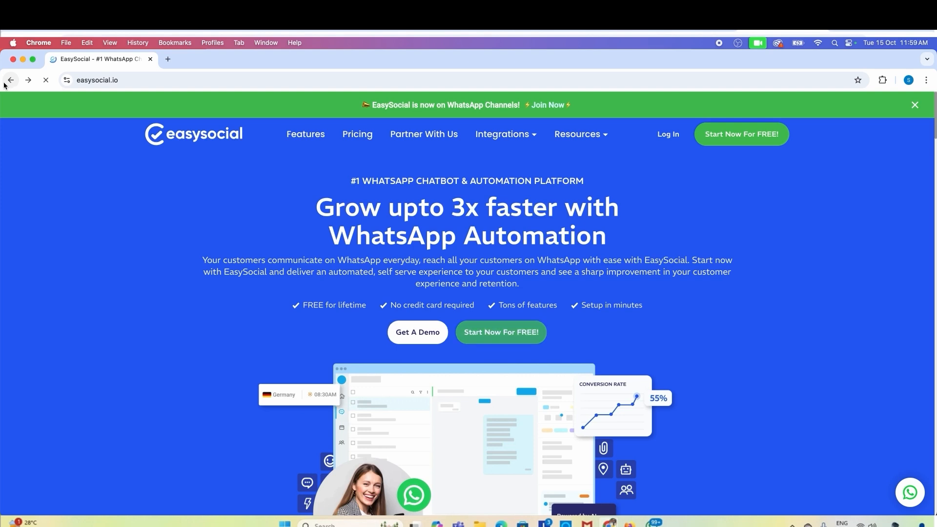
Start a free EasySocial signup and enter the full name, e-mail address and WhatsApp number
click(735, 135)
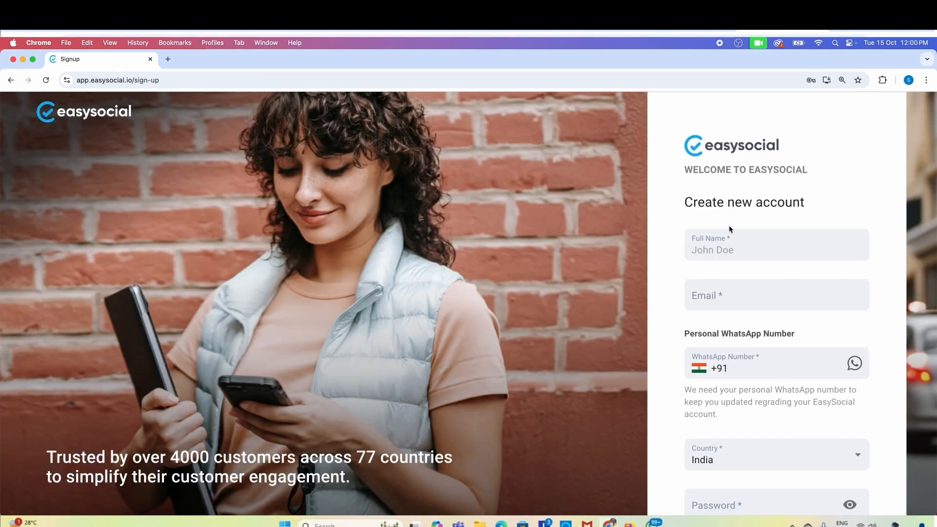
click(729, 241)
key(Tab)
click(764, 374)
text(**********)
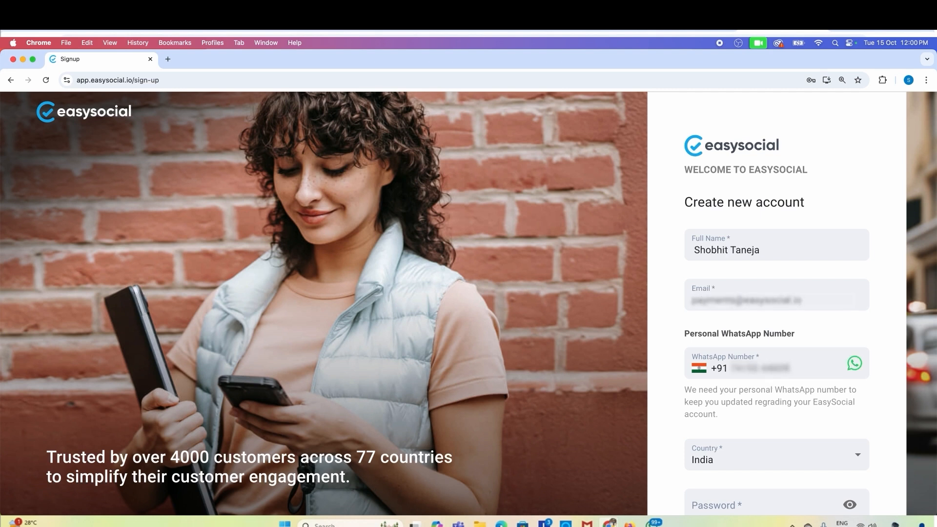
Set and confirm the account password, then submit the signup details for verification
scroll(786, 439, down, 3)
click(769, 445)
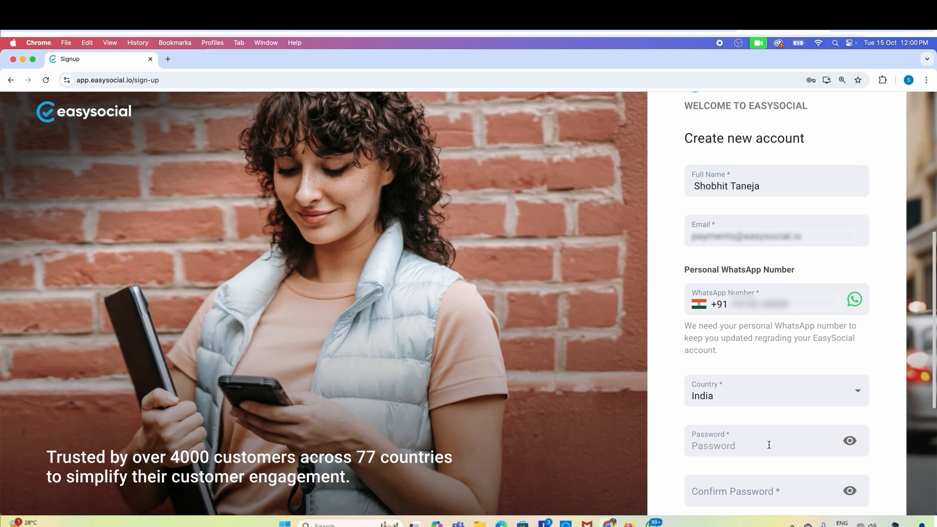
text(***********)
click(781, 487)
text(***********)
scroll(781, 487, down, 2)
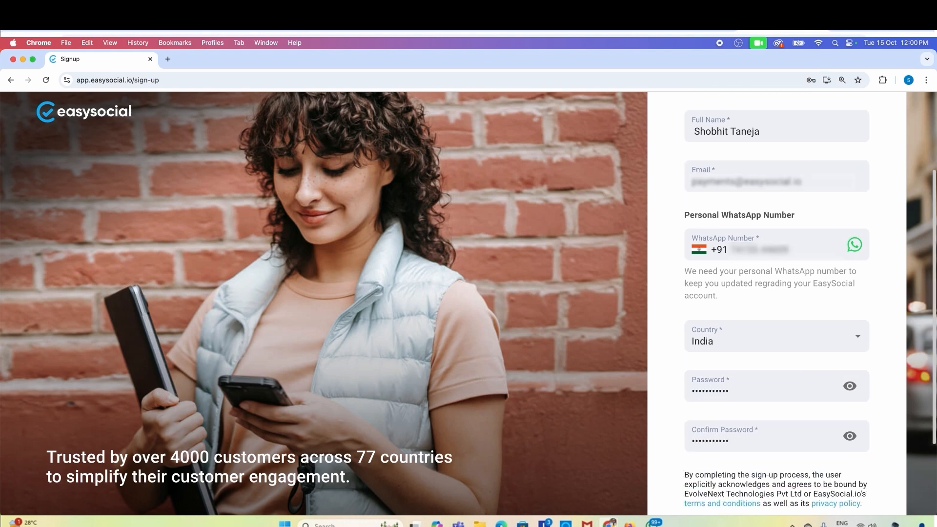
scroll(755, 454, down, 5)
click(755, 427)
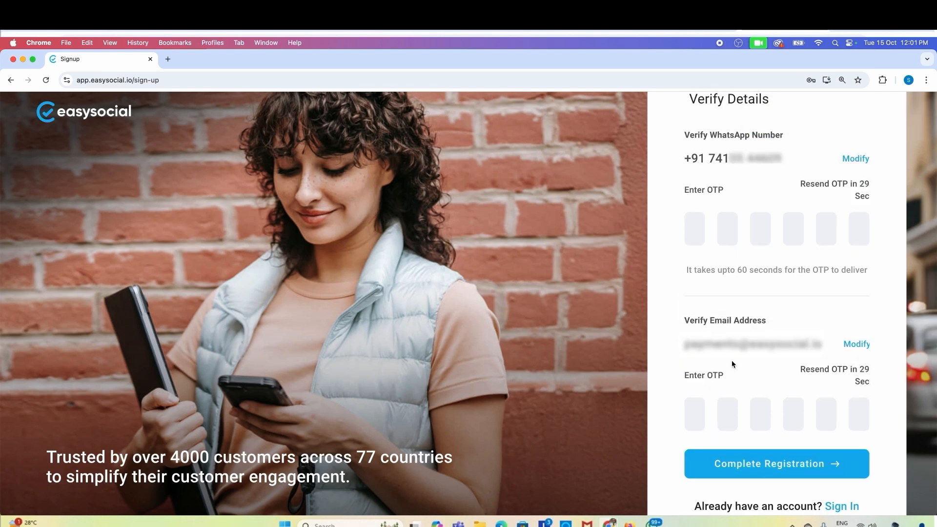
Enter the WhatsApp and e-mail verification codes and complete the registration
click(693, 408)
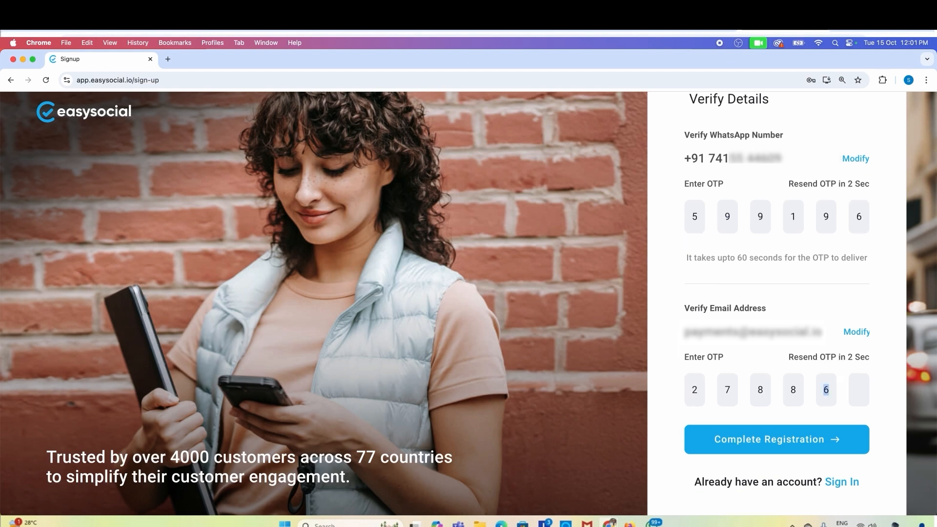
click(712, 449)
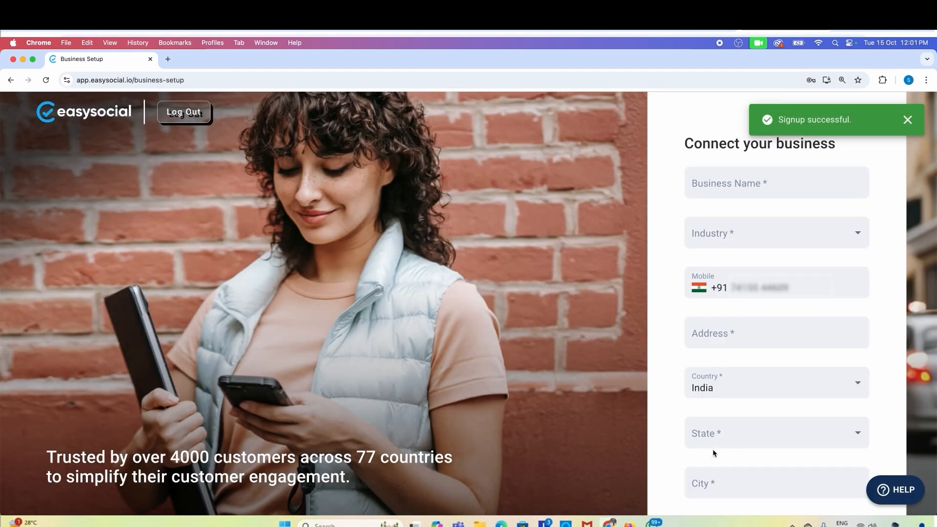
Save business Evolve Next, Professional Services, located in Bangalore, Karnataka, with its pincode
click(729, 183)
text(Evolve Next)
click(742, 233)
click(742, 337)
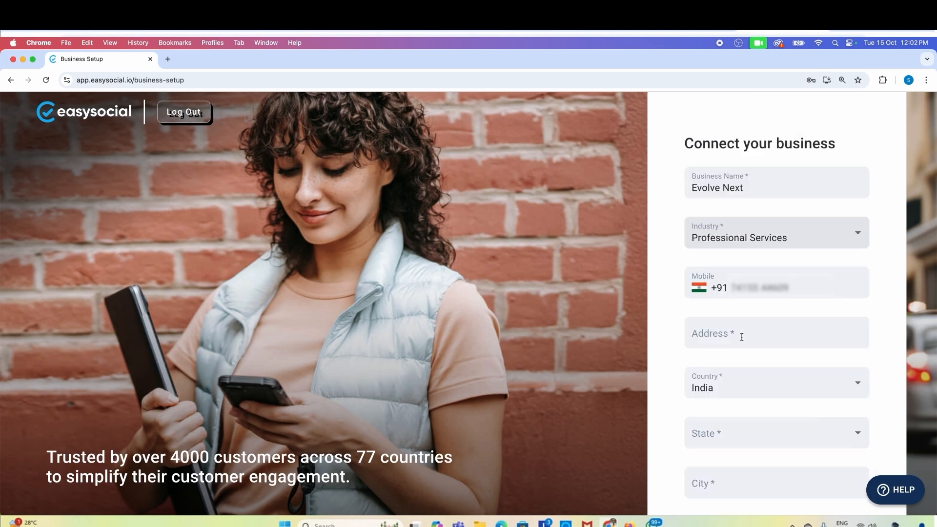
click(742, 337)
text(Bangalore)
click(736, 434)
click(732, 507)
click(732, 423)
text(Bangalore560003)
click(818, 486)
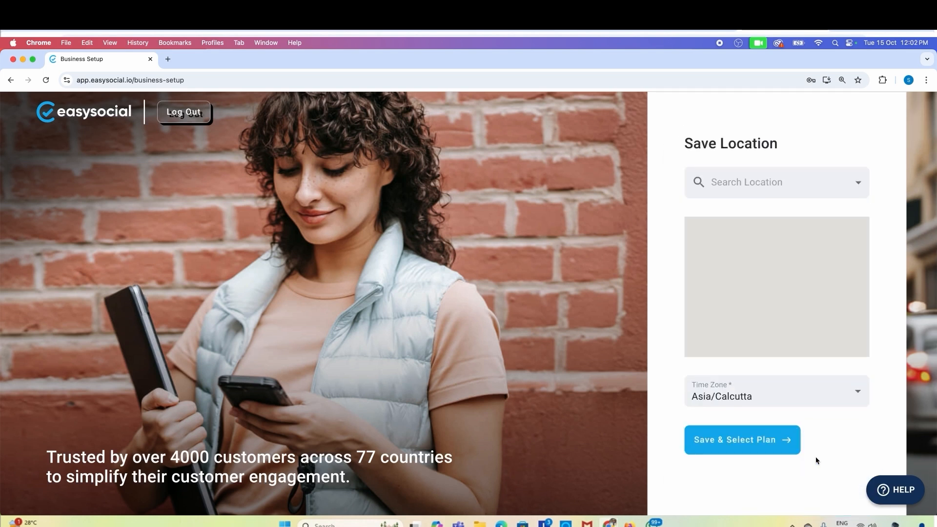
click(788, 440)
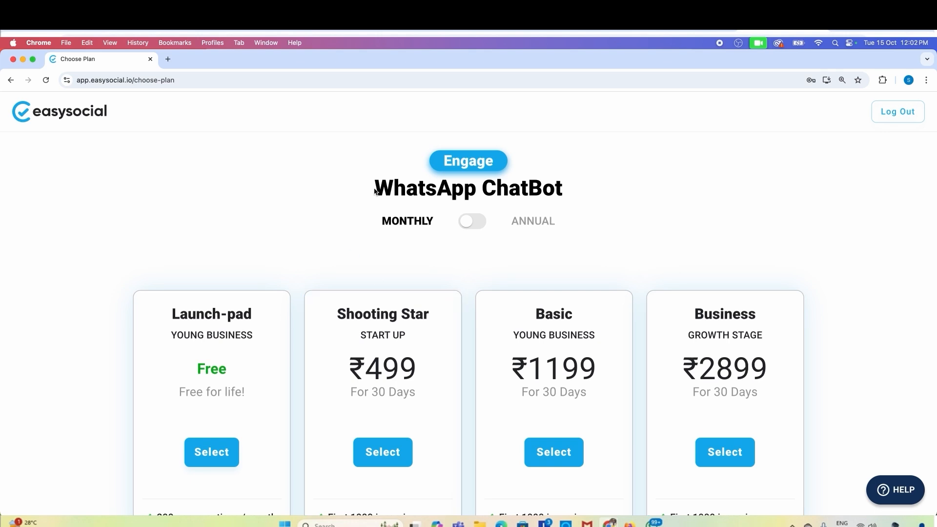
Choose the free Launch-pad plan and check out
scroll(261, 239, down, 2)
click(223, 352)
scroll(218, 376, down, 10)
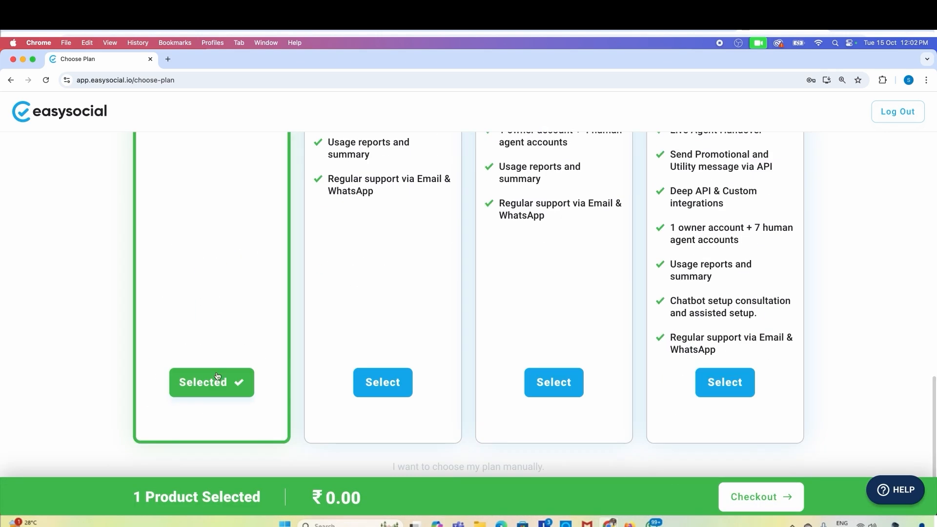
click(764, 498)
Reuse the business details for billing, submit the free order, and enter the workspace
click(691, 179)
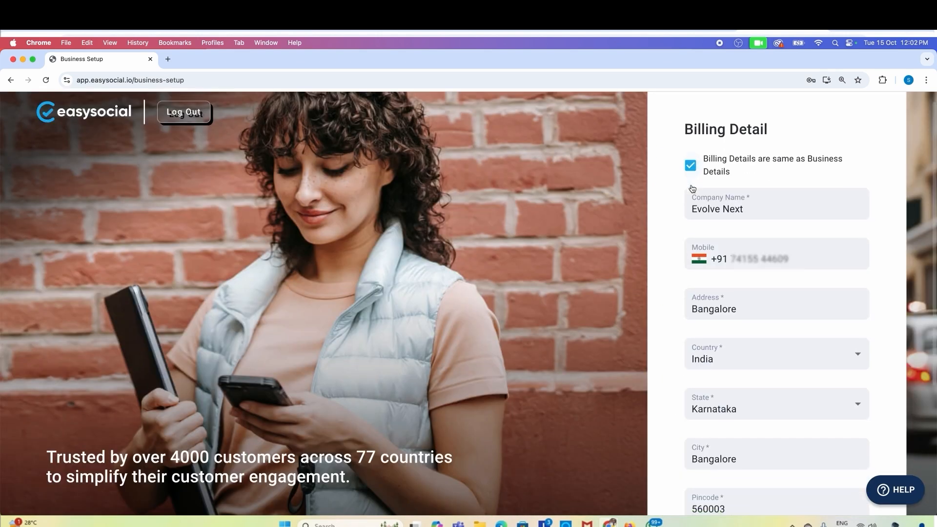
scroll(747, 293, down, 5)
click(736, 460)
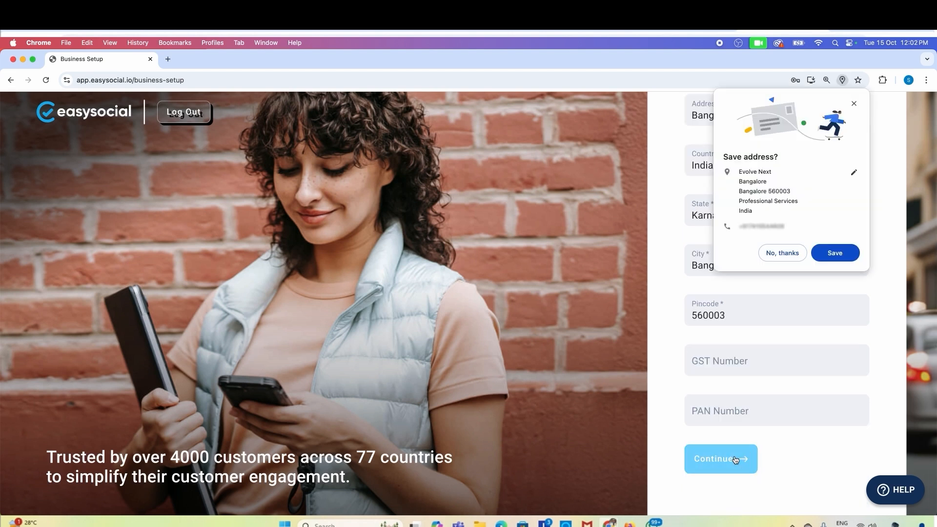
click(771, 254)
scroll(769, 266, down, 2)
click(731, 447)
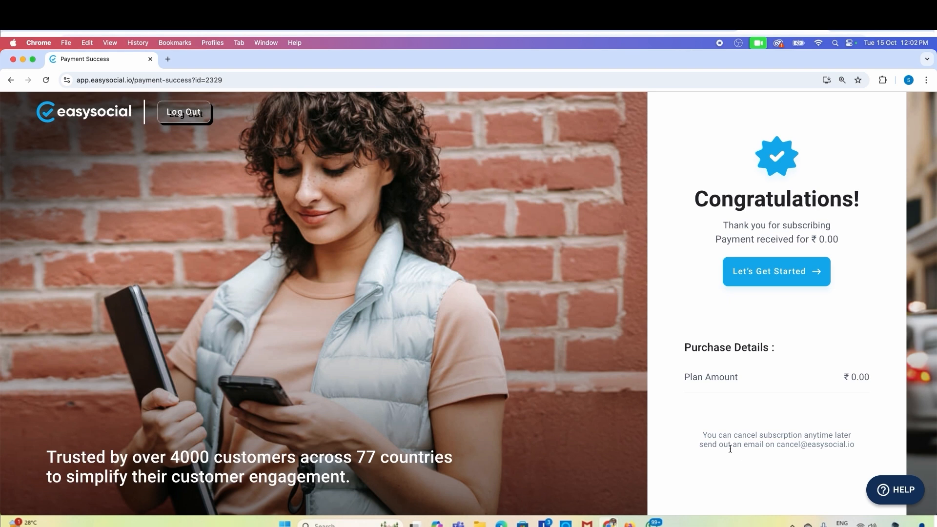
click(801, 276)
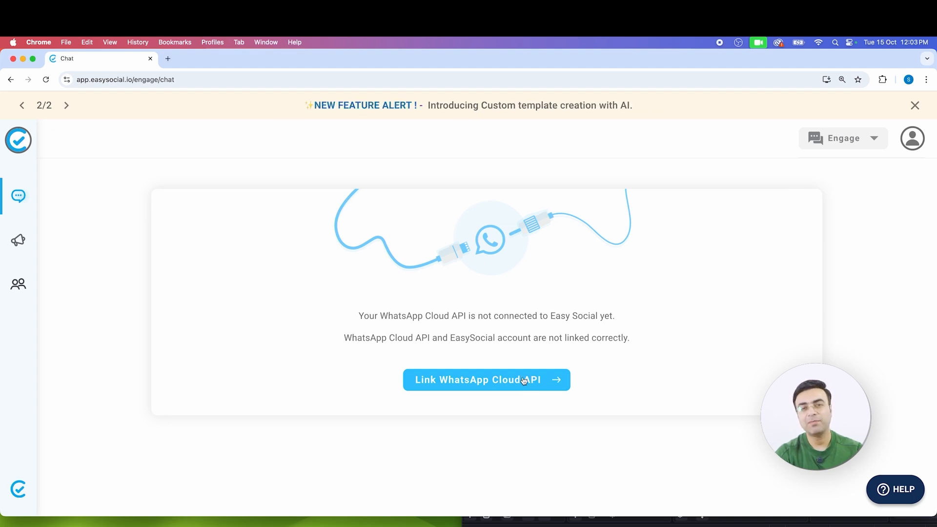
Link WhatsApp Cloud API using 'I have a new phone number', confirming OTP reception, via Facebook login
click(530, 389)
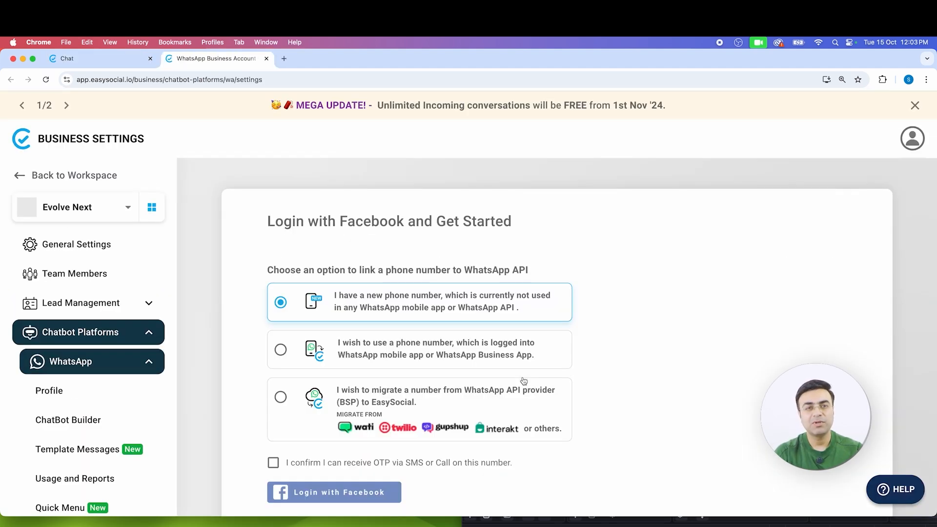
scroll(523, 381, down, 2)
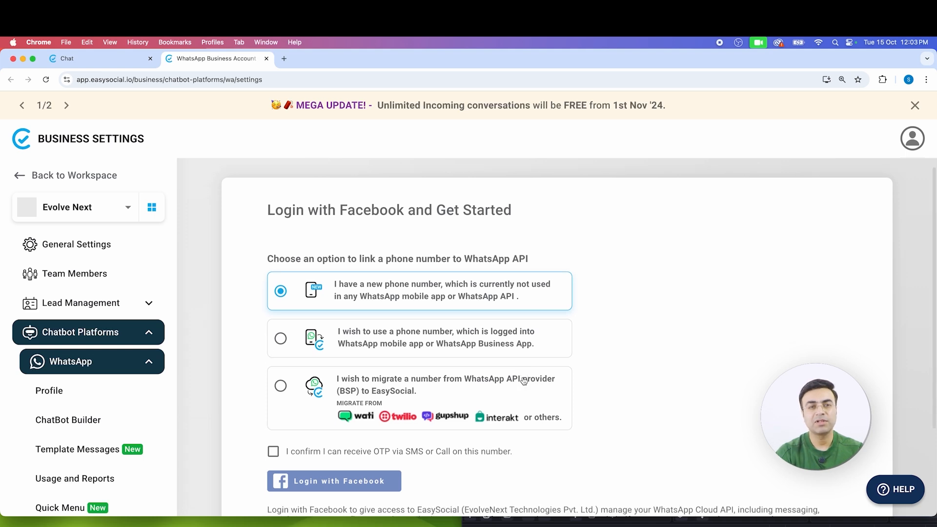
scroll(524, 381, up, 2)
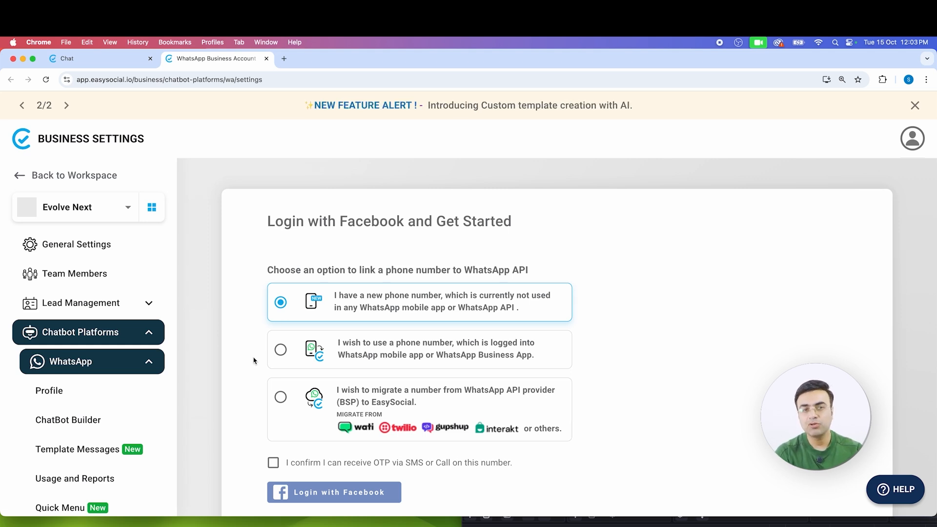
click(276, 397)
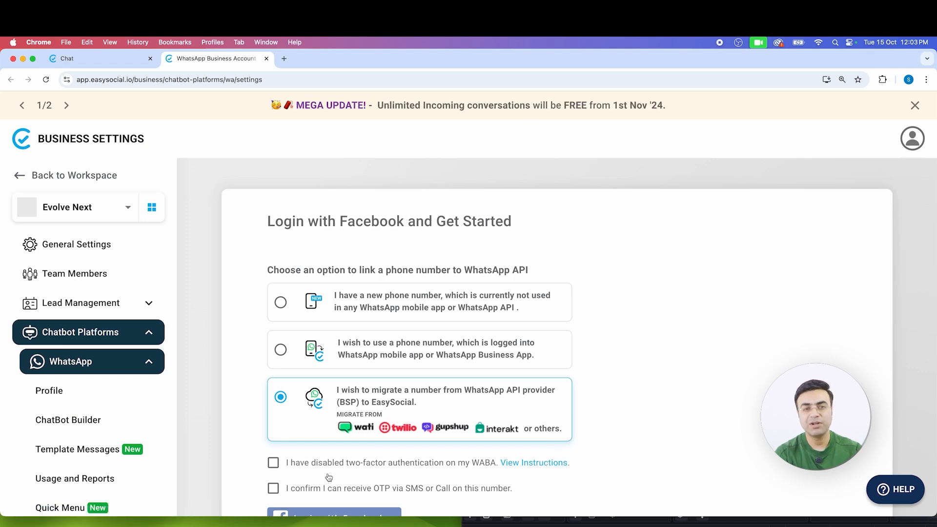
click(281, 302)
click(273, 463)
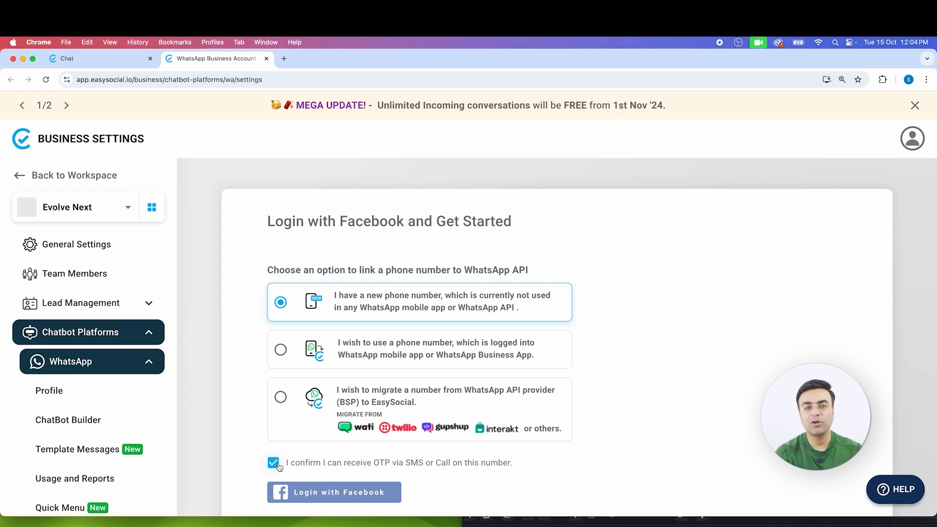
click(312, 495)
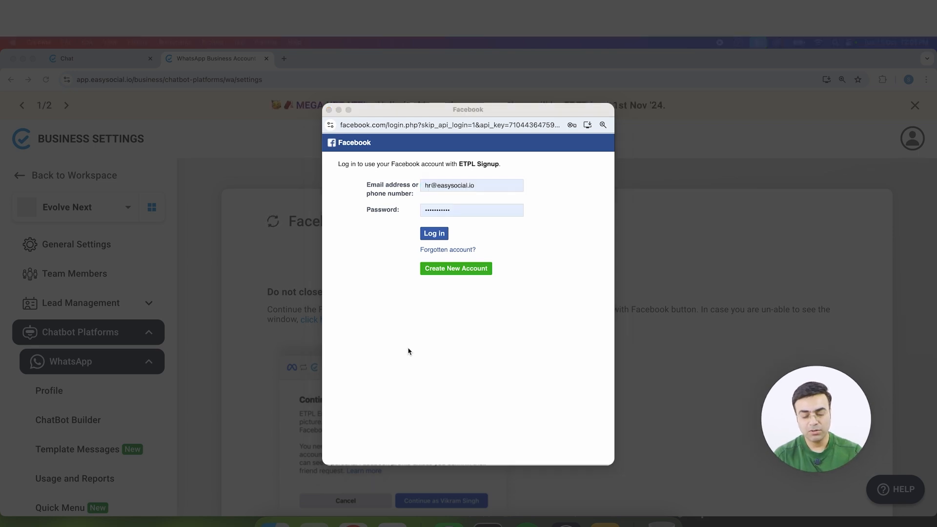
Log in to Facebook, continue as the signed-in user, and accept EasySocial's permissions
click(432, 234)
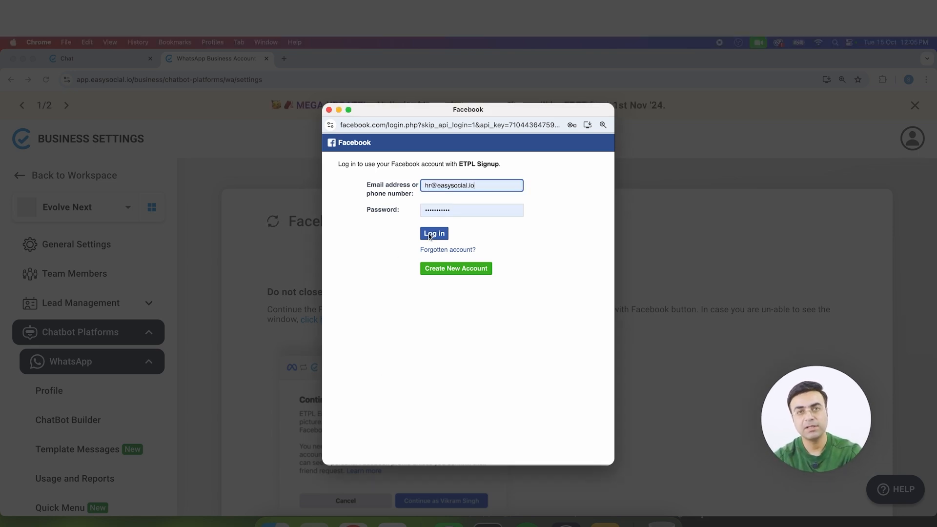
click(534, 334)
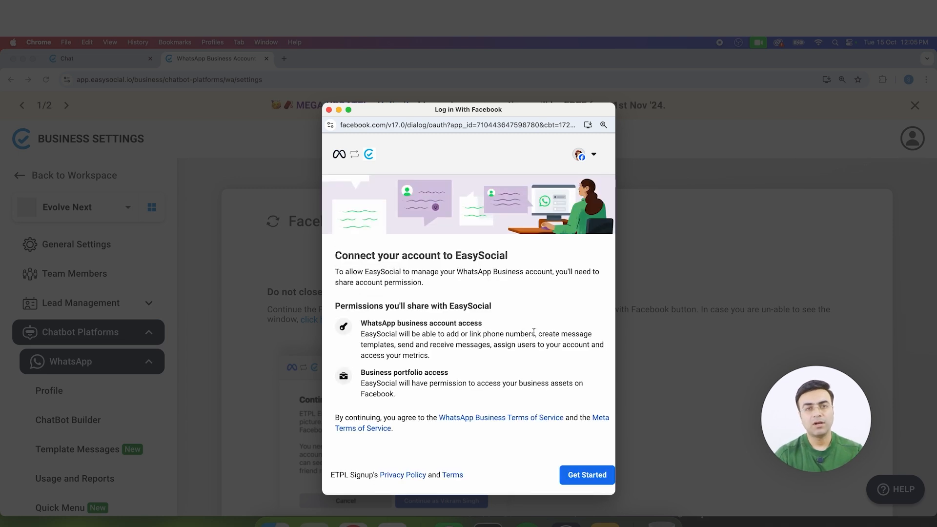
click(590, 476)
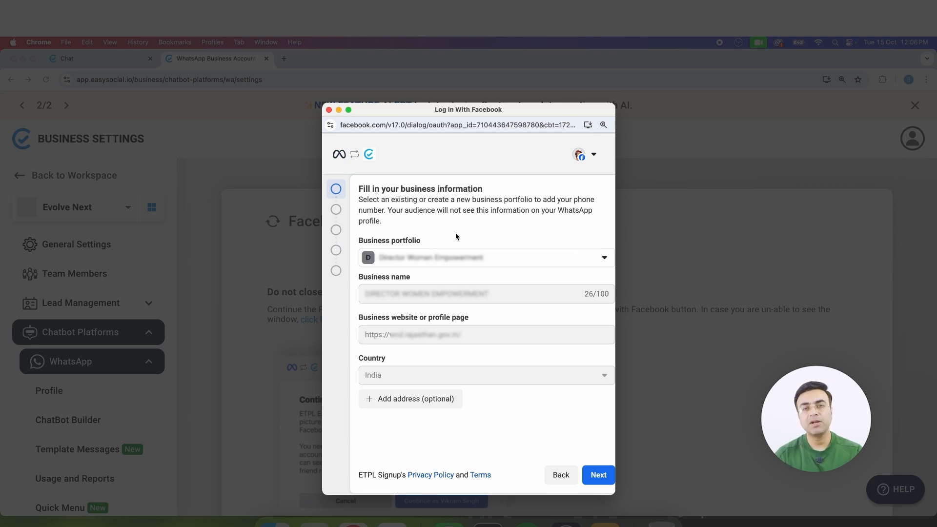
Accept the business information and choose to create a new WhatsApp Business account
mouse_move(563, 370)
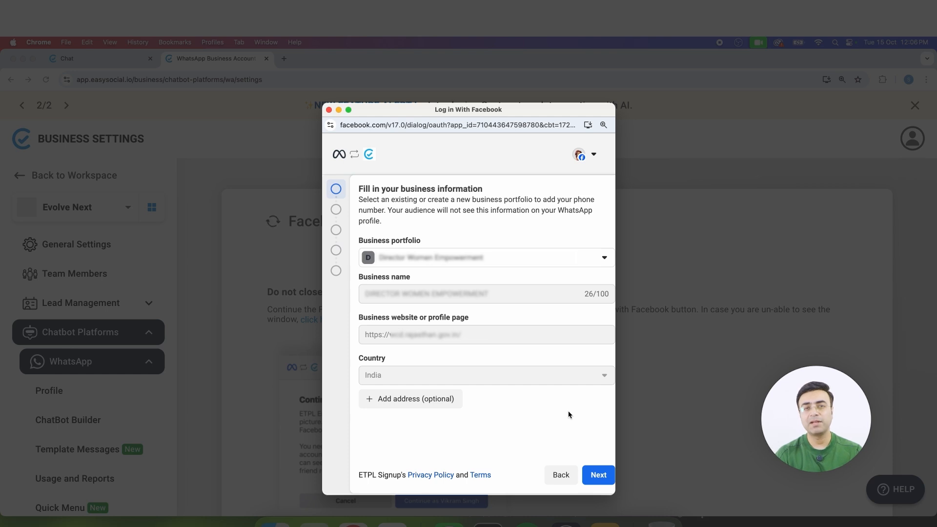
click(598, 473)
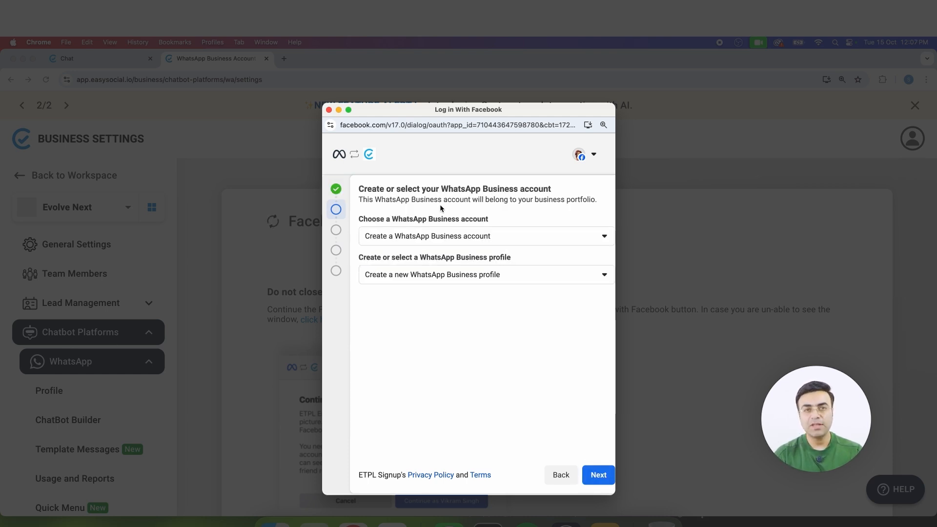
drag(429, 220, 462, 223)
drag(438, 257, 491, 260)
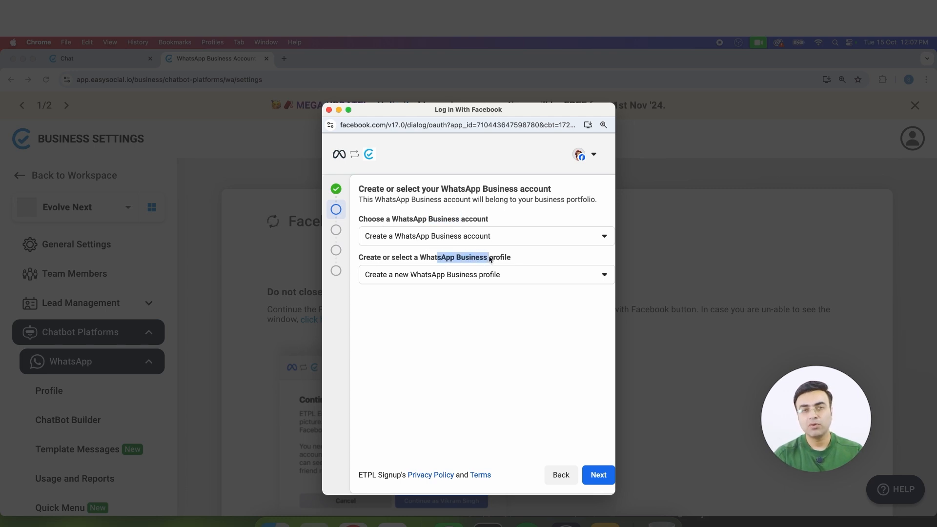
click(465, 239)
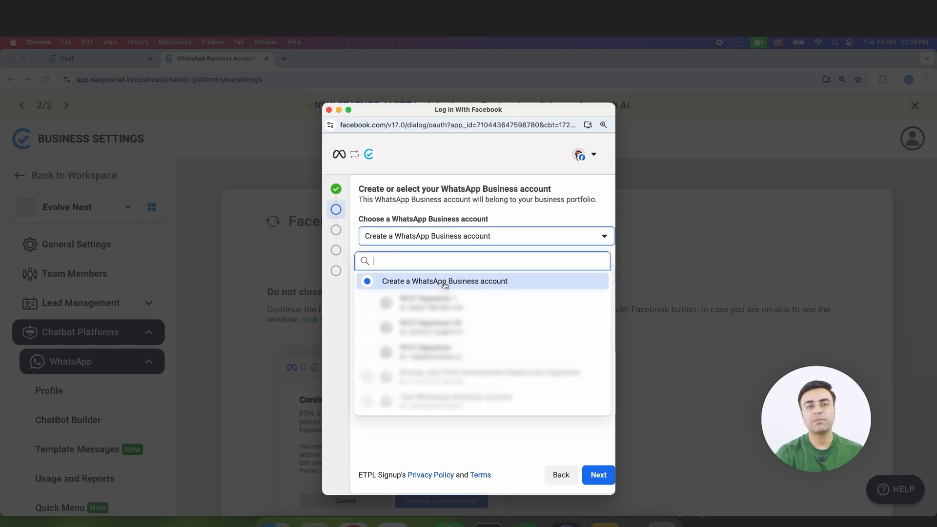
click(445, 284)
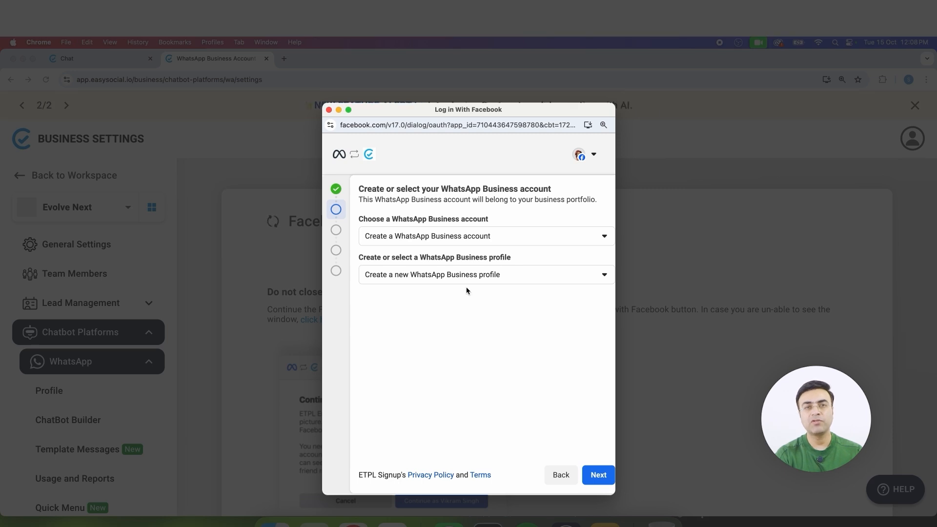
click(601, 473)
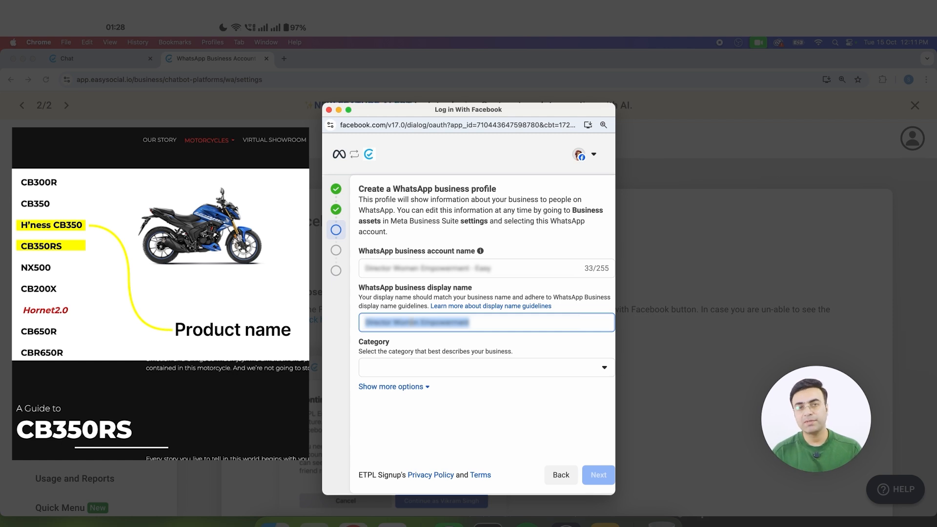
Set the WhatsApp business profile category to Other and continue to the phone number step
click(497, 401)
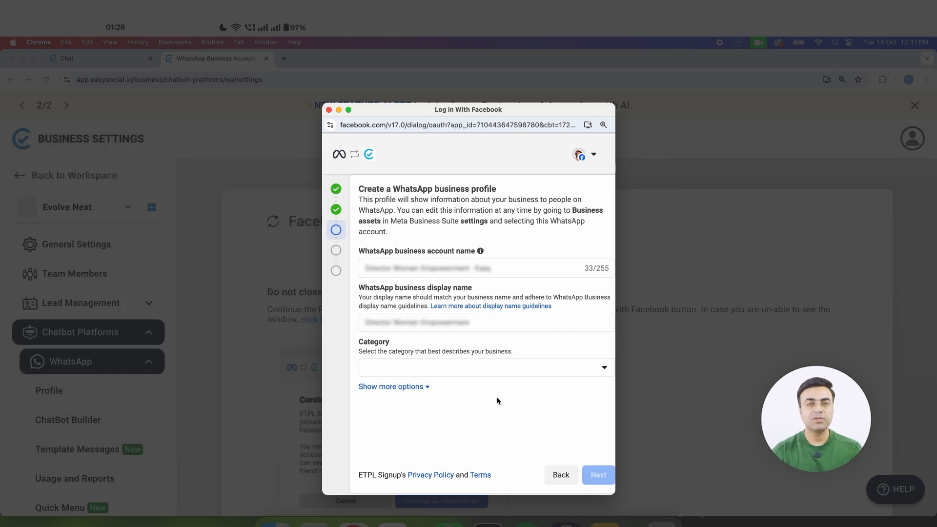
click(376, 374)
scroll(377, 325, down, 5)
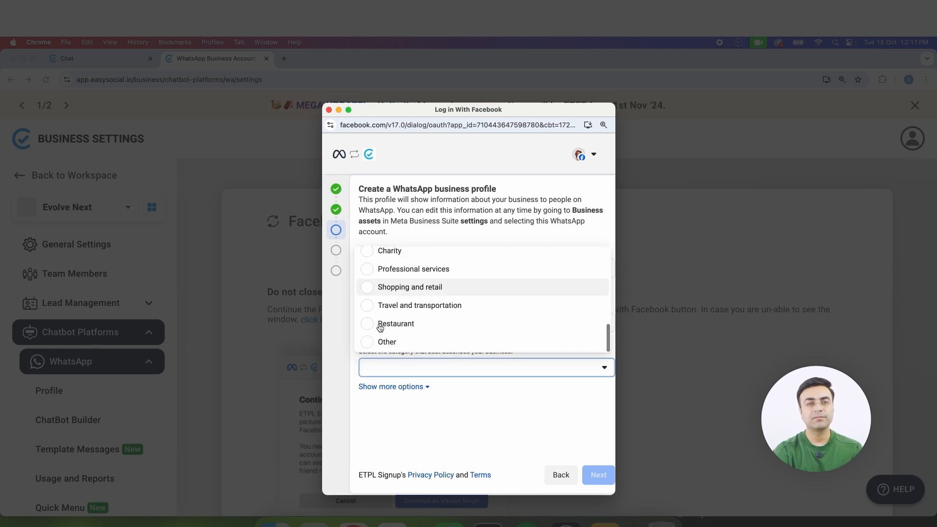
click(390, 342)
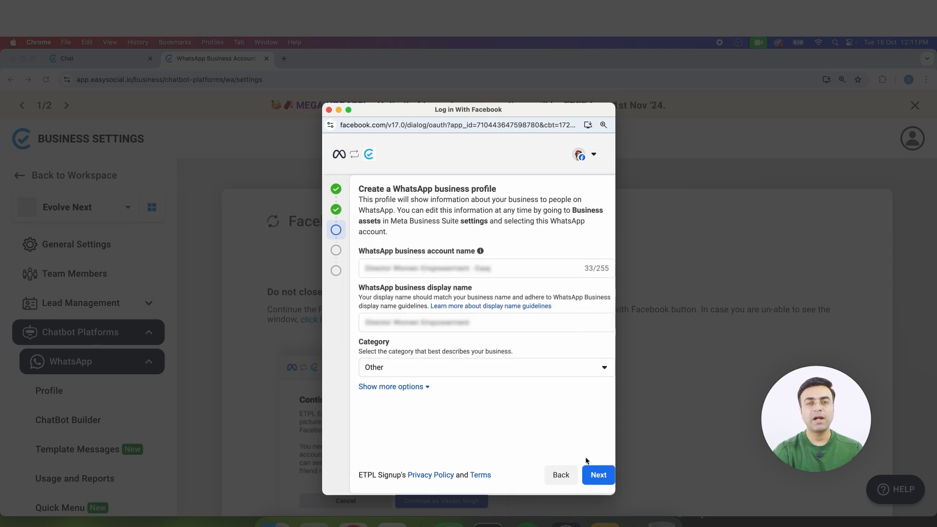
click(599, 475)
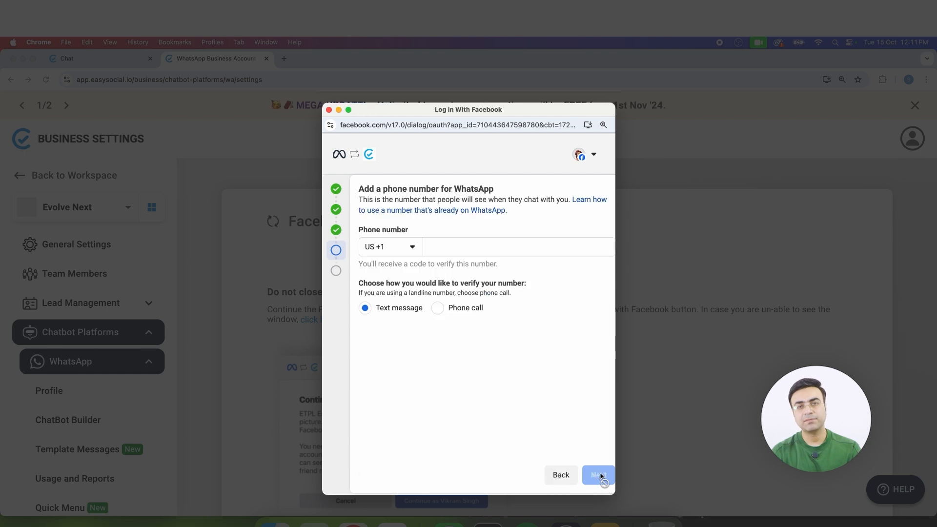
Submit the WhatsApp number with country code IN +91, approve access, and finish signup
click(401, 256)
click(460, 318)
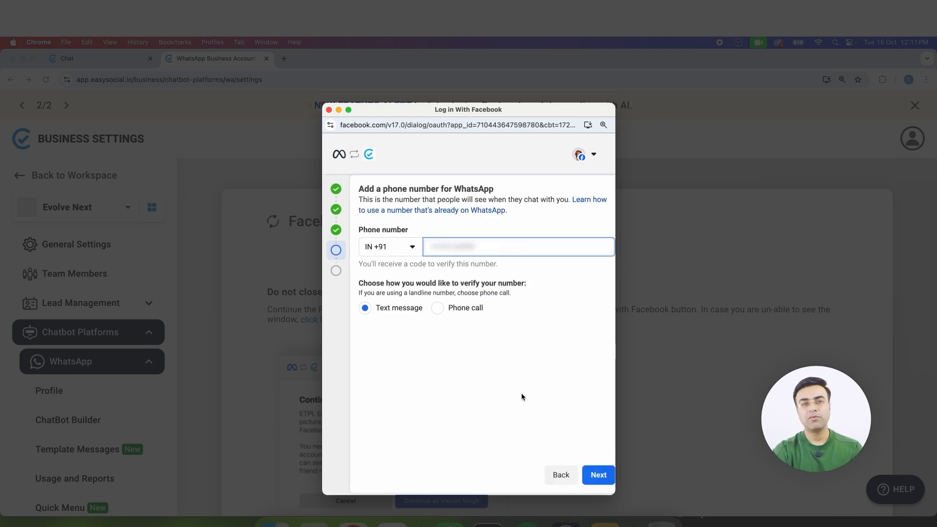
click(597, 475)
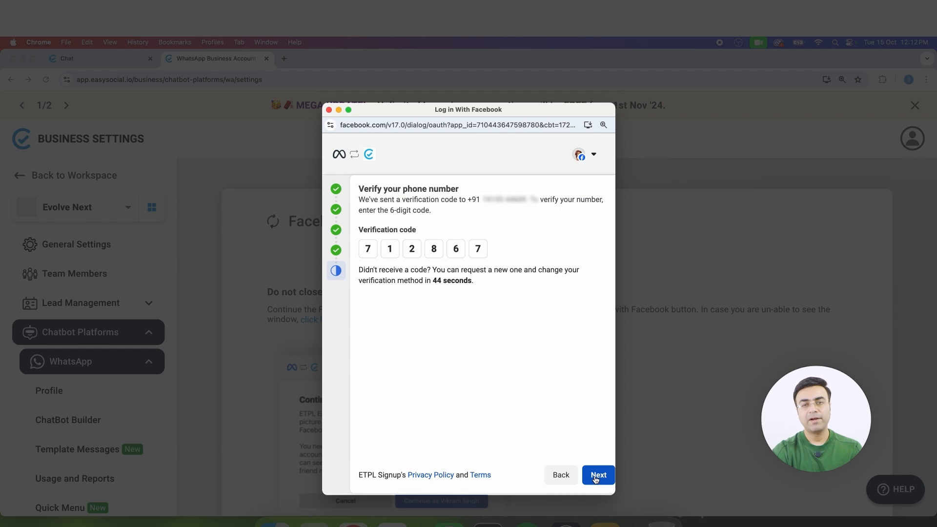
click(597, 476)
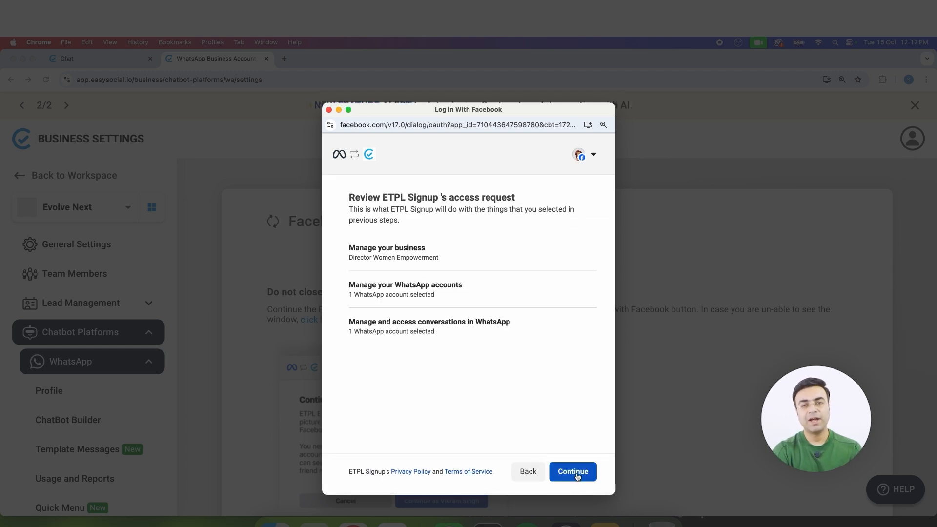
click(573, 472)
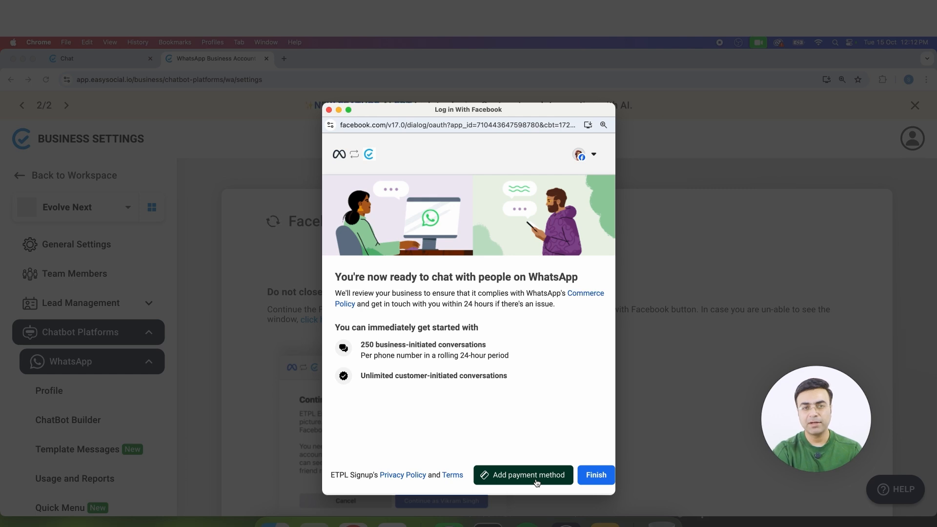
click(603, 477)
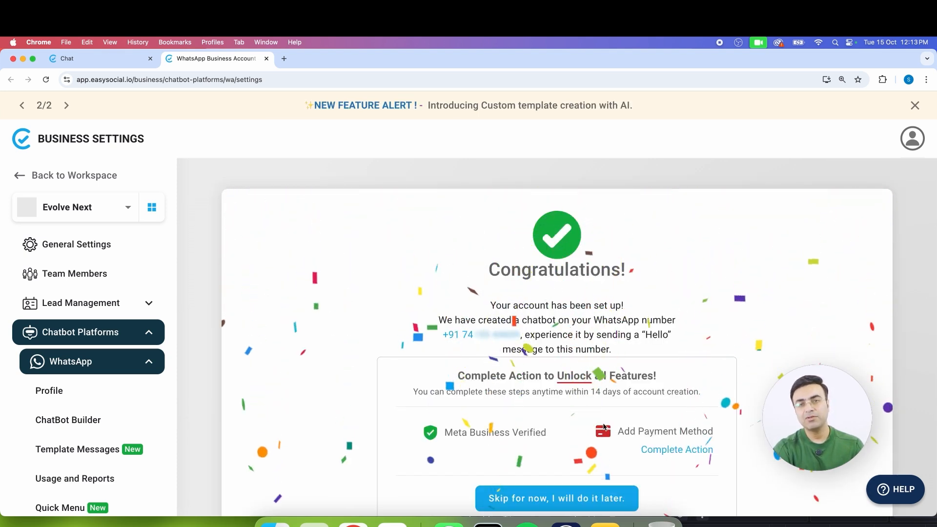
Skip adding a payment method for now and go to the business settings
scroll(604, 419, down, 1)
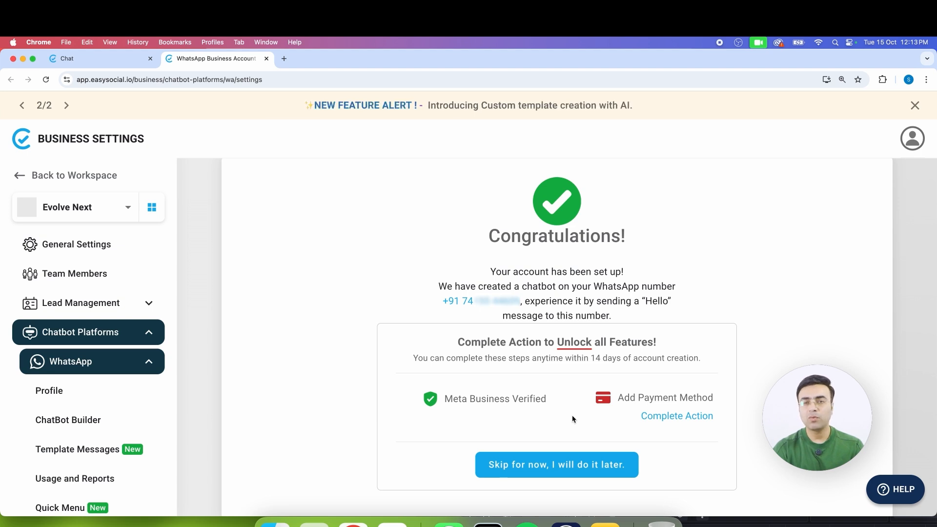
click(576, 460)
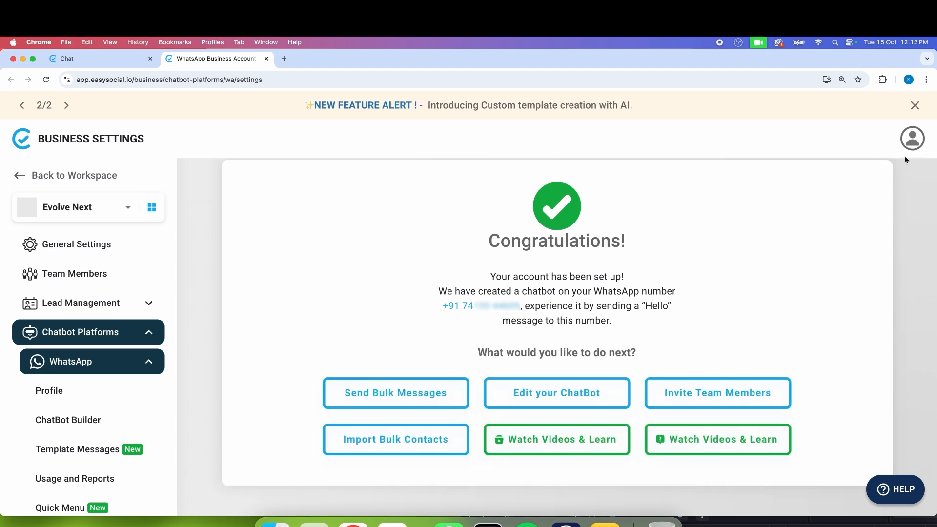
click(912, 139)
click(866, 218)
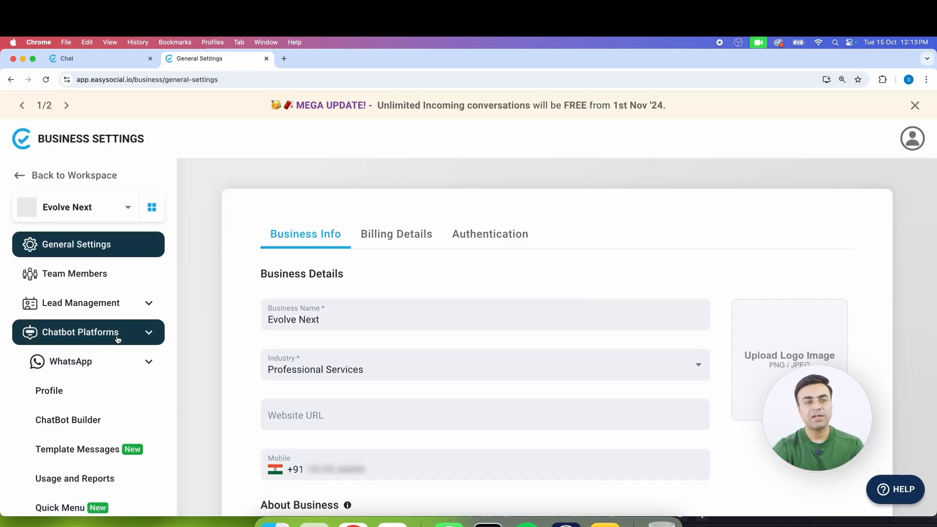
In WhatsApp settings, find System Diagnostics and choose ADD NOW for the payment method
scroll(118, 369, down, 3)
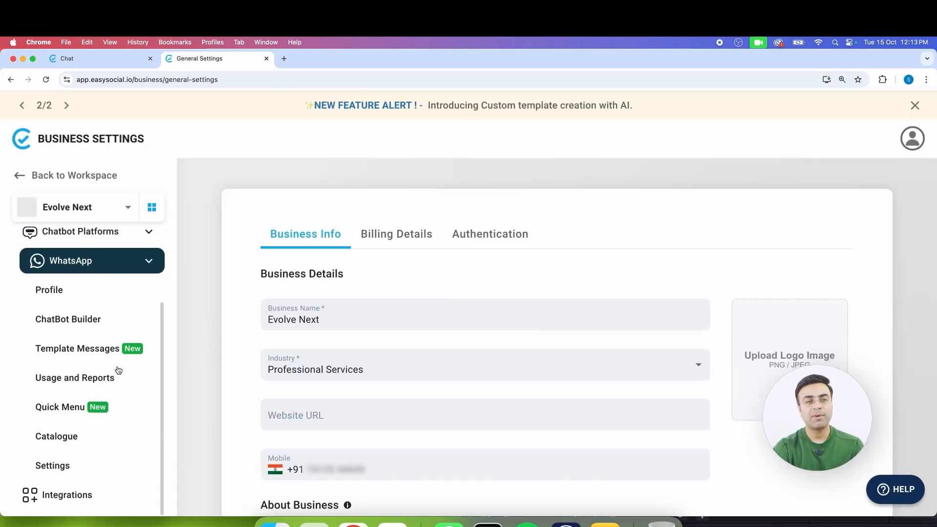
click(68, 468)
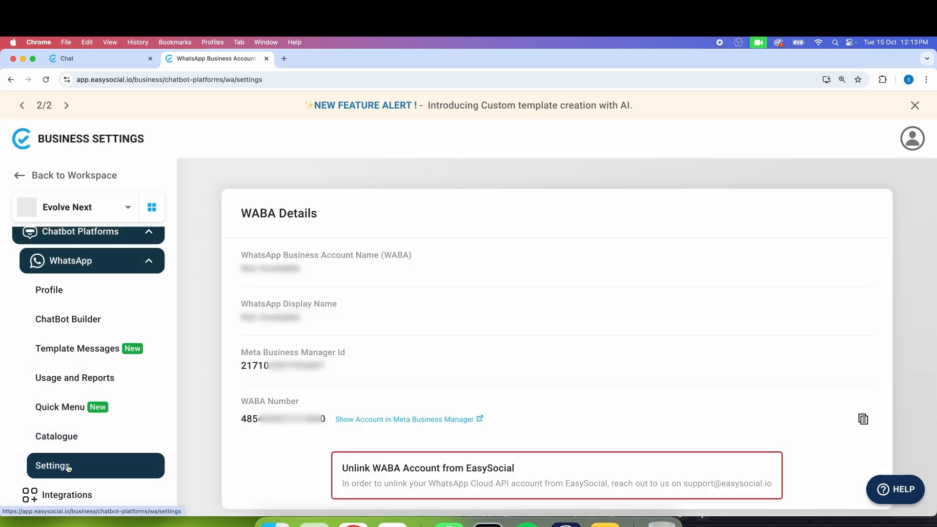
scroll(375, 347, down, 2)
scroll(375, 346, down, 10)
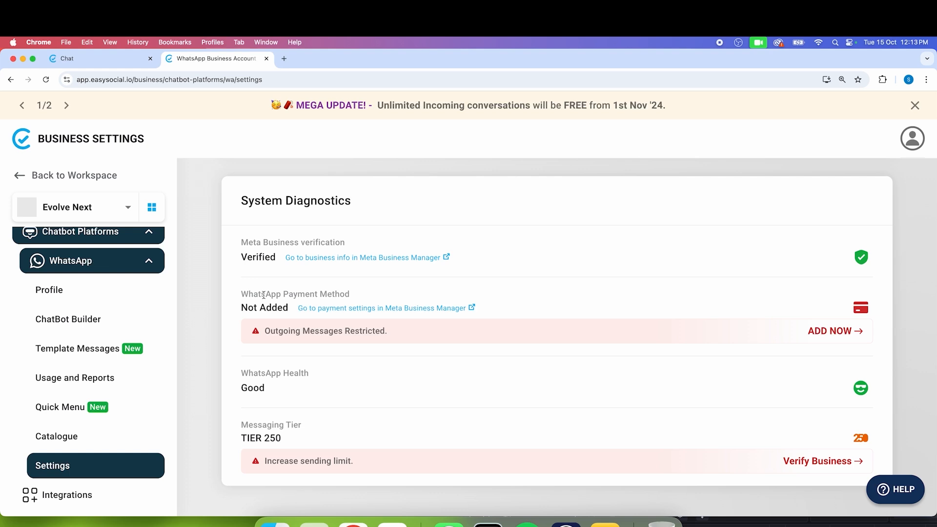
click(833, 332)
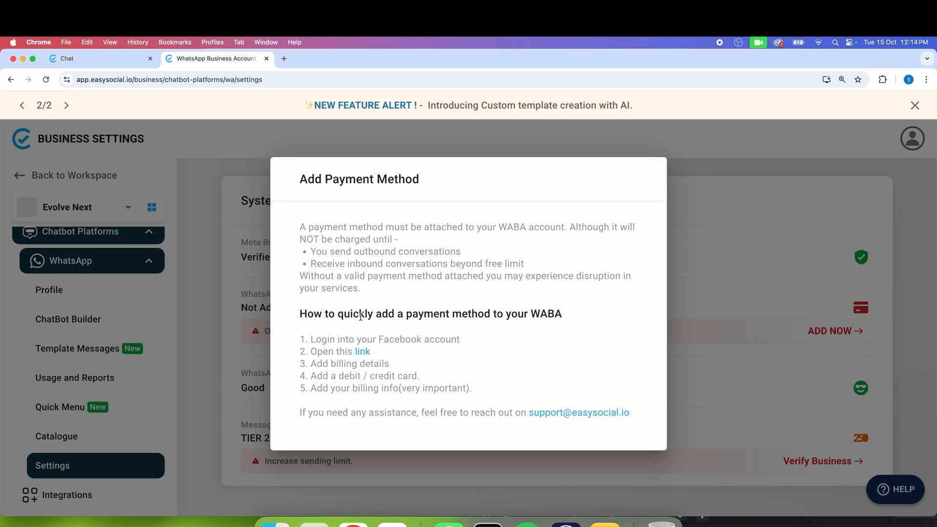
Add a card in Meta billing with recurring charges allowed, and verify it with the one-time password
click(362, 358)
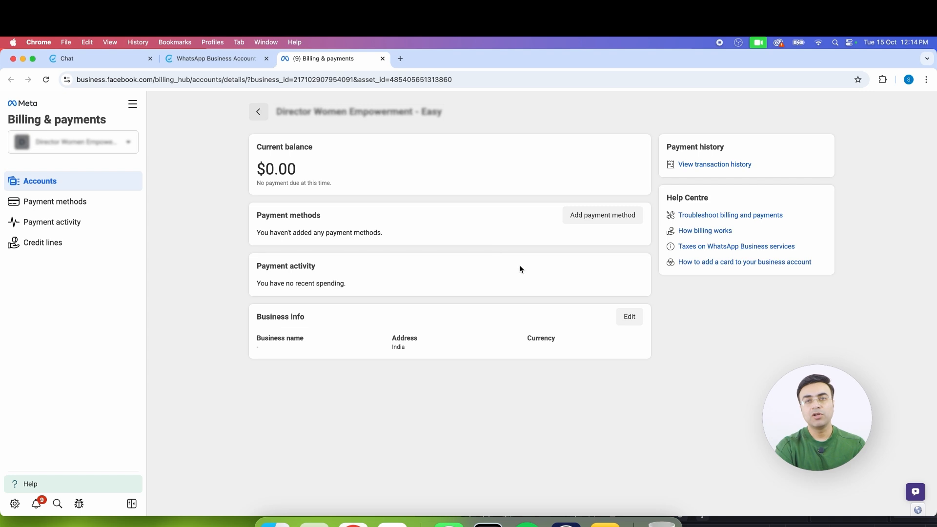
click(594, 214)
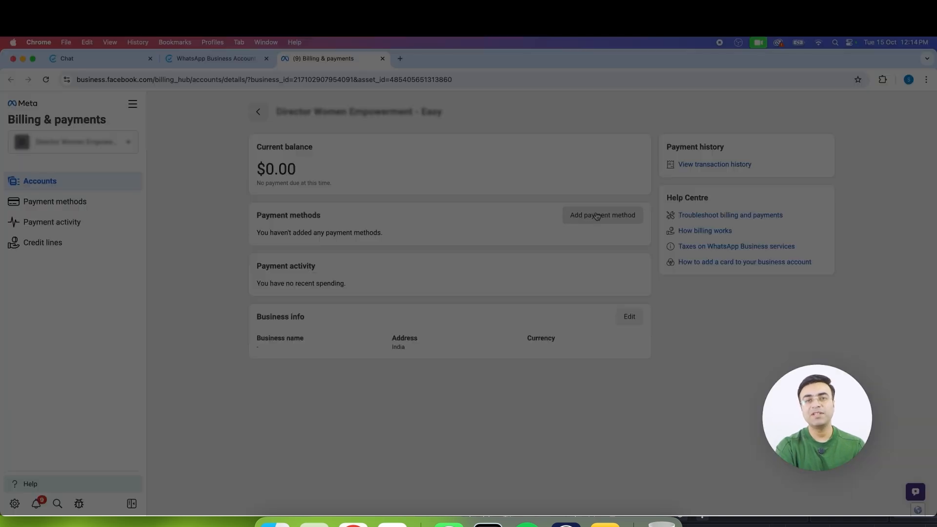
click(637, 412)
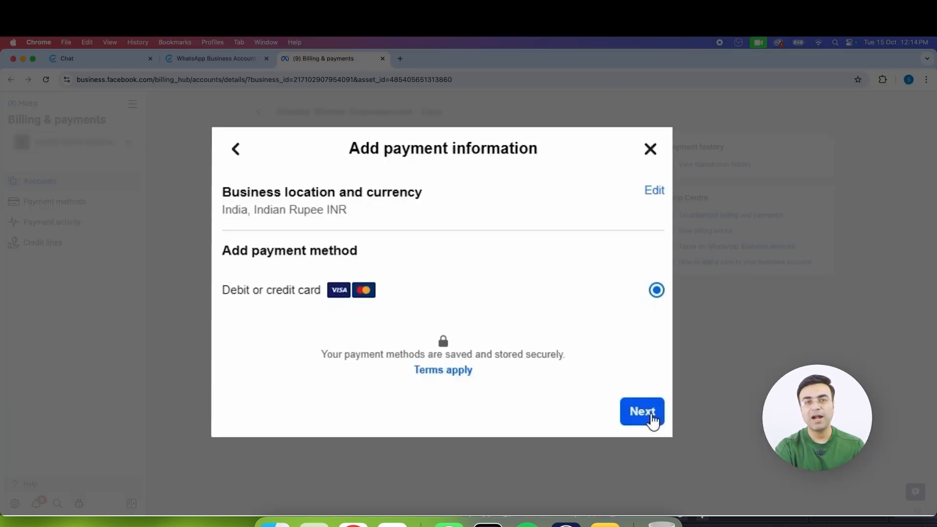
click(649, 418)
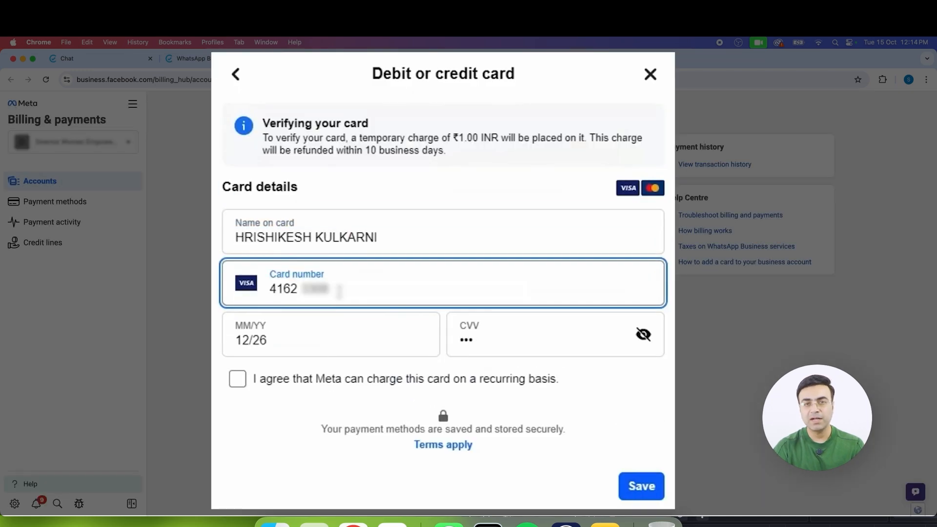
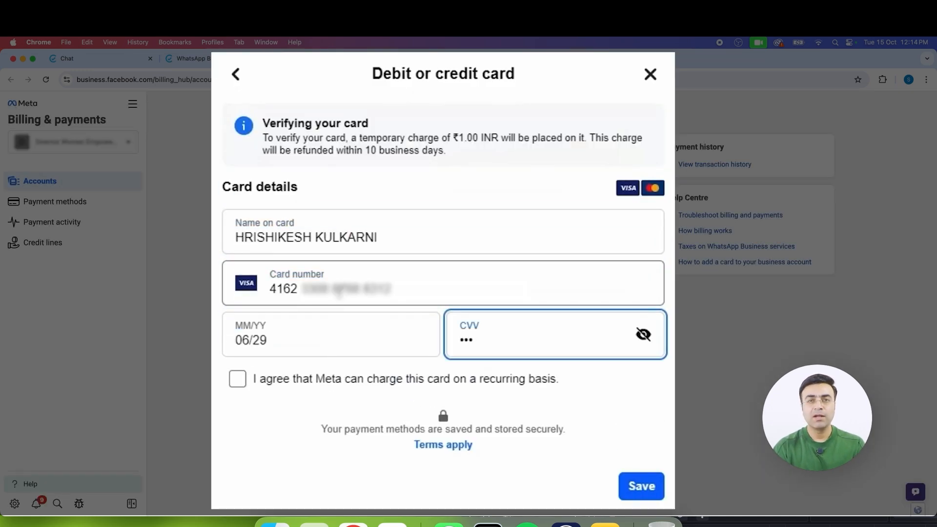
click(237, 379)
click(632, 487)
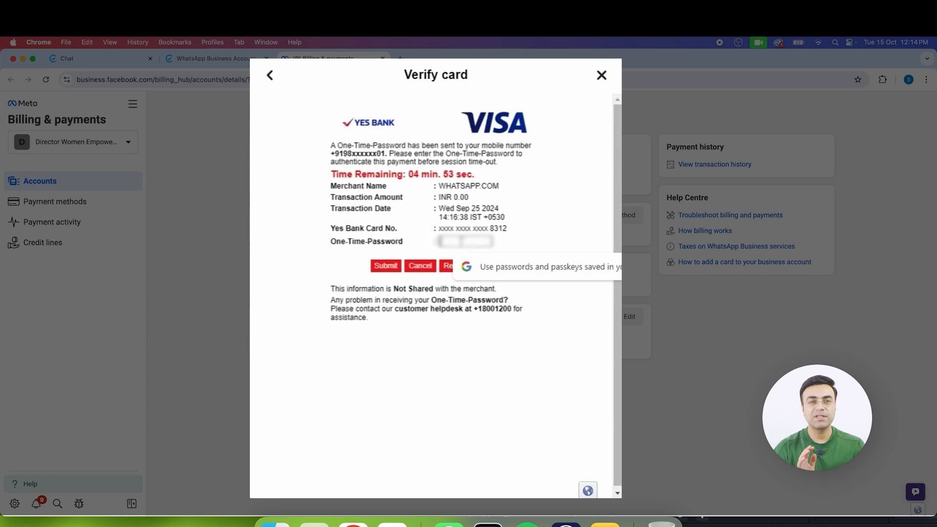
click(386, 266)
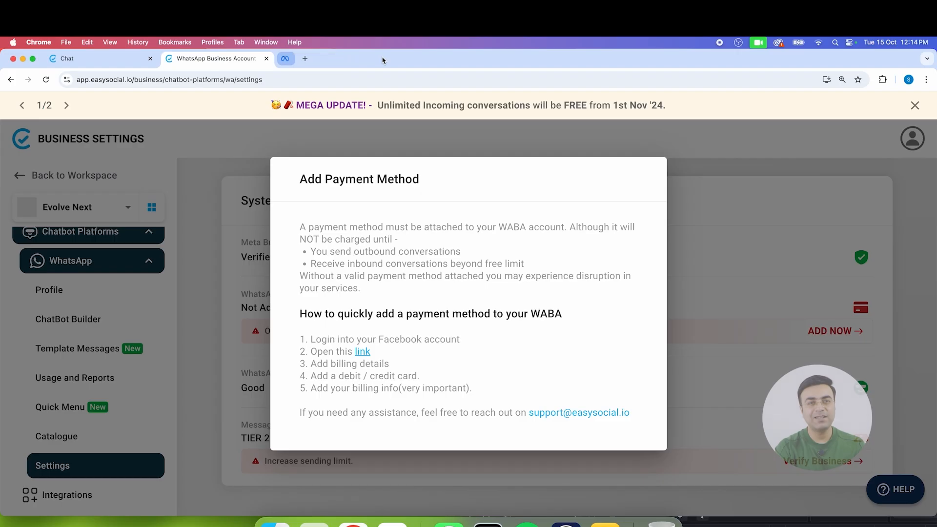
Close the payment instructions and open the business info in Meta Business Manager
click(698, 173)
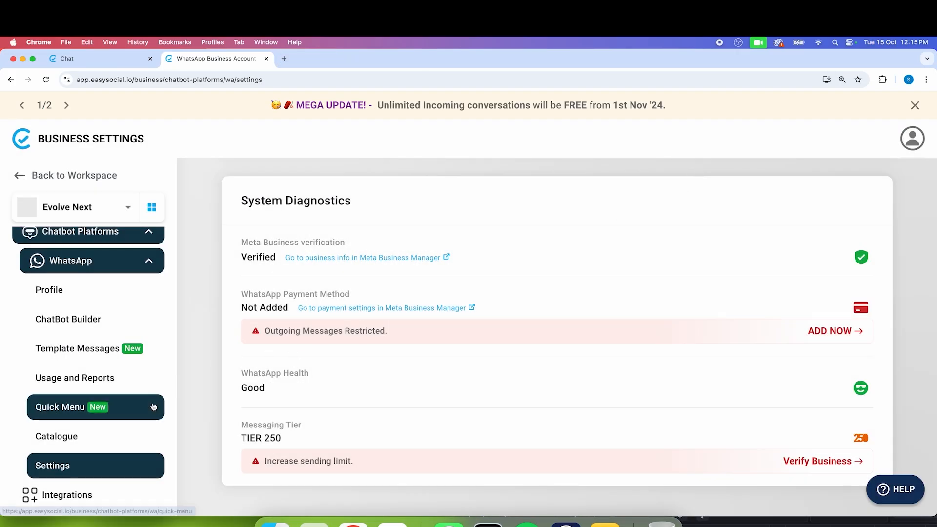
scroll(153, 408, up, 2)
scroll(424, 288, up, 1)
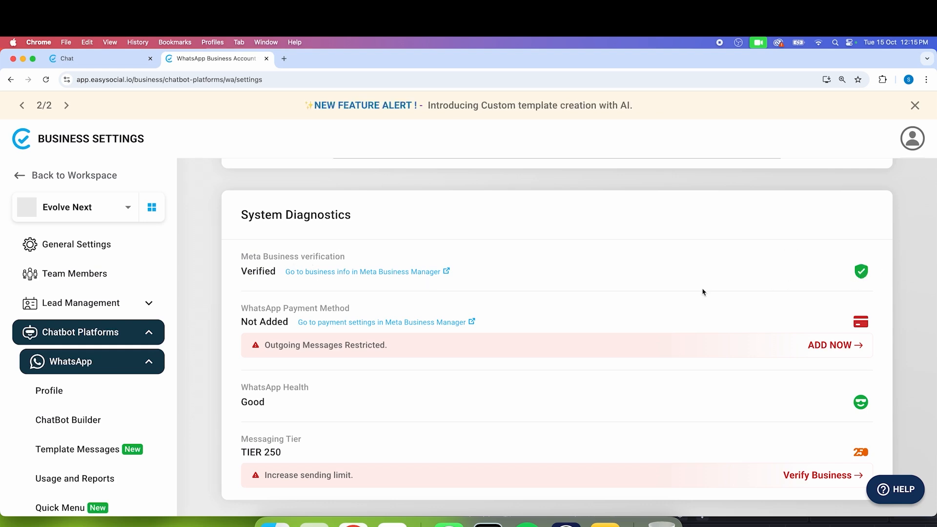
click(394, 275)
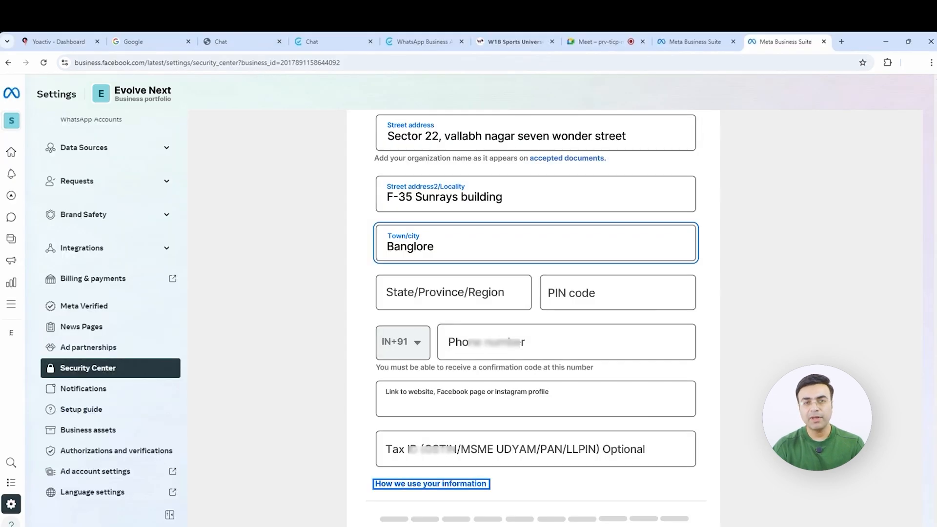
Fill in the business address state Karnataka, the postcode and the phone number fields
key(Tab)
text(Karnataka)
key(Tab)
text(530068)
key(Tab)
text(945)
key(Tab)
key(Tab)
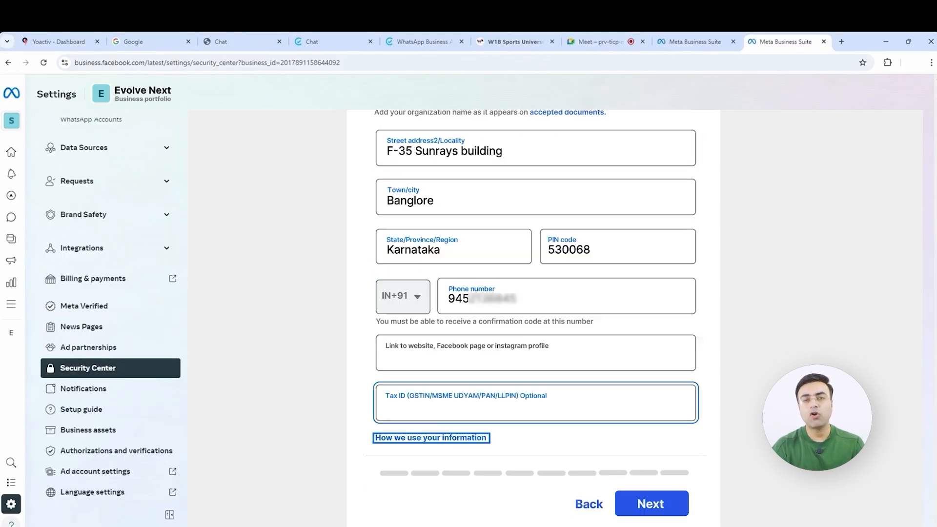
text(786)
click(652, 507)
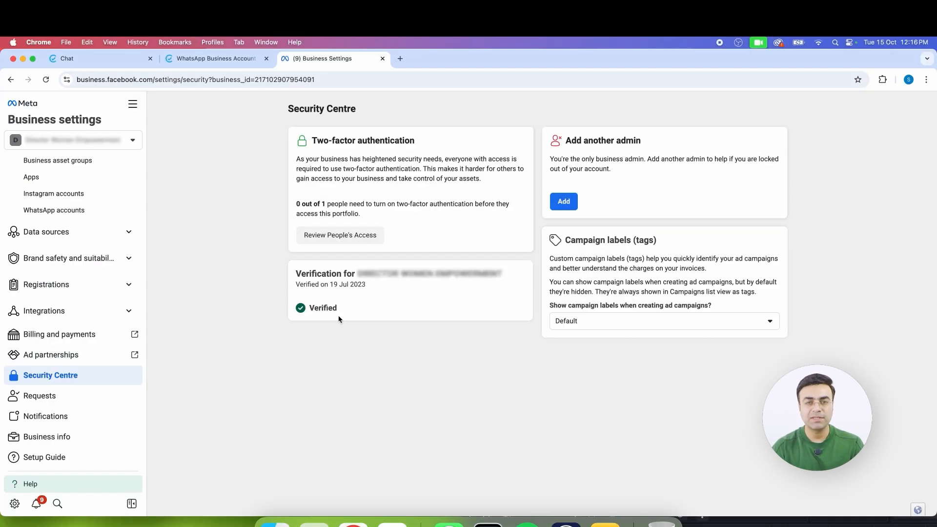
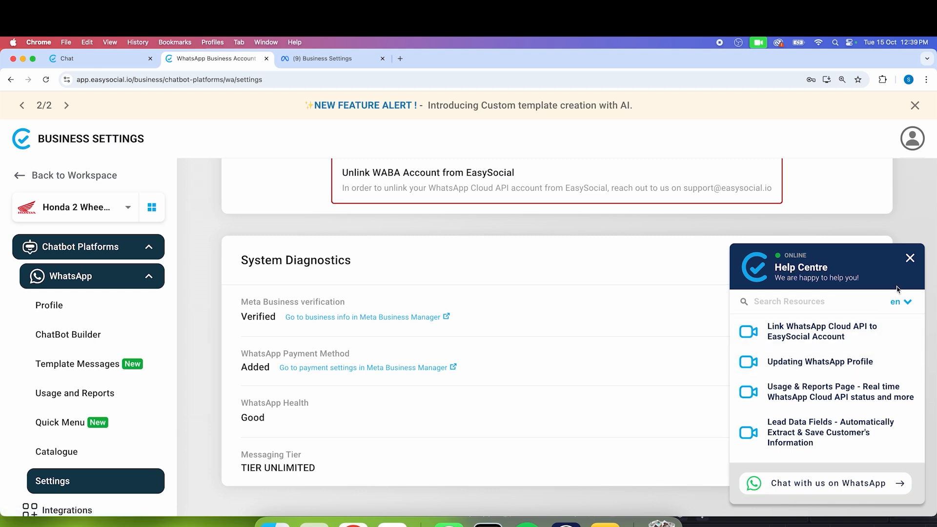
Close the Help Centre panel and return from business settings to the workspace inbox
click(910, 258)
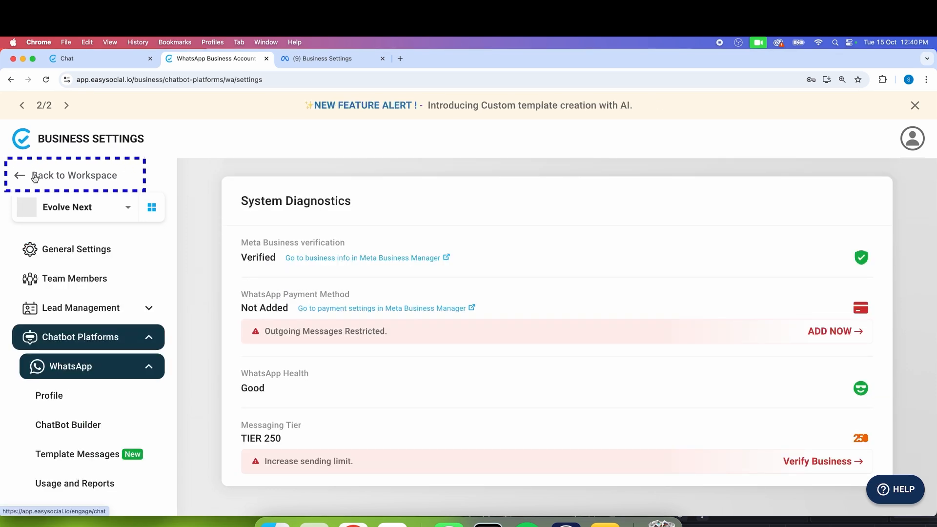
click(35, 179)
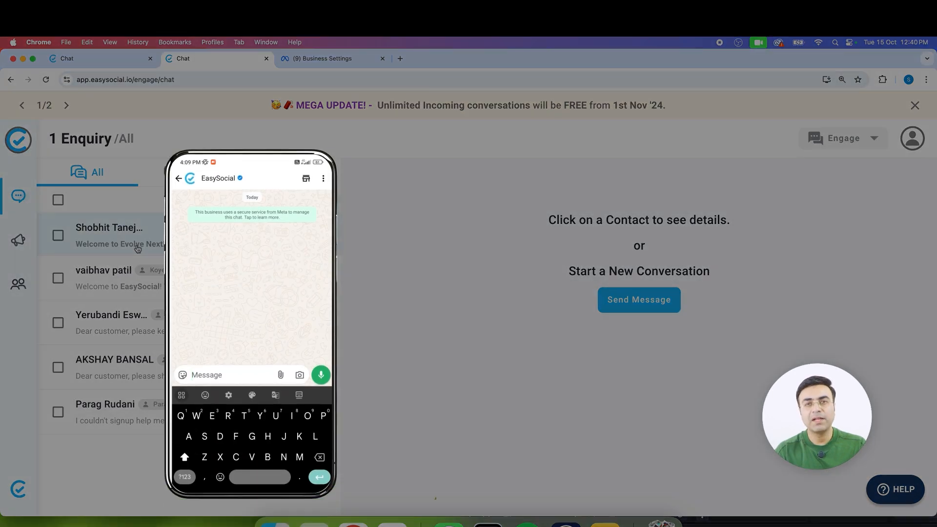
Open the new contact's chatbot welcome conversation and scroll through its About Us reply
click(138, 248)
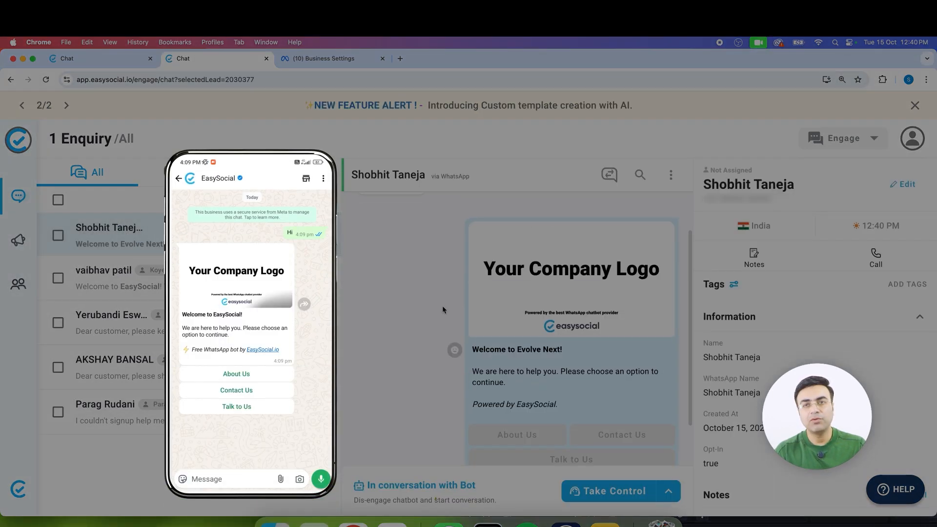
scroll(534, 295, up, 1)
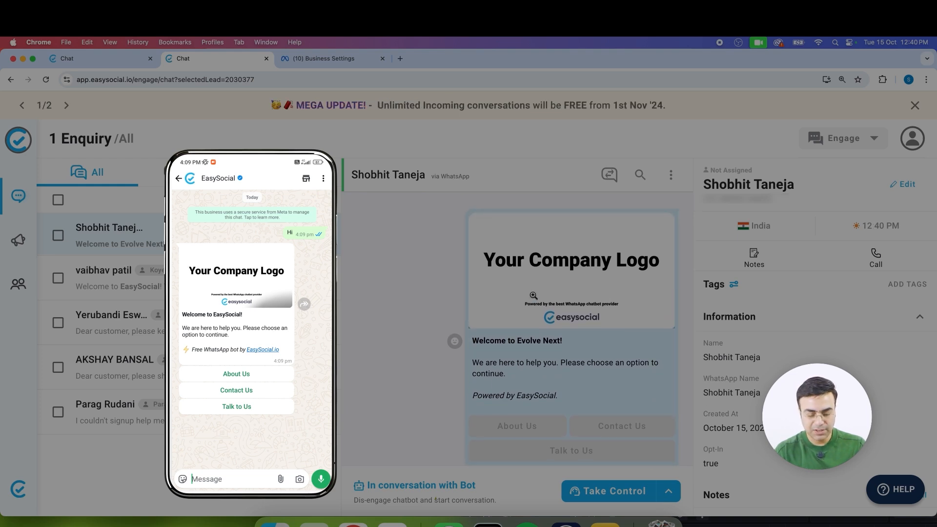
scroll(533, 296, down, 1)
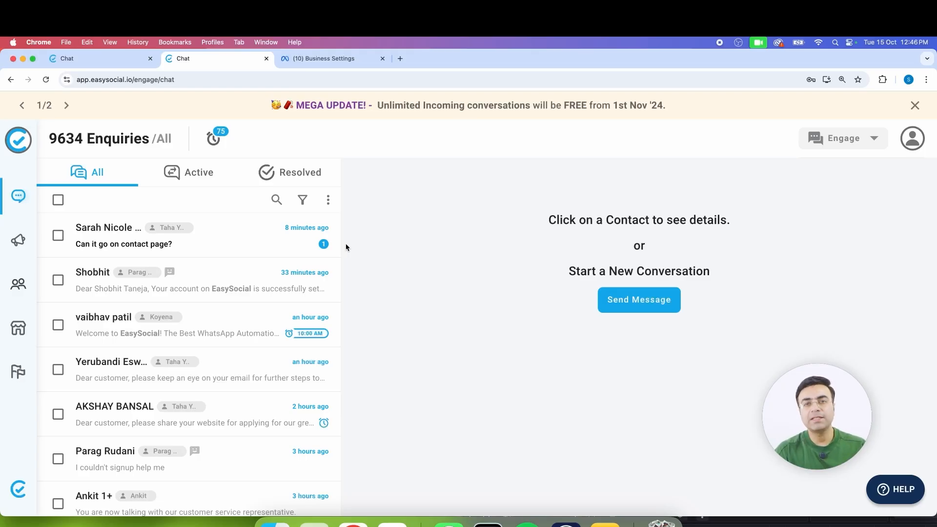
Start a new WhatsApp message using the es_greetingsv2 template
click(648, 300)
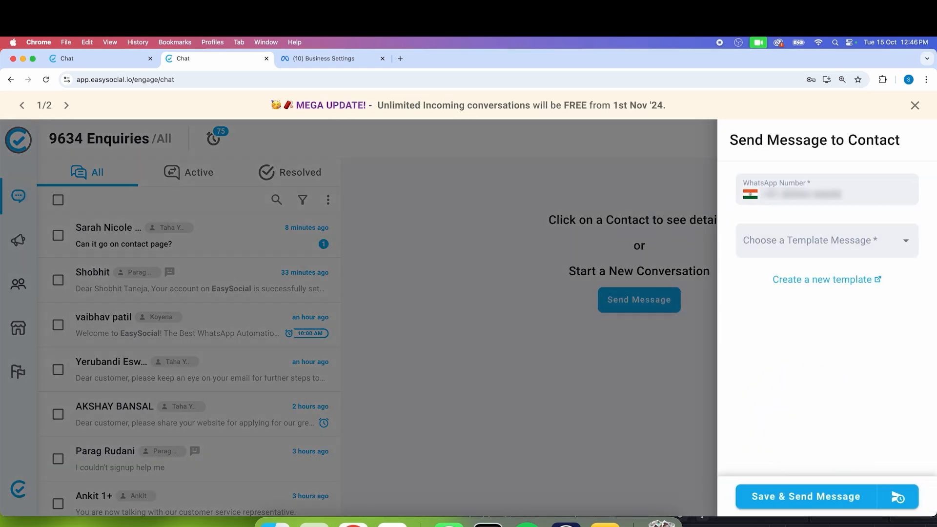
click(836, 227)
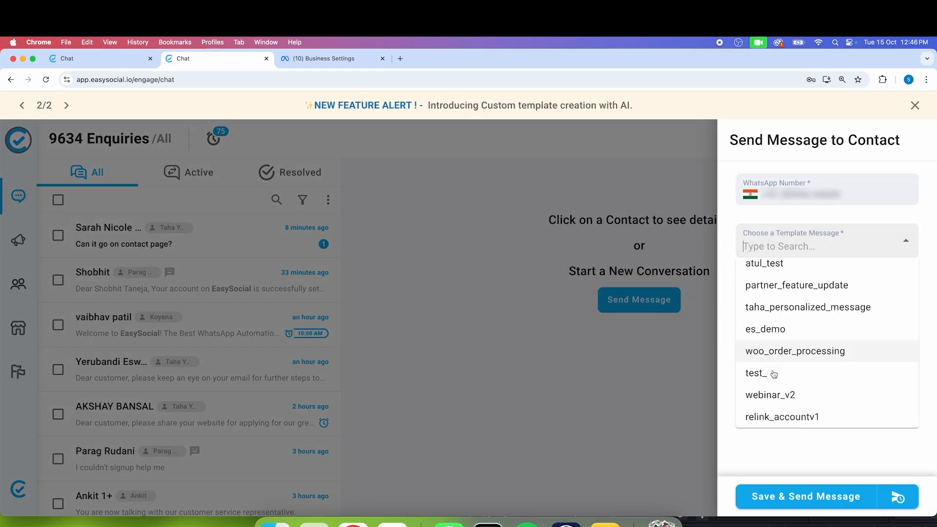
scroll(779, 394, down, 2)
click(777, 399)
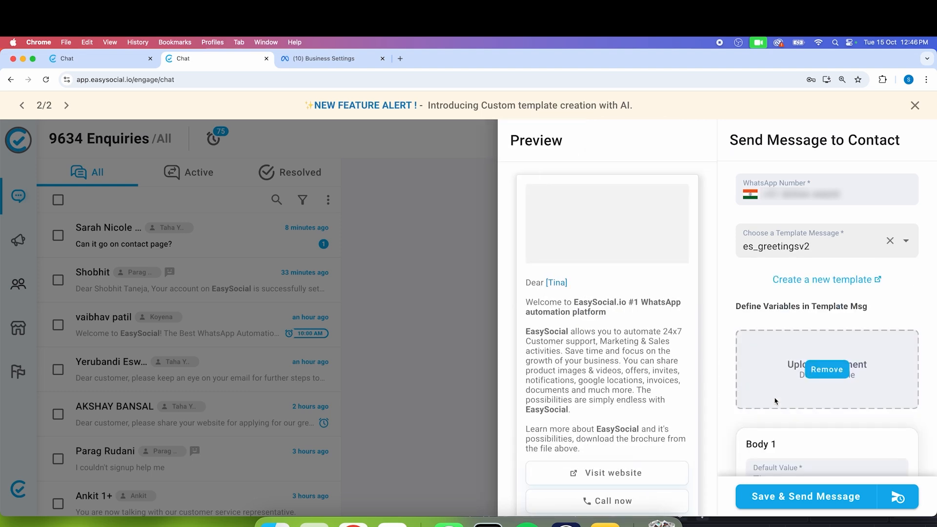
scroll(820, 302, down, 2)
scroll(840, 275, up, 2)
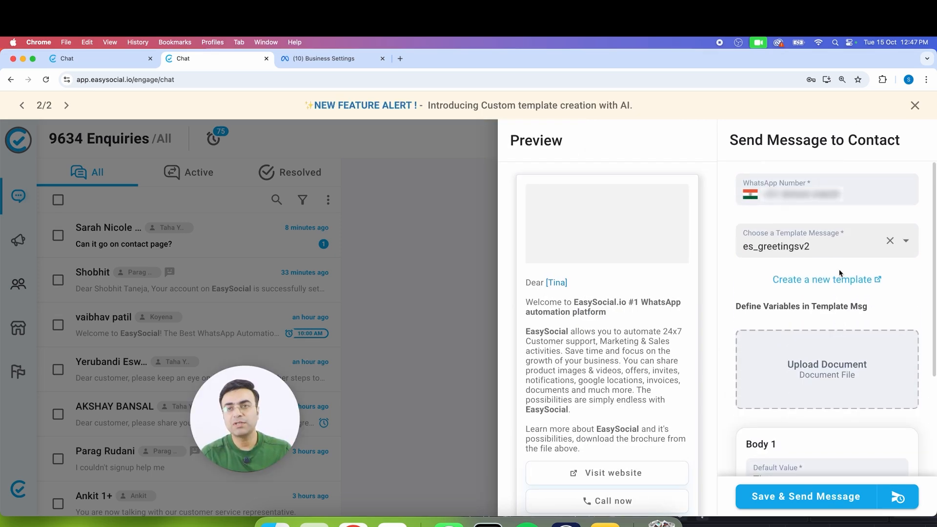
scroll(840, 274, down, 1)
scroll(840, 274, up, 1)
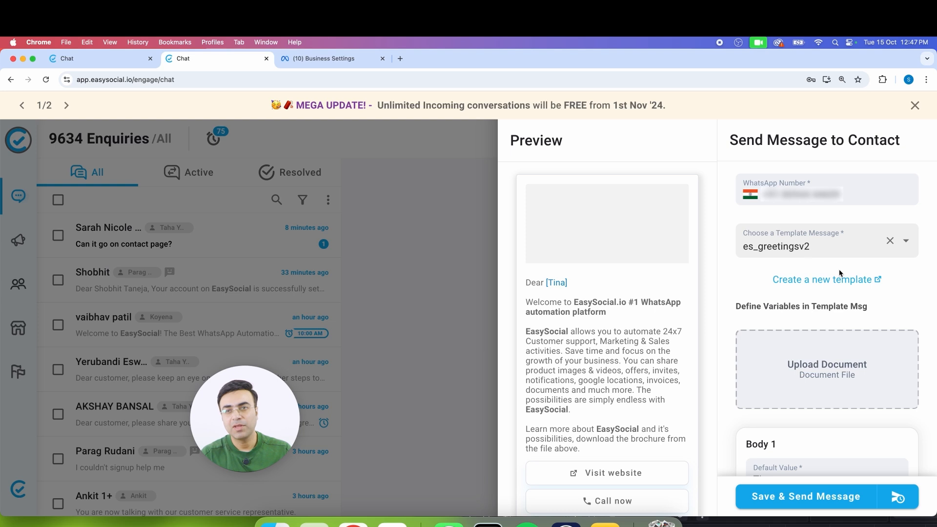
scroll(840, 272, down, 3)
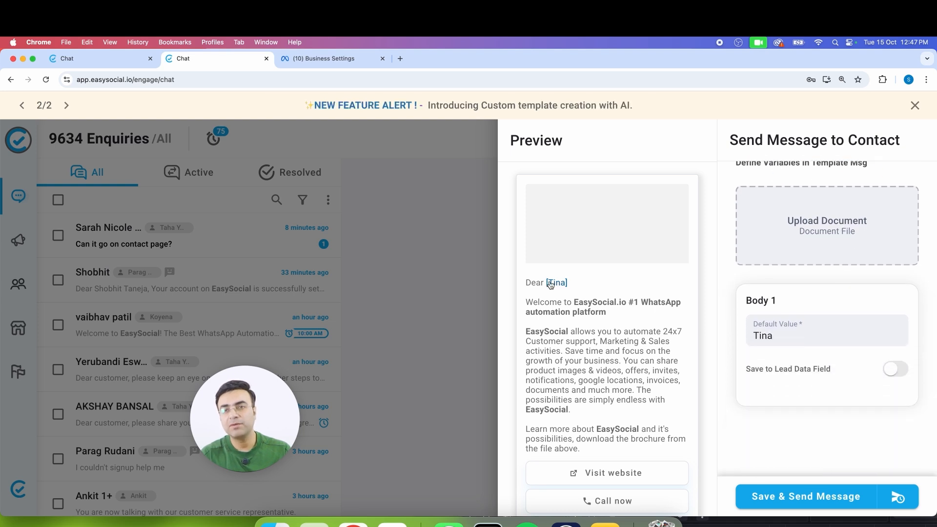
Replace Body 1's default value with the recipient's first name and send the template
double_click(791, 332)
text(Shobhitd)
key(BackSpace)
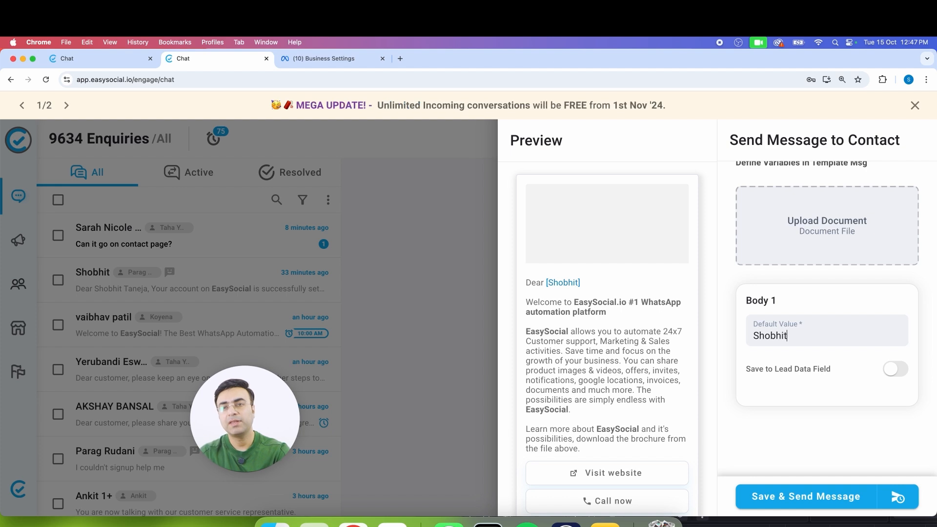
click(826, 500)
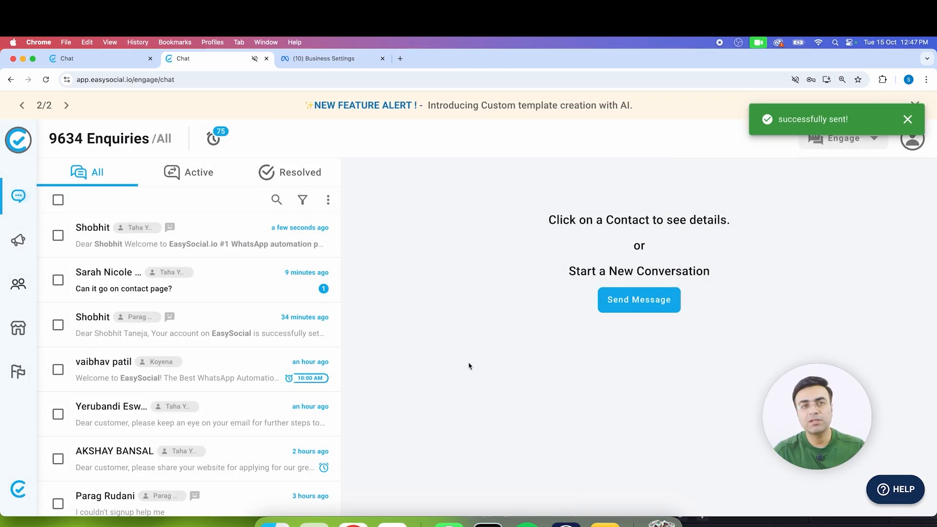
Open the just-messaged contact's conversation and review their details
click(249, 230)
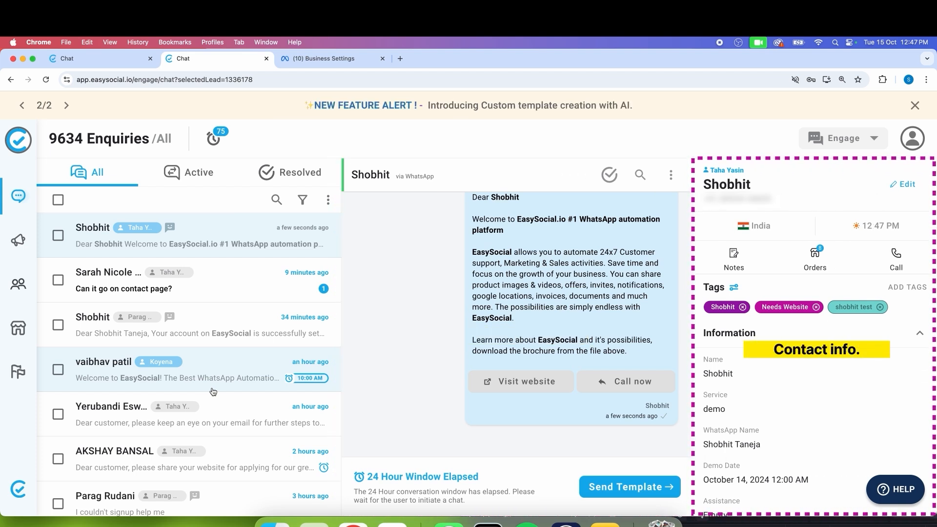
drag(703, 184, 753, 185)
click(780, 195)
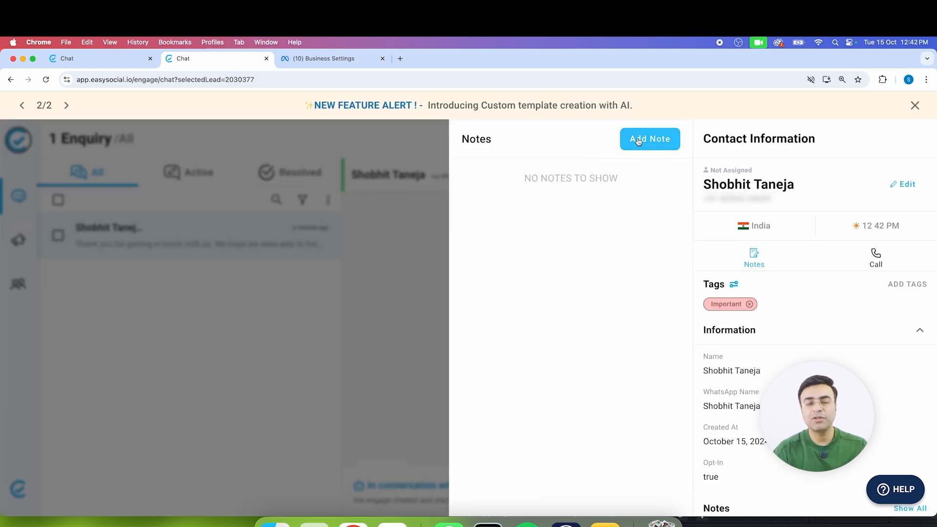
Save an 'Asked to call back later' note marking the lead Interested, with Follow Up enabled
click(650, 138)
click(555, 405)
click(504, 271)
click(644, 334)
scroll(611, 415, down, 3)
click(584, 494)
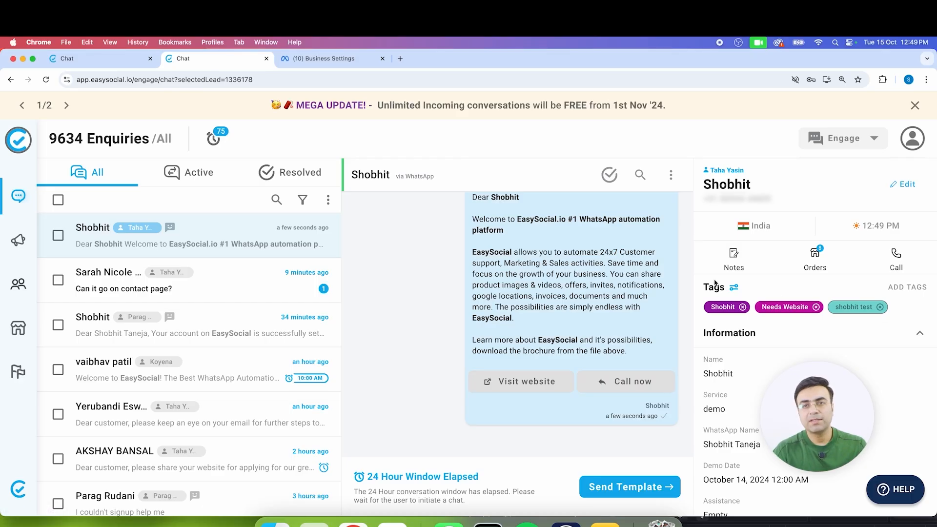
Create a new tag titled Important
click(735, 285)
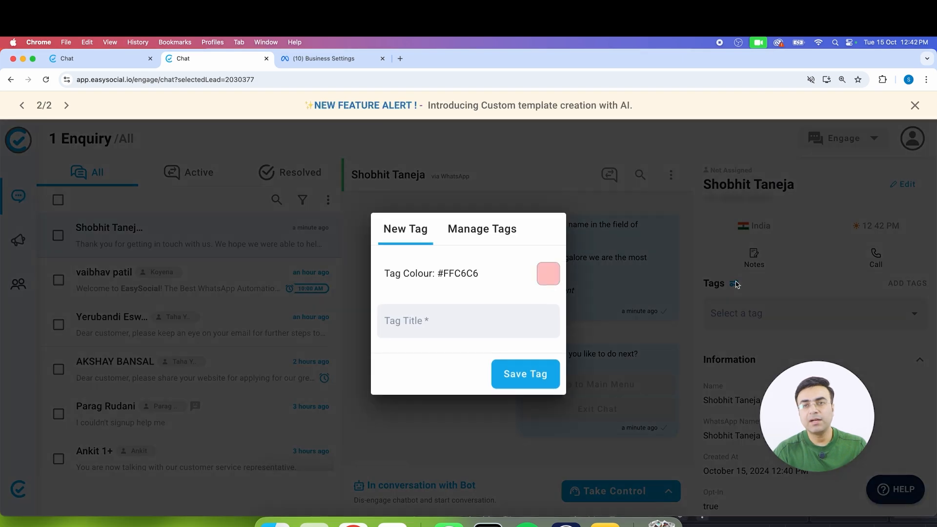
click(540, 317)
text(Important)
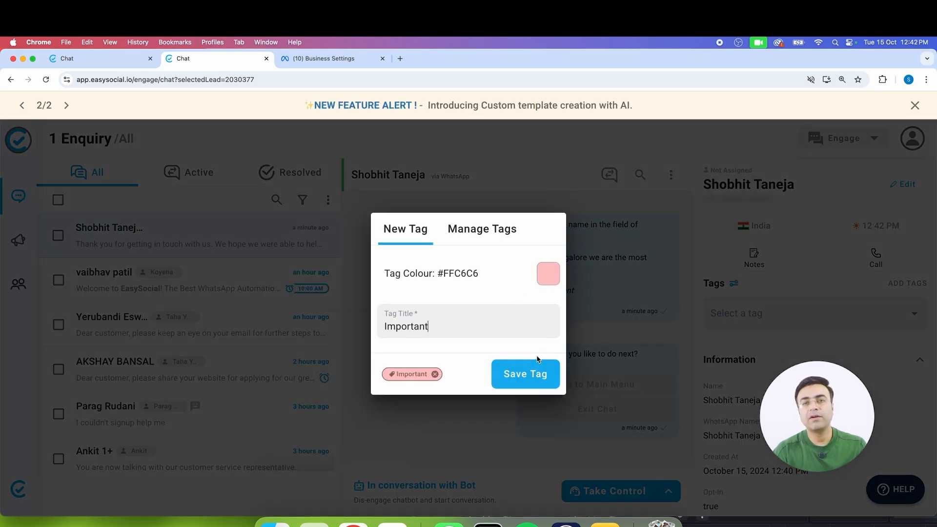
click(539, 377)
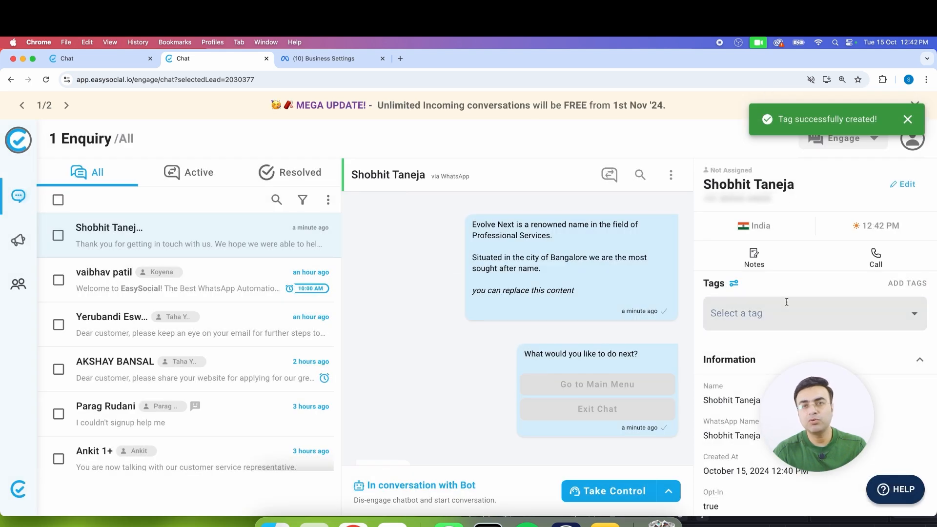
Apply the Important tag to the contact and check their profile
click(852, 314)
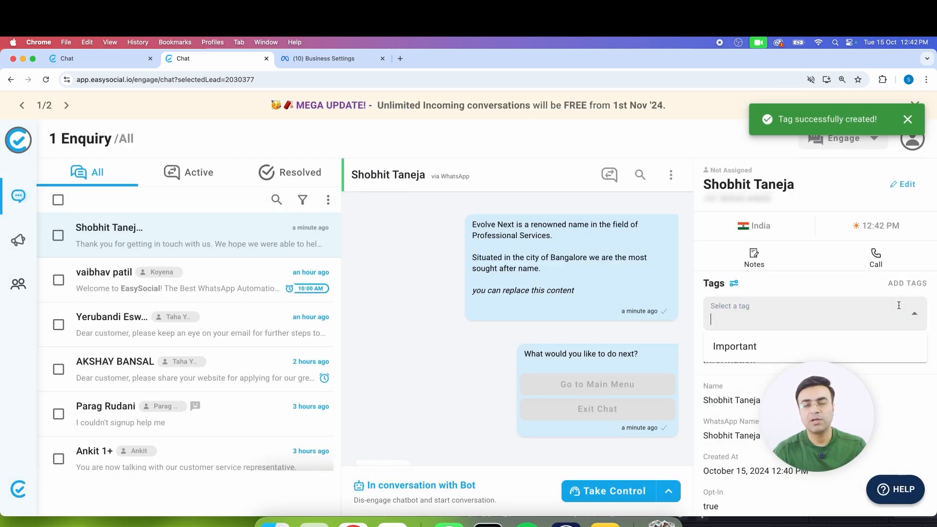
click(836, 347)
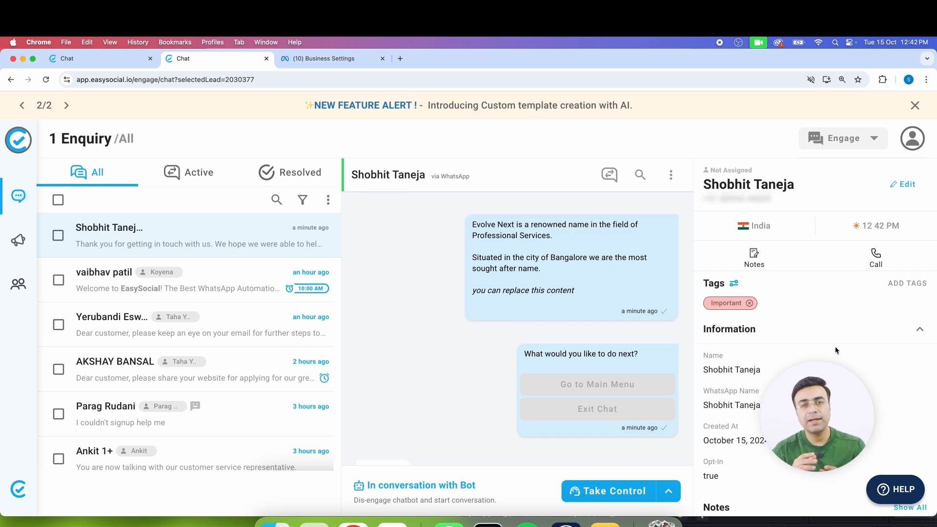
scroll(836, 351, down, 1)
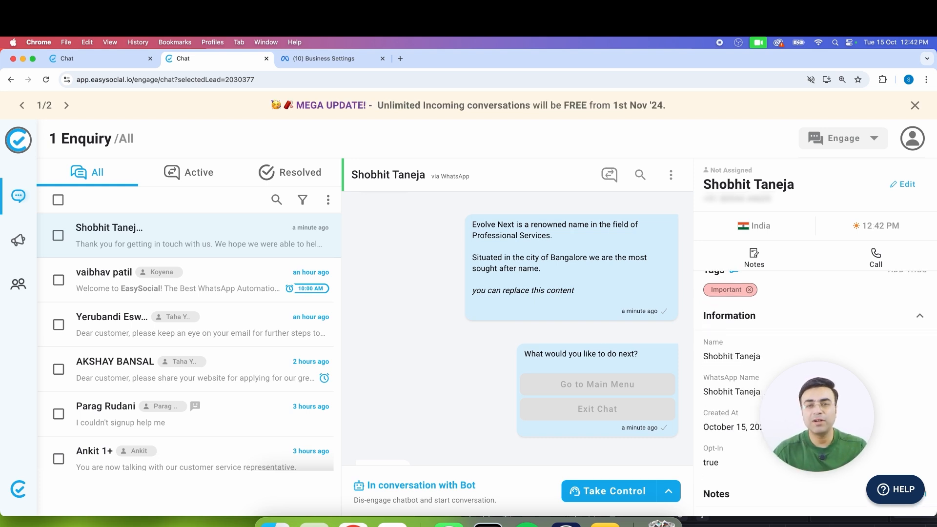
scroll(836, 350, up, 1)
scroll(836, 351, down, 1)
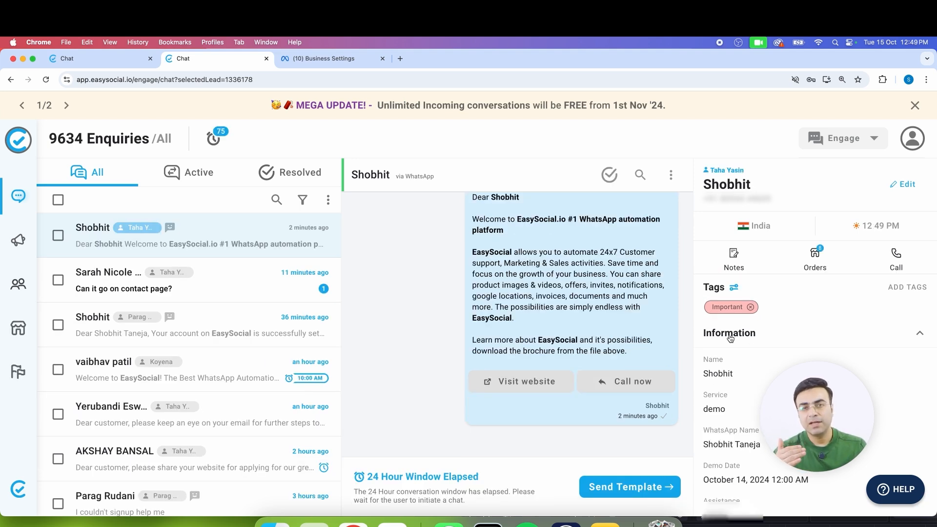
scroll(732, 384, down, 3)
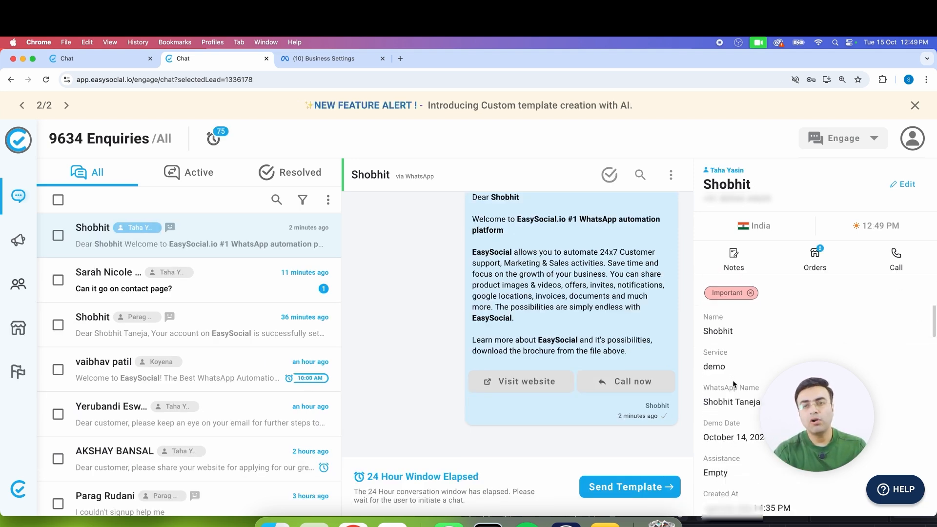
scroll(734, 384, down, 6)
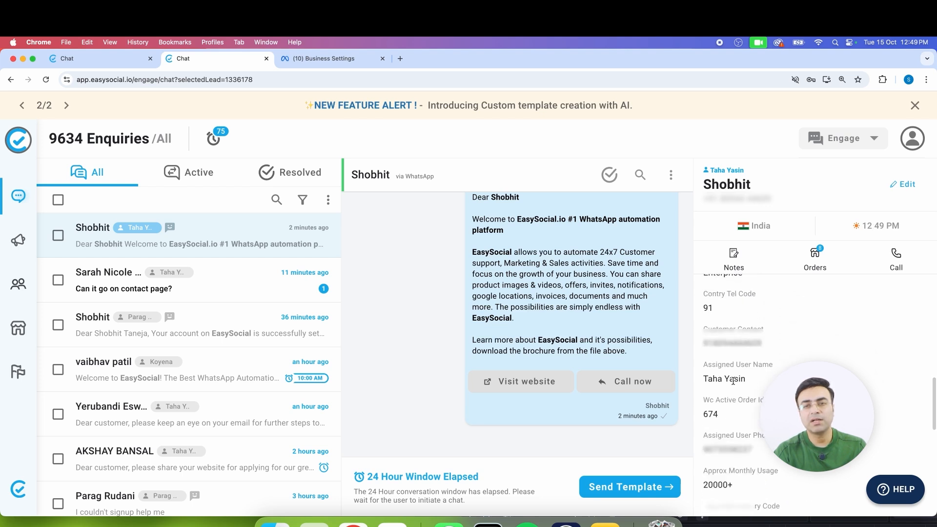
scroll(734, 384, up, 5)
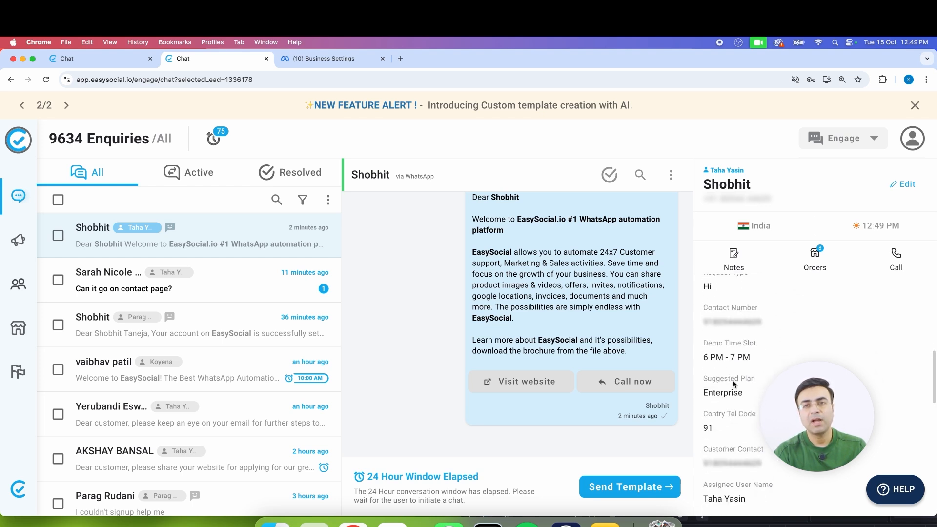
scroll(733, 381, up, 3)
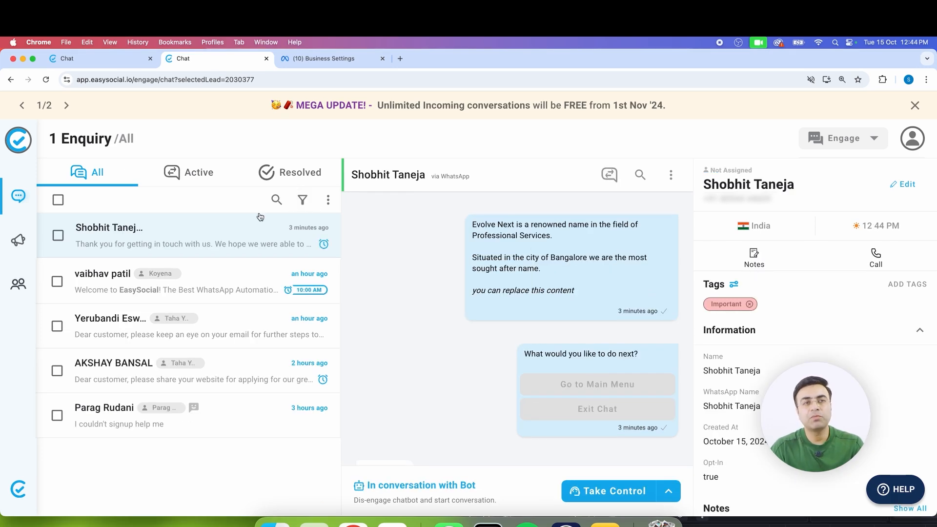
click(276, 200)
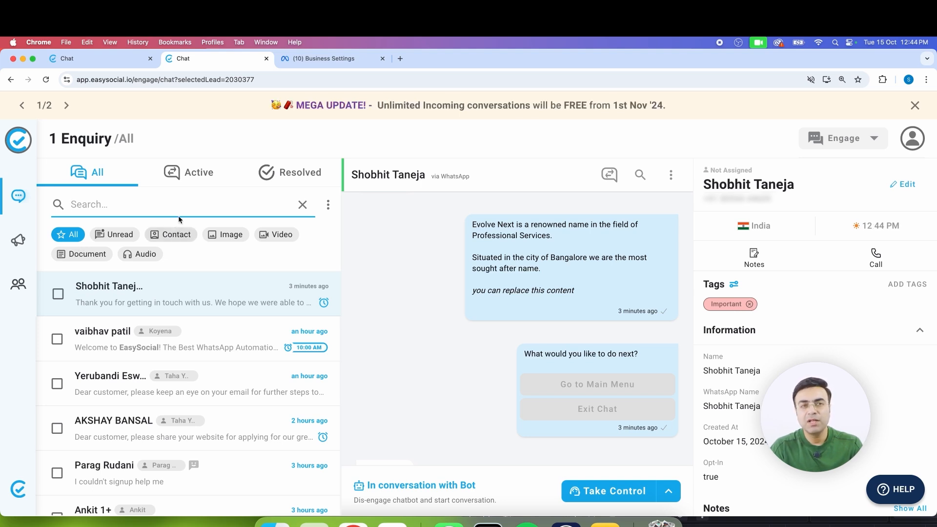
Try a Tag filter for Important, then clear it and close the filters unapplied
click(301, 204)
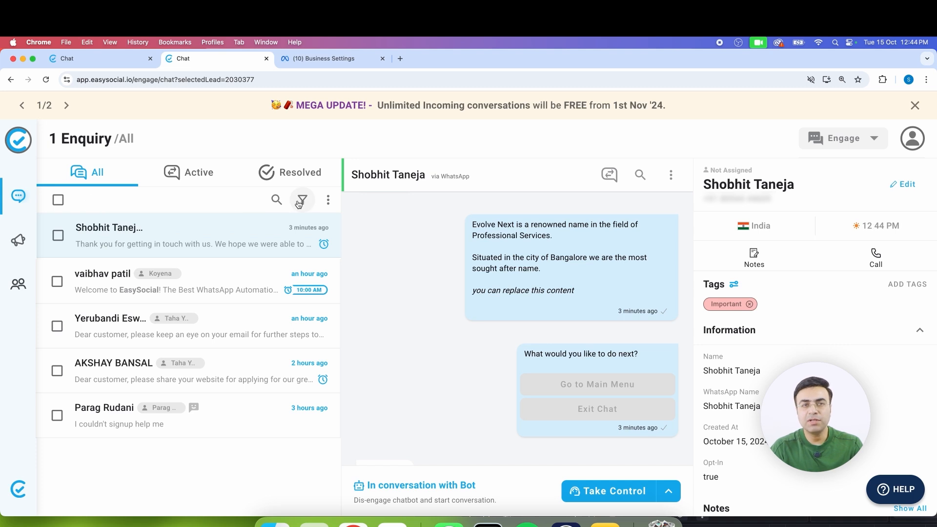
click(302, 201)
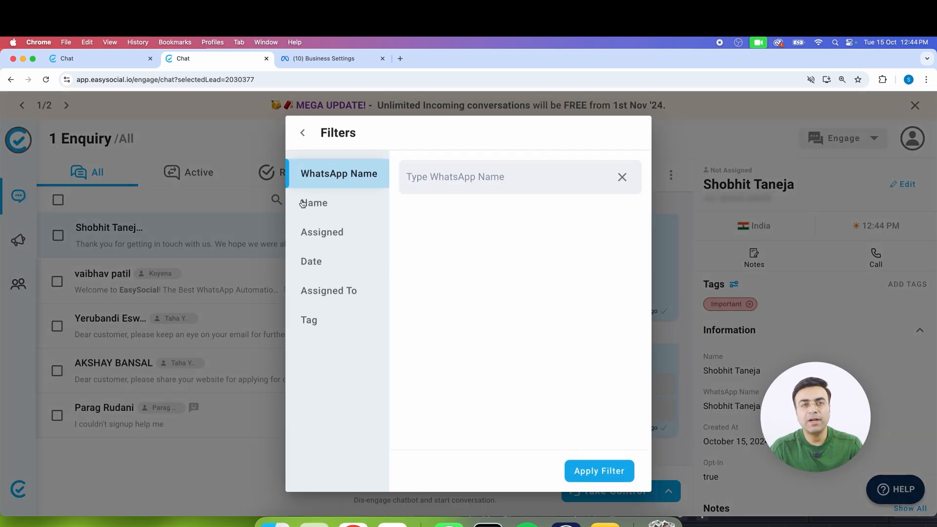
click(328, 320)
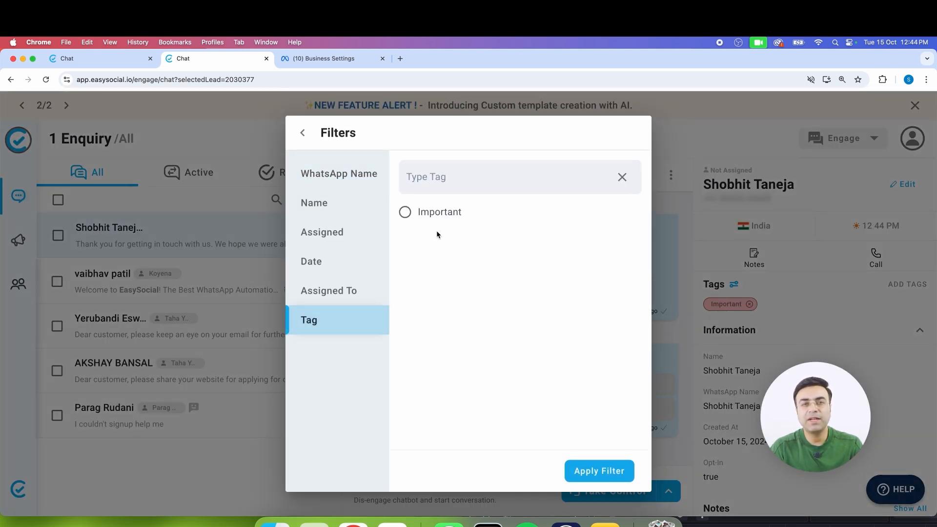
click(426, 212)
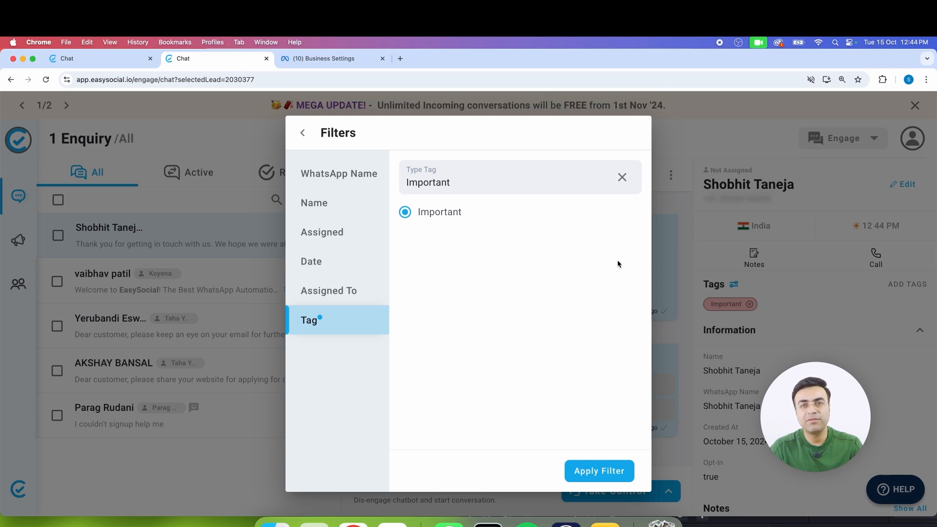
click(622, 177)
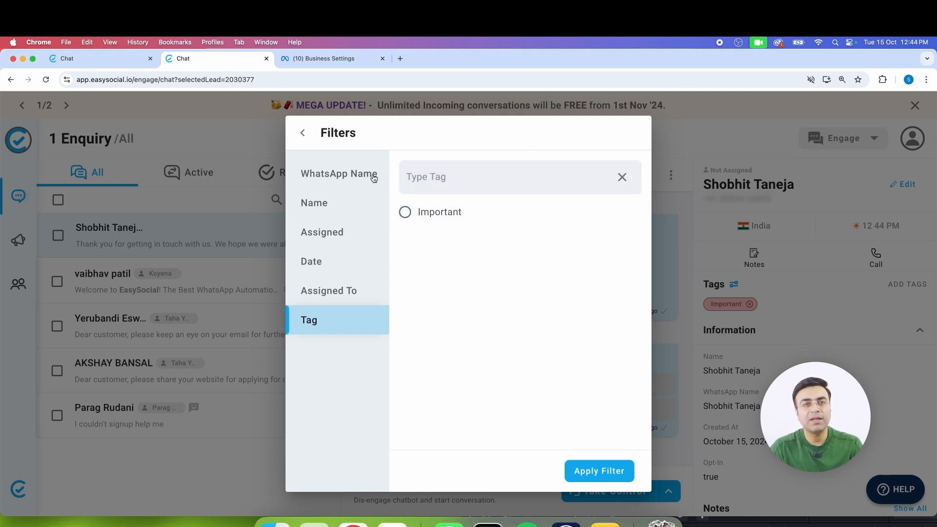
click(302, 133)
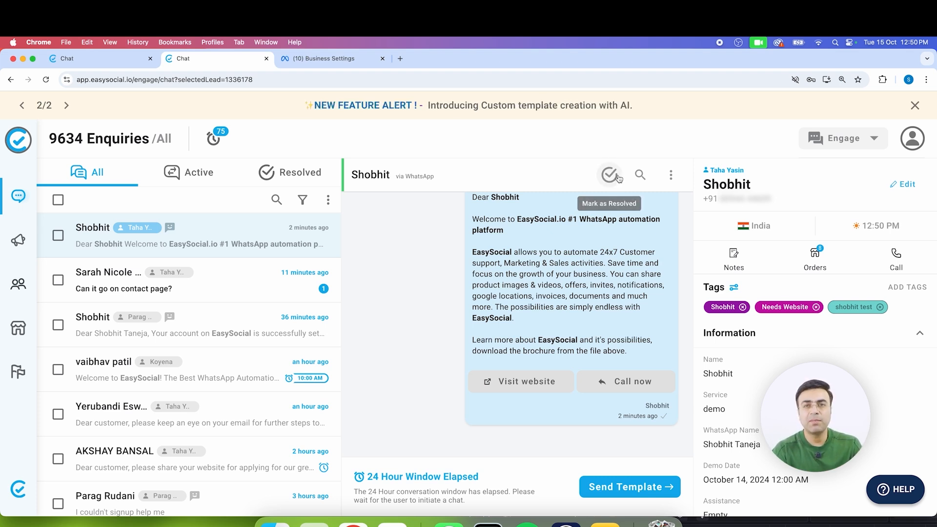
Look through the Active and Resolved conversation lists, ending on Active
click(197, 184)
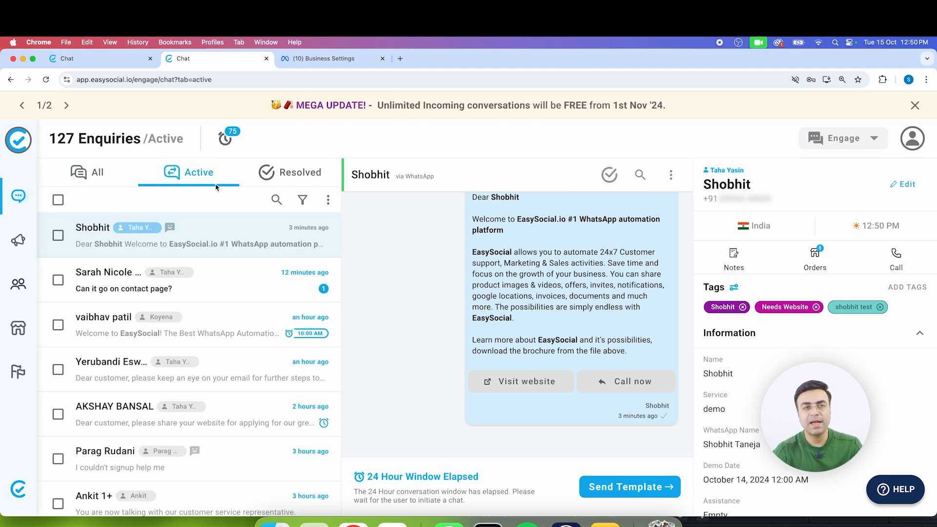
click(285, 179)
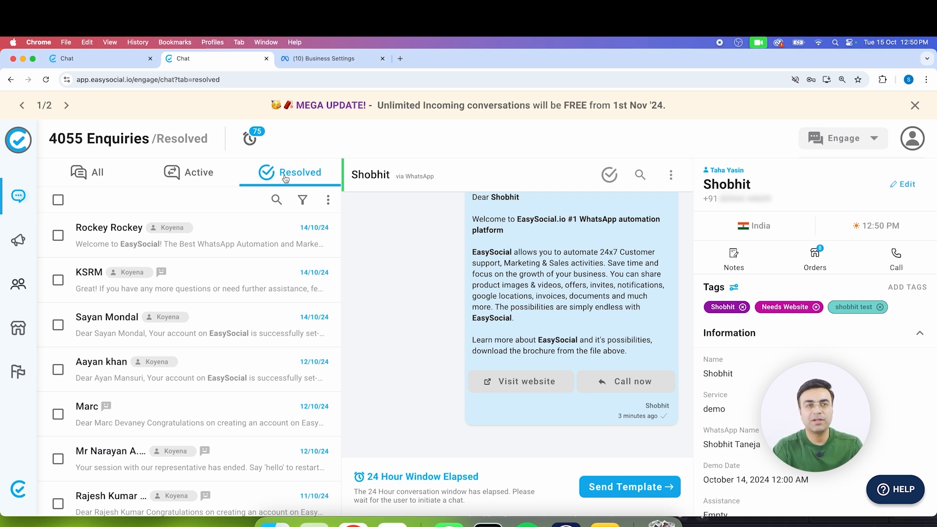
click(190, 173)
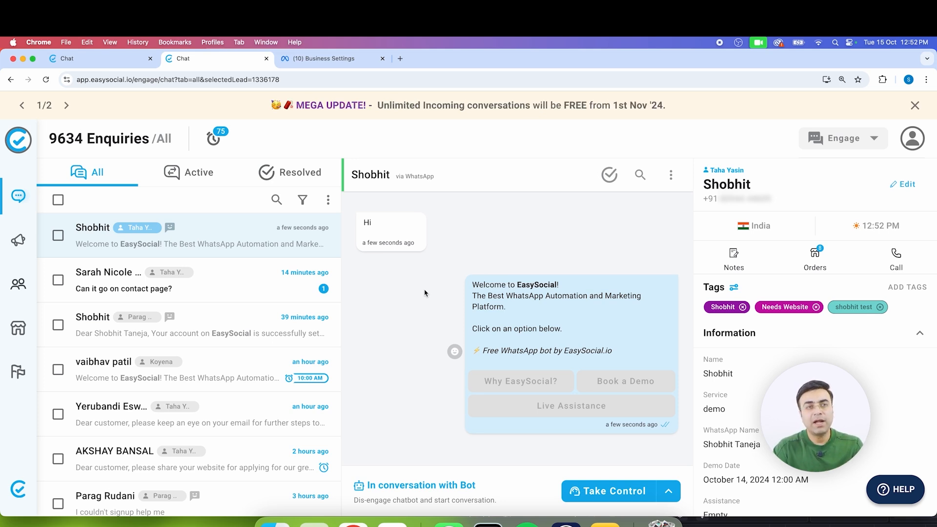
Take control of the chat from the bot and reply 'how can i help you?'
click(592, 495)
click(519, 368)
click(207, 183)
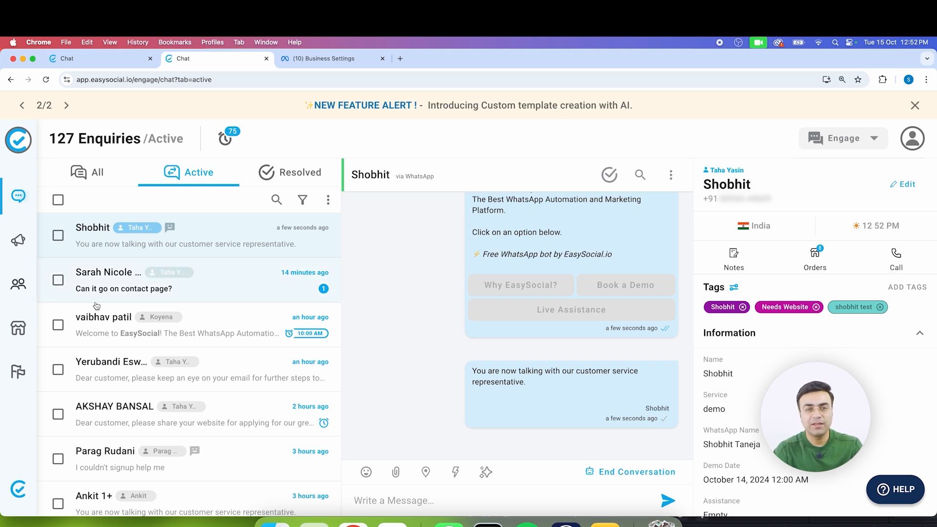
click(375, 502)
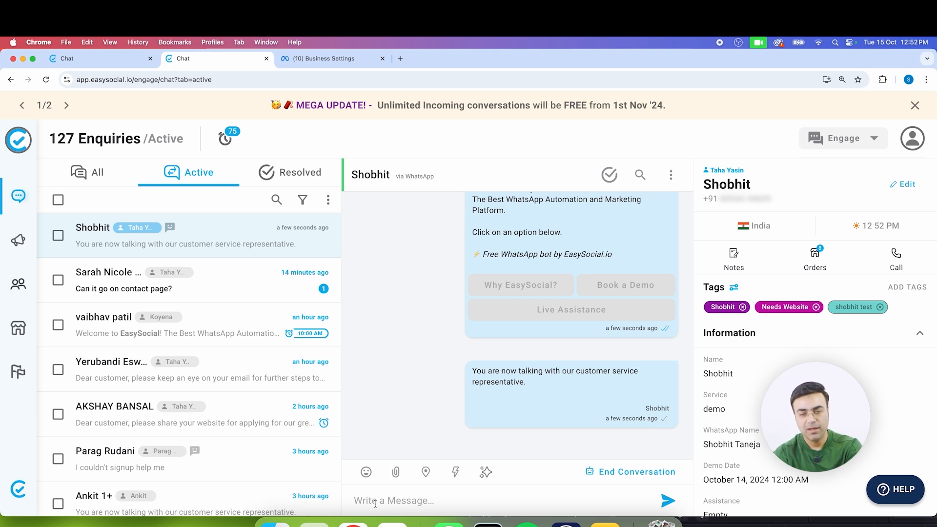
text(how can i help you?)
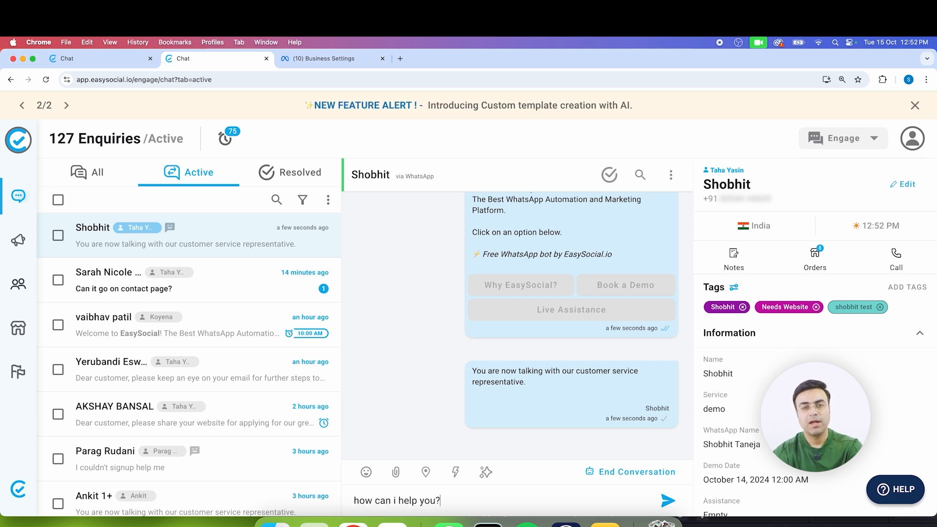
key(Return)
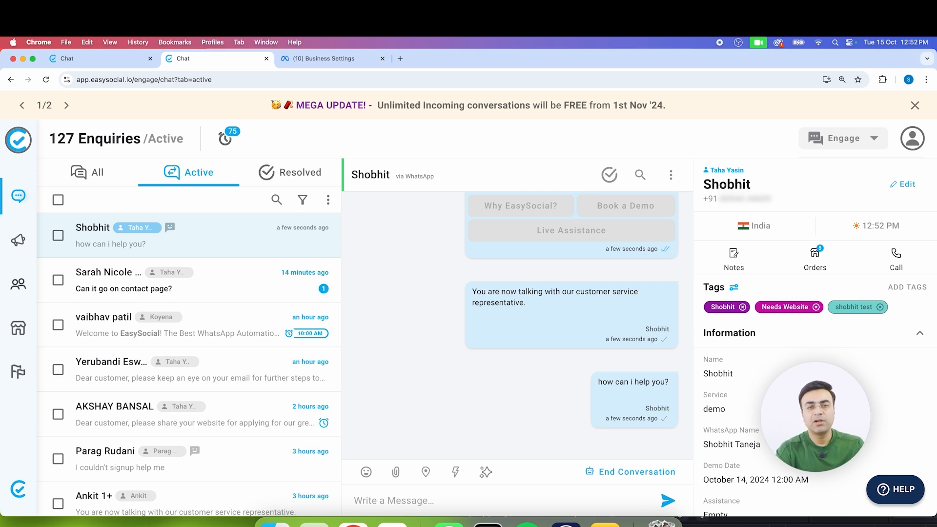
click(366, 471)
Send three halo-face emojis 😇😇😇 and glance at the attachment options
triple_click(399, 417)
key(Return)
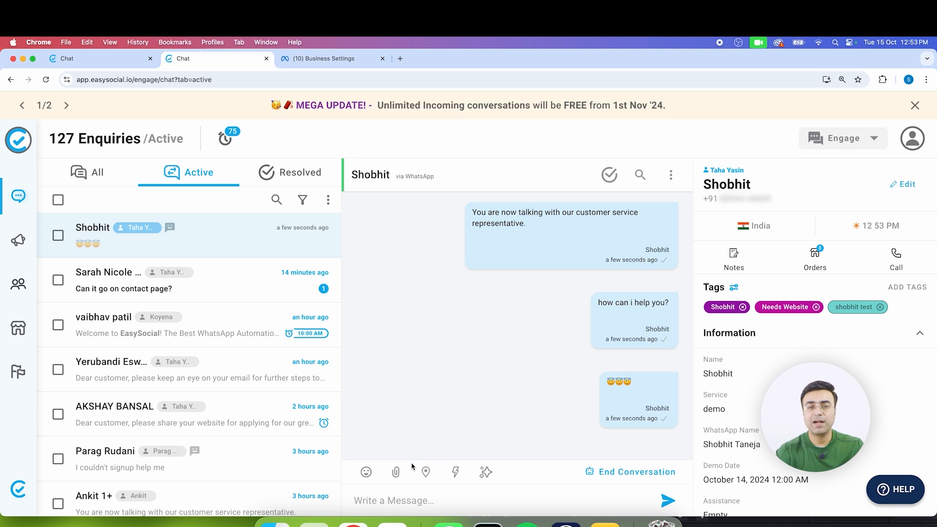
click(396, 472)
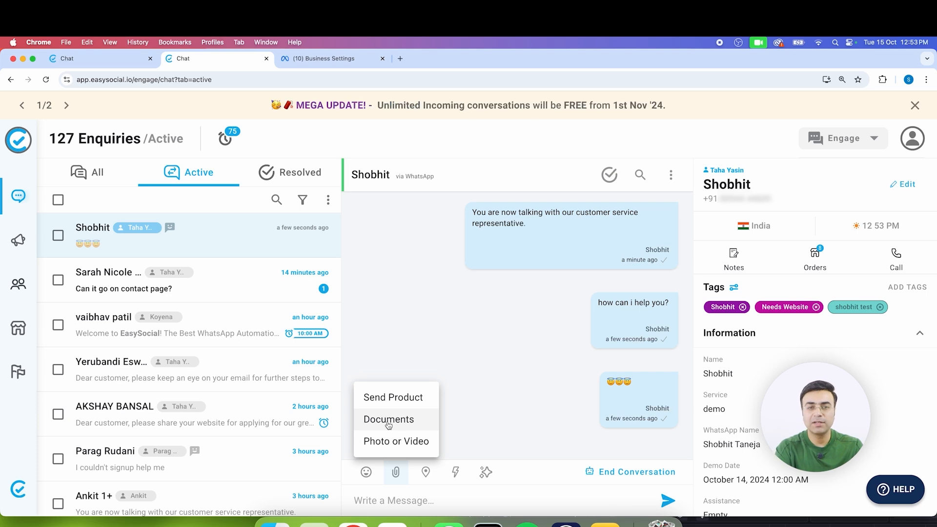
click(398, 480)
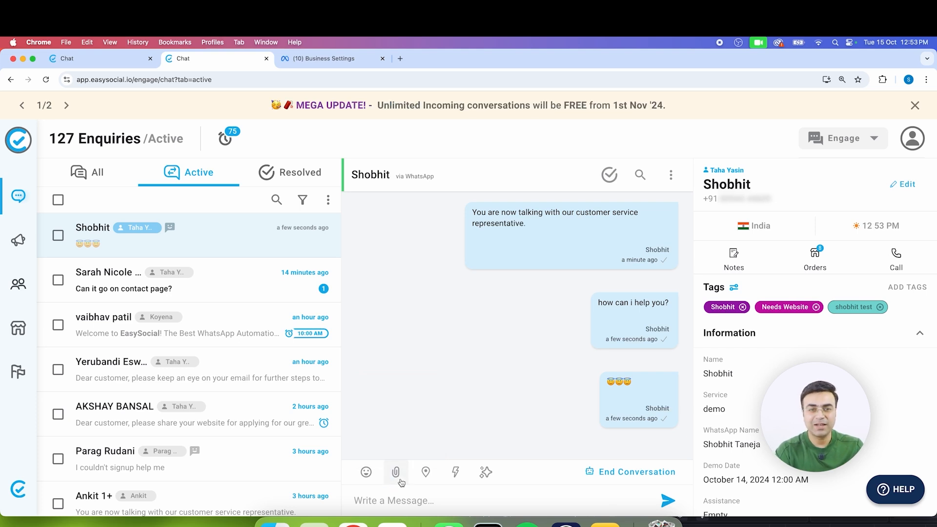
Share the Nariman Point, Mumbai location found by searching 'narima'
click(426, 472)
click(586, 299)
text(narima)
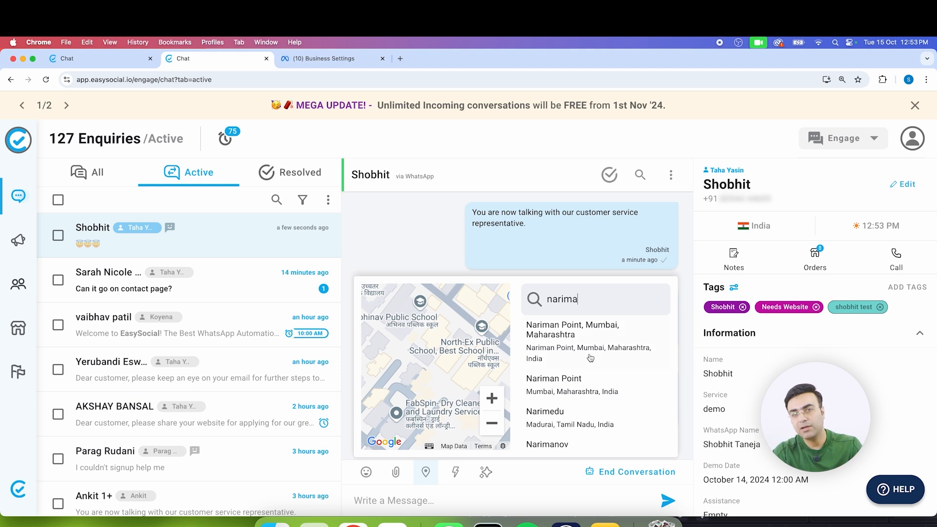
click(590, 352)
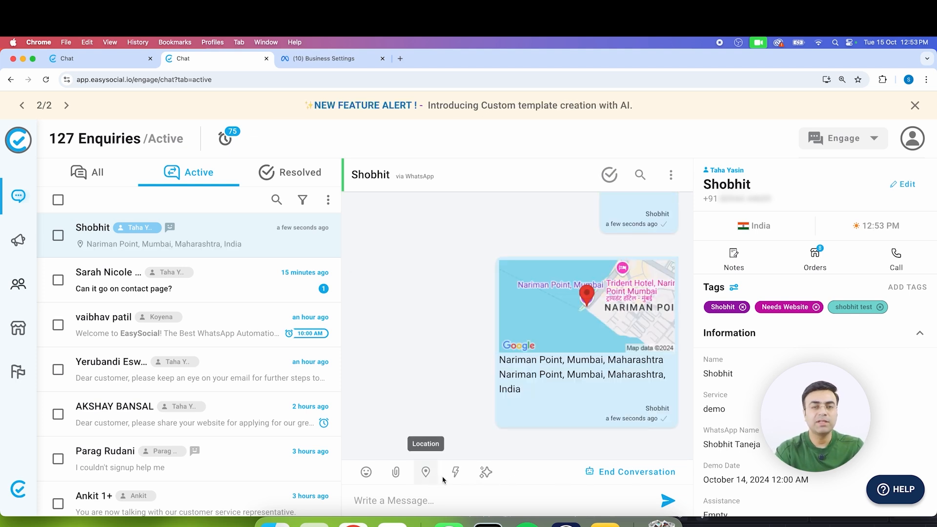
Send the saved Blue Tick quick reply by entering /blue in the message box
click(457, 476)
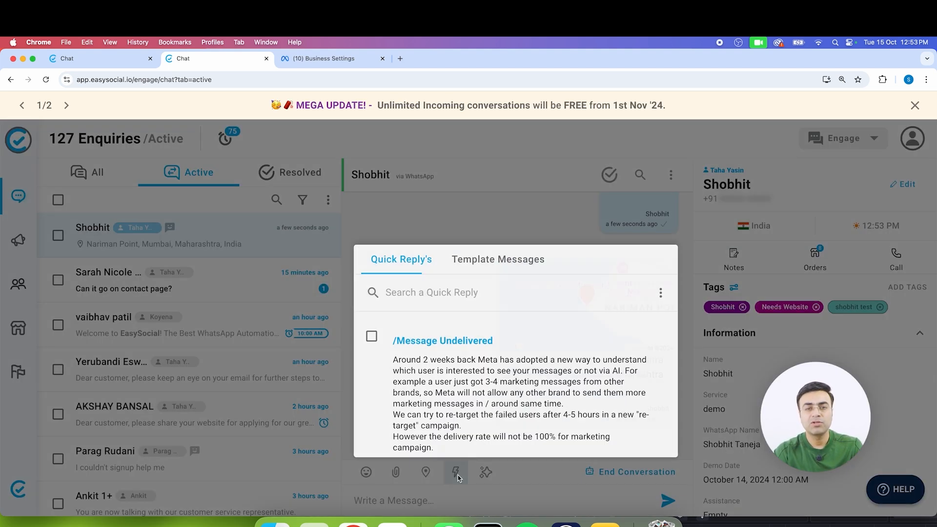
scroll(428, 415, down, 5)
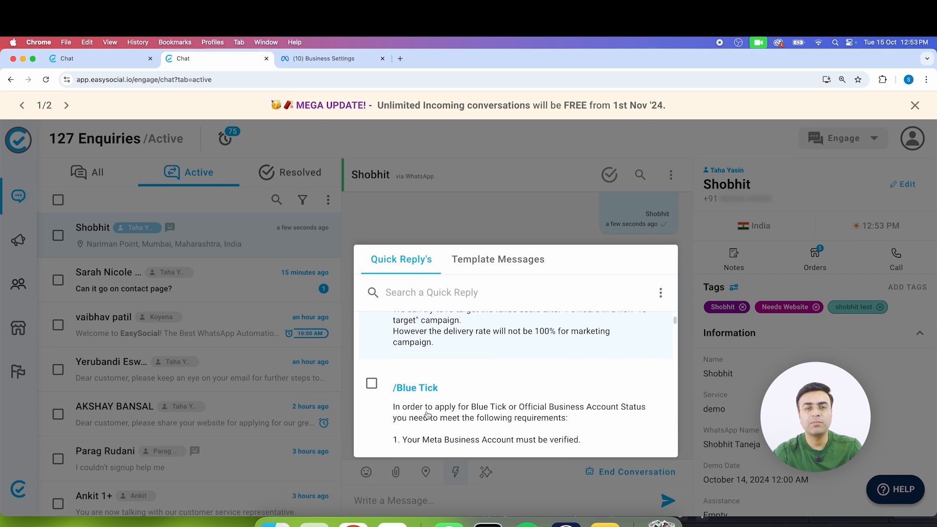
scroll(427, 415, up, 5)
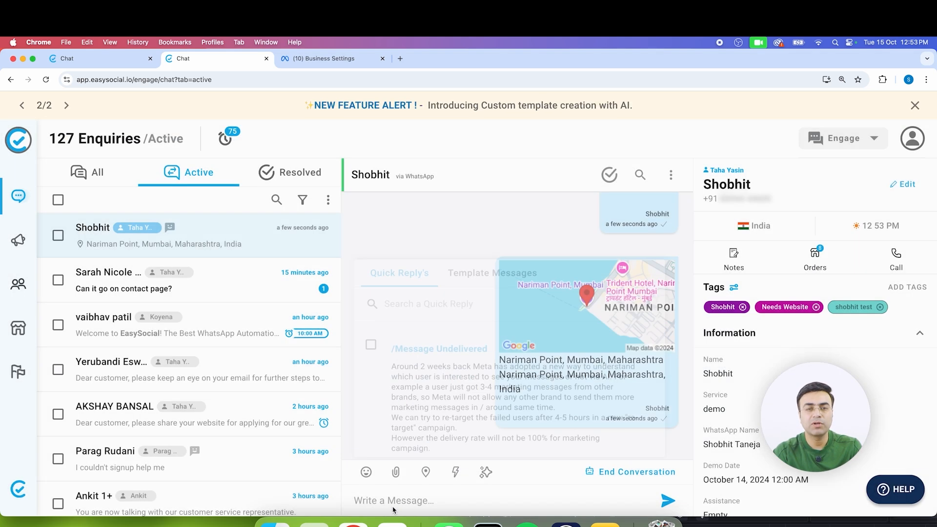
click(392, 502)
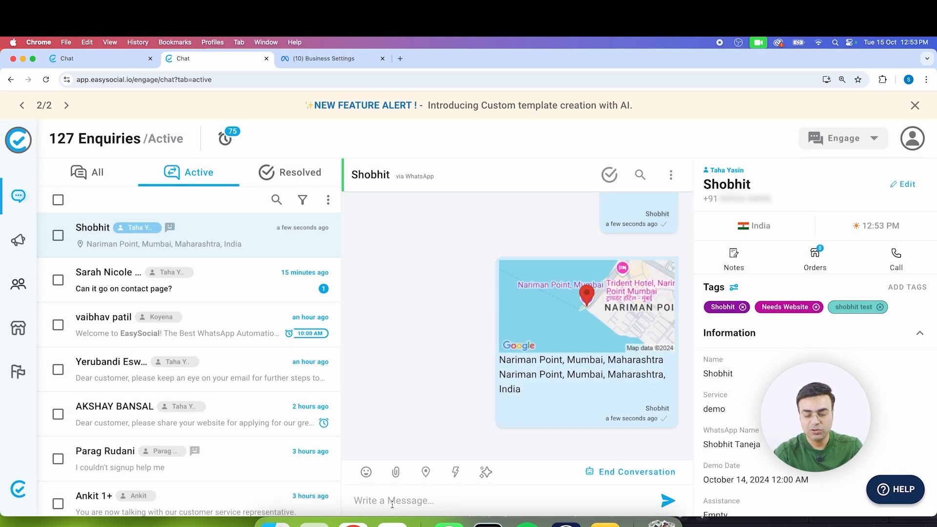
text(/blue)
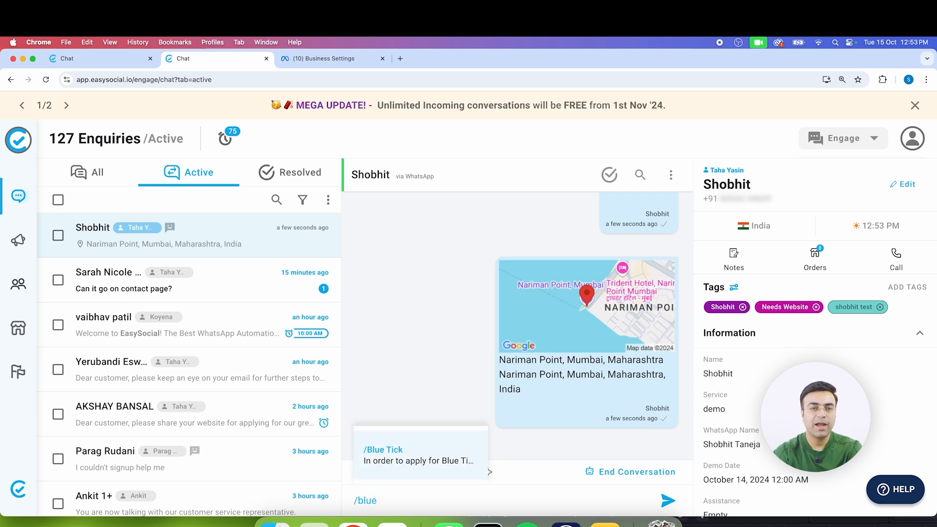
key(Return)
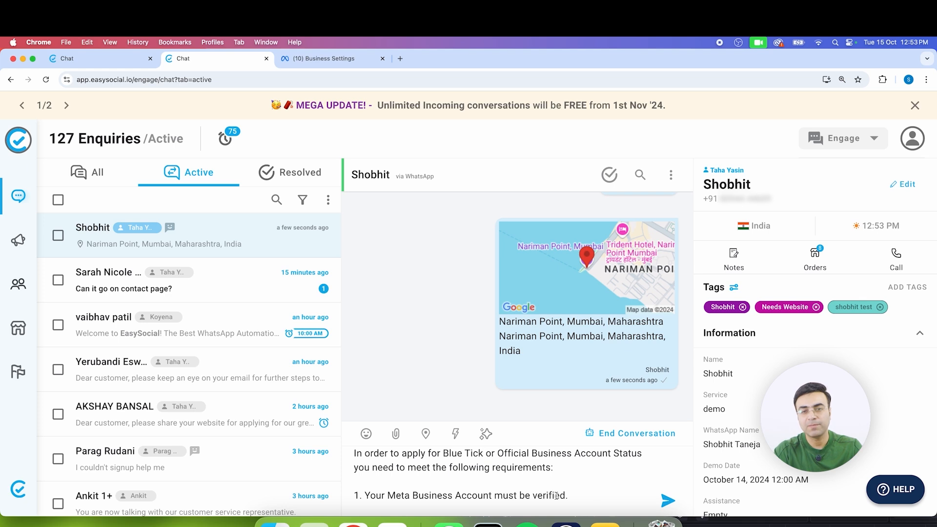
click(664, 501)
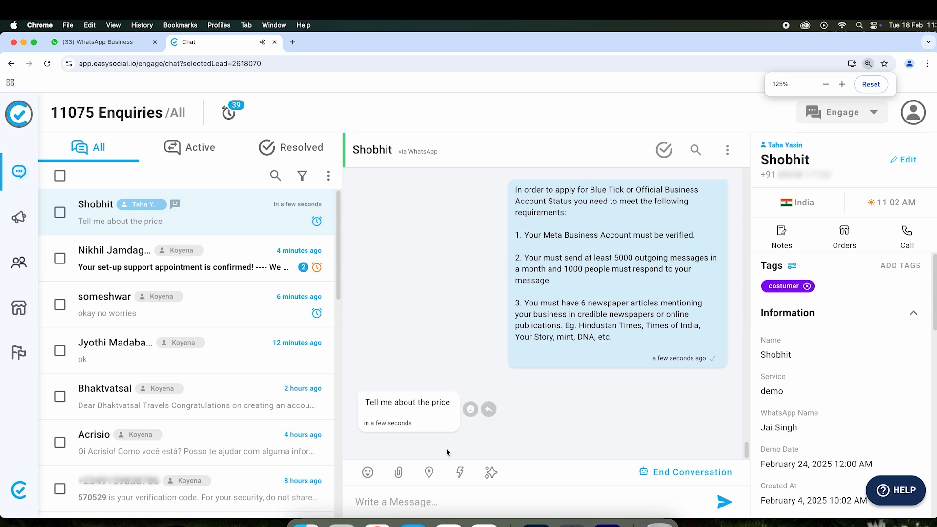
Send an AI Assist pricing reply, then end the chat as resolved and re-engage the bot
click(492, 473)
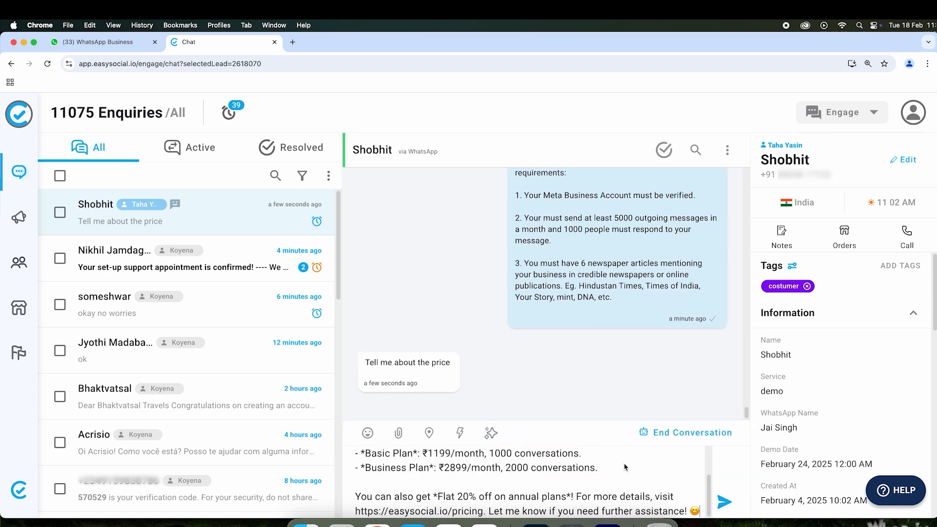
click(725, 501)
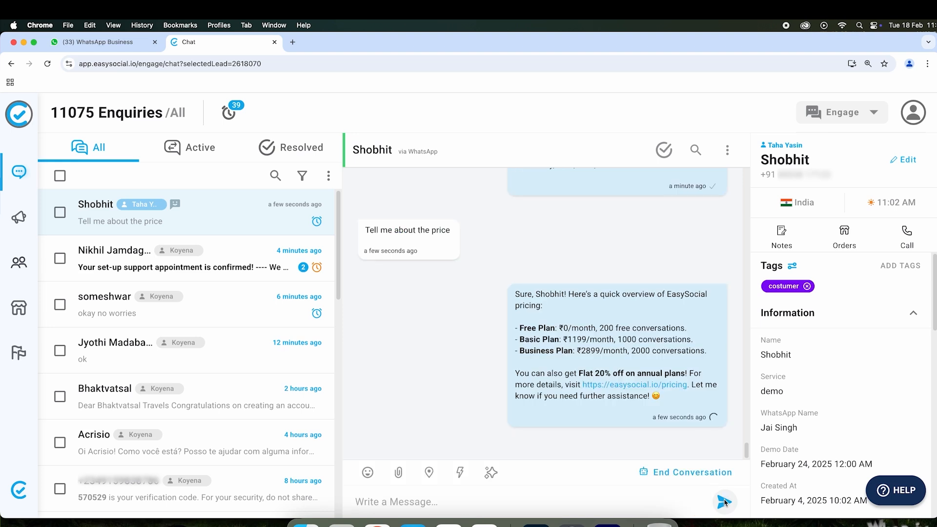
click(690, 473)
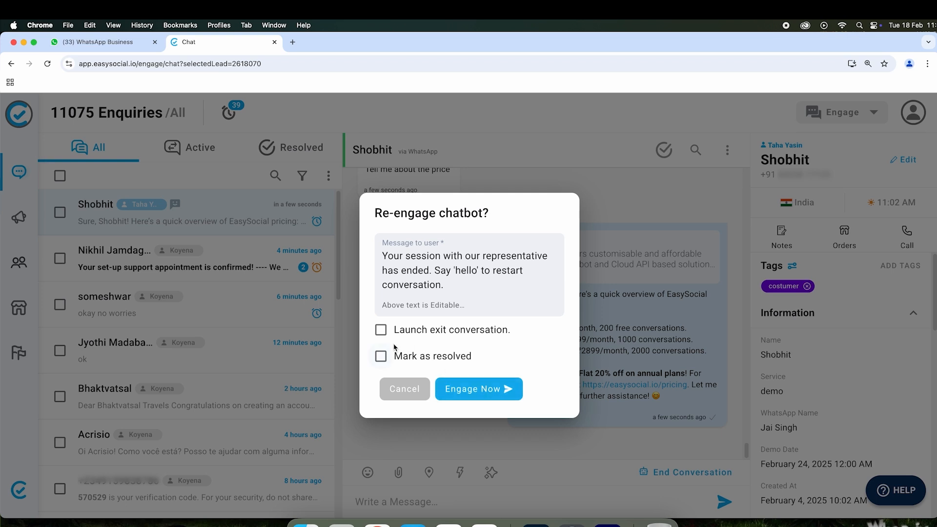
click(382, 357)
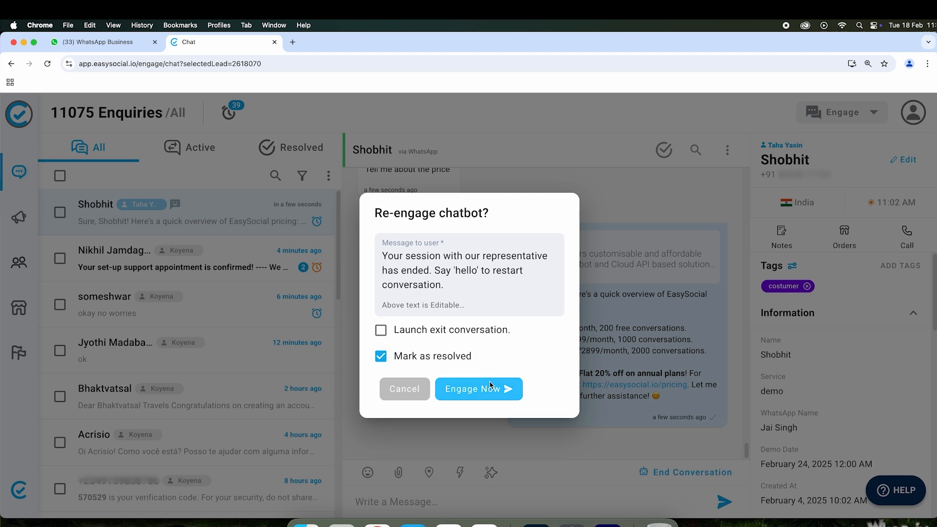
click(493, 389)
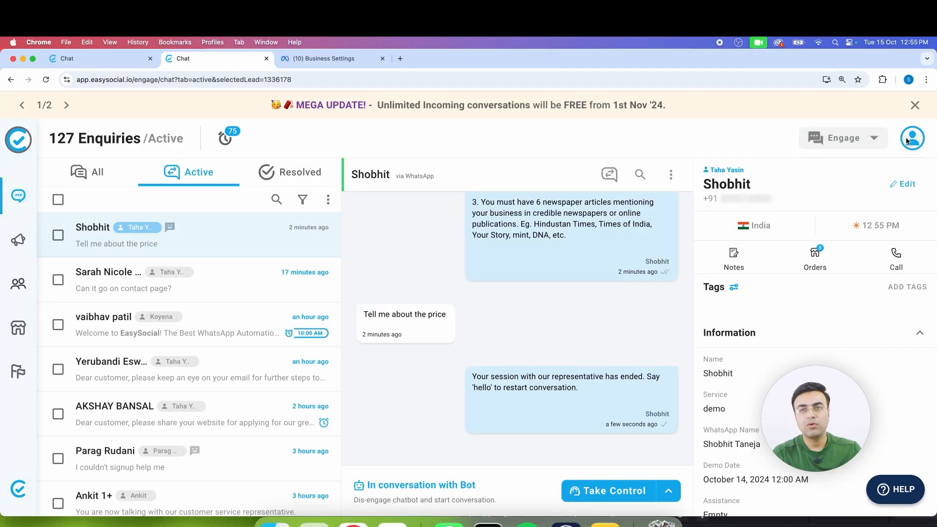
Open the business settings, look through the lead data fields, then go to Team Members
click(907, 141)
click(866, 215)
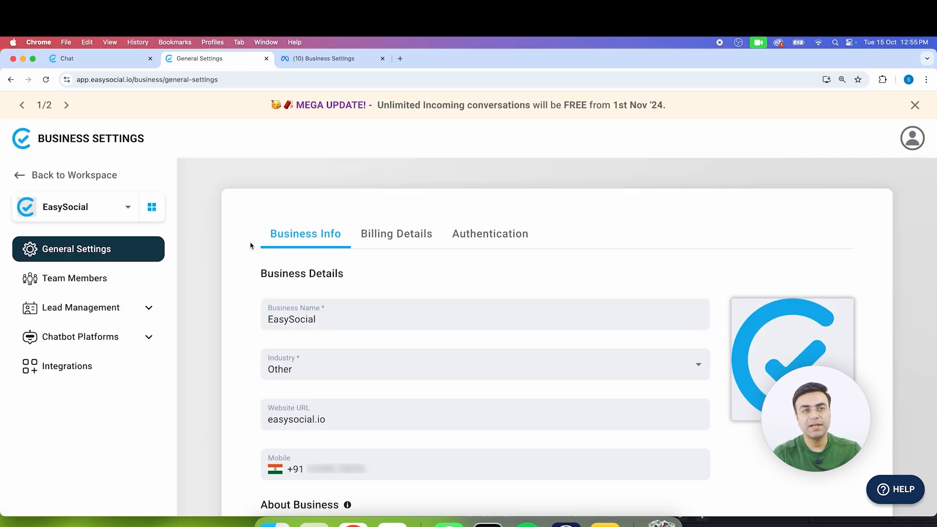
click(94, 309)
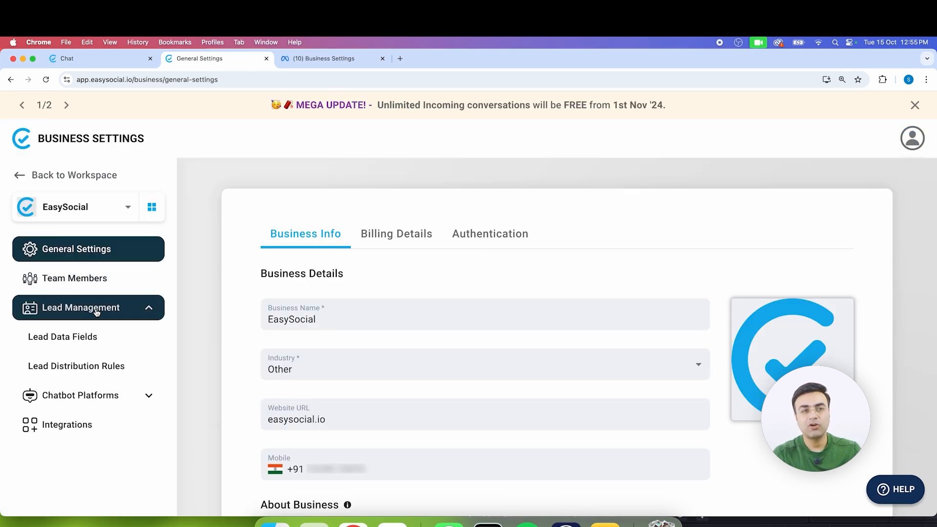
click(70, 338)
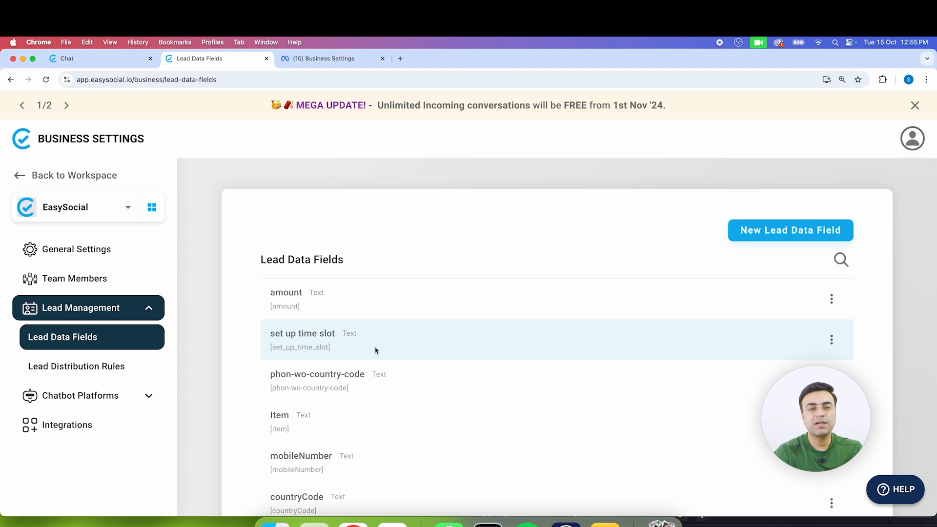
scroll(376, 350, down, 2)
scroll(297, 375, down, 8)
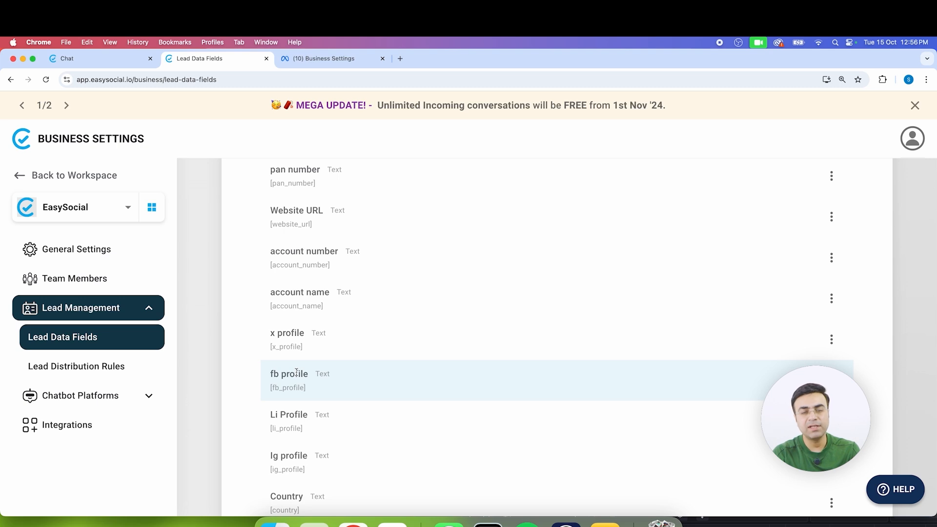
scroll(385, 400, up, 10)
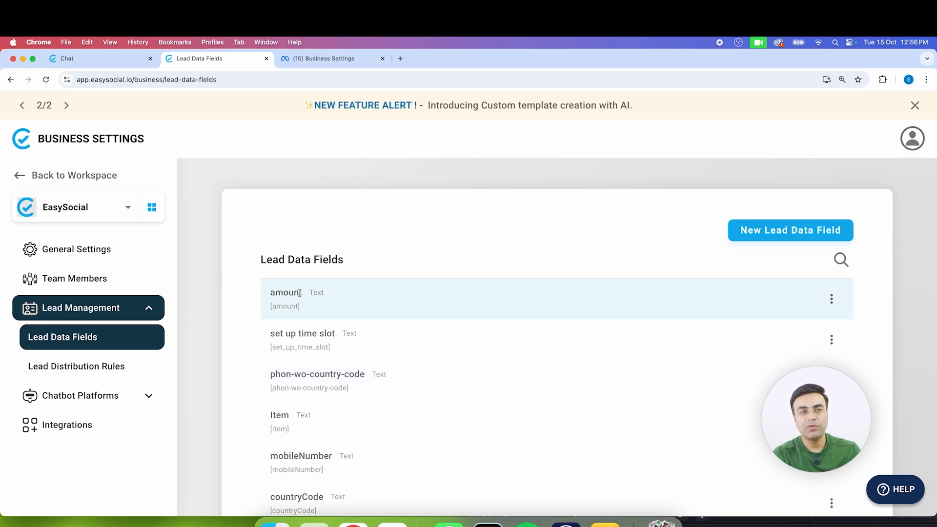
click(82, 280)
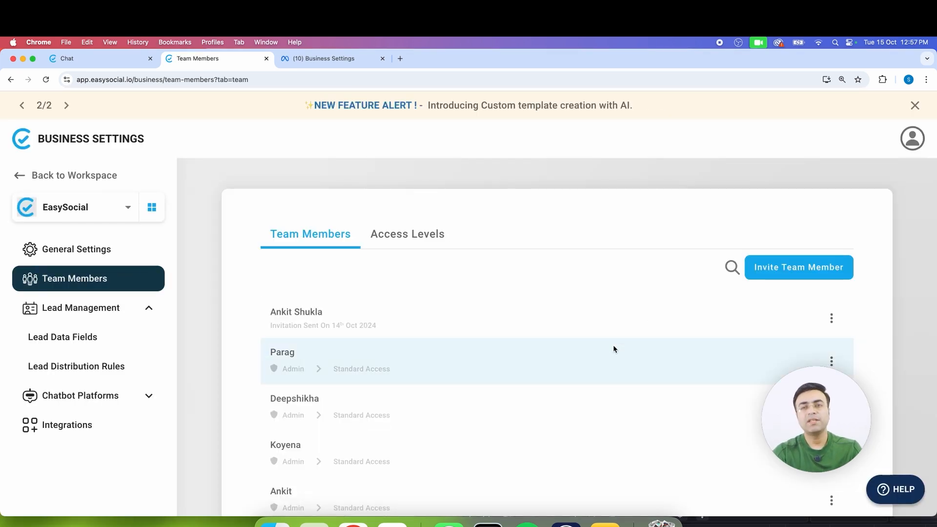
Invite a new colleague to the team using their name and e-mail address
click(815, 274)
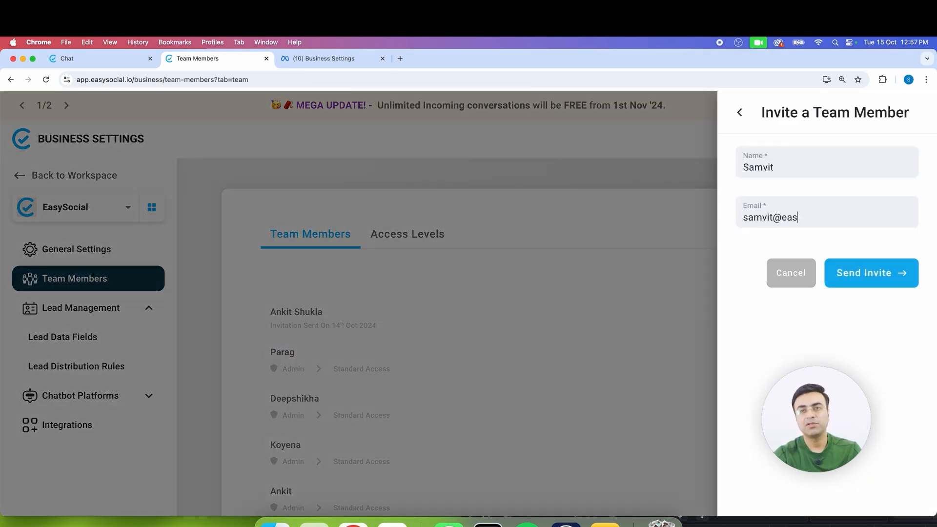
text(sysoc)
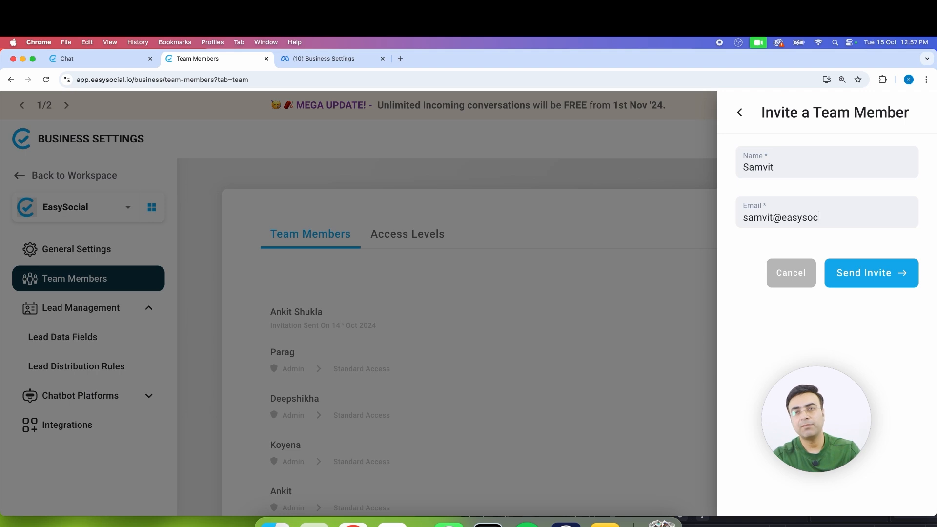
text(ial.io)
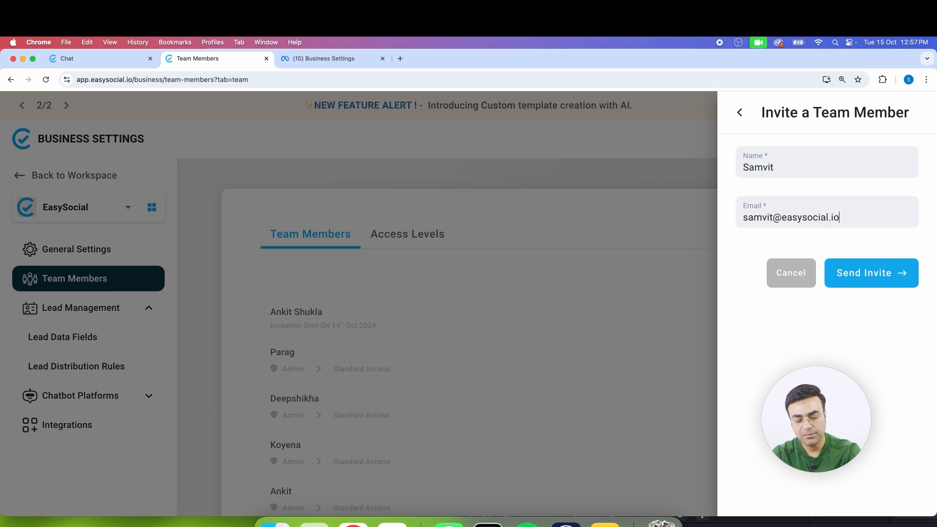
click(859, 279)
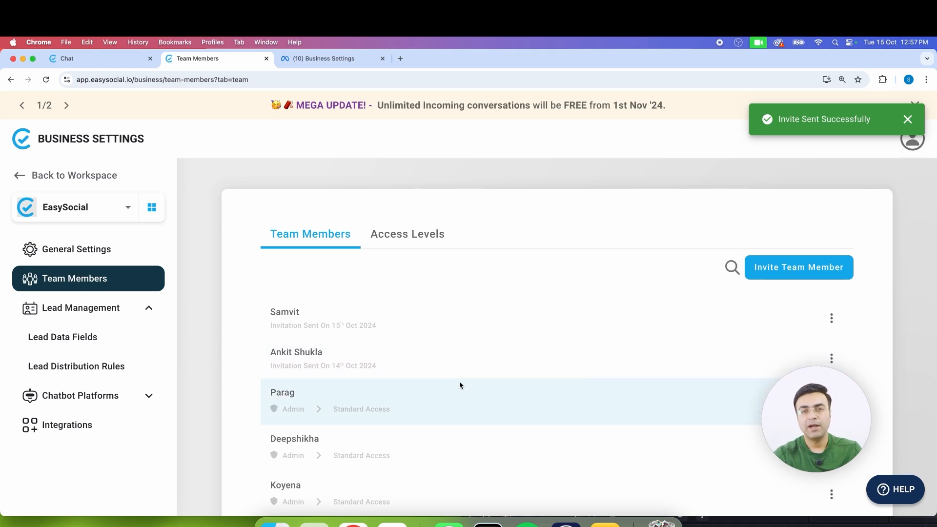
scroll(460, 386, down, 1)
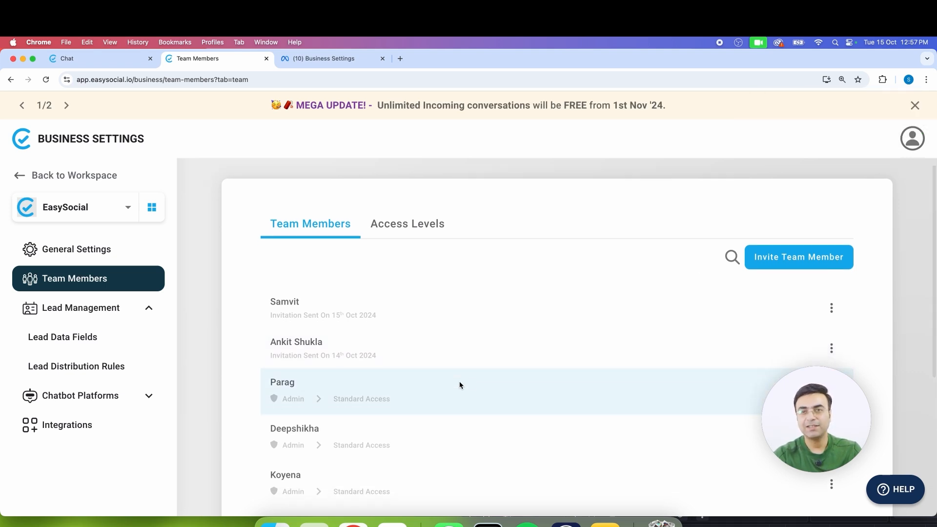
click(398, 224)
Start a new access level and set its user role to Team Member
click(784, 268)
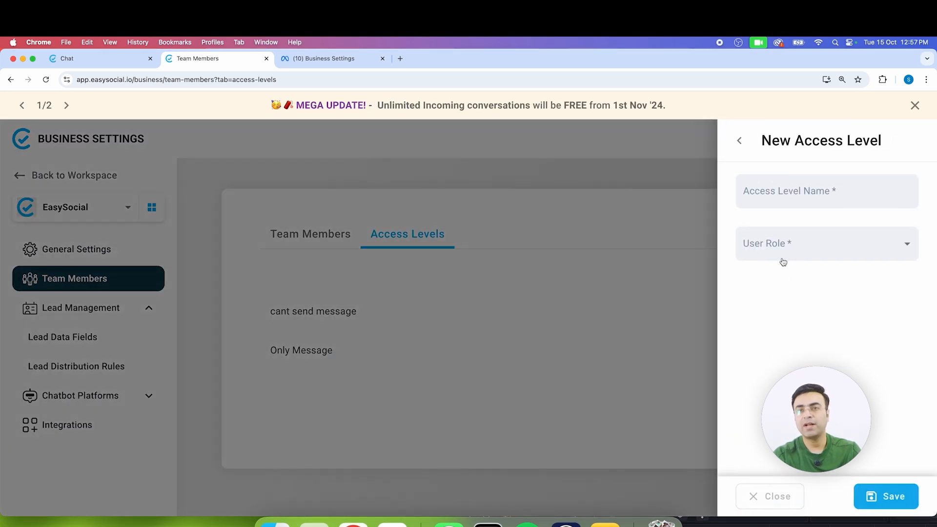
click(778, 242)
click(781, 243)
click(766, 258)
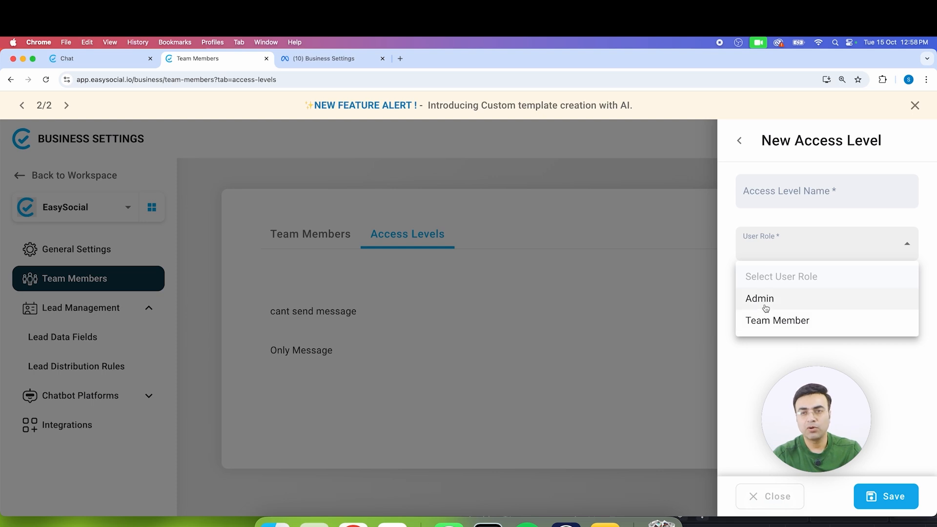
click(766, 308)
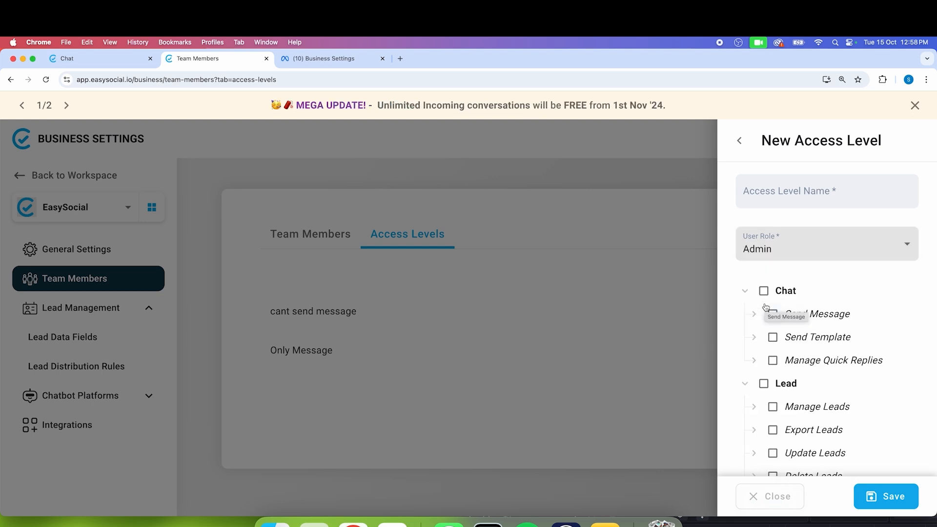
click(787, 241)
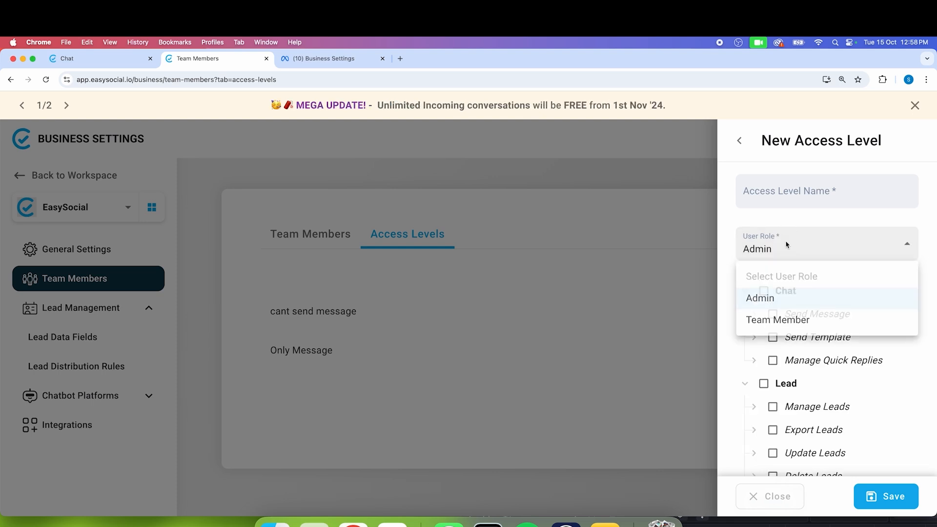
click(769, 324)
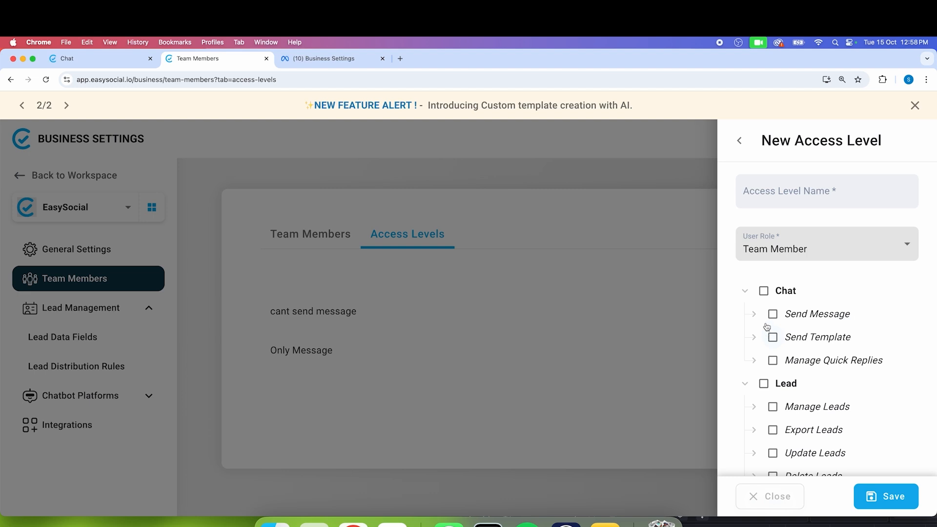
Name it 'Sevice executive', allow only Send Message and Send Template, and save
click(806, 189)
text(Sevice )
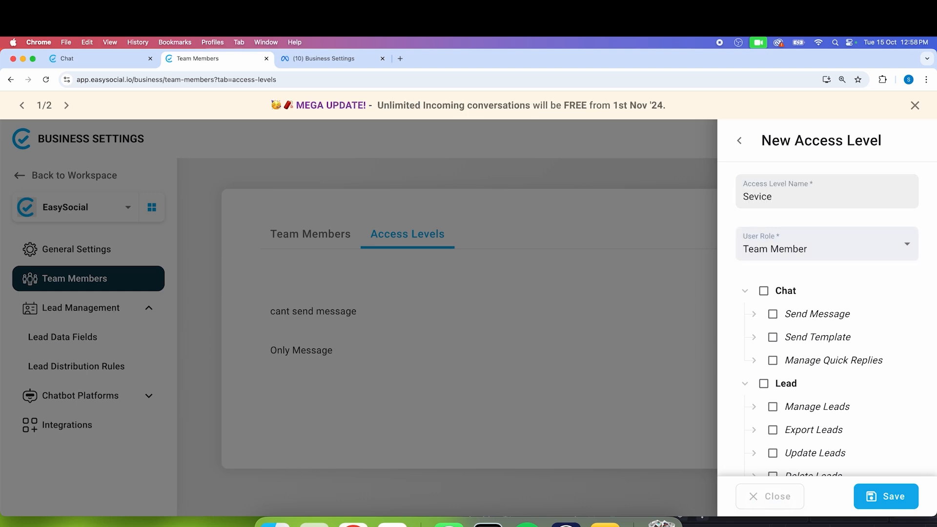
text(executive)
click(764, 292)
click(774, 360)
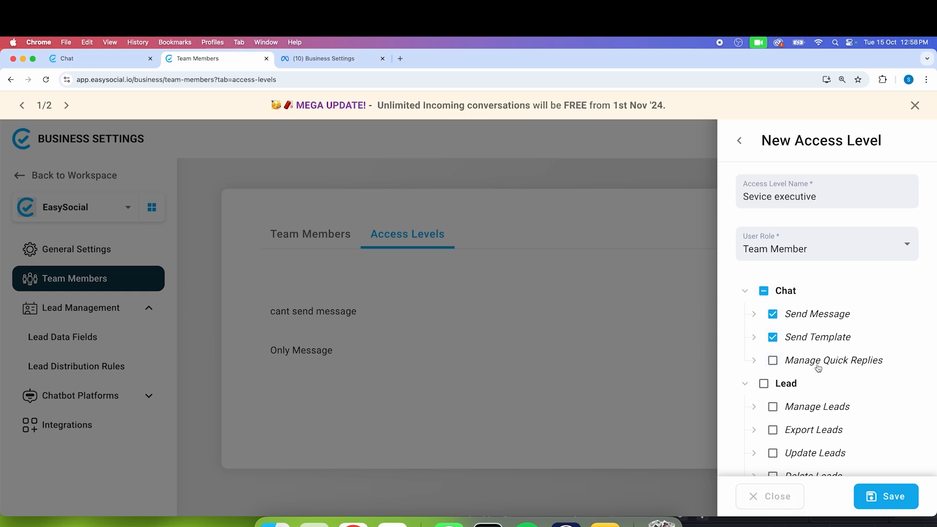
scroll(818, 368, down, 5)
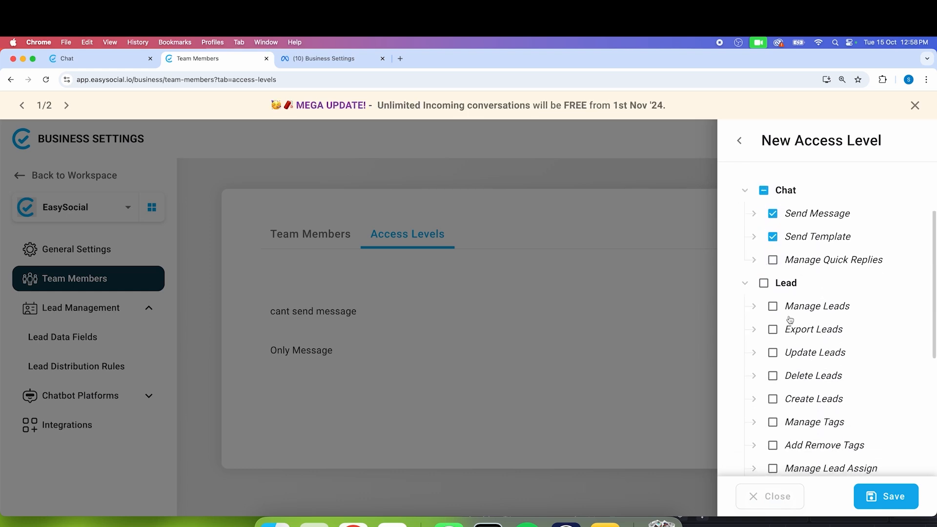
scroll(792, 231, down, 2)
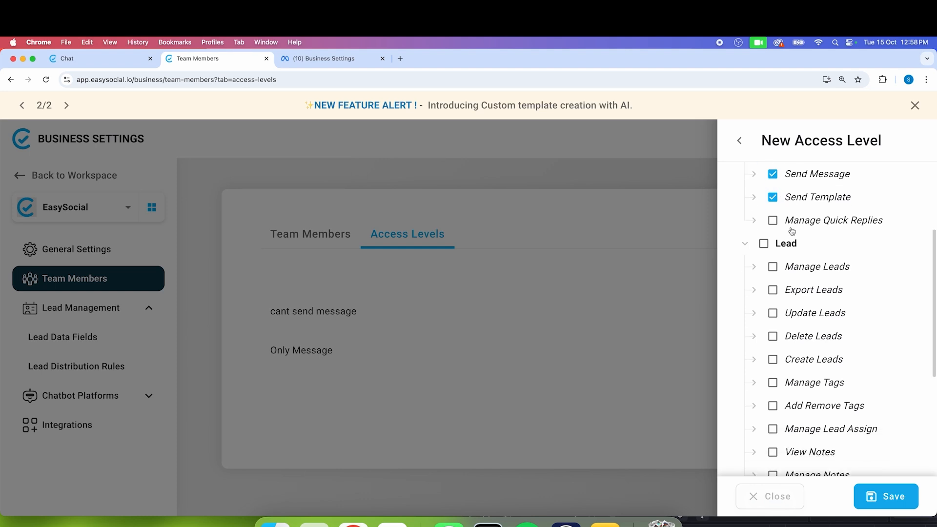
scroll(791, 231, down, 10)
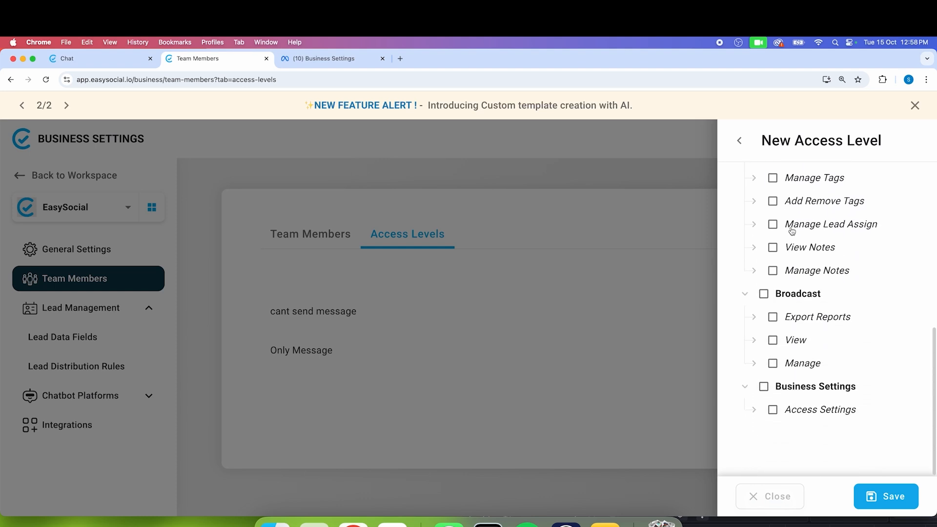
click(895, 497)
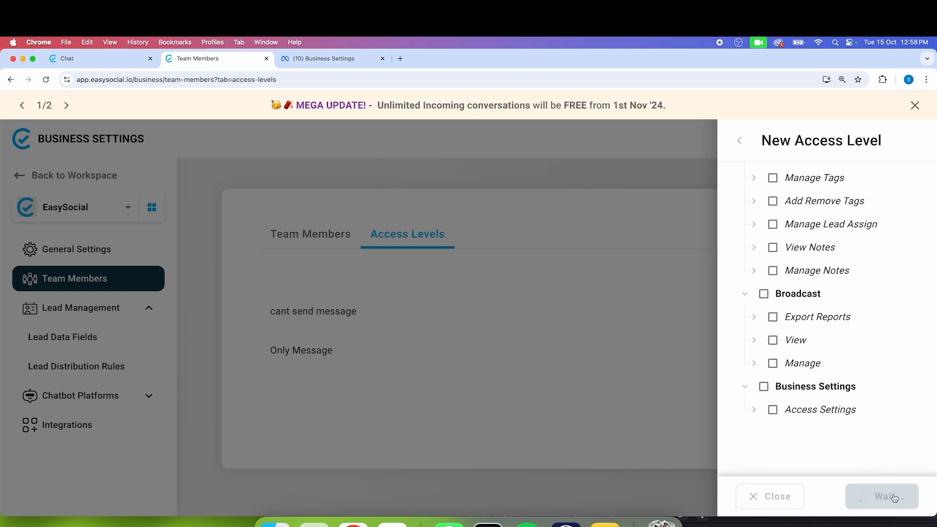
click(330, 233)
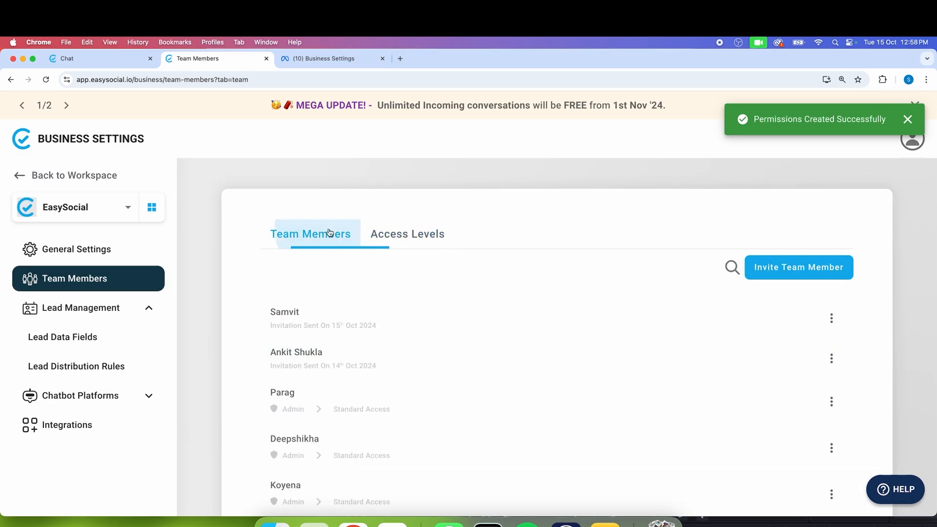
scroll(393, 379, down, 2)
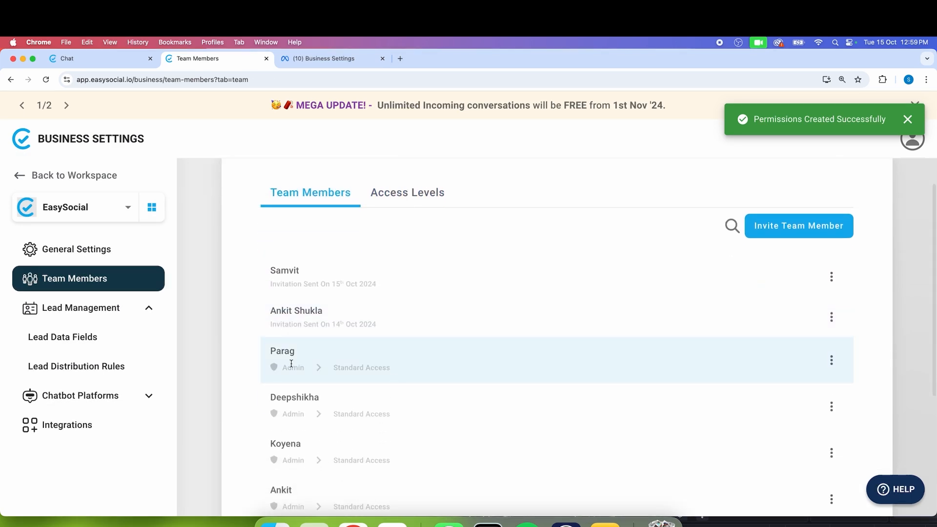
Make the third admin a Team Member with Sevice executive access, then open Lead Distribution Rules
click(831, 362)
click(806, 364)
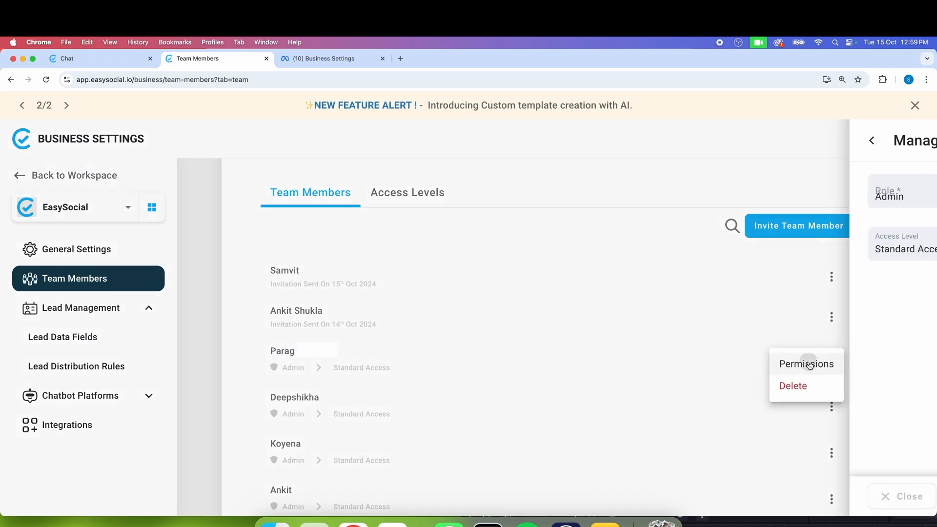
click(801, 253)
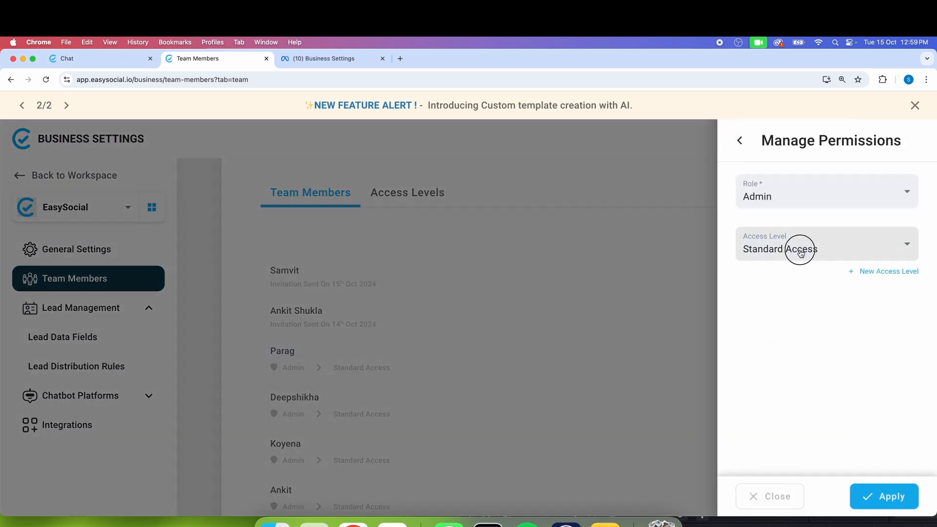
click(782, 198)
click(775, 267)
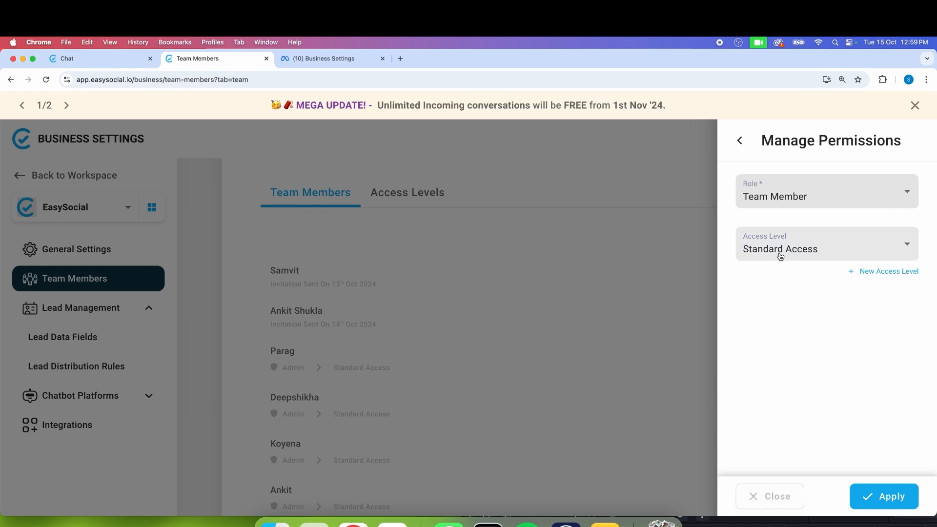
click(780, 255)
click(773, 322)
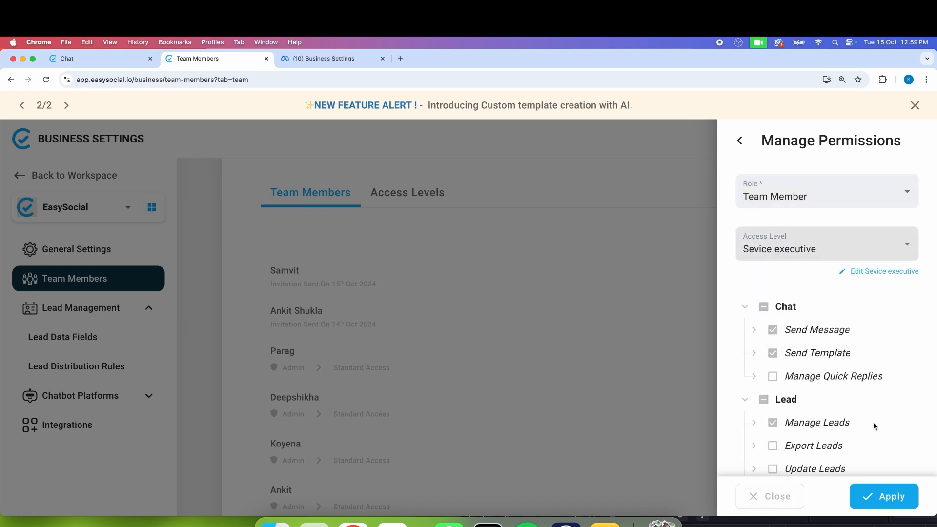
click(879, 496)
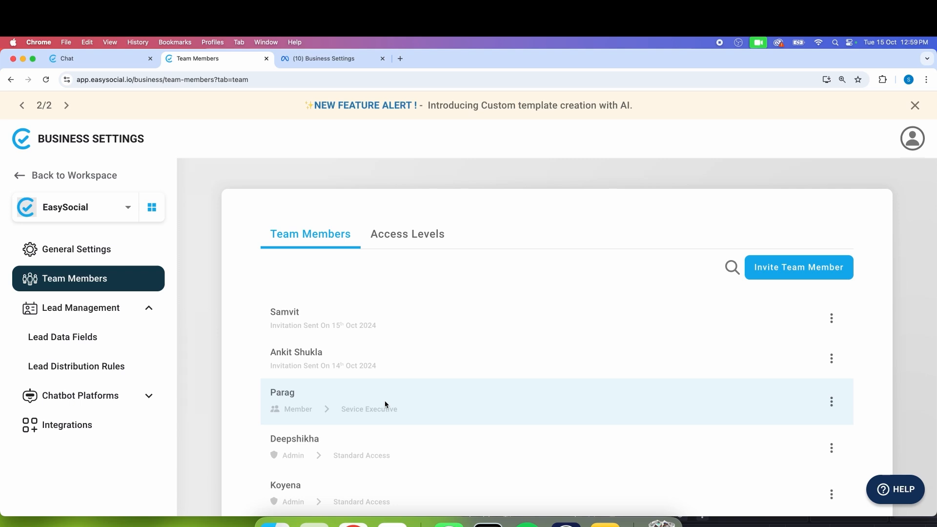
click(101, 366)
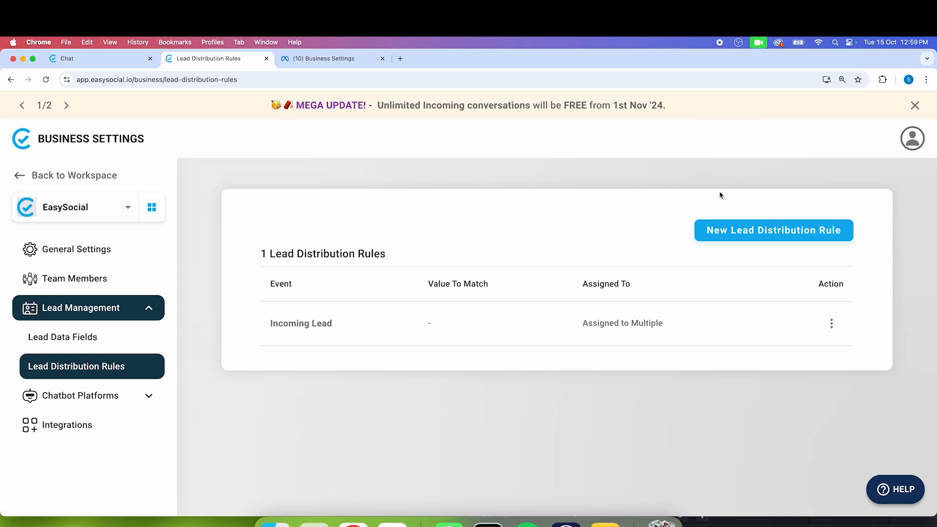
Create a rule assigning User Interaction leads with countryCode 91 to a team member
click(744, 228)
click(784, 234)
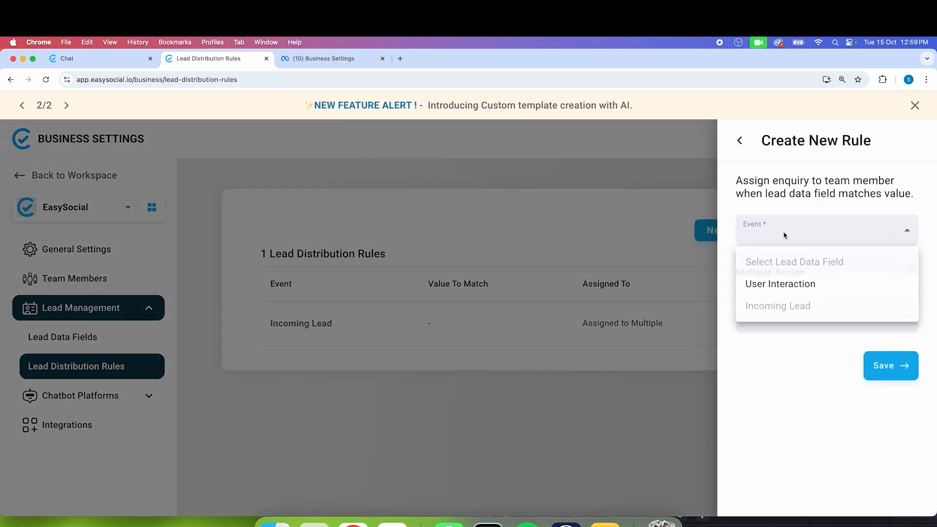
click(795, 288)
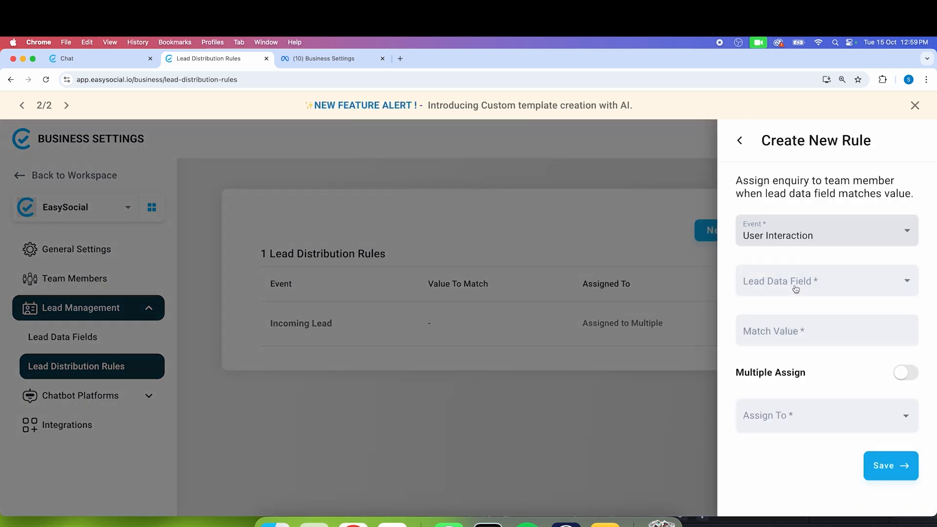
click(795, 288)
click(787, 288)
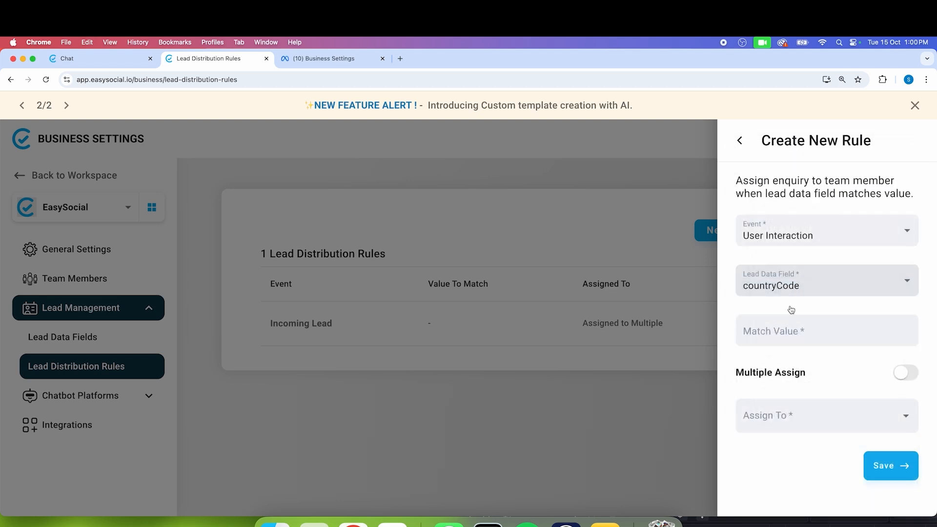
click(783, 330)
text(91)
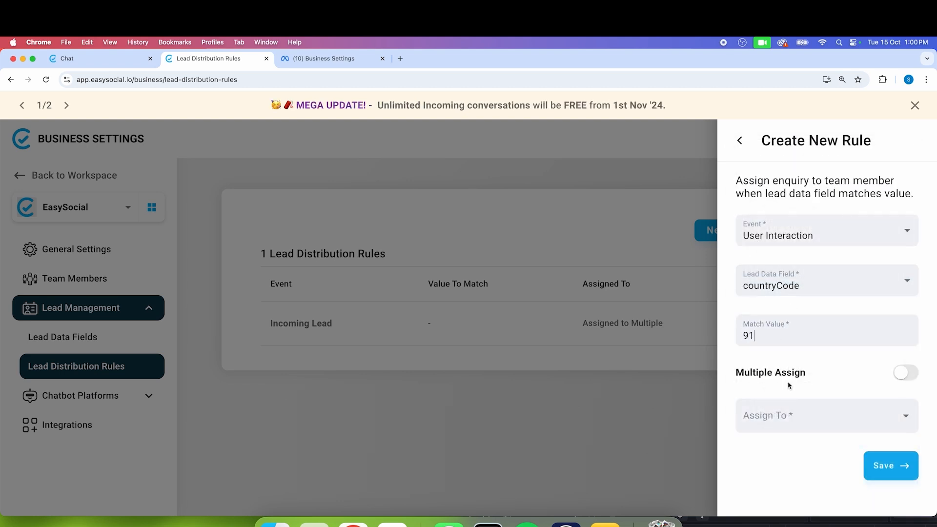
click(789, 416)
click(799, 359)
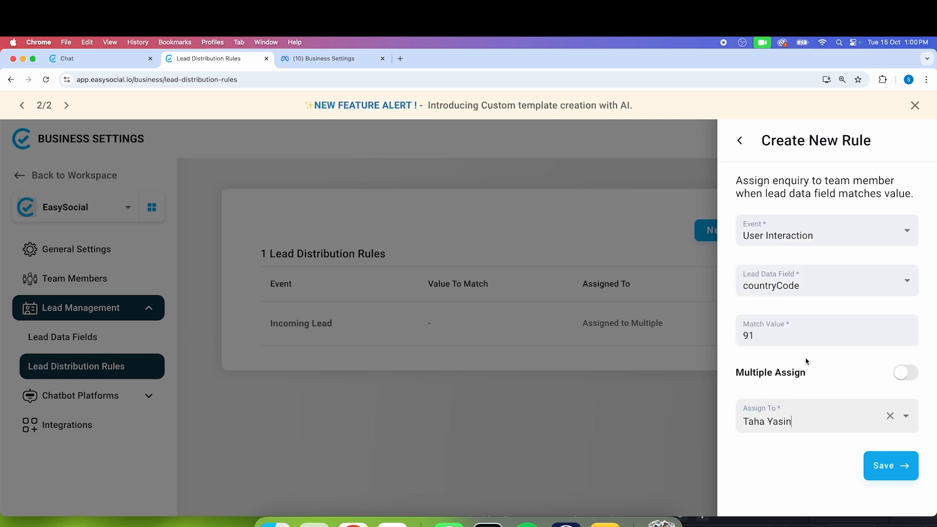
click(889, 465)
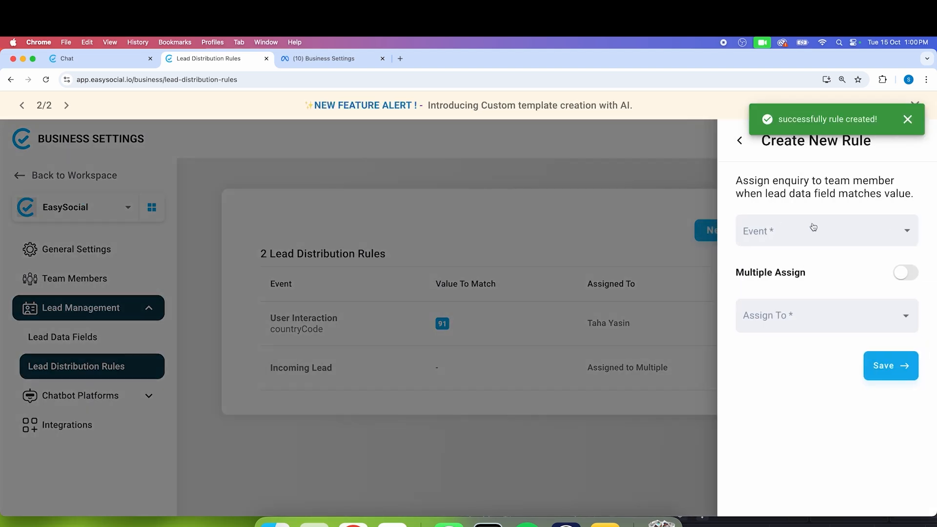
click(810, 229)
Save a rule sending User Interaction leads with countryCode 971 to another team member
click(779, 291)
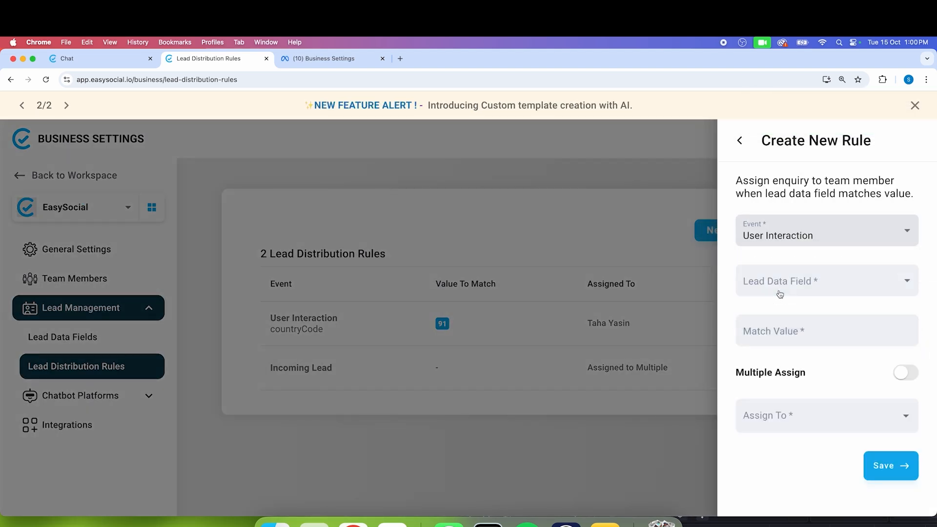
click(843, 287)
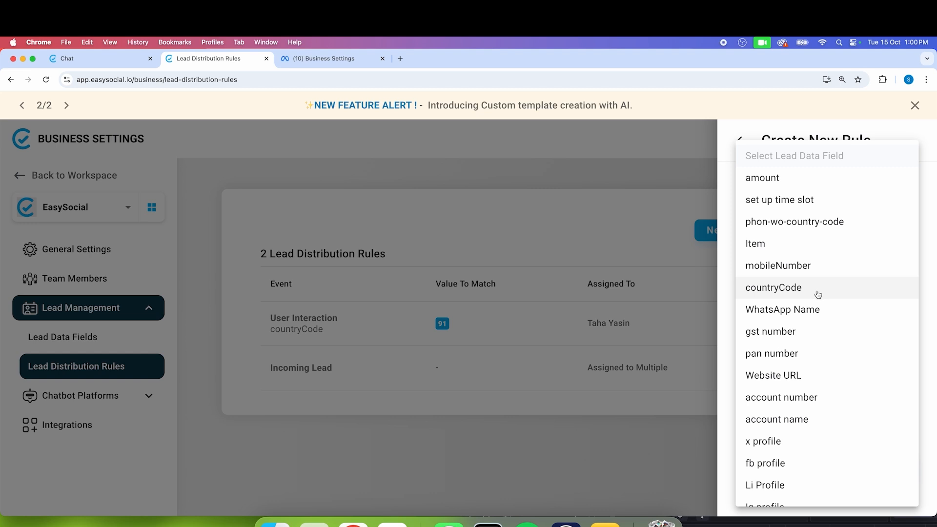
click(818, 292)
click(802, 333)
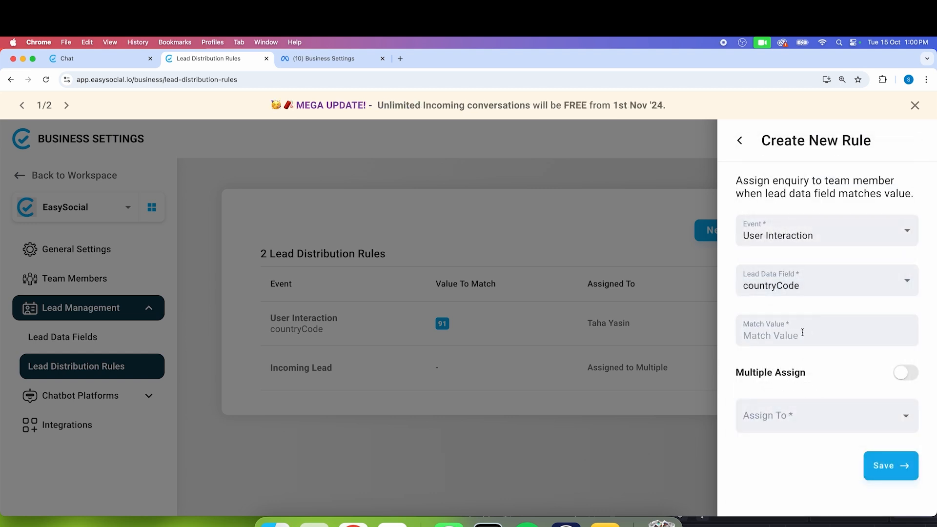
text(1)
key(BackSpace)
text(91)
click(833, 422)
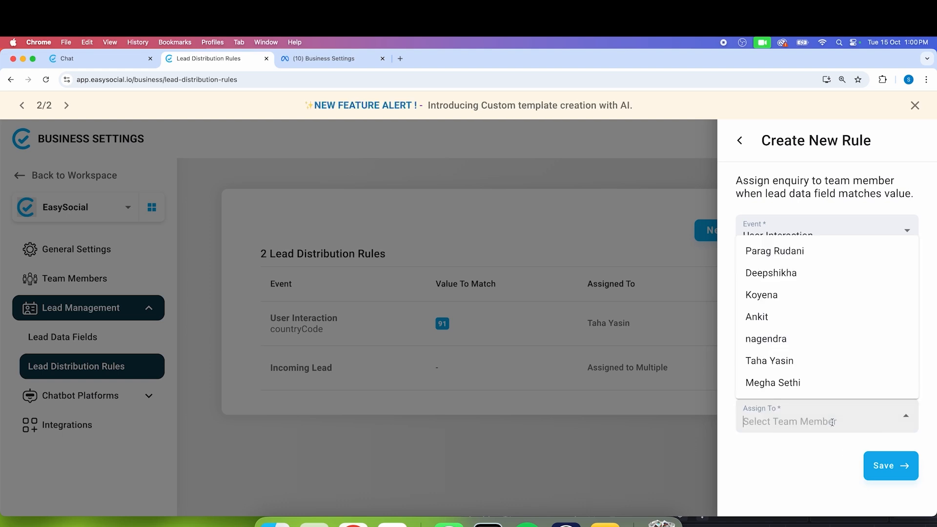
click(812, 383)
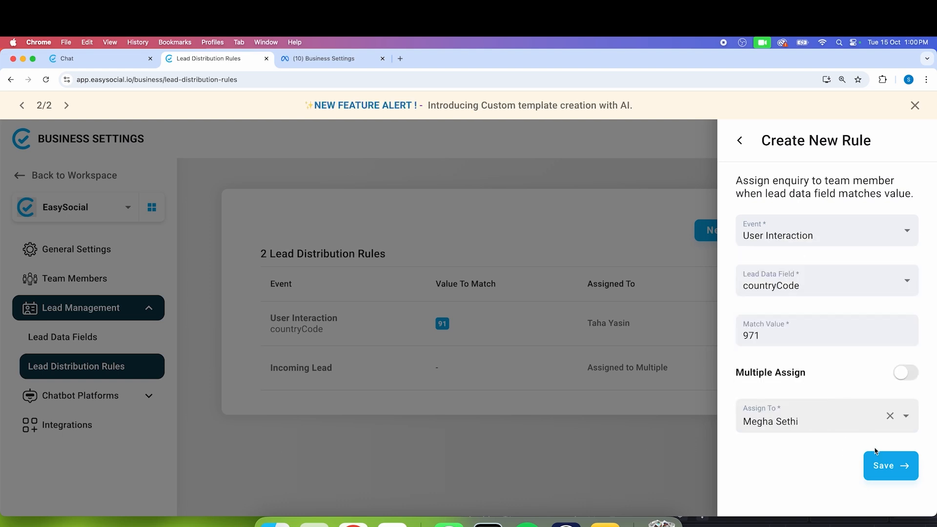
click(878, 464)
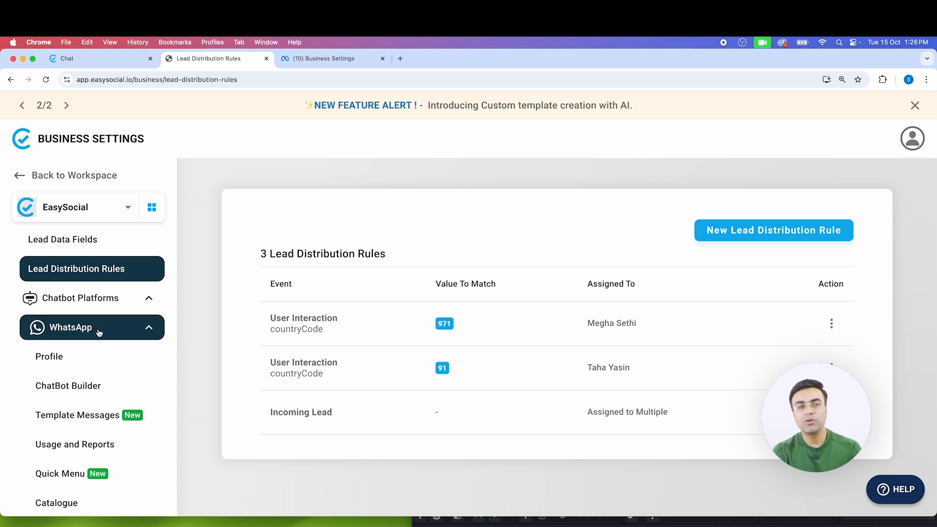
Browse the 57 WhatsApp template messages and start a new template
click(102, 417)
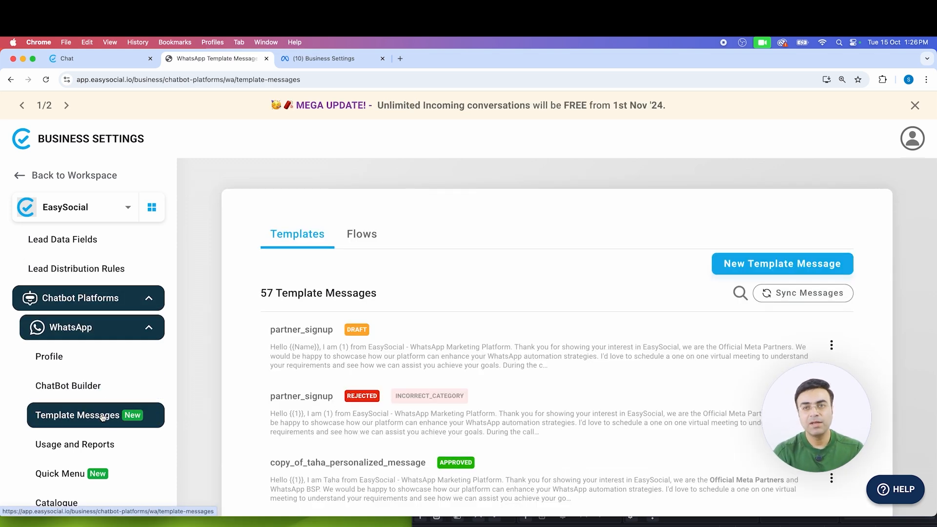
scroll(556, 360, down, 7)
scroll(557, 360, down, 5)
scroll(557, 360, up, 12)
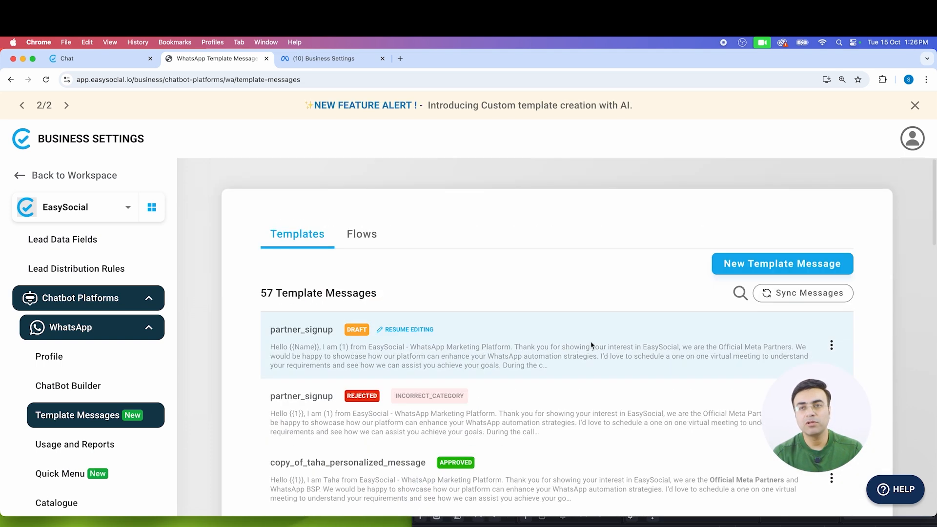
click(791, 269)
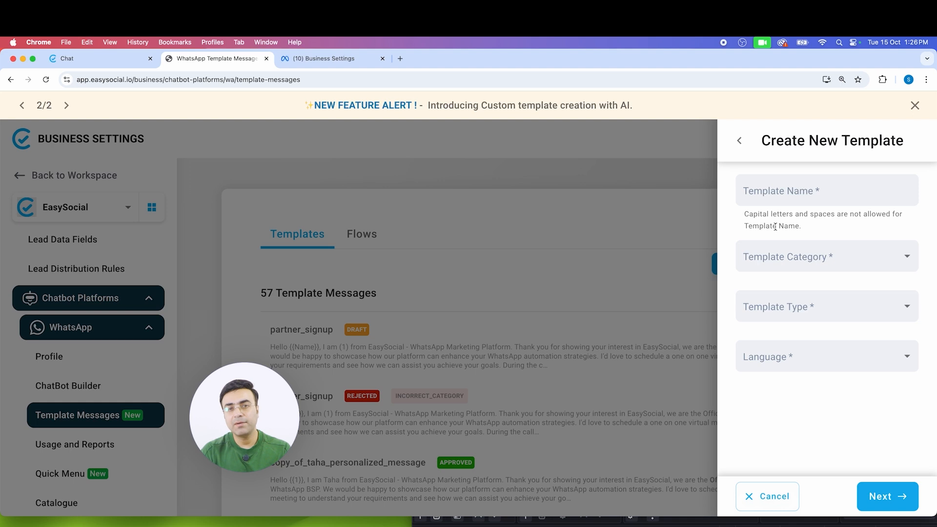
Name the template marketing_demo with Marketing category, Custom - Media & Interactive type, English, and continue
click(781, 267)
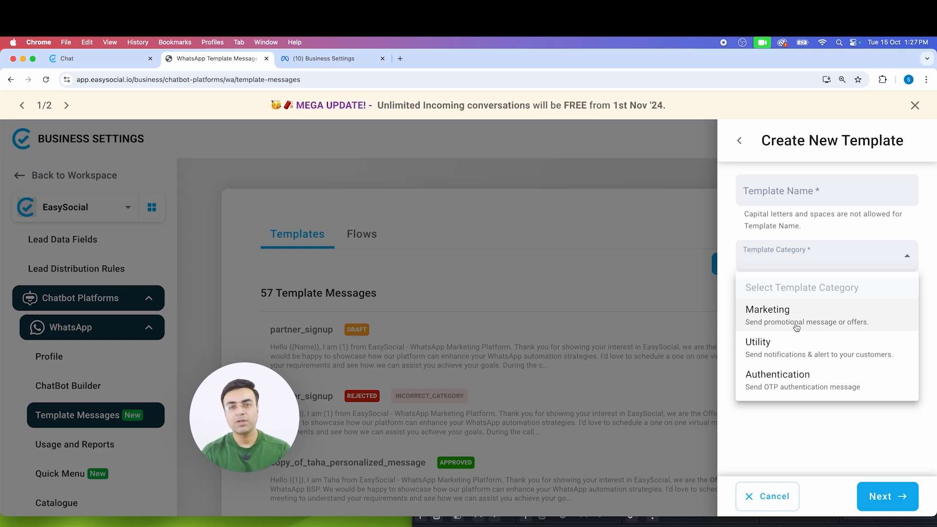
click(763, 195)
click(764, 193)
text(marketing_demo)
click(800, 257)
click(802, 312)
click(801, 311)
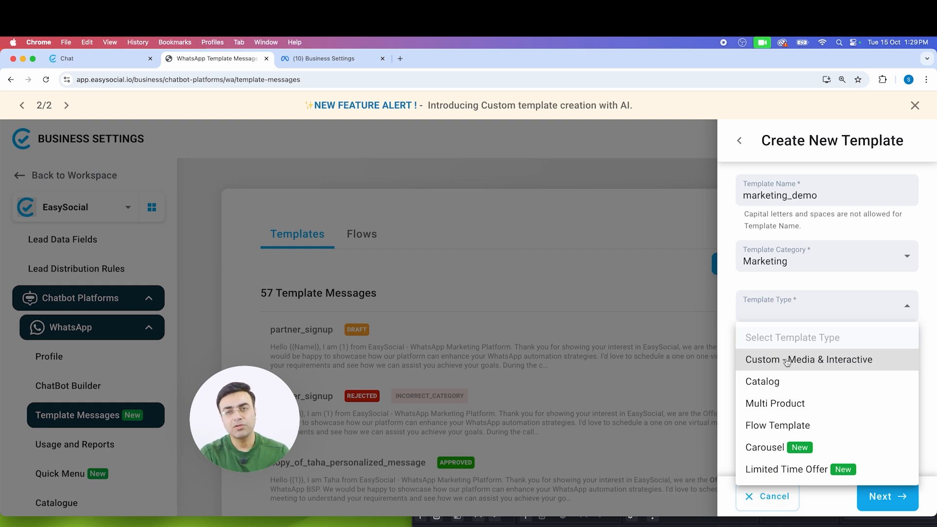
click(785, 361)
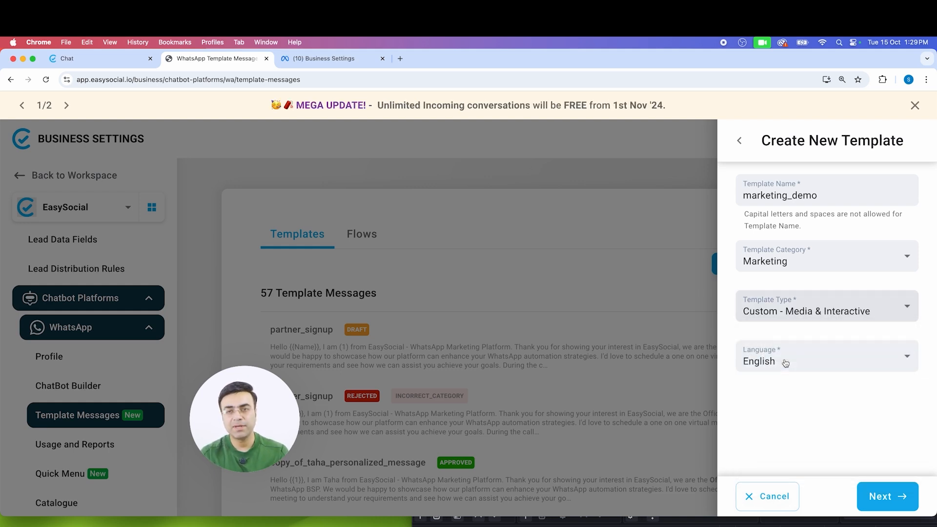
click(888, 497)
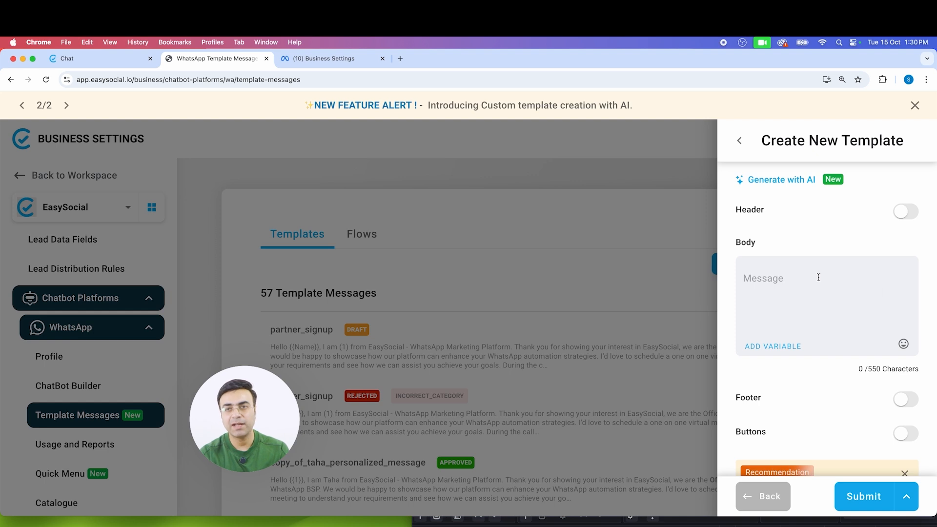
Generate the header and body with AI from a '20% off on all annual plans' description
click(775, 180)
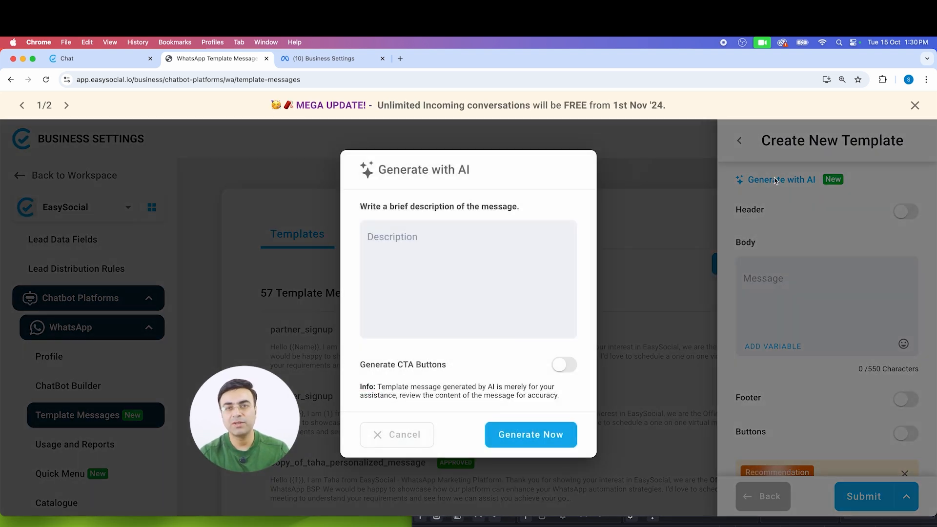
click(560, 266)
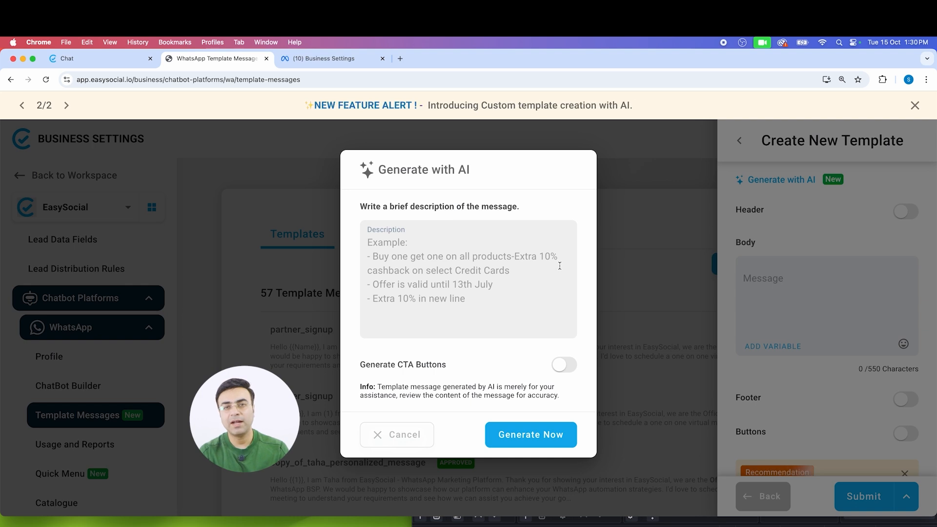
text(20% off on all annual plans until 30th October.)
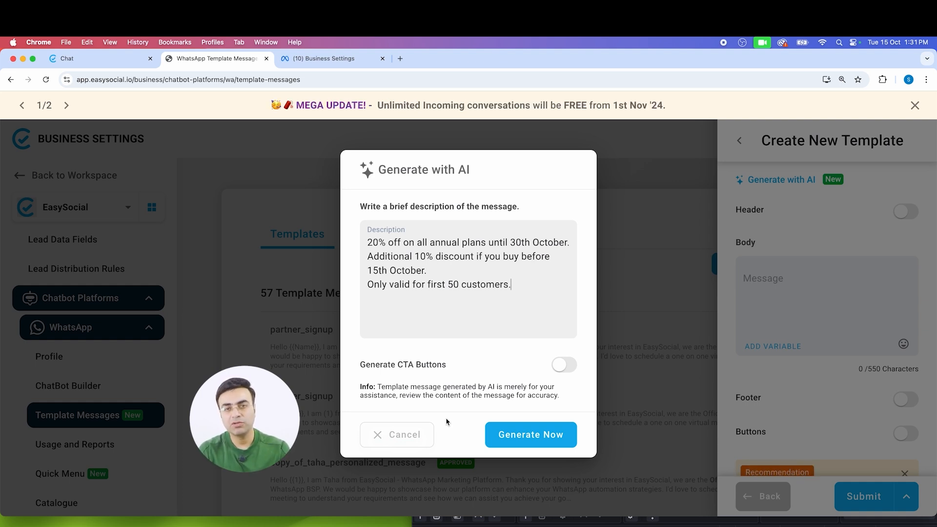
click(546, 440)
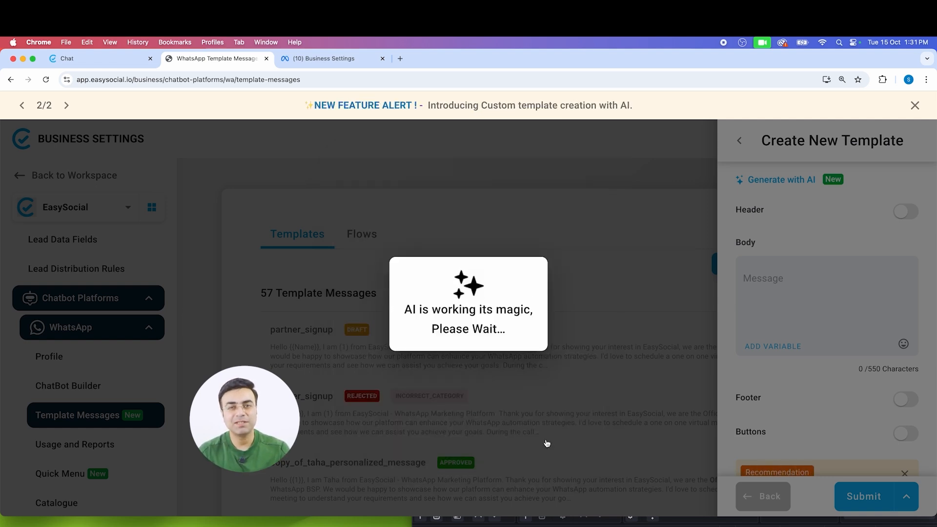
scroll(789, 233, down, 4)
scroll(789, 233, up, 3)
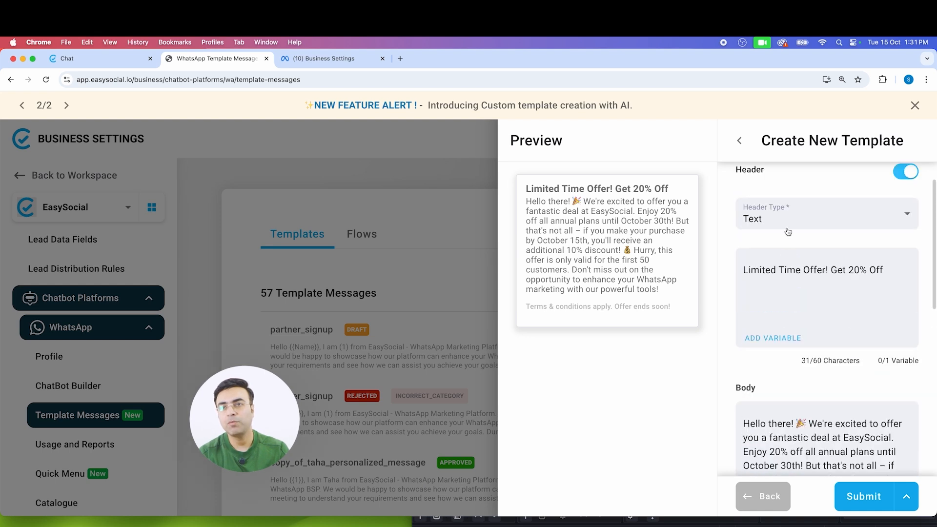
Keep a Text header, turn on Buttons, and list the button kinds to add
click(803, 220)
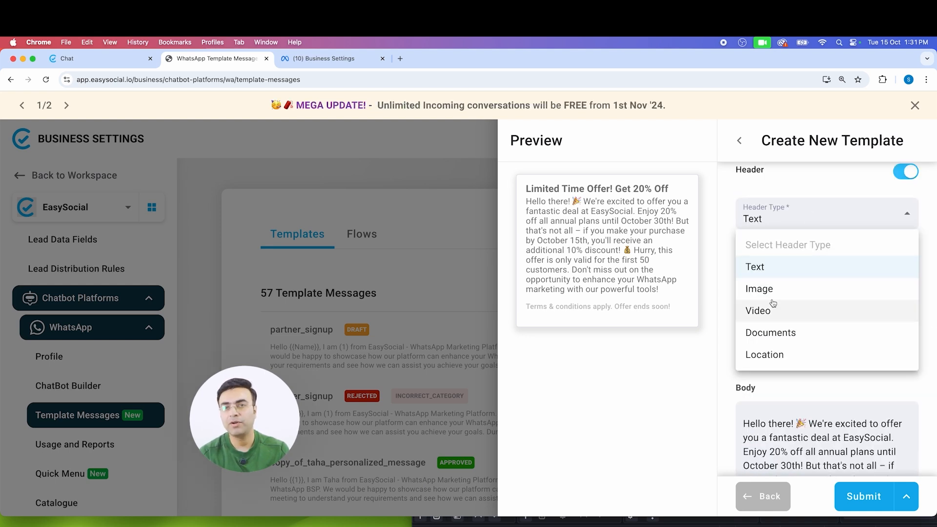
click(827, 379)
scroll(825, 376, down, 5)
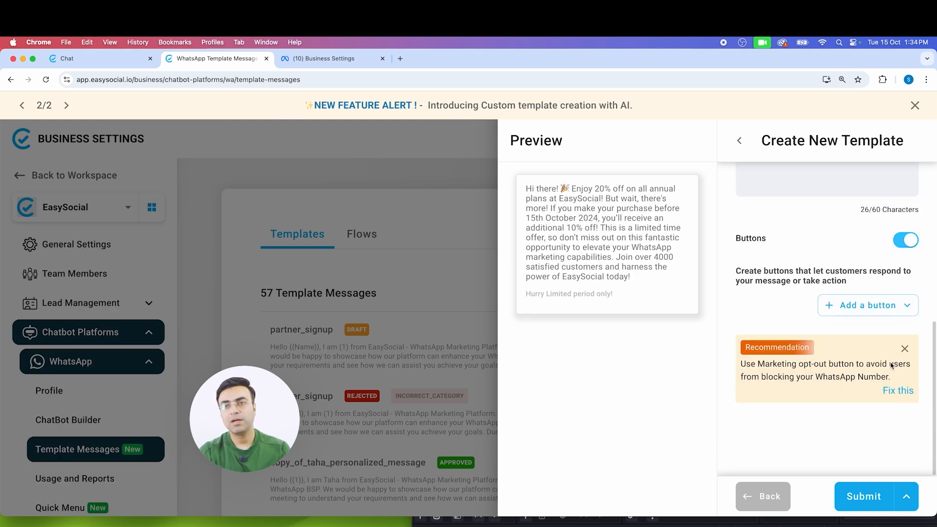
click(874, 305)
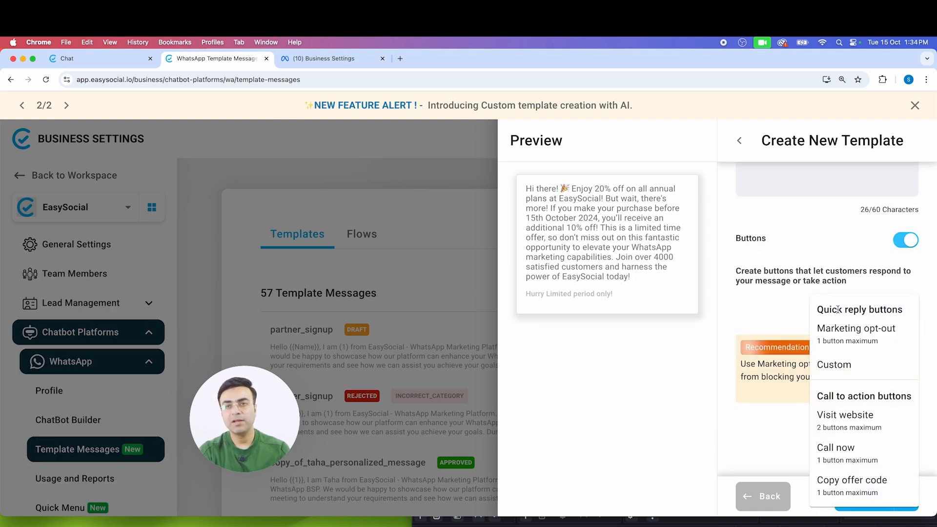
Add a Visit website call-to-action button linking to easysocial.io
click(850, 416)
click(810, 464)
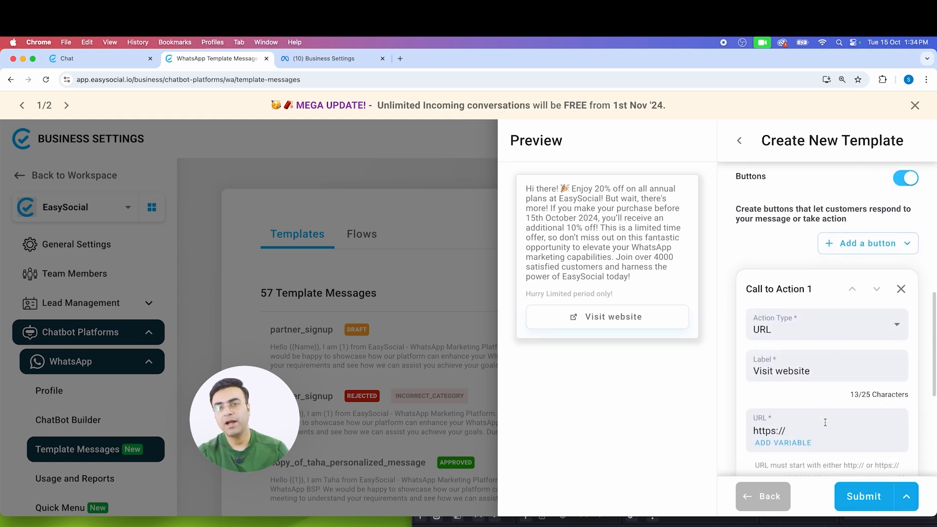
text(e)
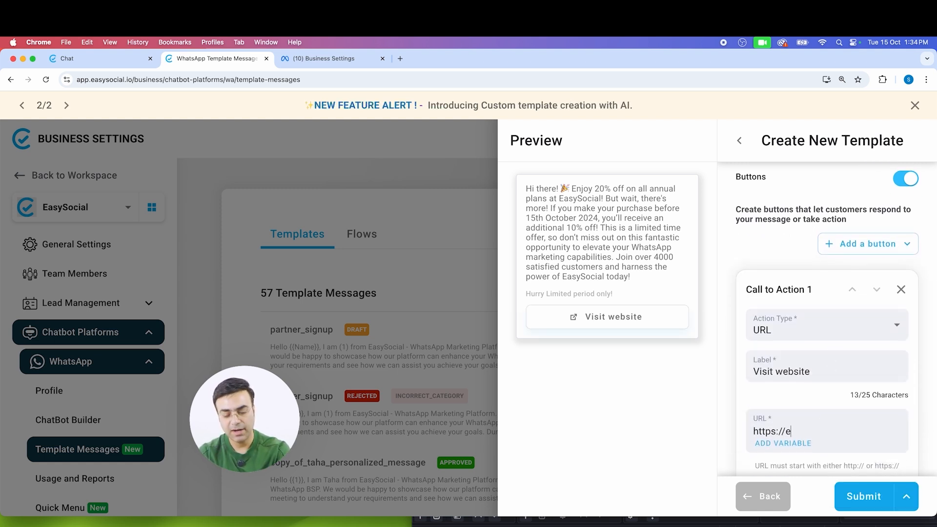
text(asysocial.io)
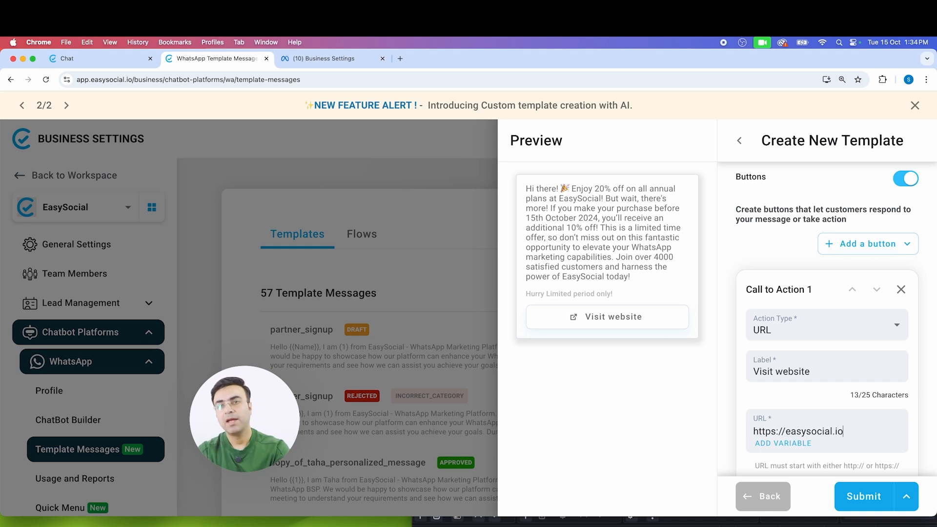
scroll(825, 225, down, 1)
Add a Call now button to the template
click(863, 230)
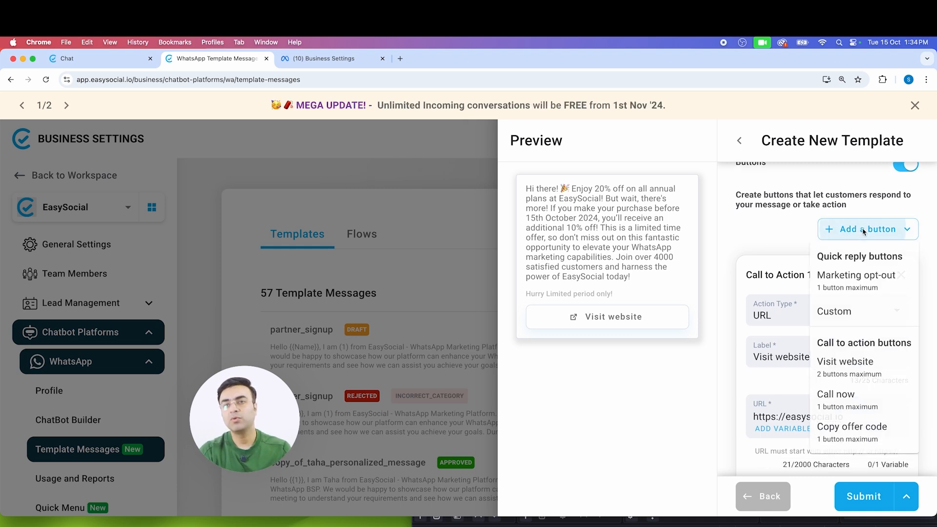
click(845, 399)
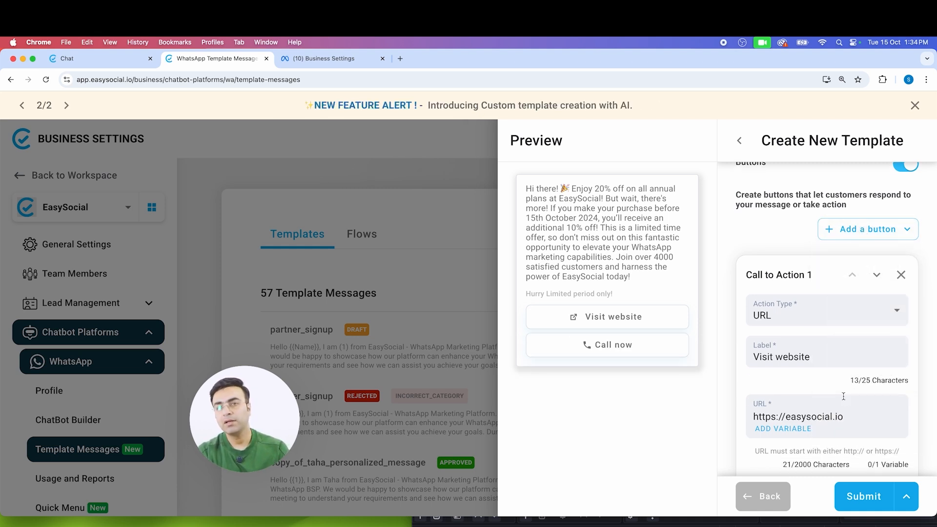
scroll(842, 398, down, 3)
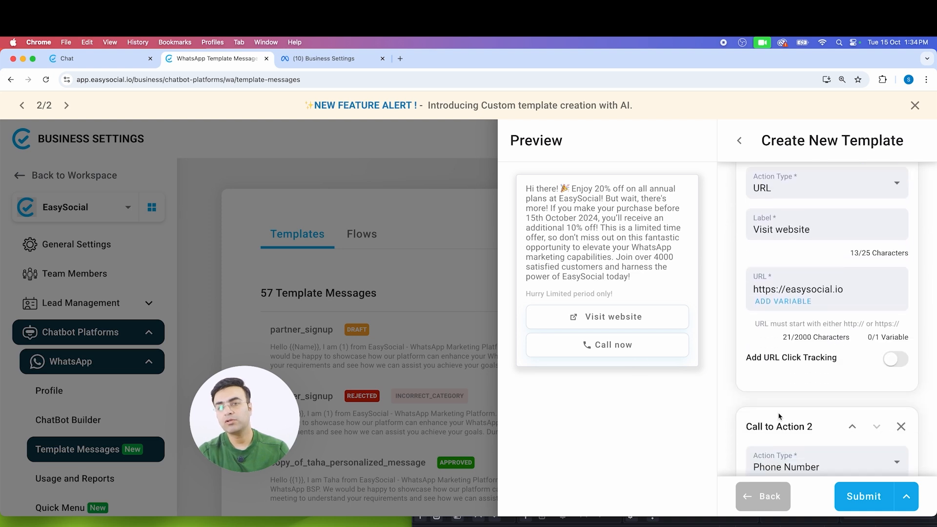
scroll(782, 415, up, 4)
Add a custom quick-reply button labelled 'Book a demo'
click(864, 285)
click(861, 285)
click(860, 285)
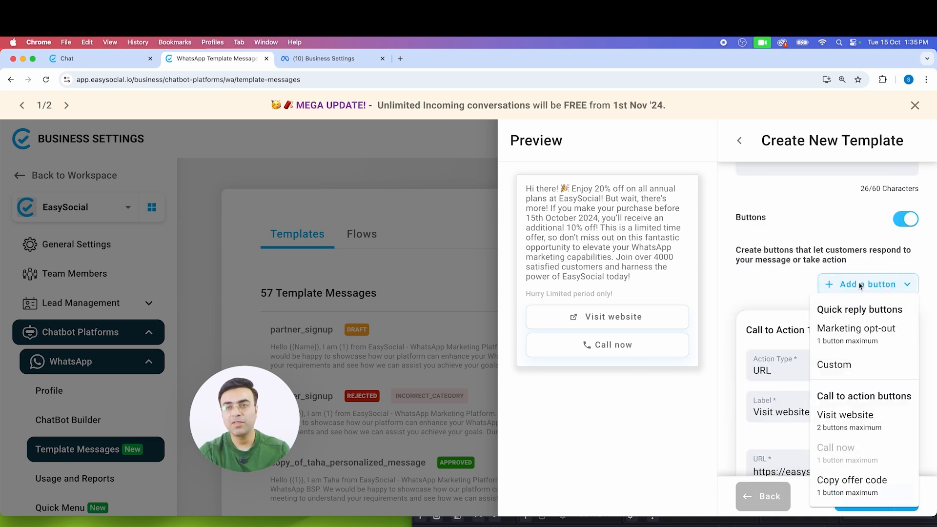
click(842, 370)
scroll(843, 374, down, 6)
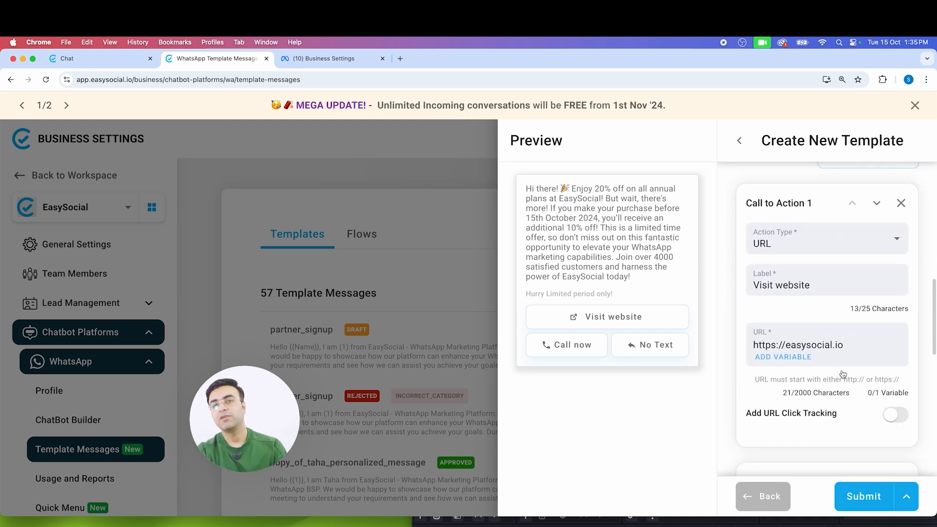
scroll(843, 374, down, 2)
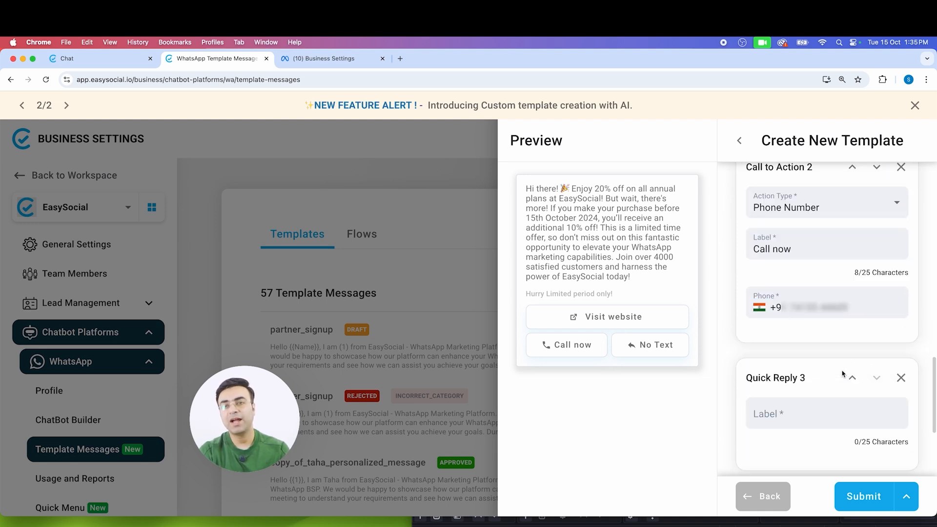
click(789, 413)
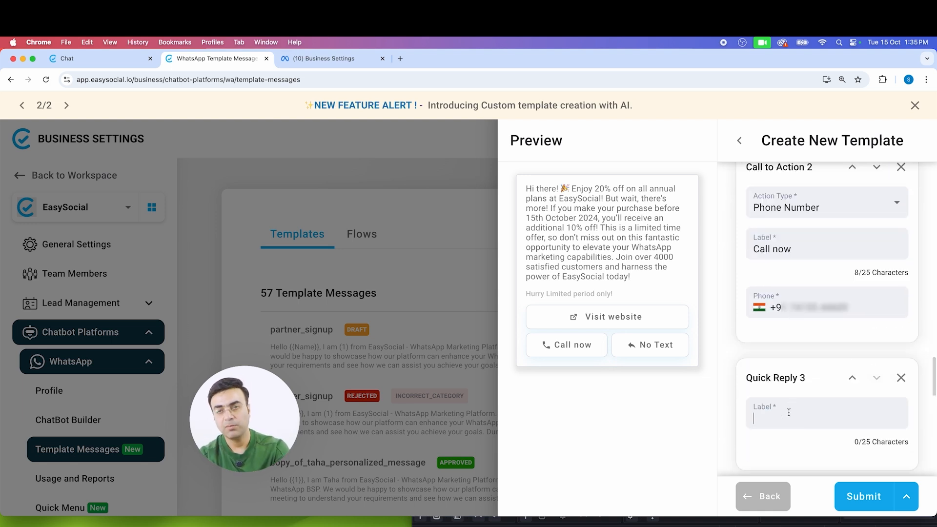
text(Book a demo)
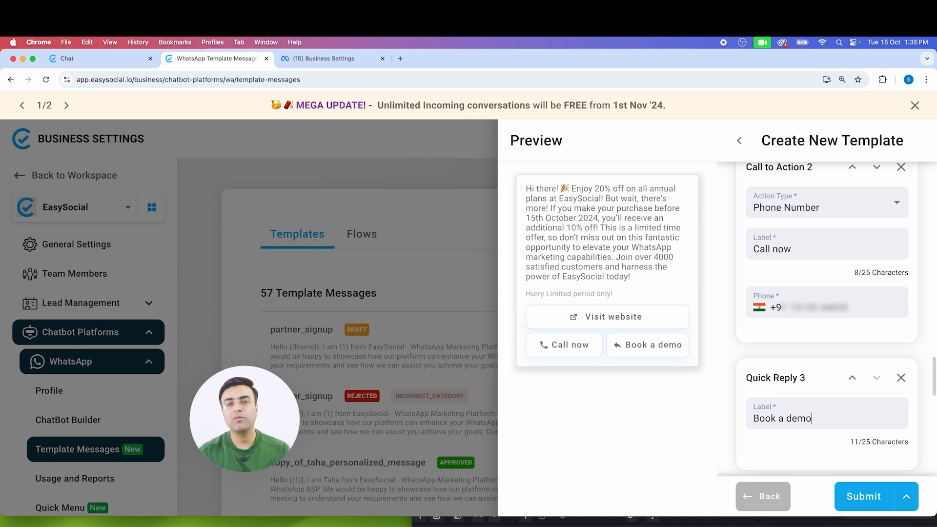
scroll(848, 401, up, 10)
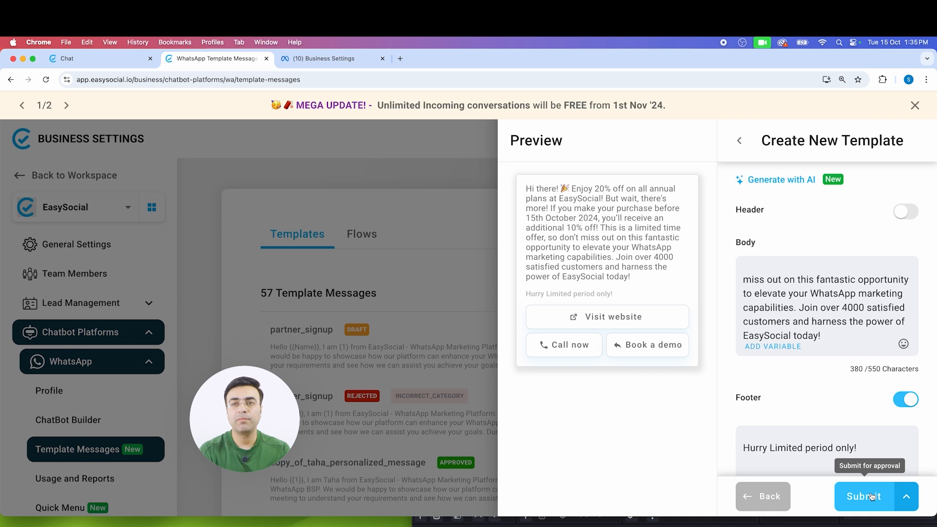
Swap 'there' in the Body greeting for the {{Name}} variable, then submit demo_marketing
scroll(817, 309, up, 5)
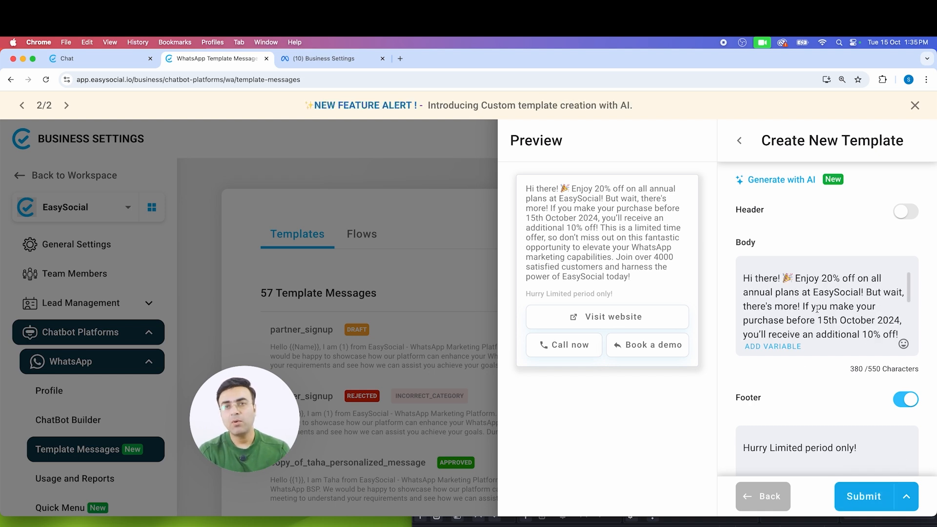
double_click(770, 278)
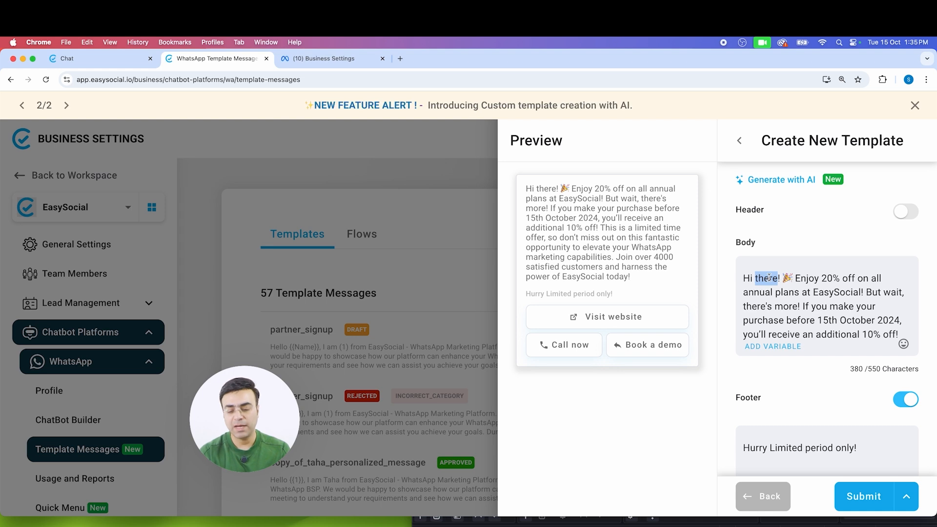
key(BackSpace)
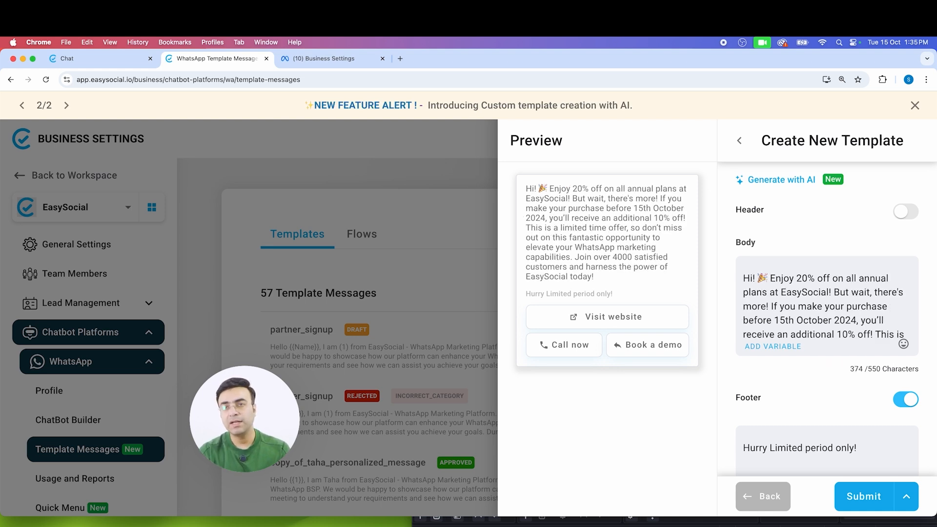
click(765, 348)
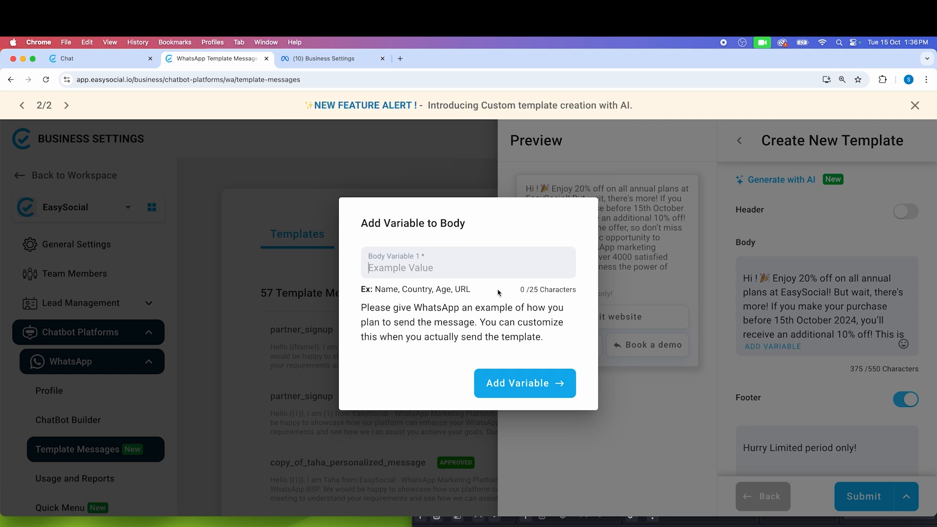
text(Name)
click(539, 384)
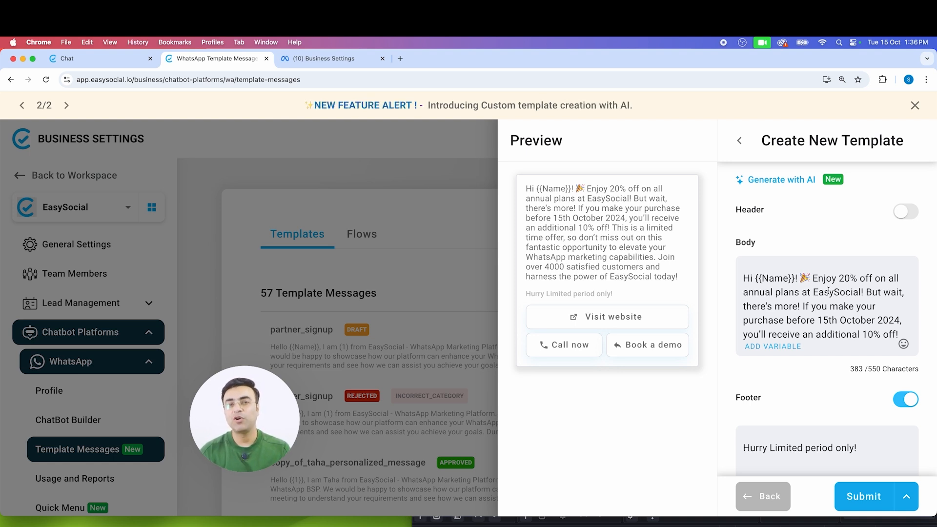
scroll(841, 444, down, 3)
click(863, 508)
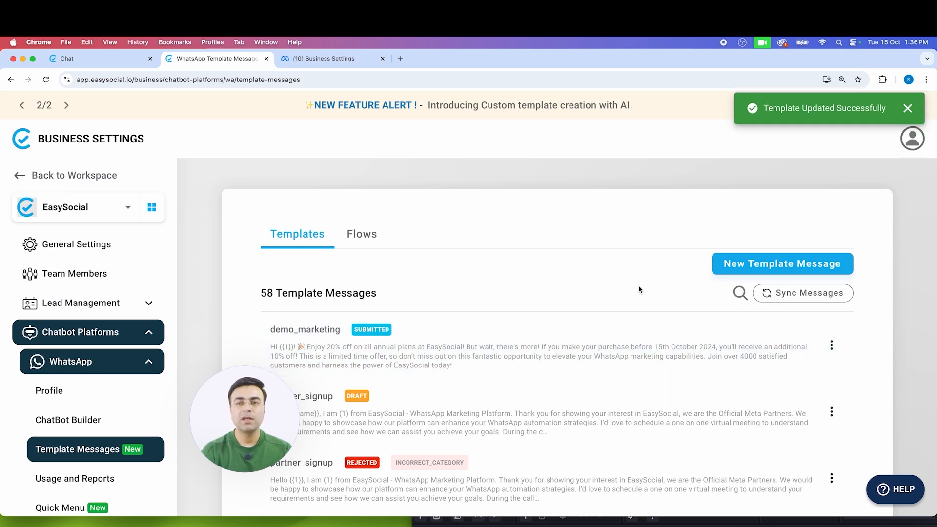
Re-sync templates with WhatsApp until demo_marketing reads Approved, then return to the enquiries inbox
click(786, 292)
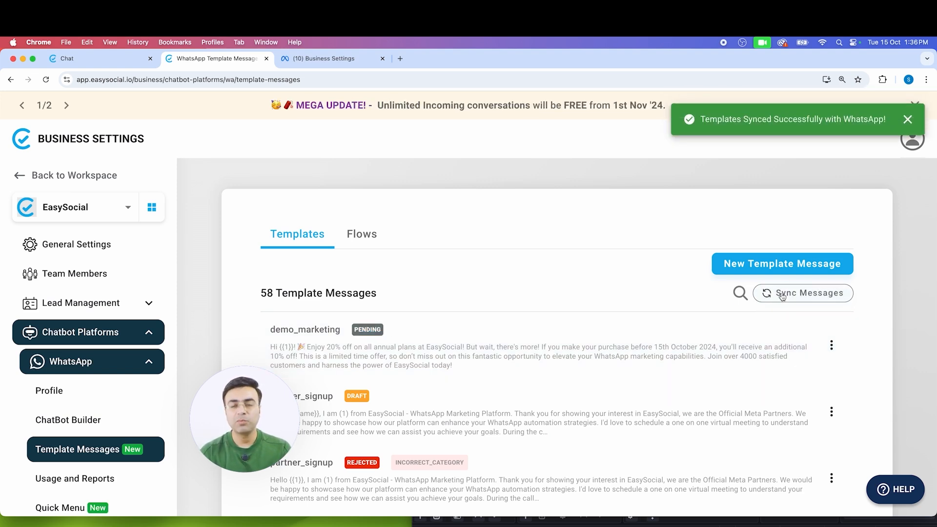
click(783, 296)
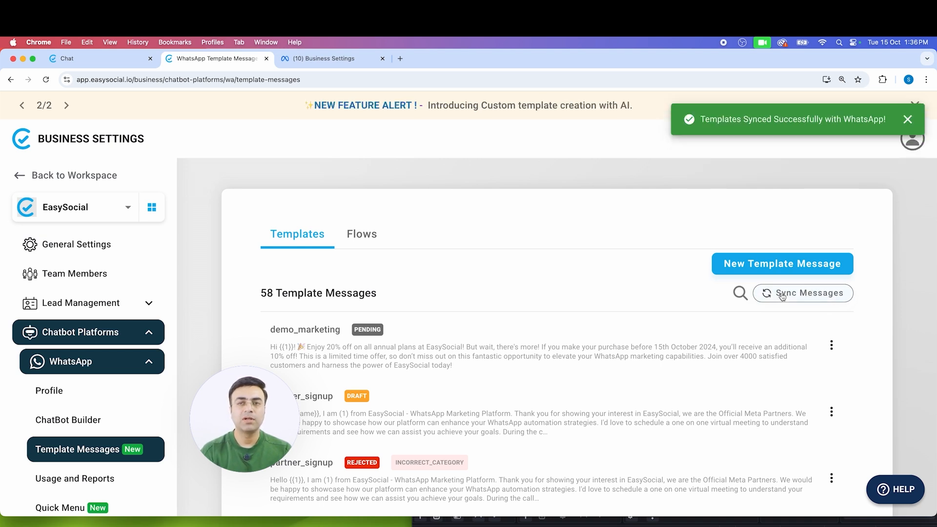
click(783, 296)
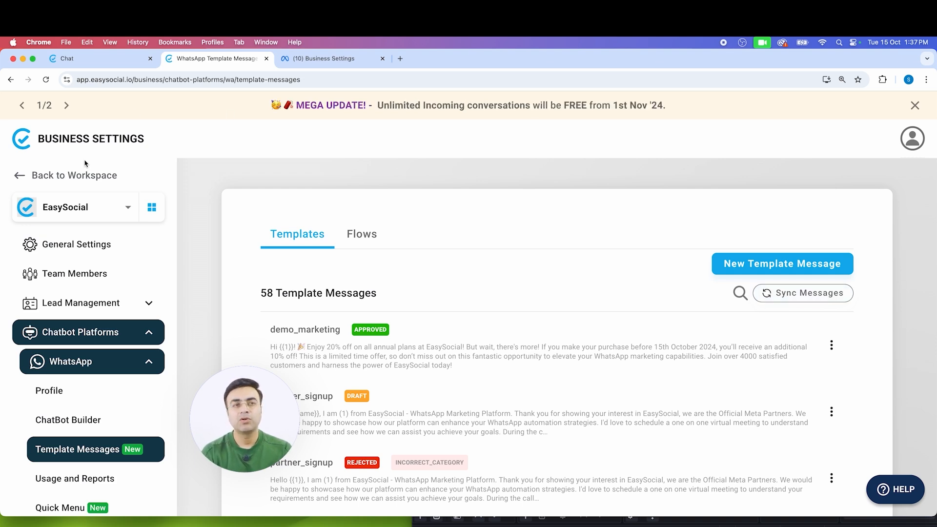
click(89, 177)
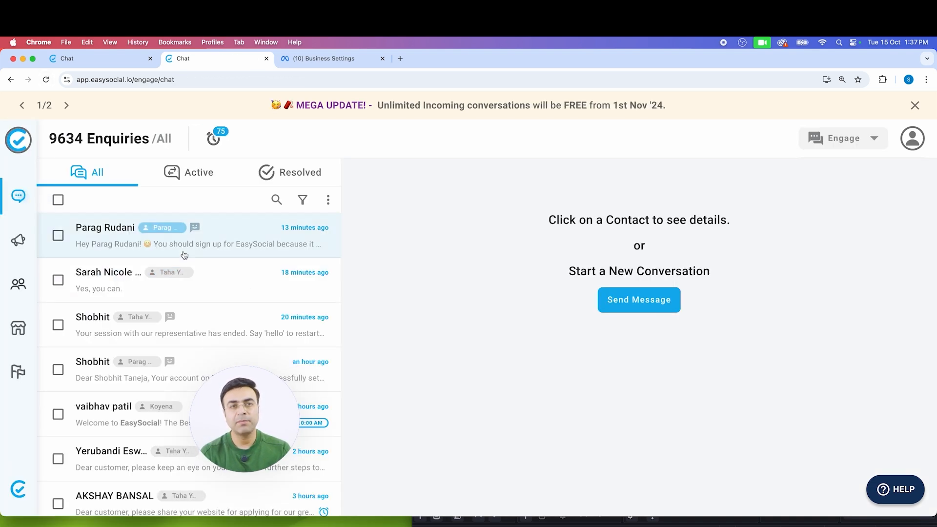
Start a new message to the contact's WhatsApp number using the demo_marketing template
click(630, 303)
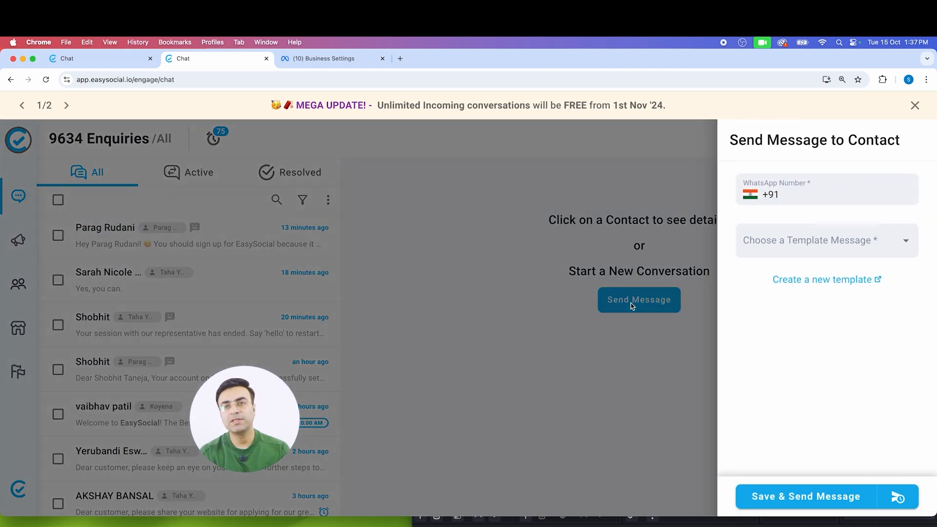
click(841, 197)
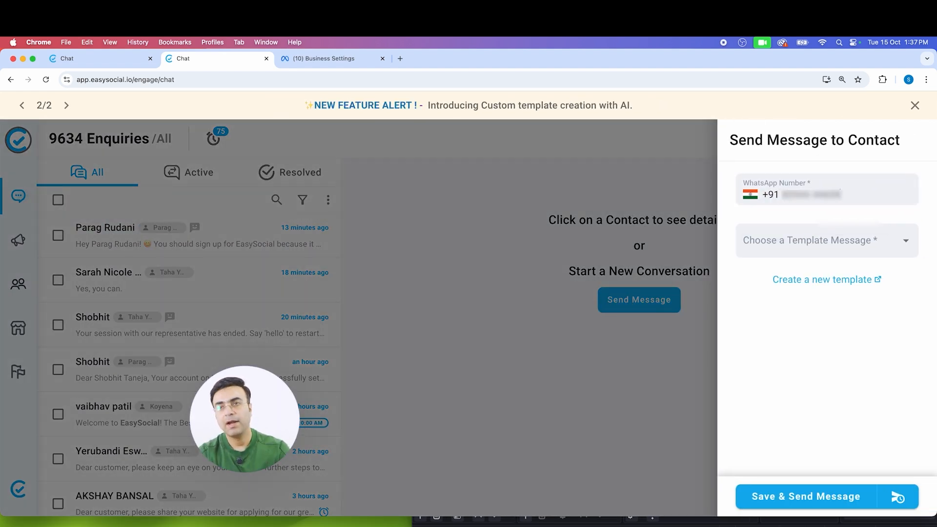
click(836, 247)
click(829, 273)
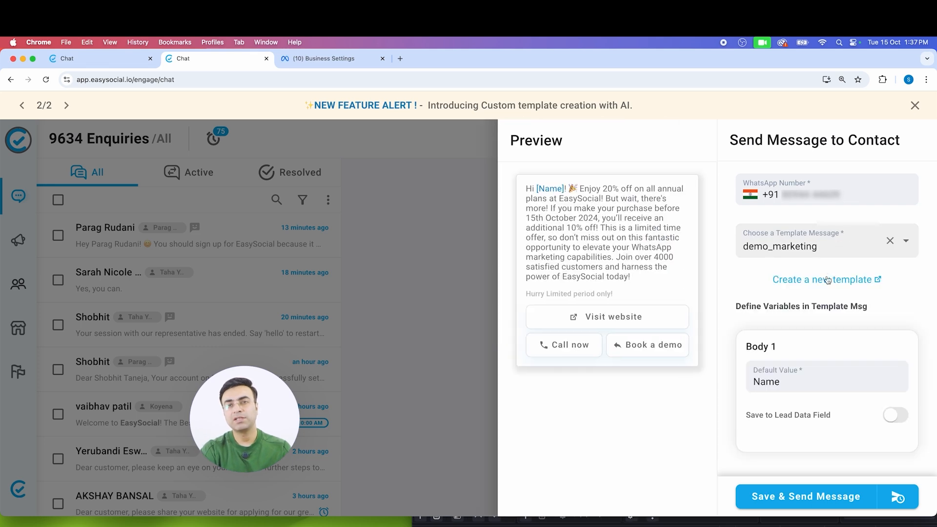
Set the Body 1 default to the recipient's first name and schedule the send
double_click(791, 382)
text(Shobhu)
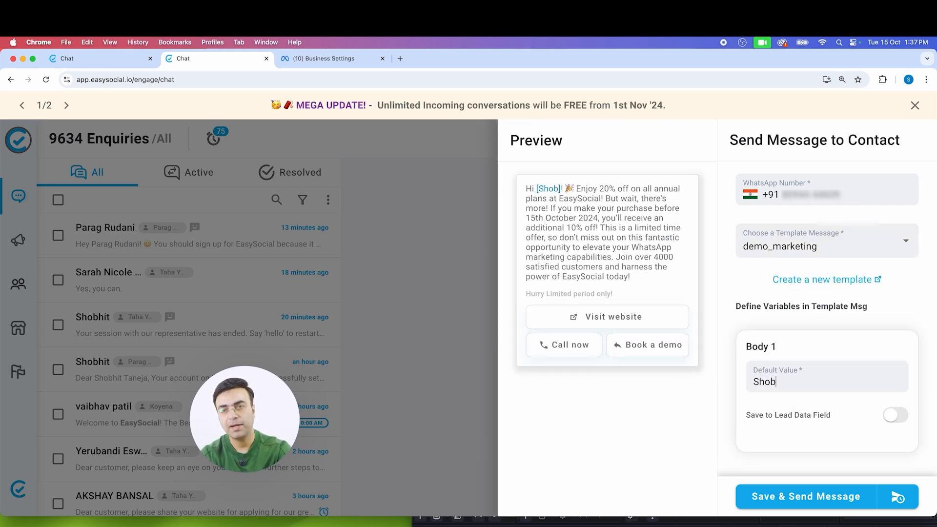
key(BackSpace)
text(it)
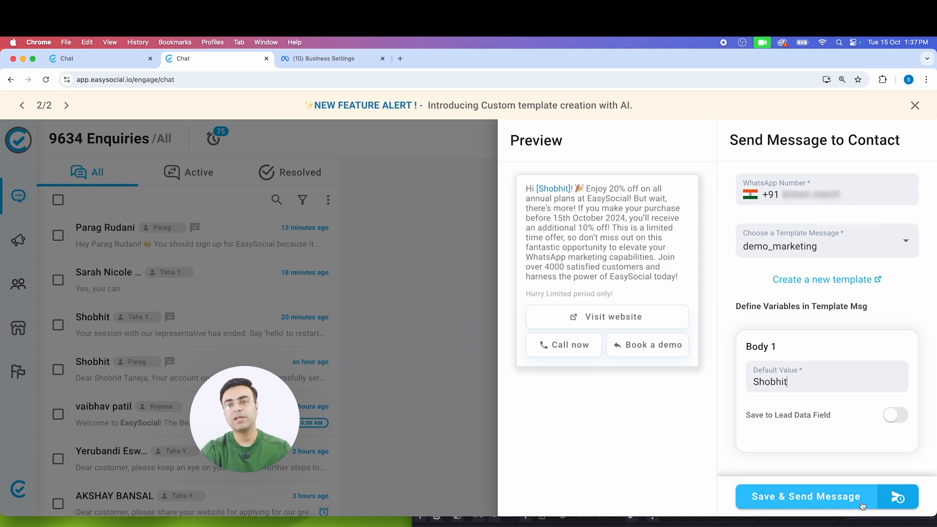
click(902, 499)
click(501, 369)
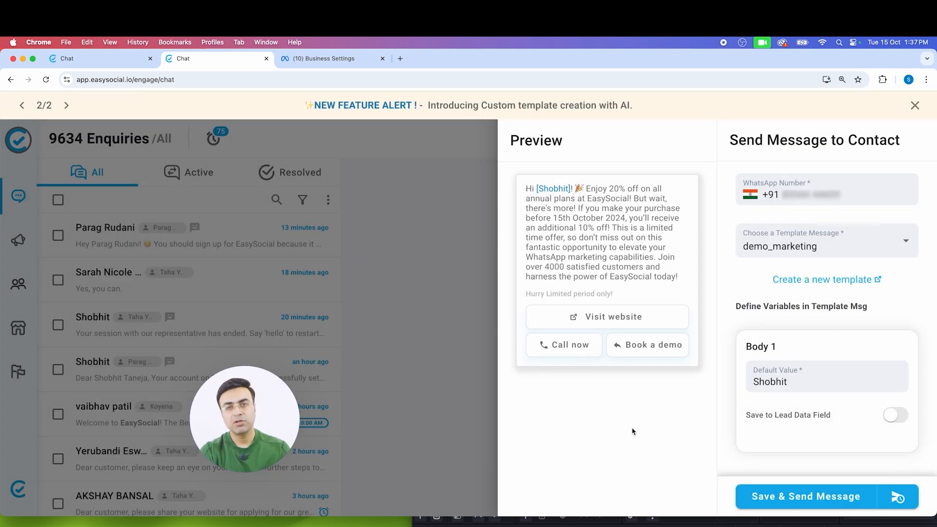
click(494, 358)
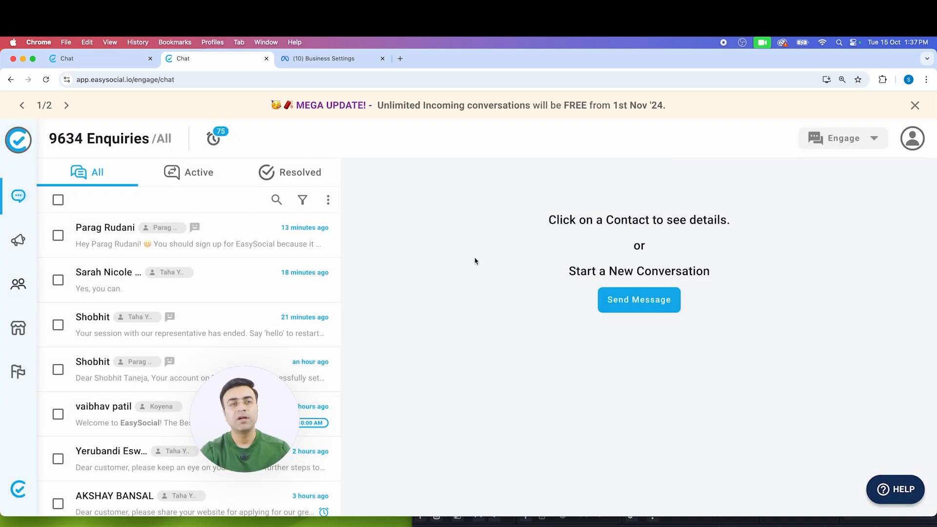
Create a new broadcast campaign named 'Festive offer' with campaign type Upload Excel
click(20, 240)
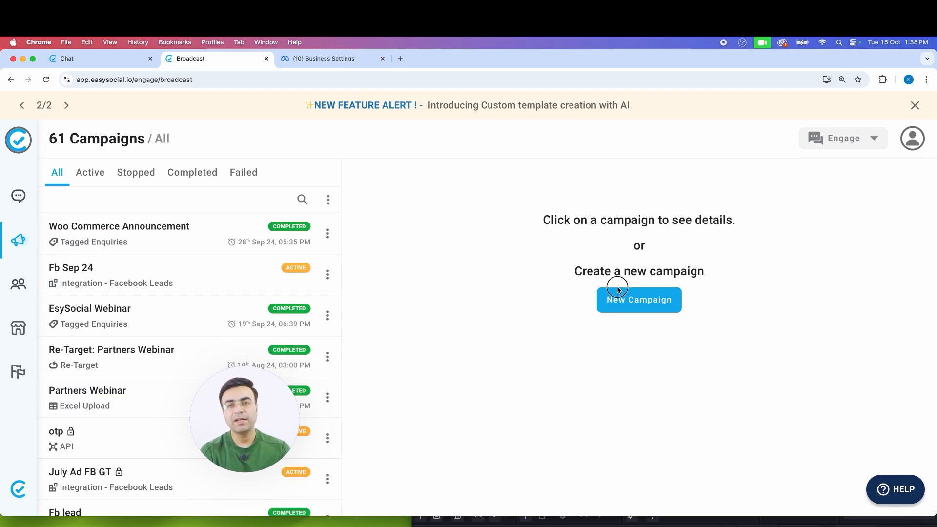
click(624, 300)
click(793, 259)
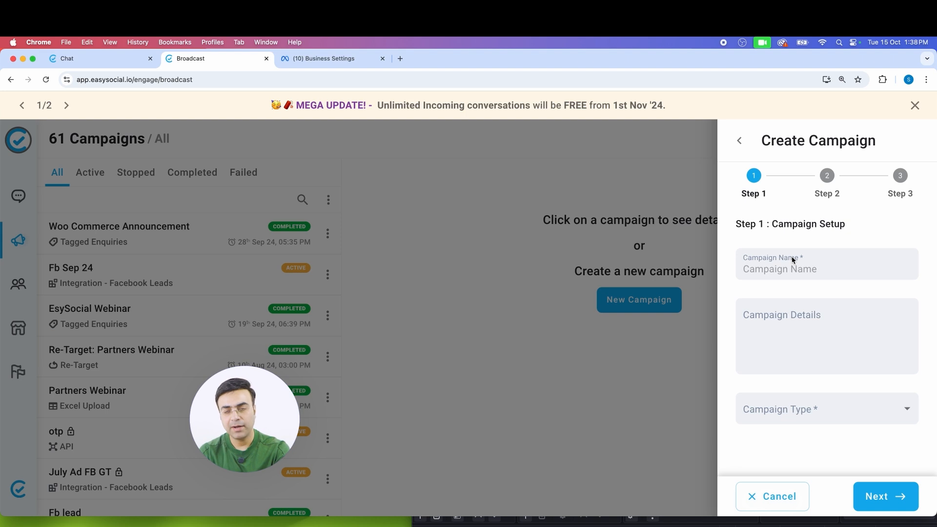
text(Festive offer)
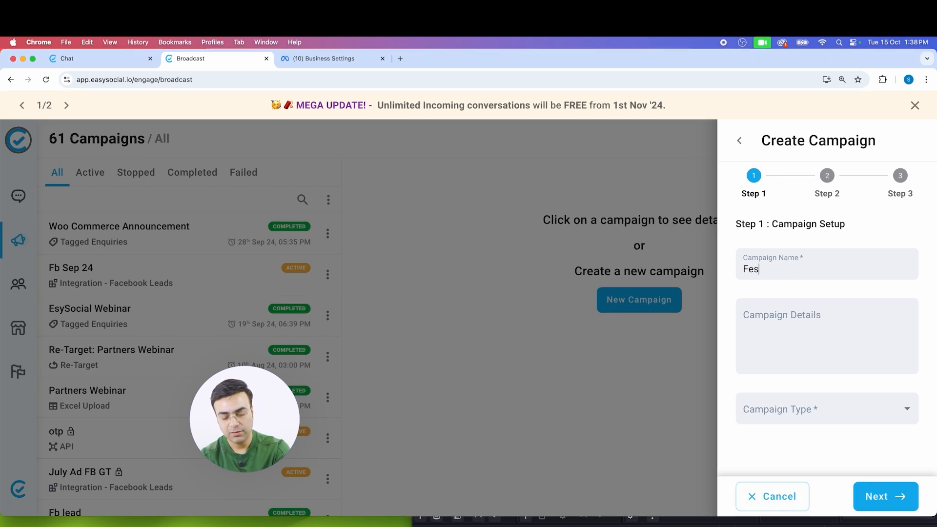
click(772, 311)
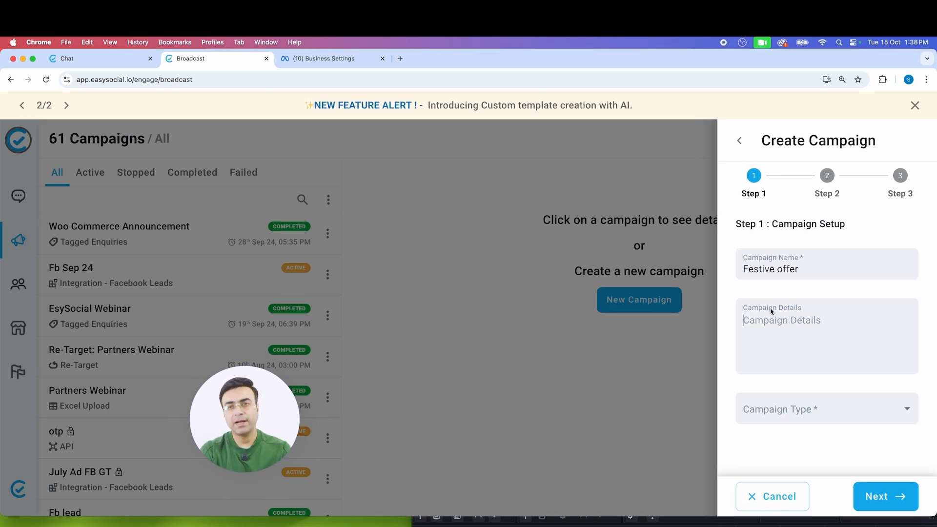
click(803, 409)
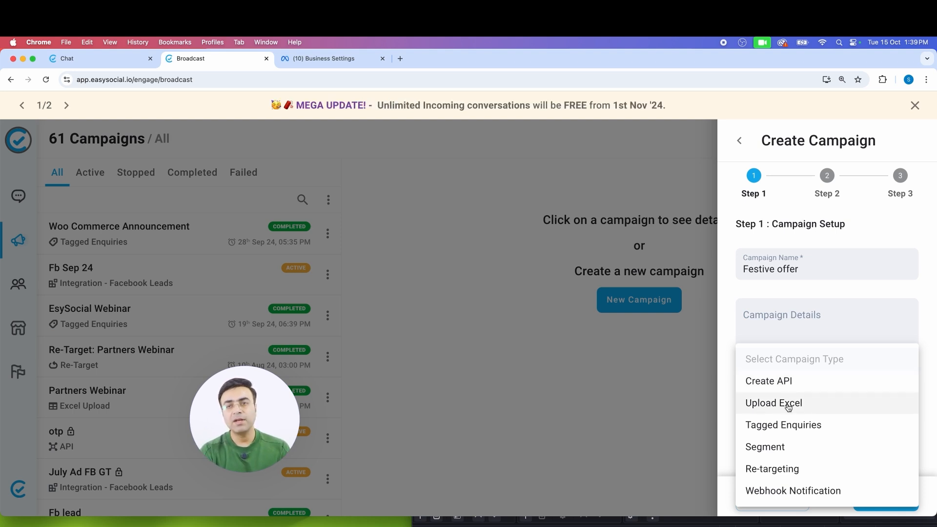
click(789, 408)
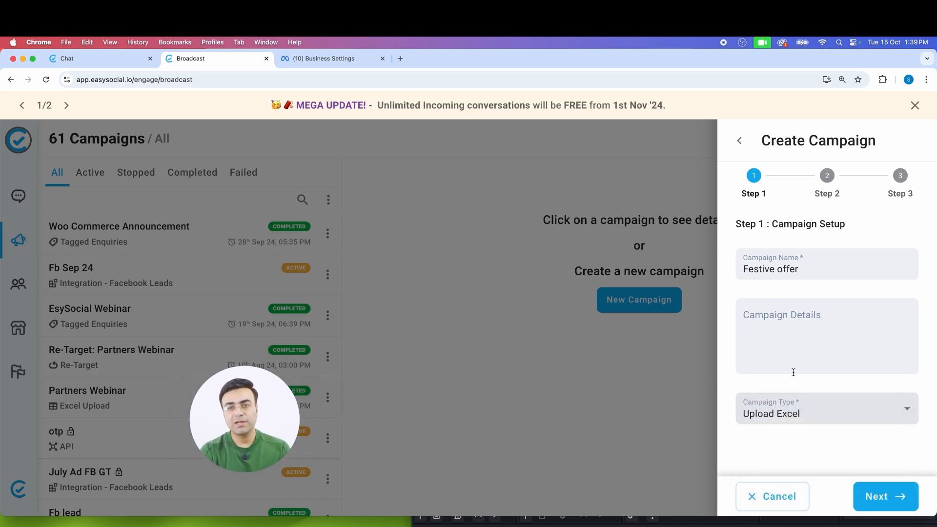
Choose demo_marketing as the campaign template and download the sample upload spreadsheet
click(897, 495)
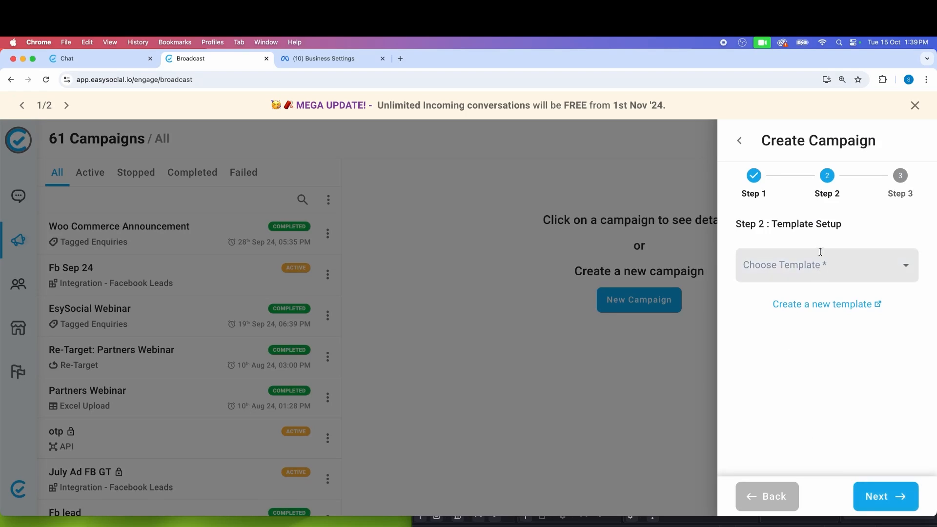
click(819, 264)
click(801, 297)
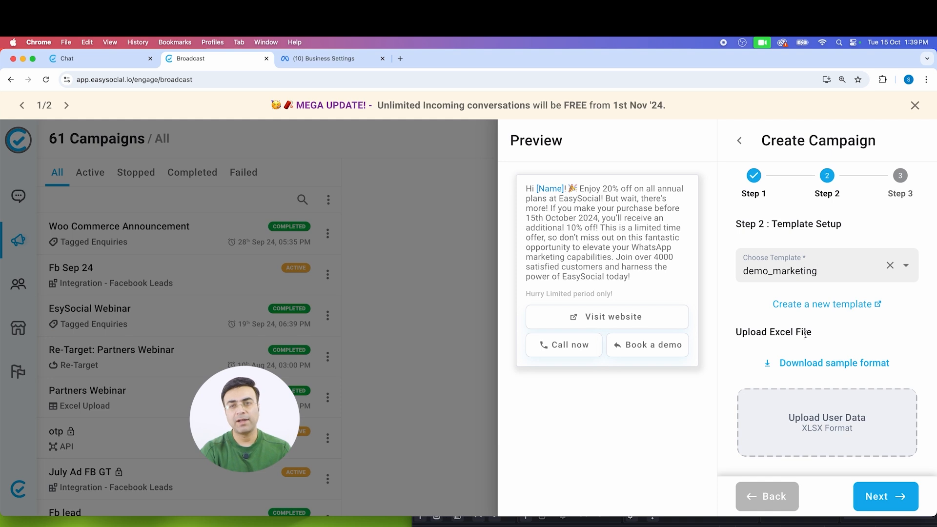
click(809, 367)
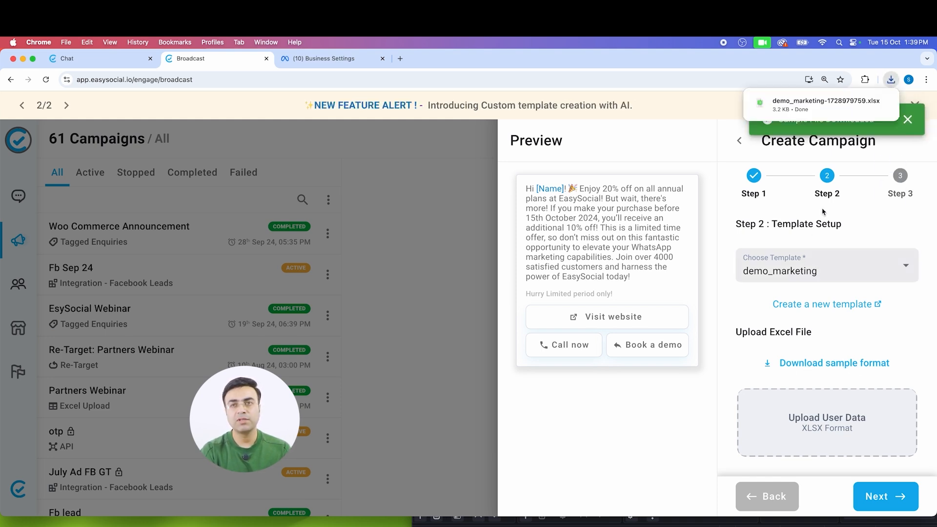
mouse_move(784, 115)
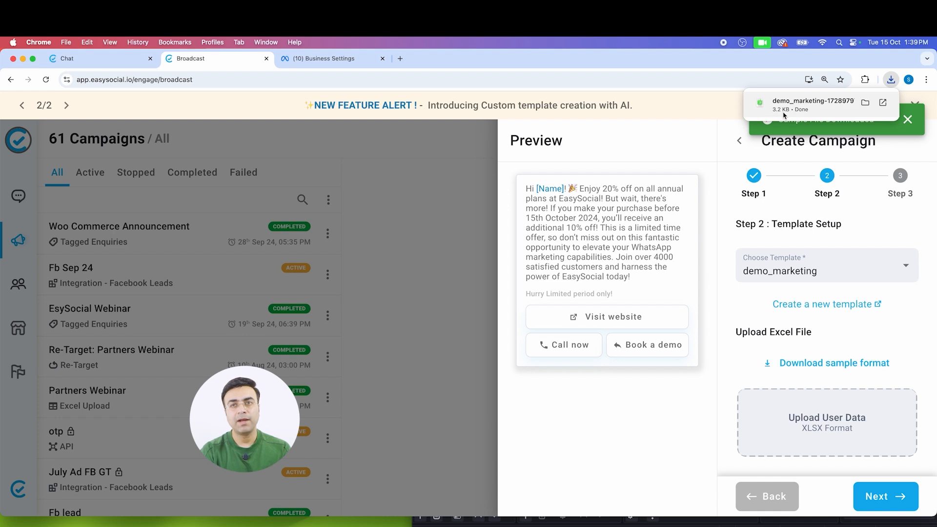
Replace the Name placeholder in cell C4 with the recipient's first name and save the sheet
click(784, 115)
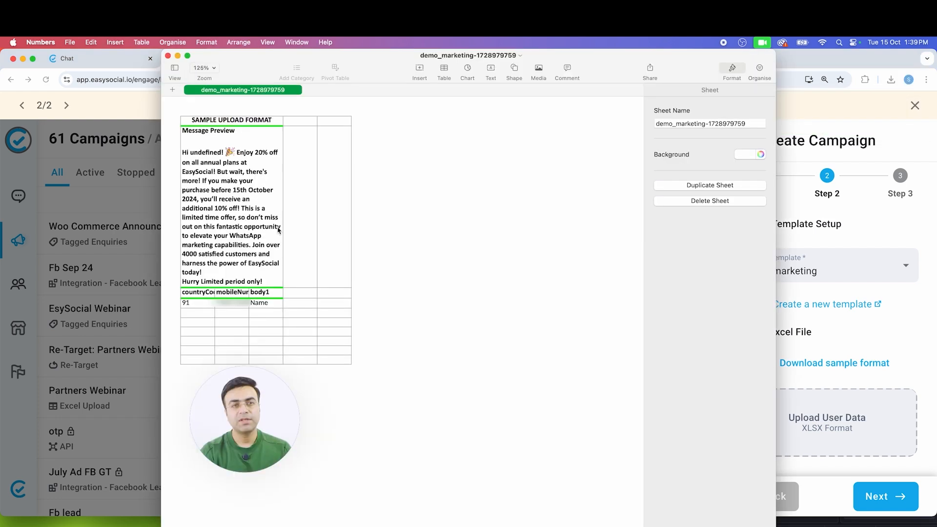
click(198, 307)
click(252, 307)
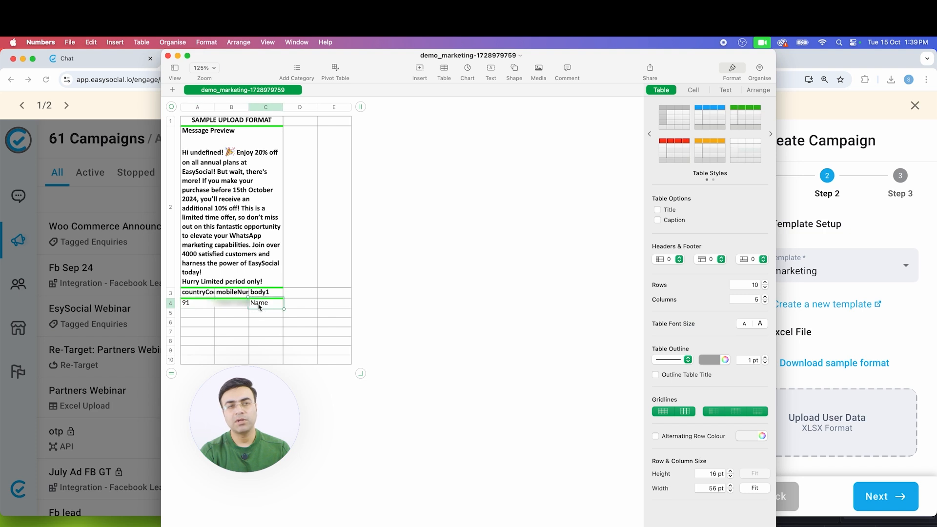
click(199, 317)
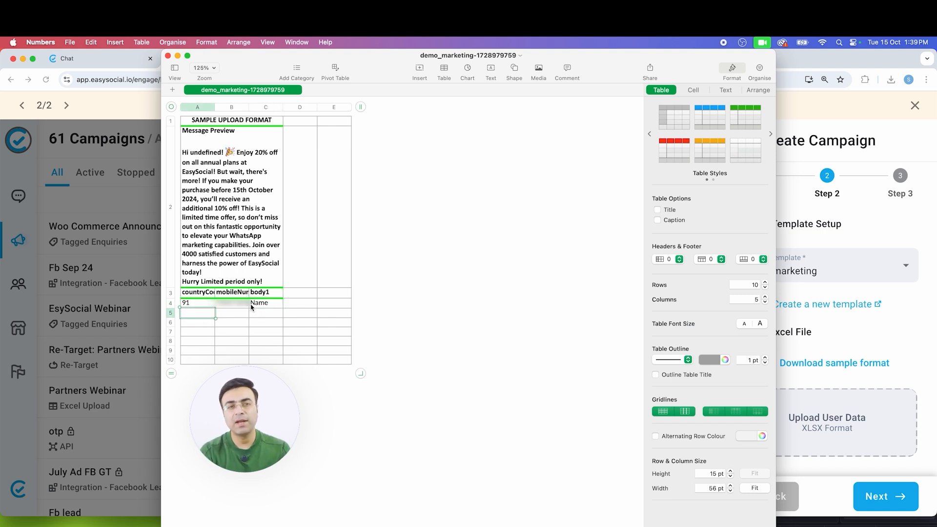
click(266, 303)
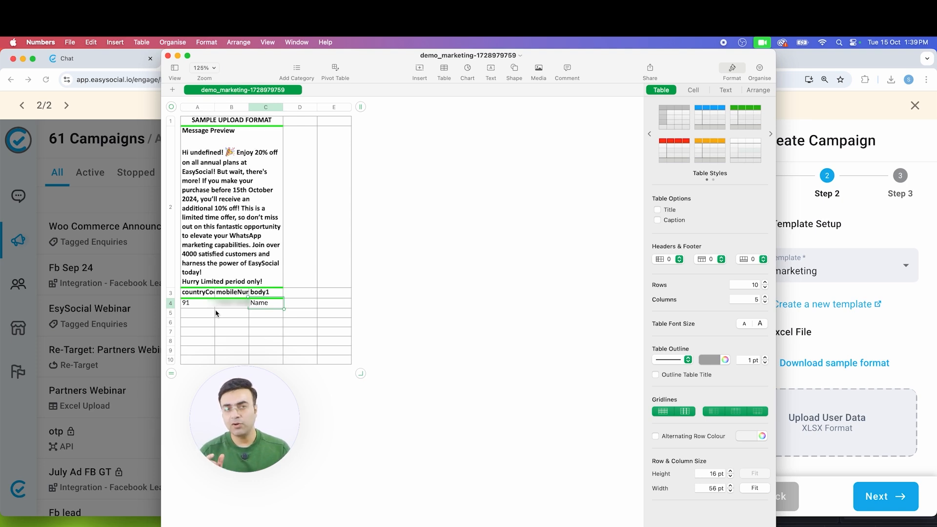
text(3)
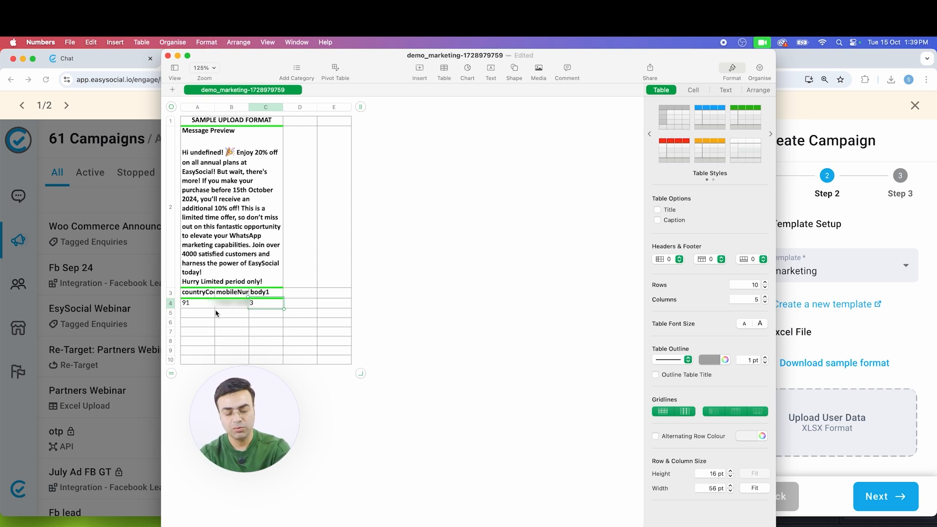
text(Shobhit)
key(Return)
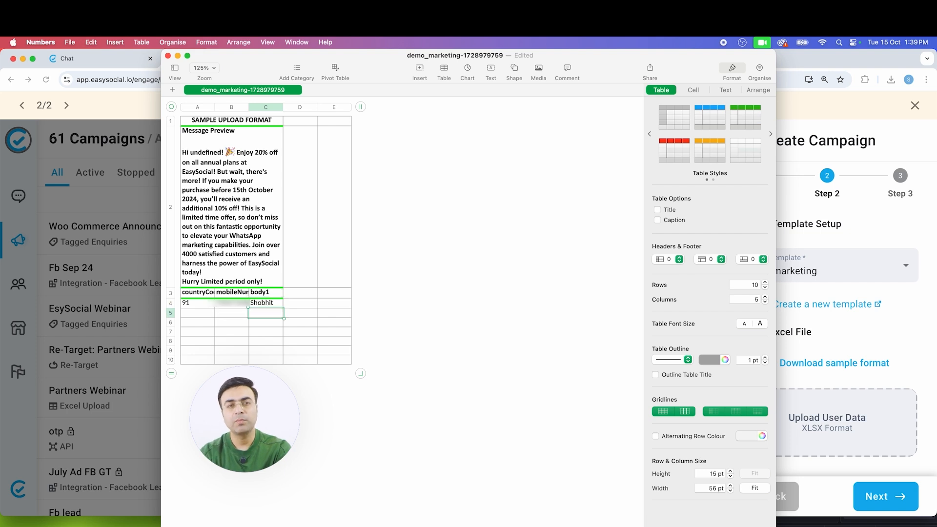
key(Up)
key(Left)
key(super+s)
key(super+Tab)
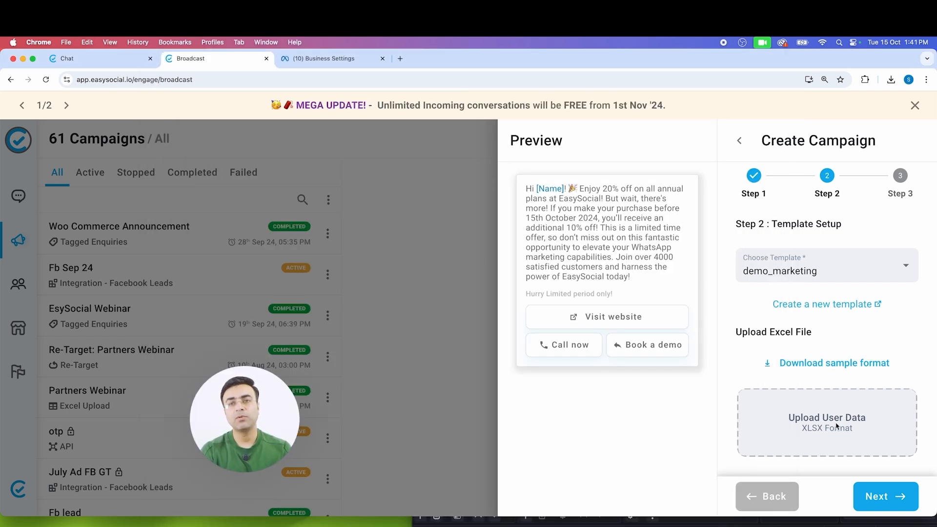
Upload demo_marketing-1728979759.xlsx from Downloads as the campaign's user data file
click(837, 426)
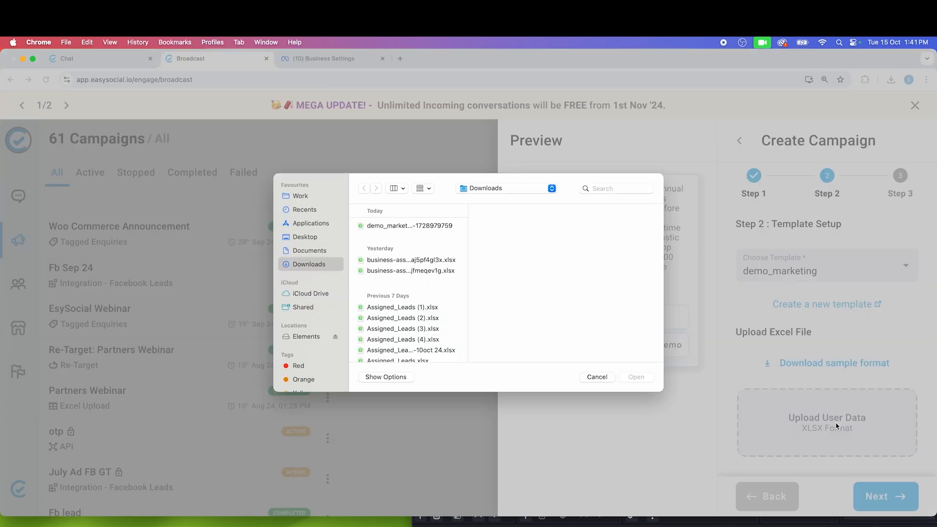
click(411, 228)
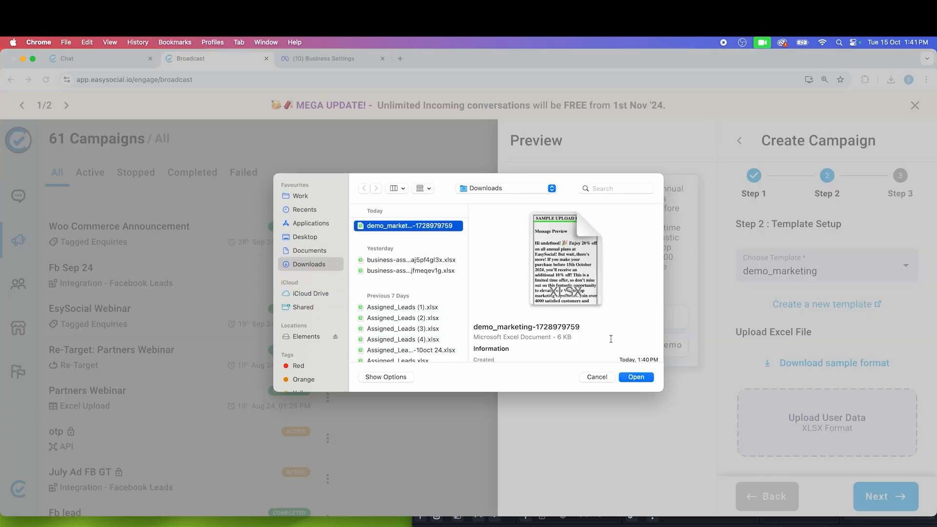
click(636, 377)
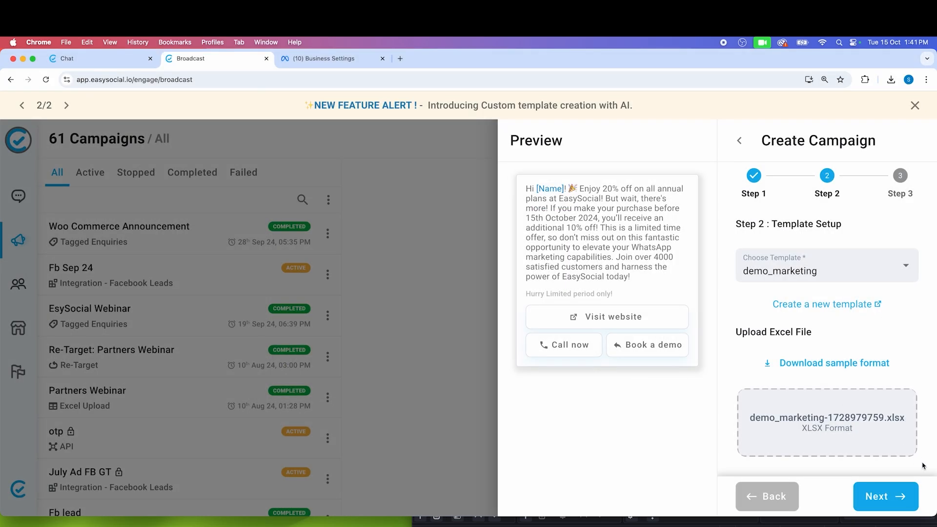
On the scheduling step, keep opted-out enquiries included and send the Festive offer campaign immediately
click(893, 498)
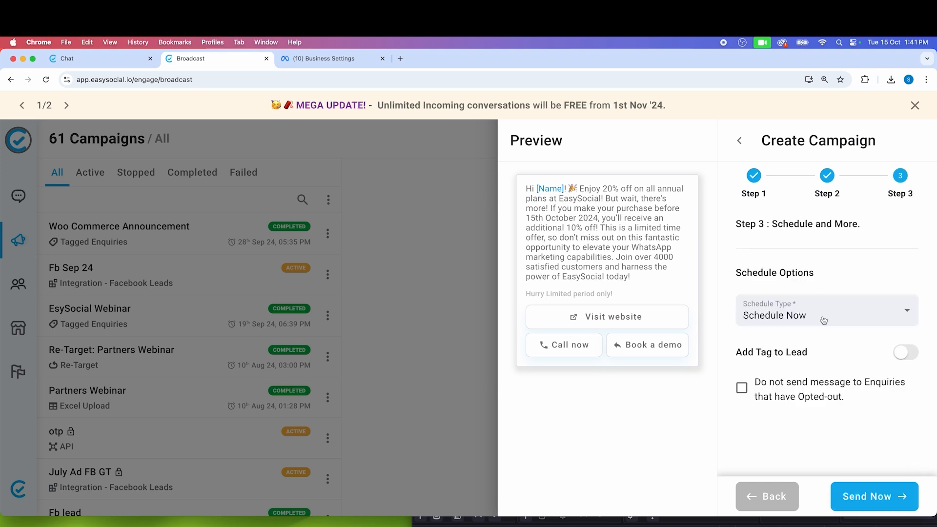
click(824, 320)
click(808, 382)
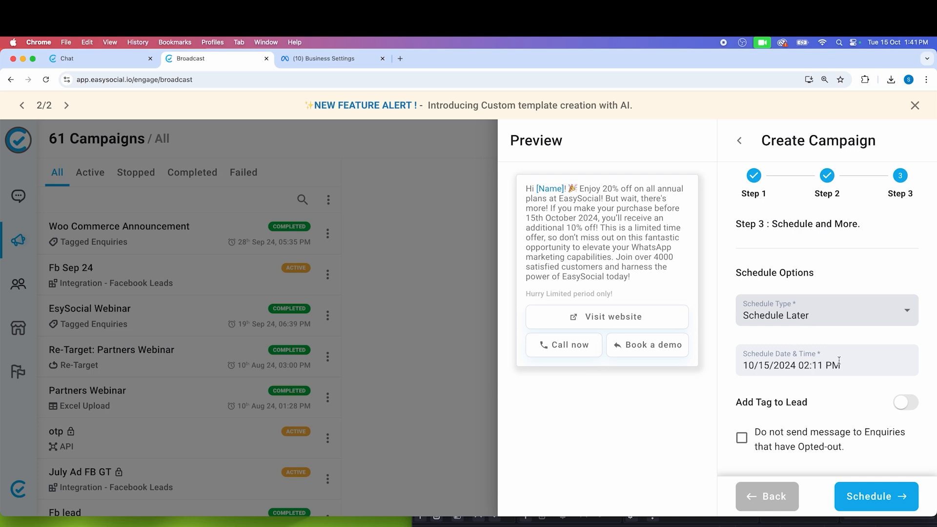
click(901, 405)
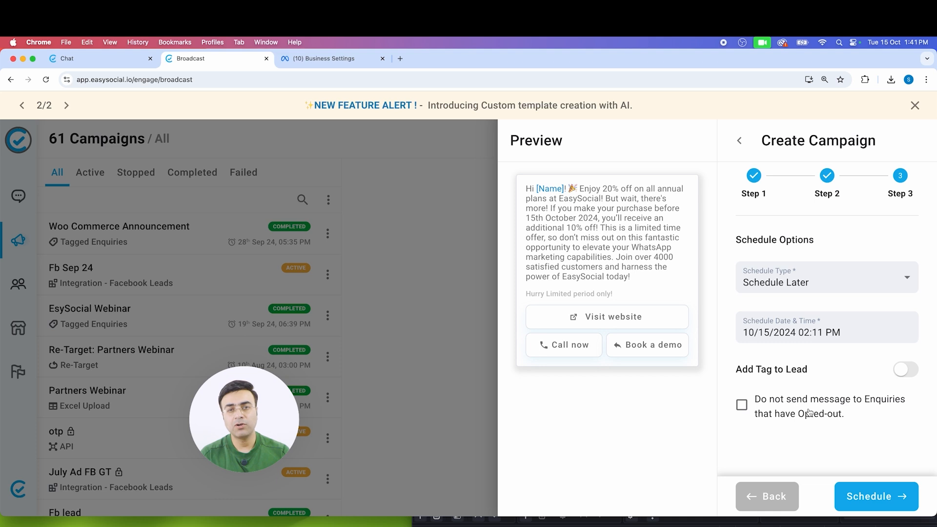
click(809, 413)
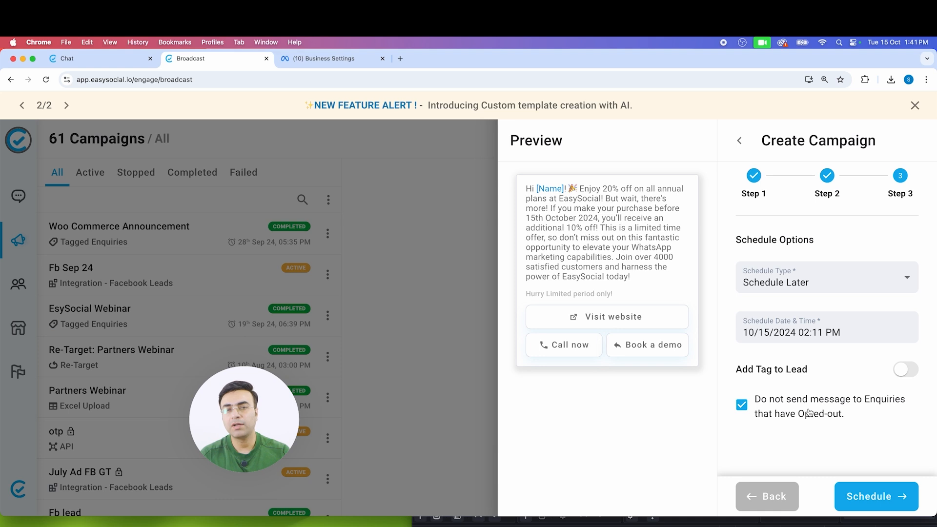
click(808, 412)
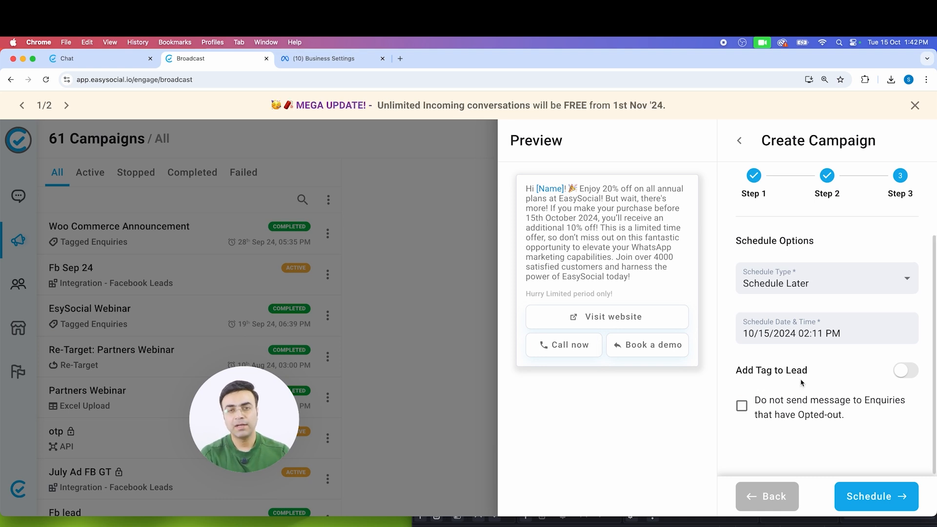
click(867, 496)
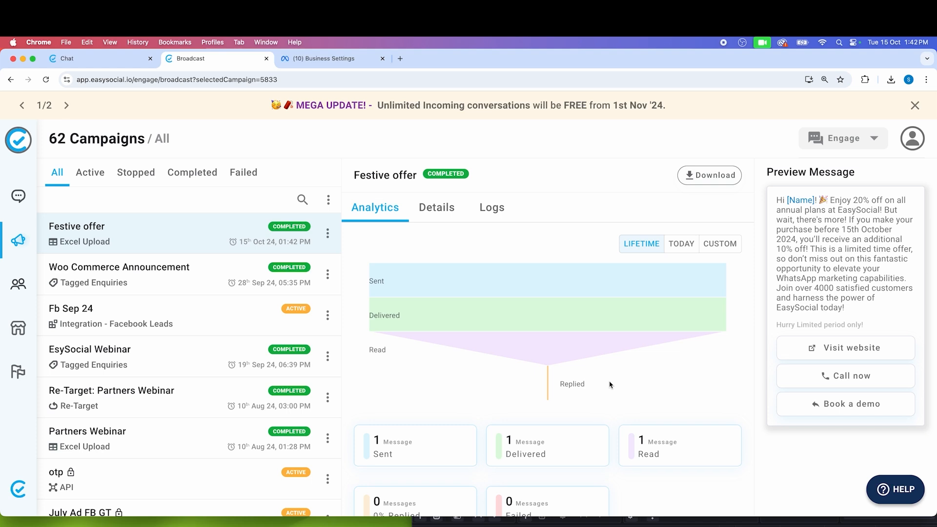
Open the Fb Sep 24 campaign report and check its Details and Logs tabs
scroll(675, 391, down, 1)
scroll(674, 391, down, 2)
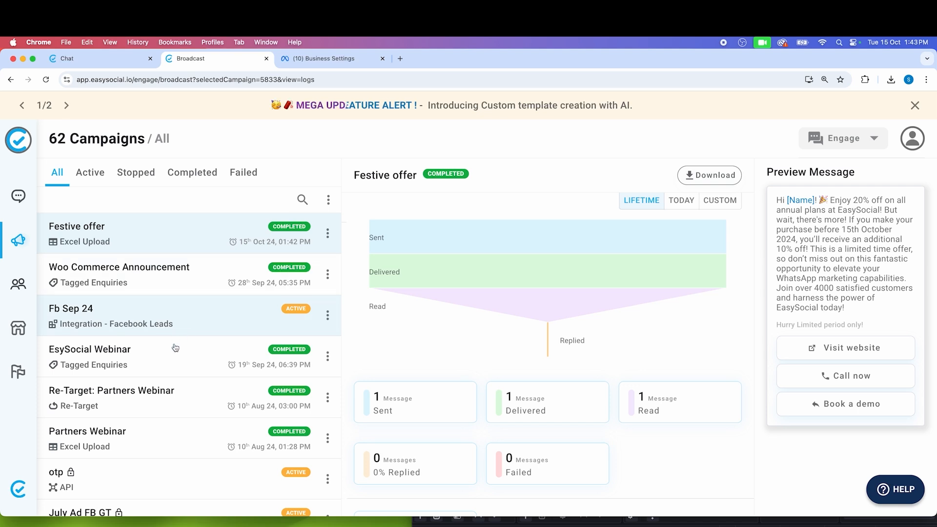
click(172, 311)
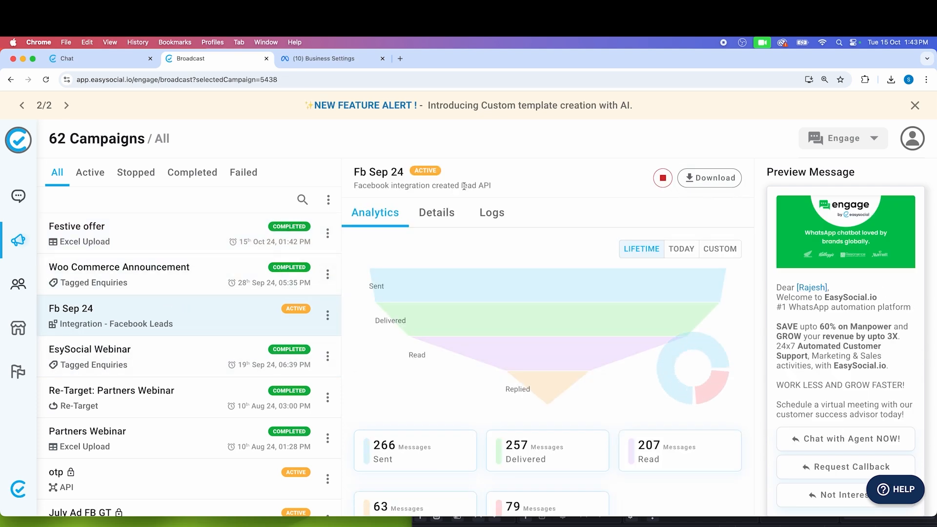
click(438, 213)
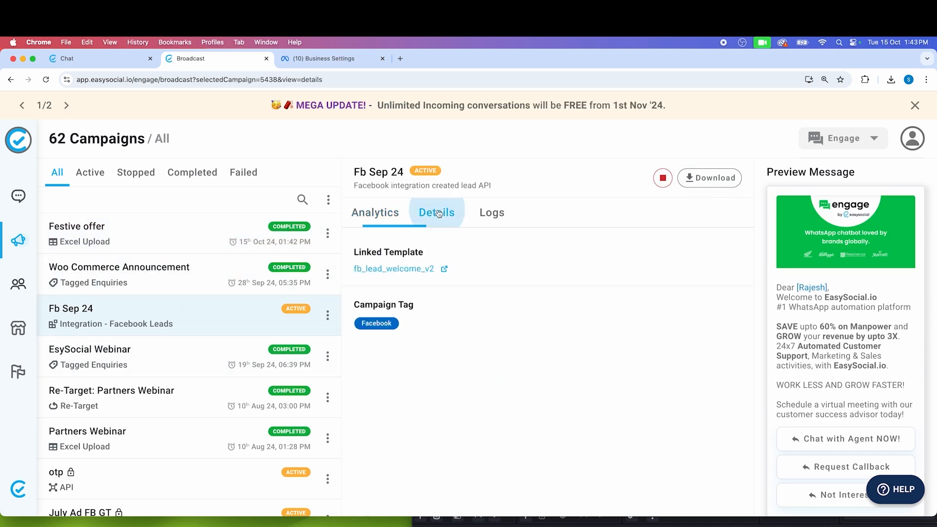
click(494, 213)
scroll(491, 328, down, 3)
scroll(492, 328, down, 3)
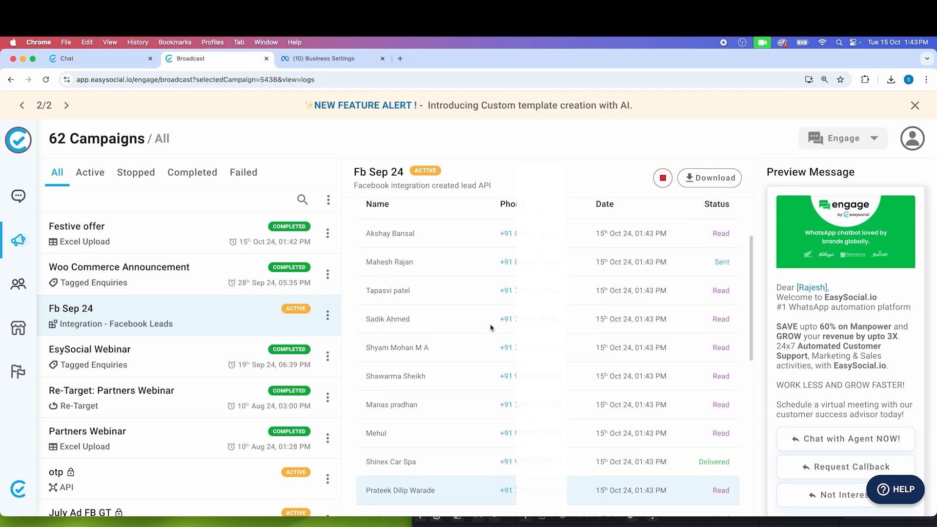
scroll(491, 328, up, 3)
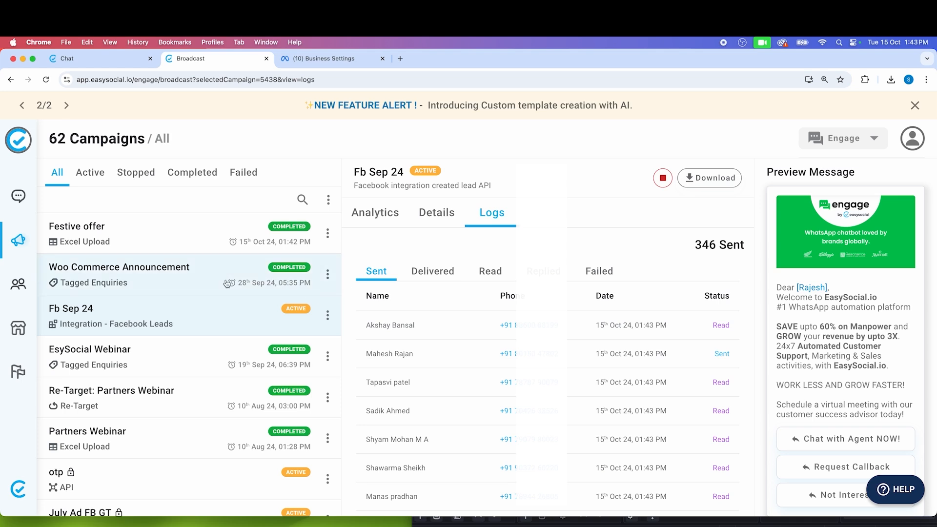
Review Fb Sep 24's analytics: 266 sent, 257 delivered, 207 read, 63 replied, 79 failed
click(378, 210)
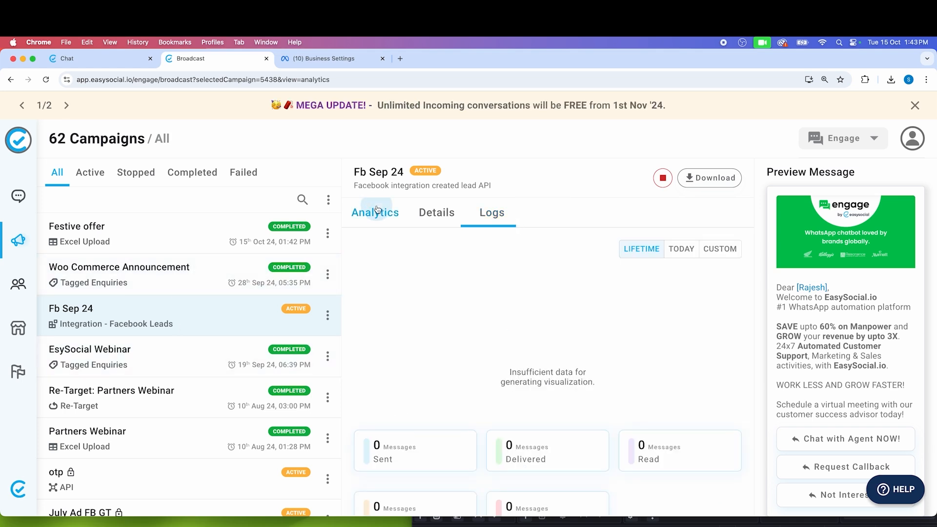
scroll(620, 410, down, 3)
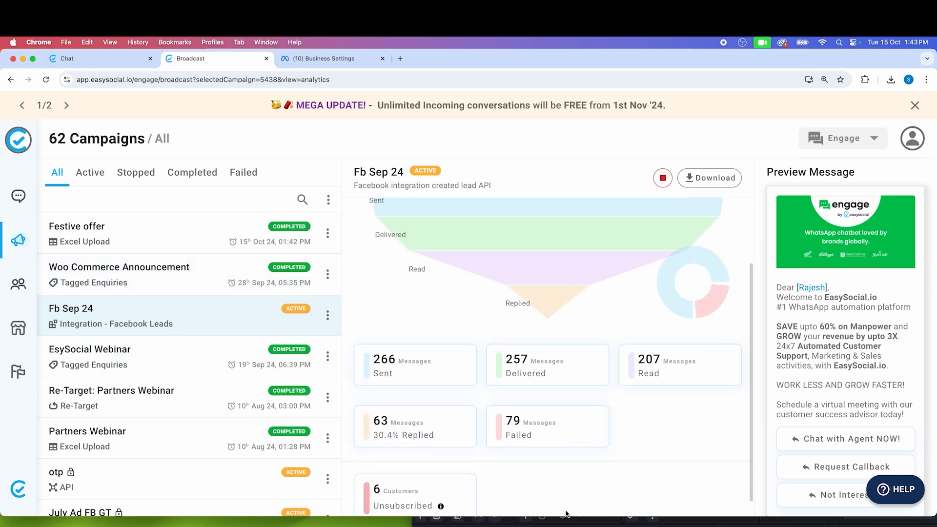
scroll(535, 433, up, 3)
mouse_move(433, 310)
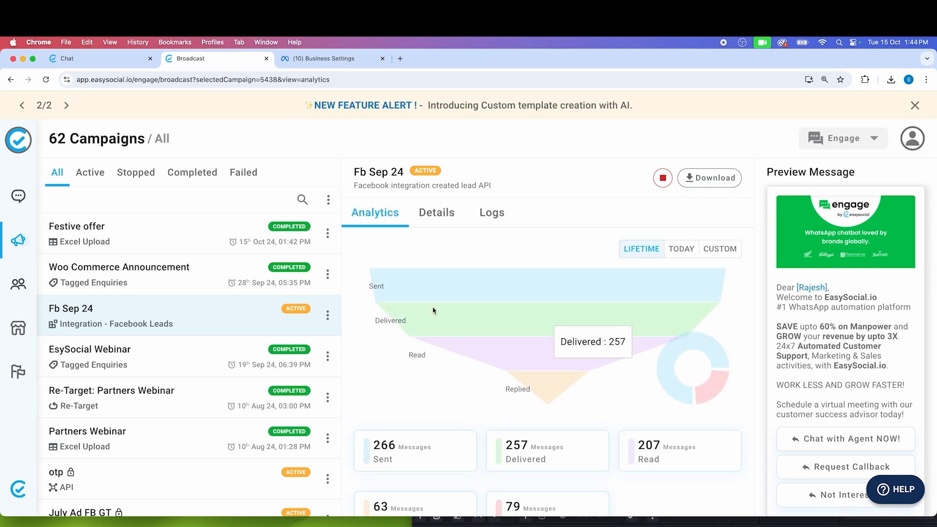
scroll(433, 310, down, 3)
mouse_move(536, 238)
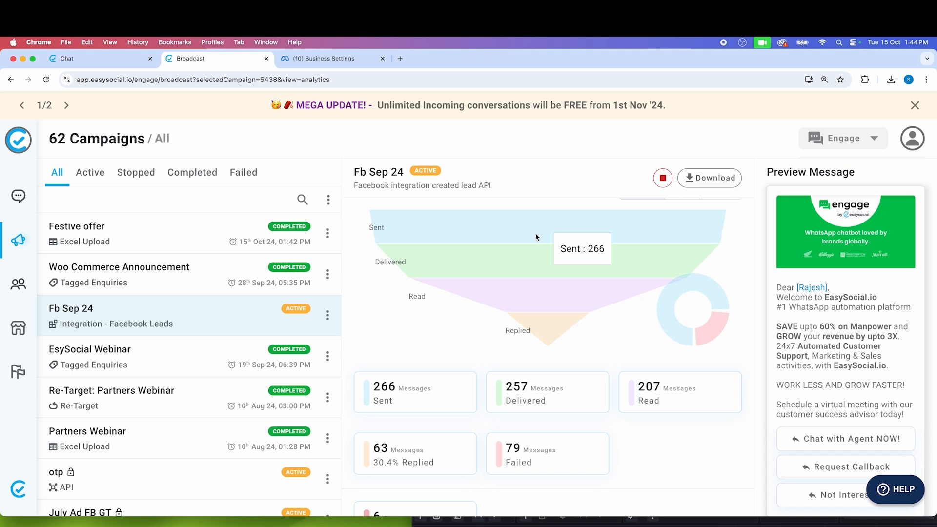
click(328, 315)
Start a re-targeting campaign from Fb Sep 24 aimed only at failed recipients
click(309, 363)
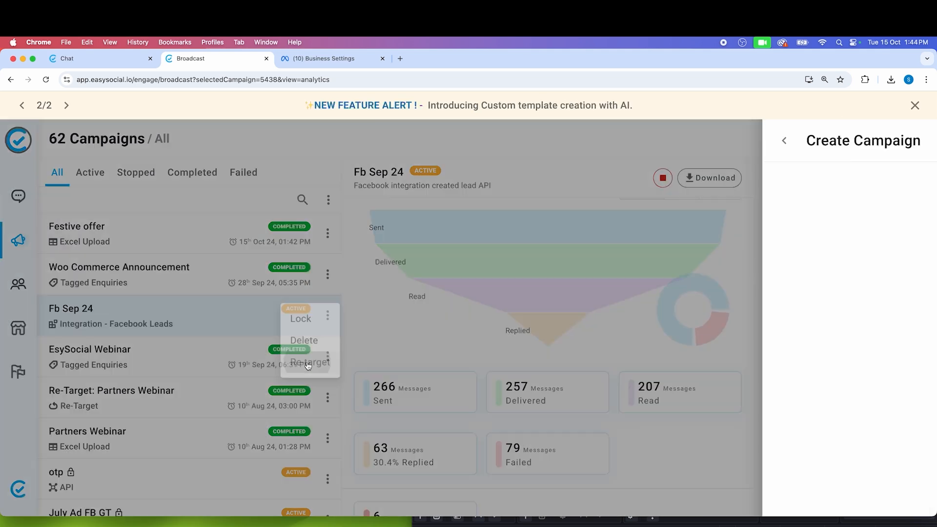
scroll(800, 395, down, 2)
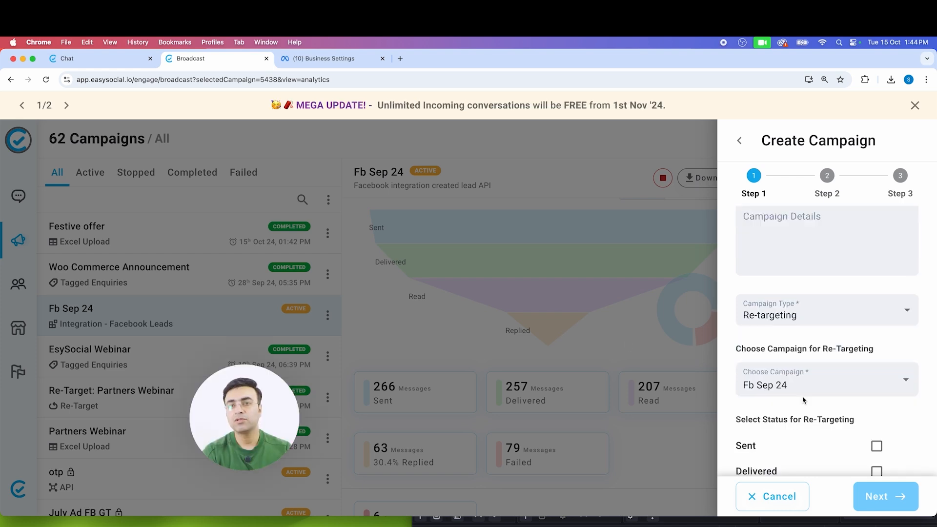
scroll(804, 400, down, 2)
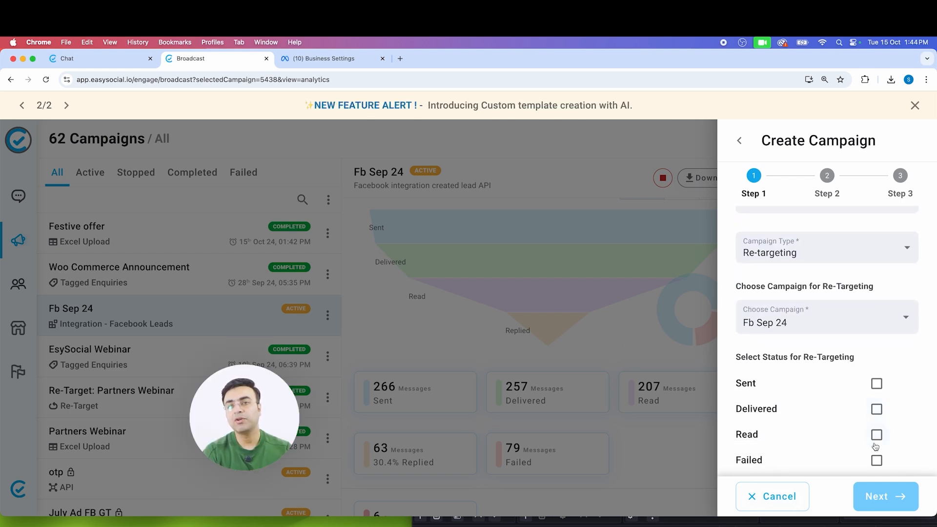
scroll(875, 440, down, 1)
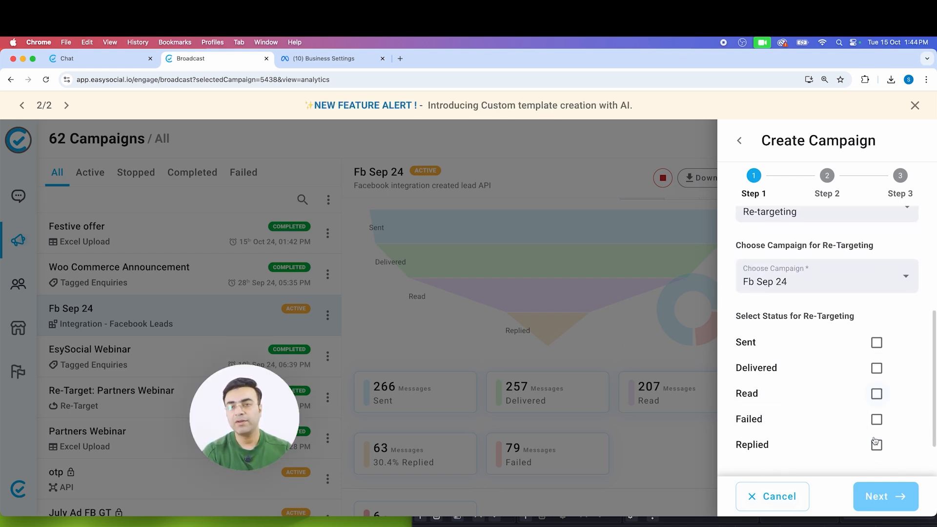
click(876, 423)
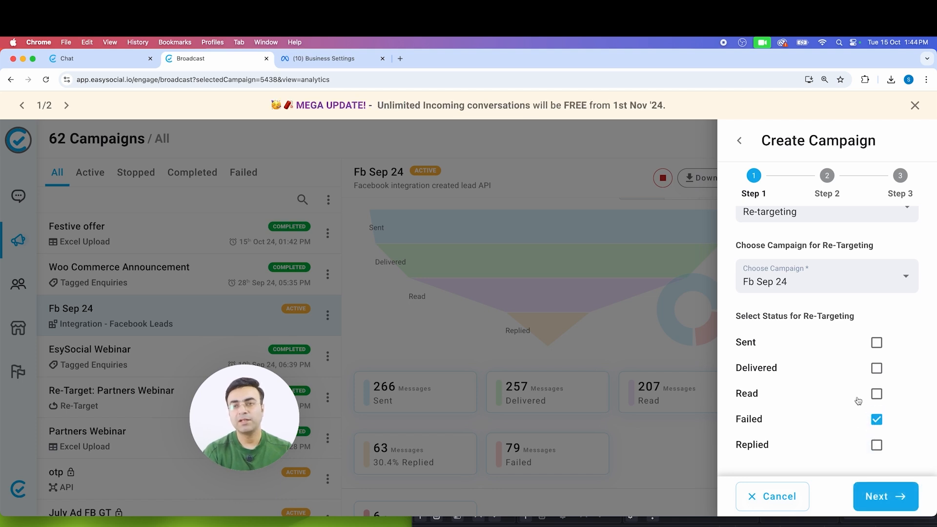
click(881, 495)
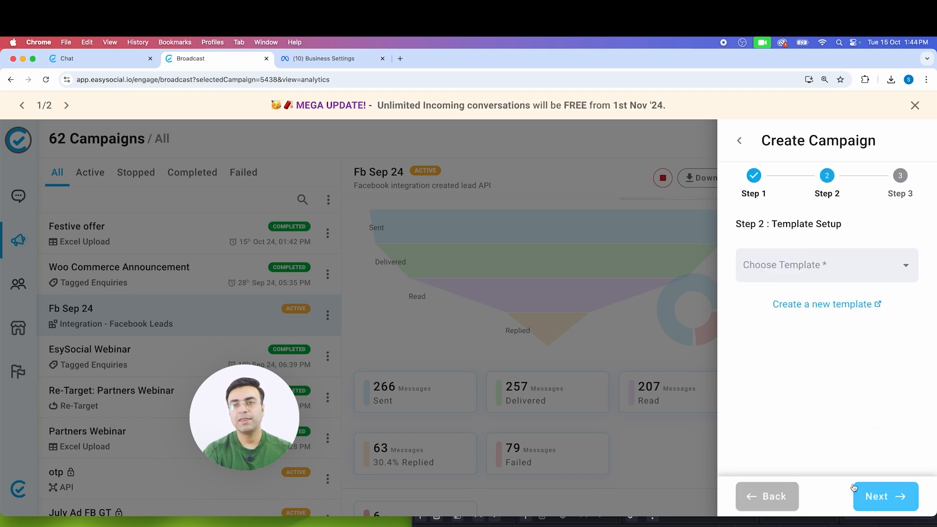
Use demo_marketing with Body 1 filled from the lead's Name field, fallback 'Customer'
click(809, 264)
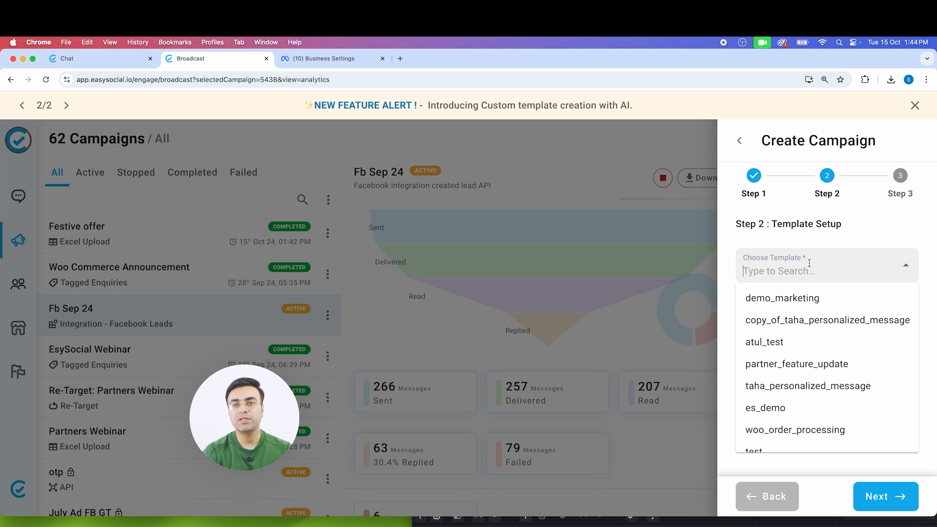
click(800, 298)
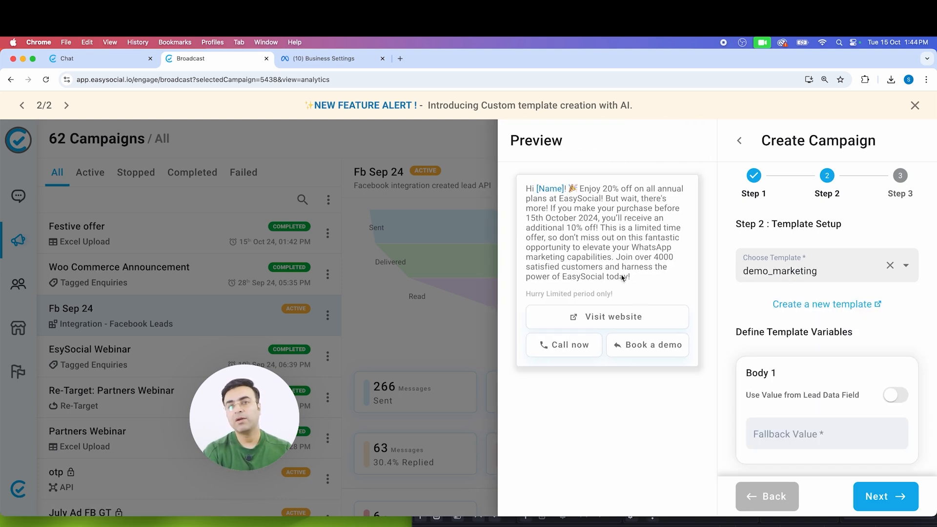
click(893, 395)
click(878, 435)
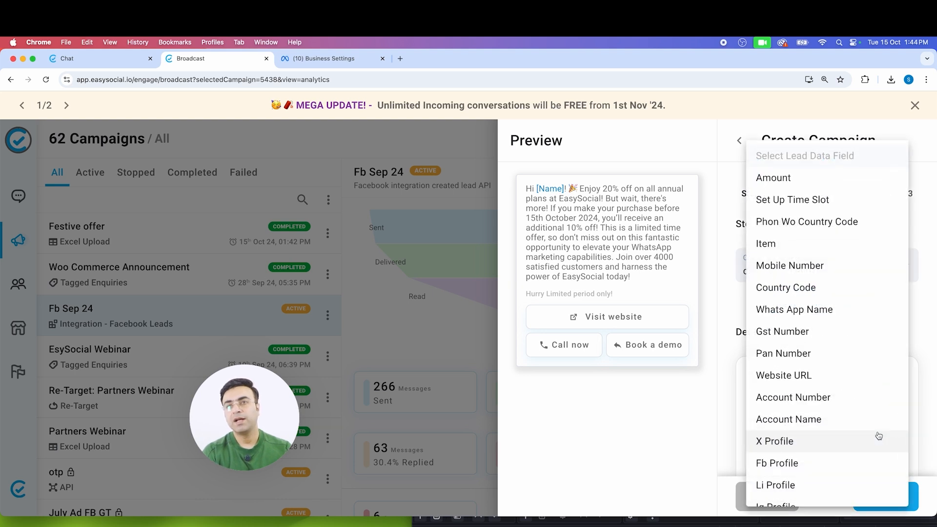
text(name)
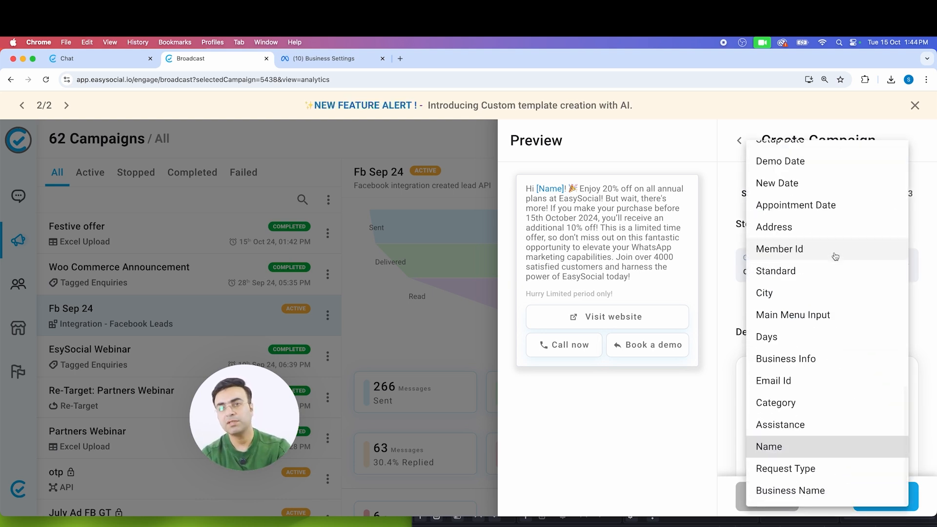
key(Return)
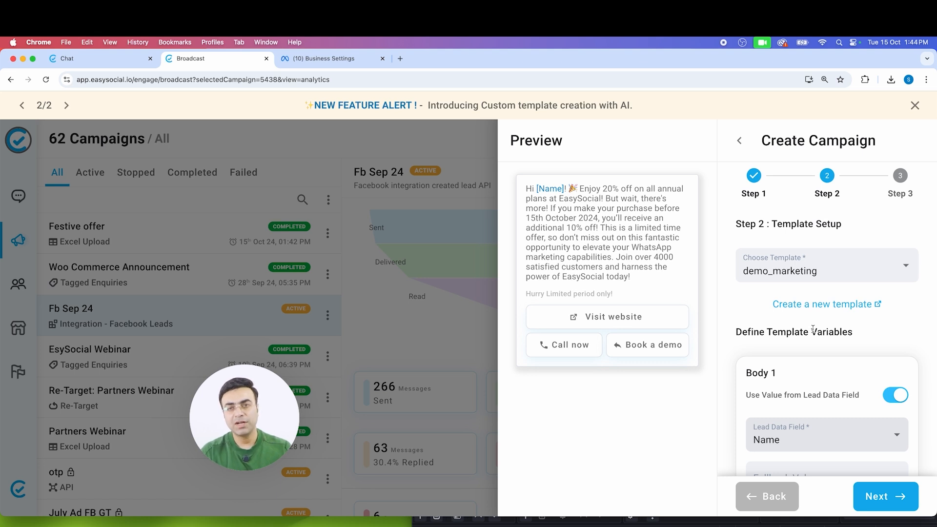
scroll(813, 329, down, 3)
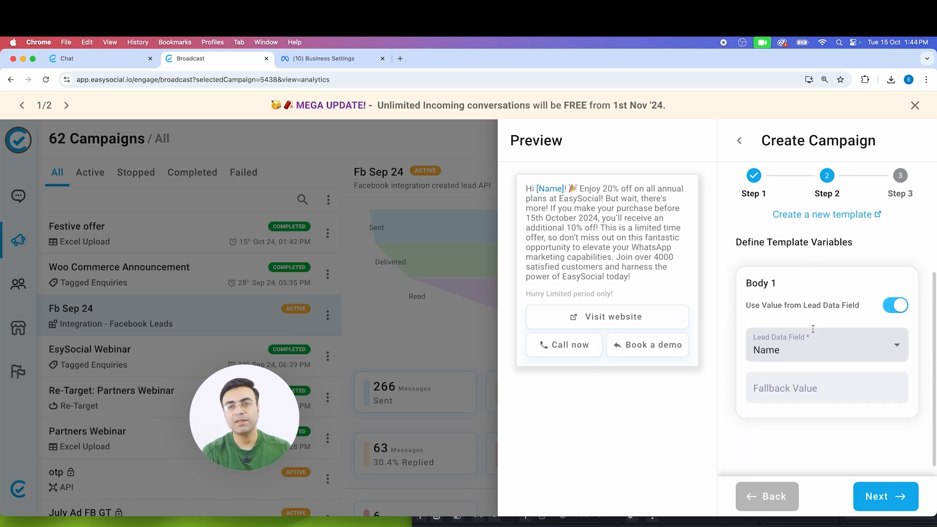
click(777, 389)
text(Customer)
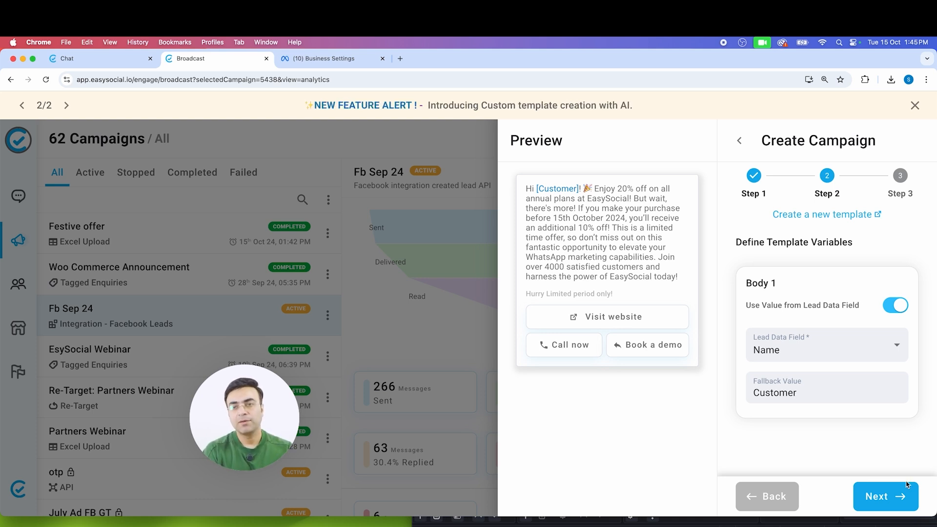
Set the schedule type to Schedule Now, then close the campaign setup panel
click(889, 496)
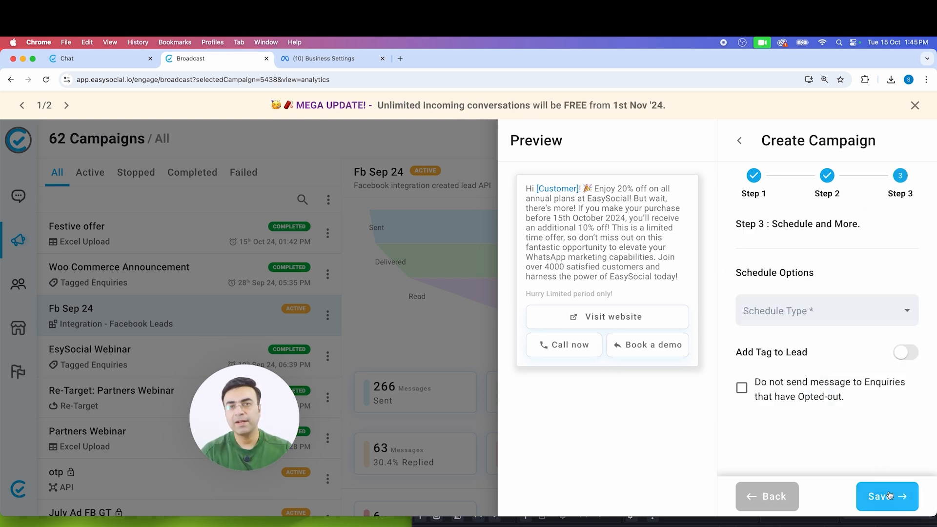
click(817, 307)
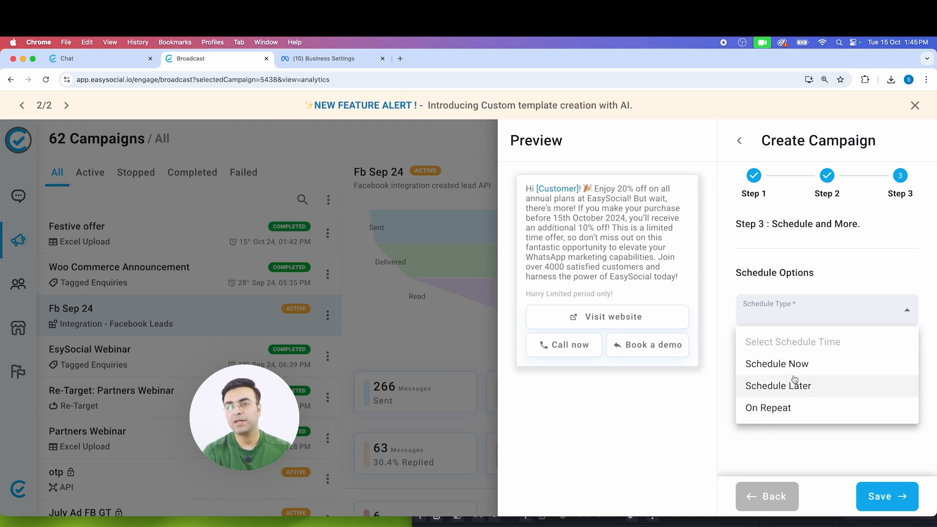
click(781, 364)
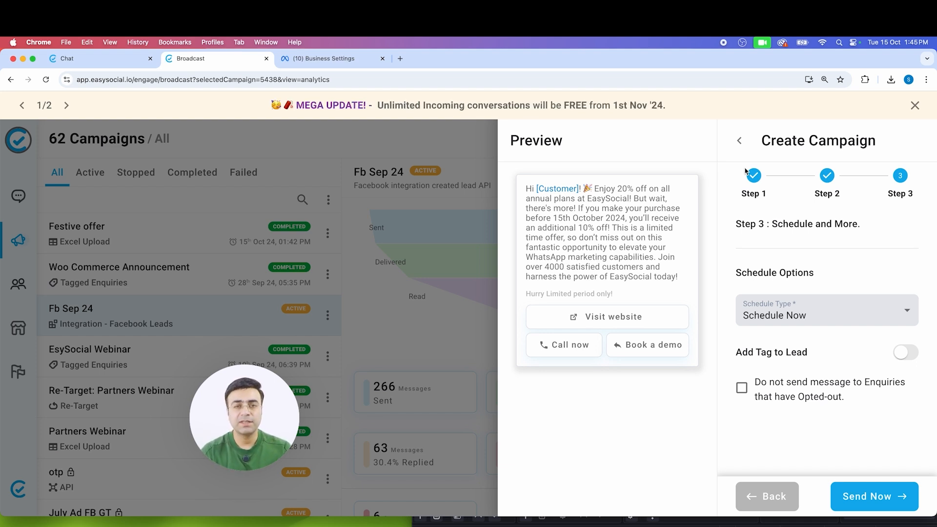
click(381, 289)
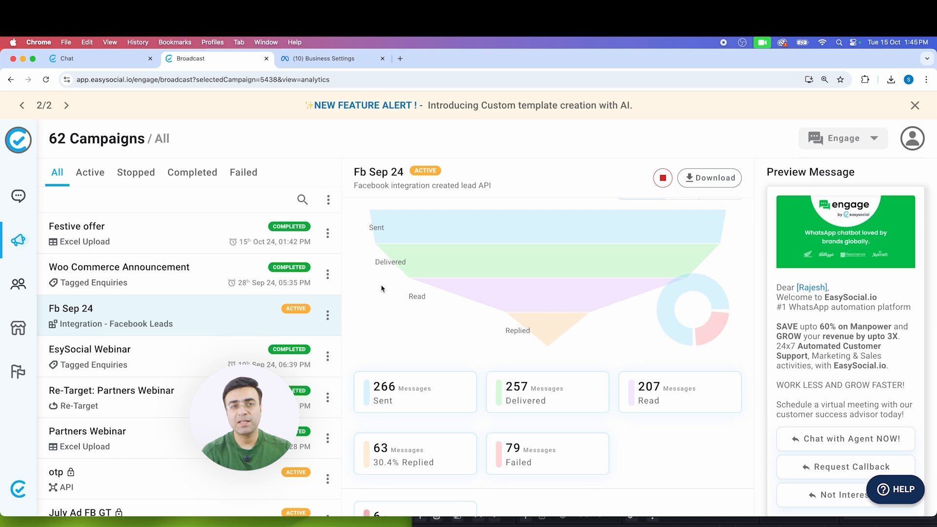
Start a new Tagged Enquiries campaign using the demo_marketing template
click(326, 200)
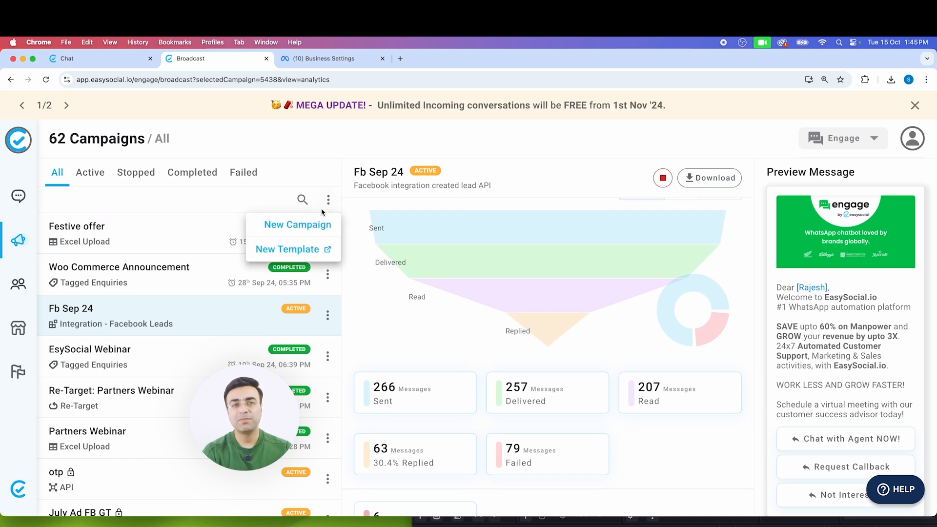
click(313, 225)
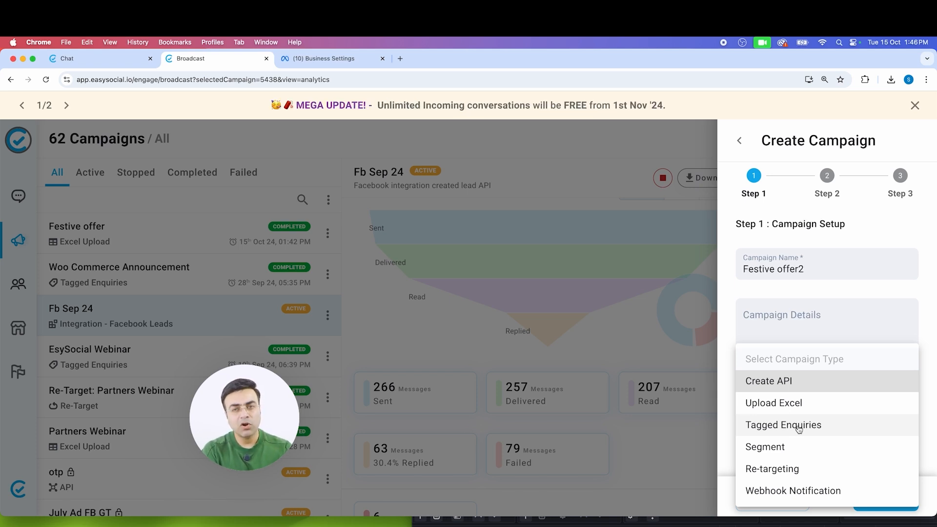
click(778, 429)
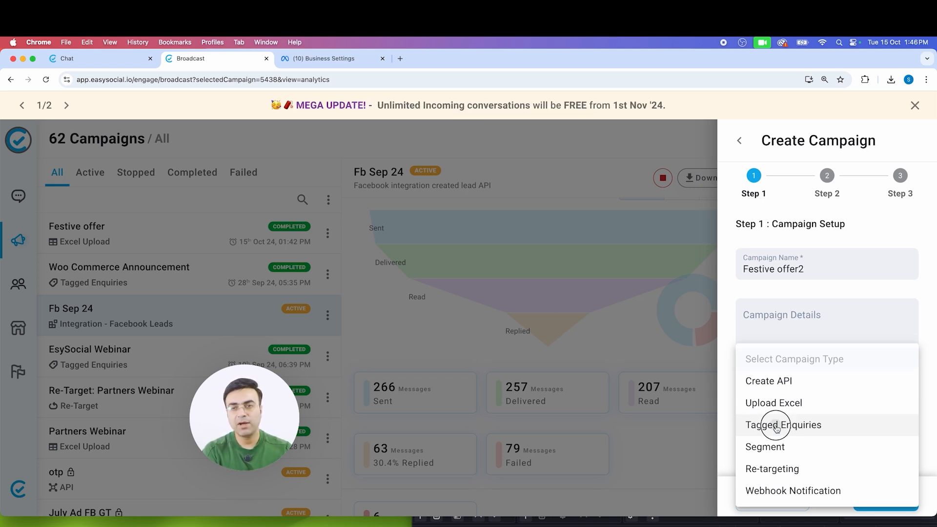
click(881, 491)
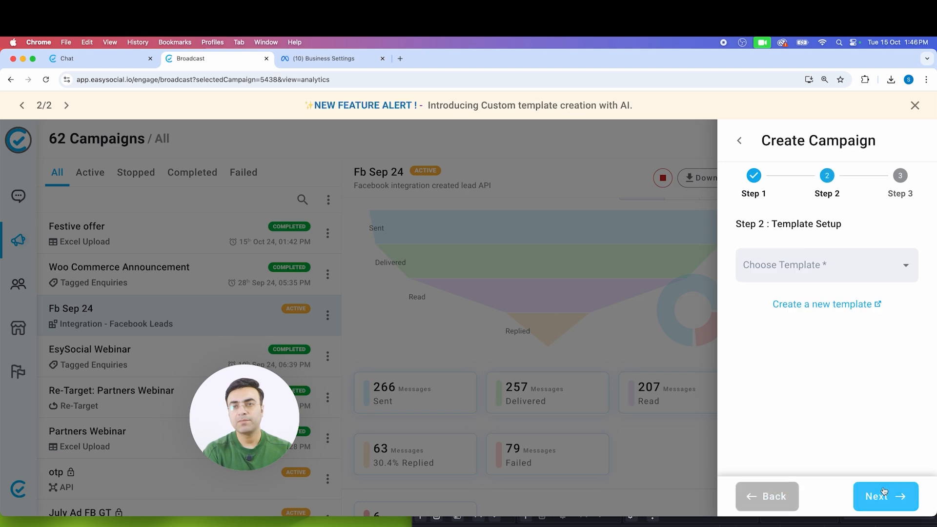
click(806, 265)
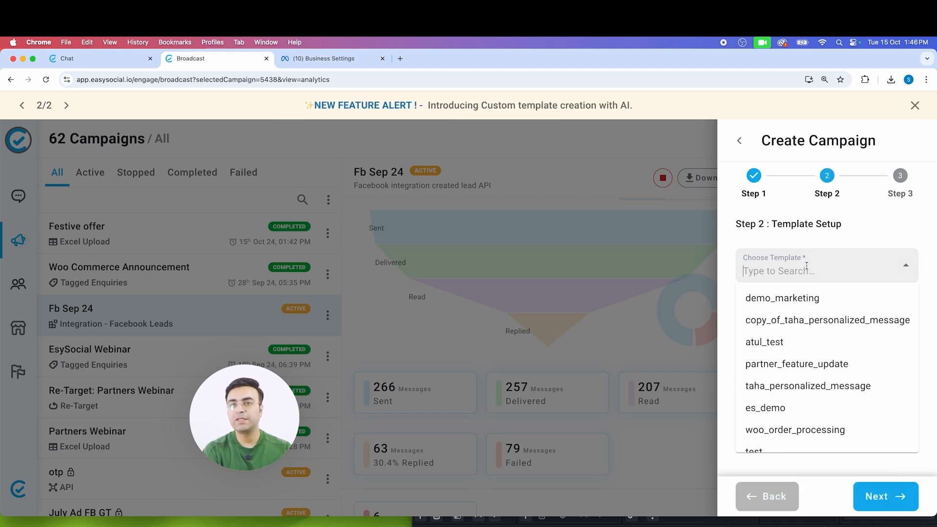
click(801, 299)
Map Body 1 to the lead's Name field with fallback value 'Customer'
click(896, 396)
click(851, 434)
scroll(853, 438, down, 5)
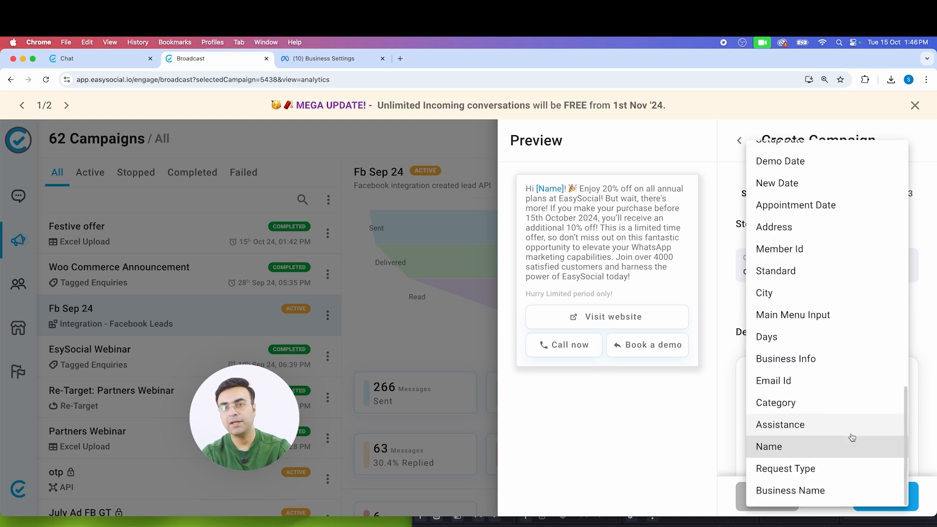
click(851, 437)
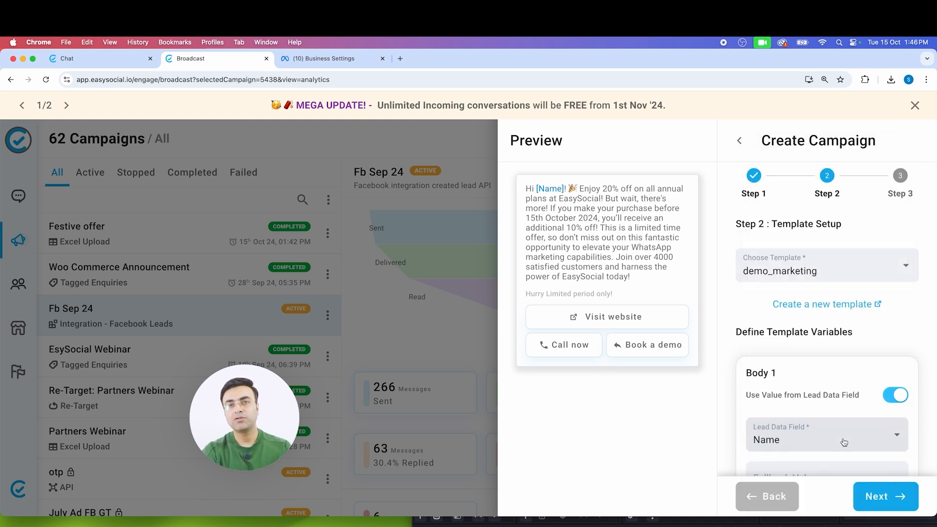
scroll(845, 442, down, 2)
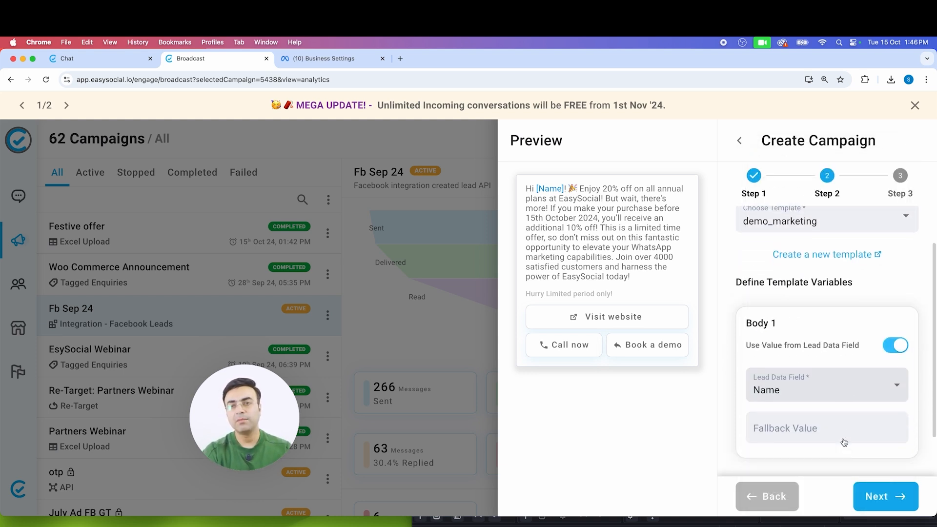
click(821, 421)
text(Customer)
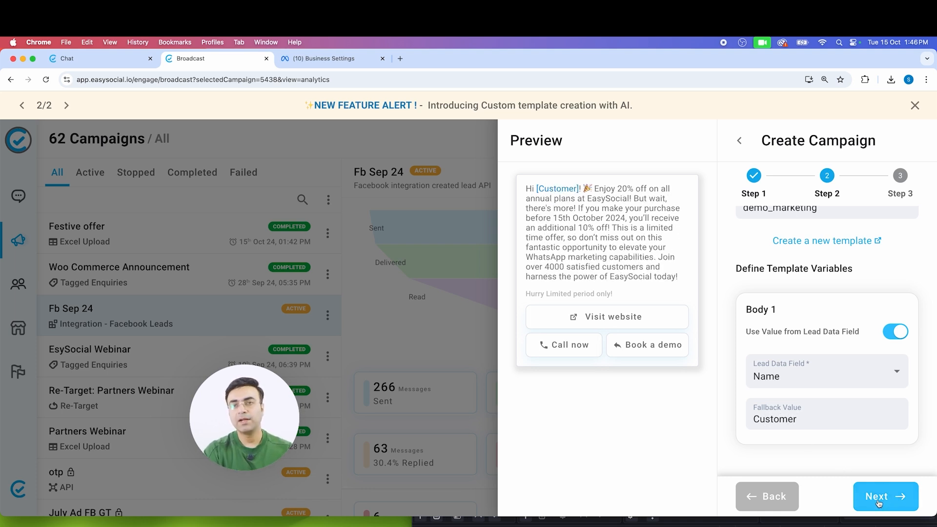
click(877, 503)
Target leads tagged New Sign Up and exclude leads tagged Ineligible
scroll(820, 278, up, 2)
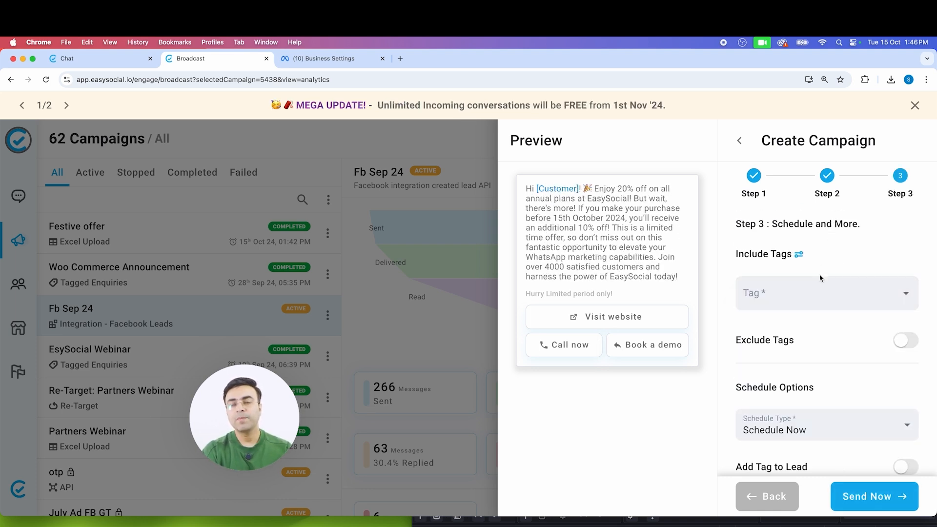
click(813, 291)
text(new)
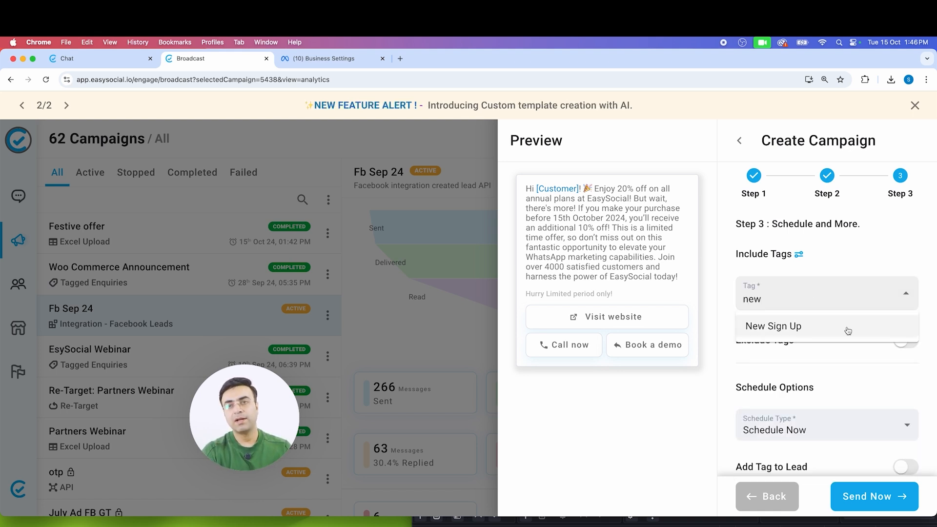
click(845, 328)
scroll(845, 329, down, 2)
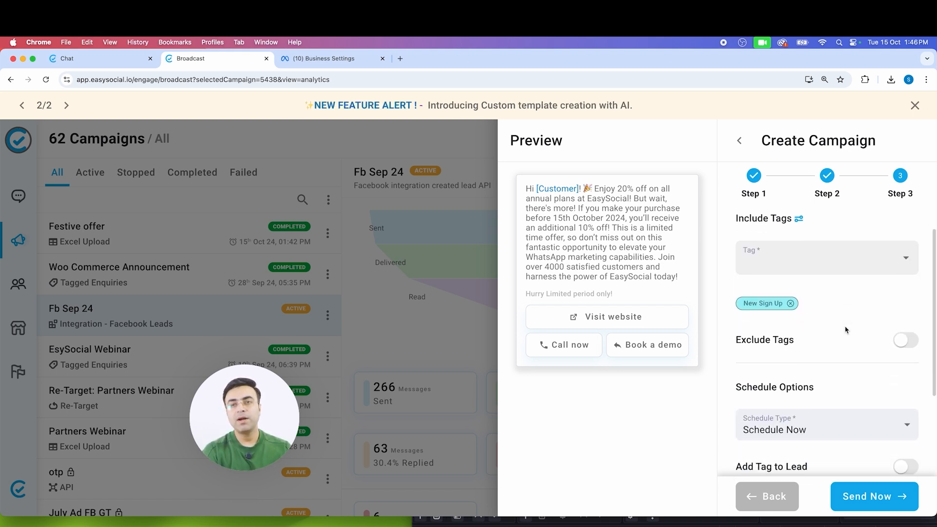
click(904, 341)
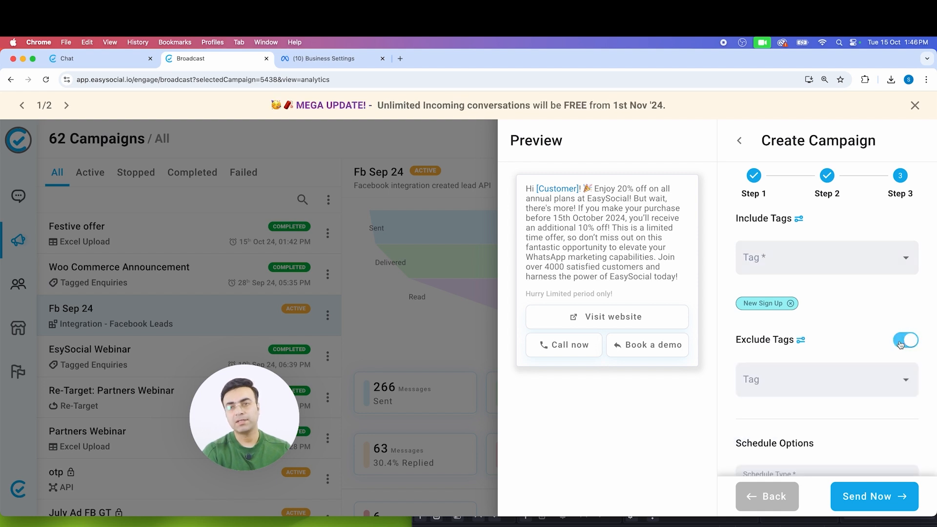
click(843, 384)
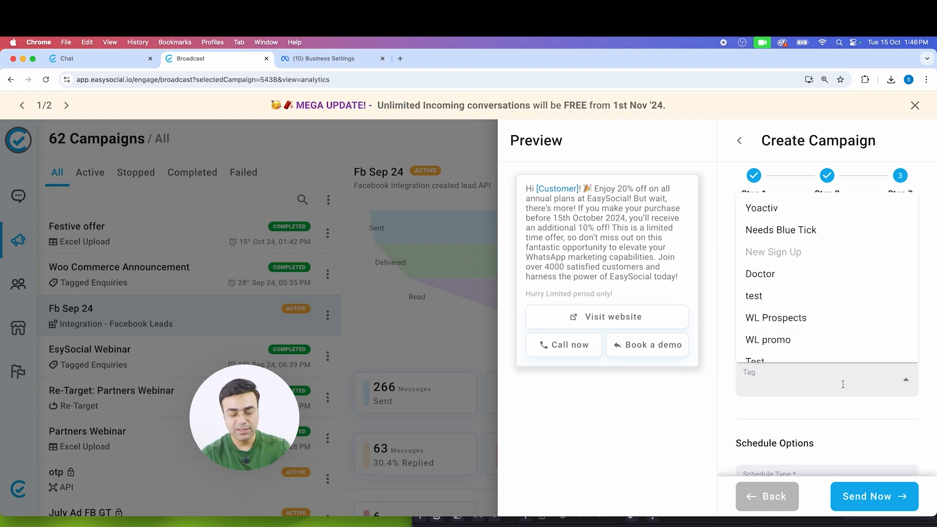
text(in)
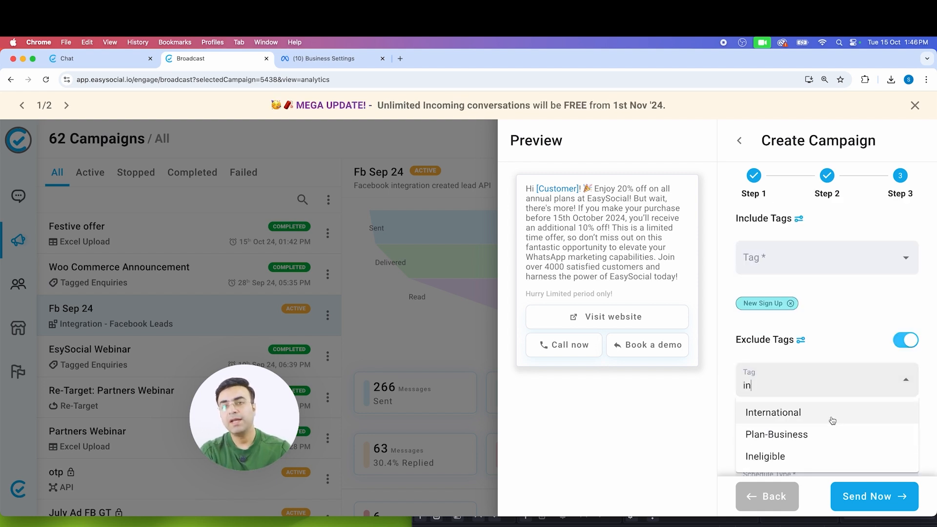
click(812, 461)
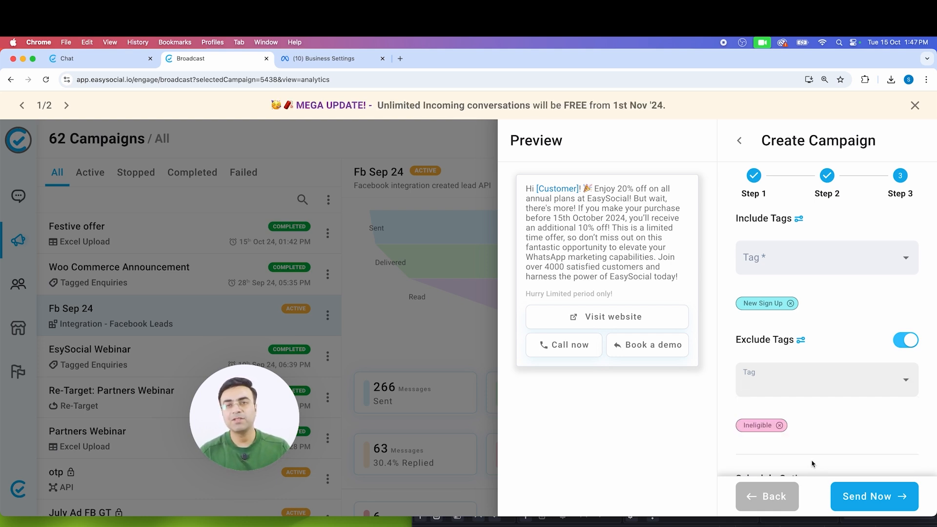
scroll(813, 463, down, 4)
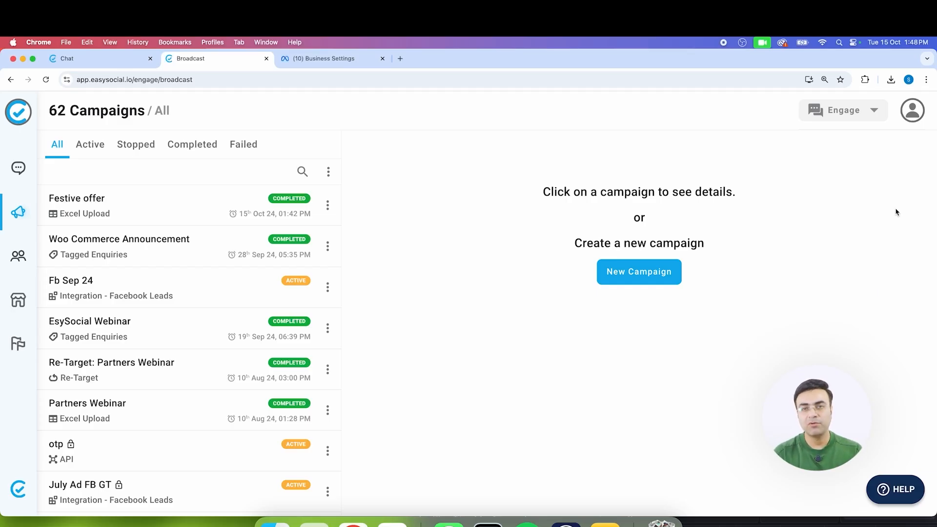
Go to business settings and open the Website Widget integration
click(913, 109)
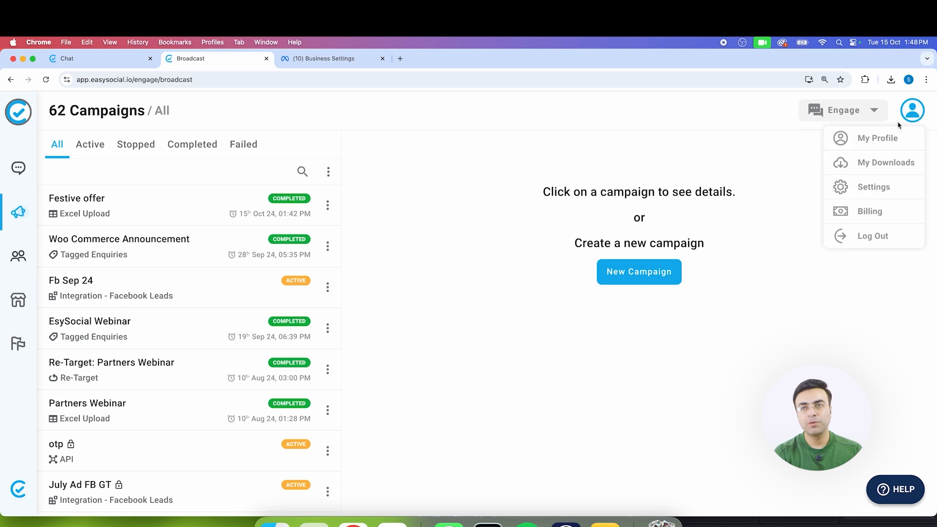
click(876, 185)
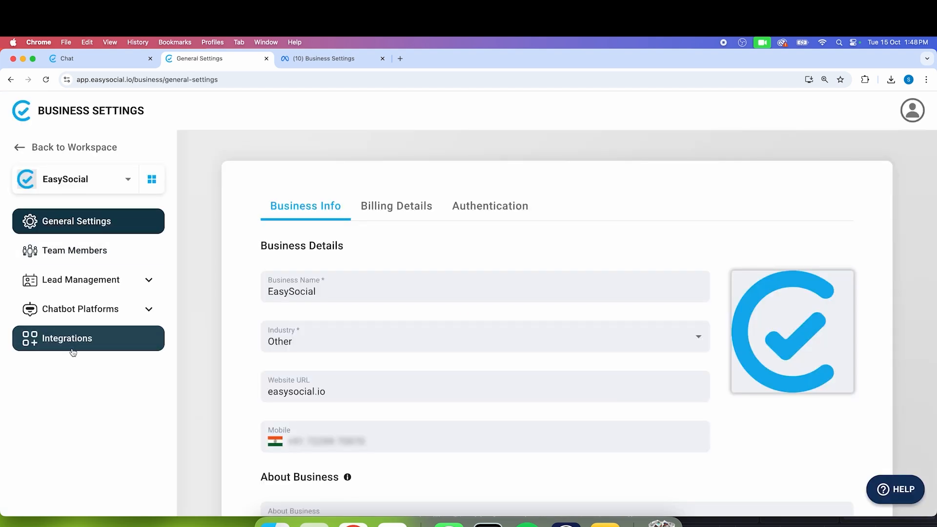
click(72, 350)
scroll(527, 404, down, 5)
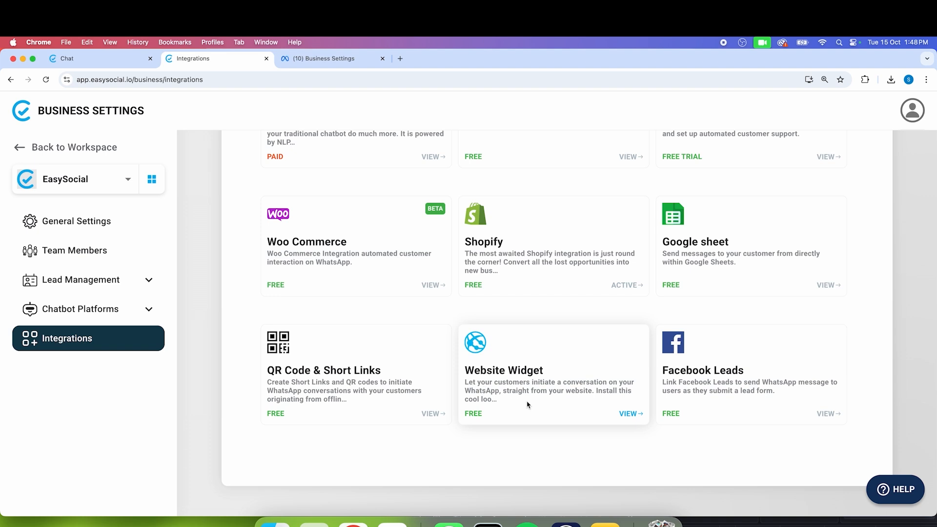
click(630, 416)
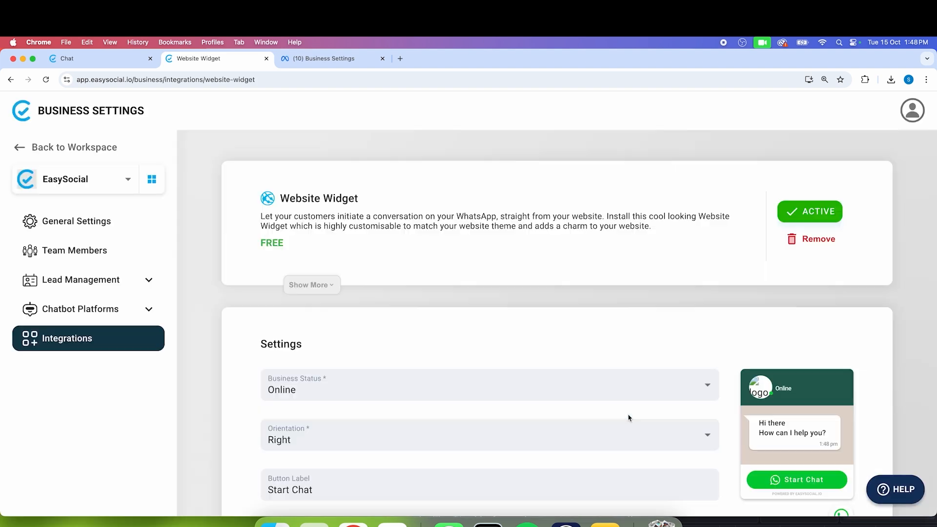
Apply the second colour scheme (green header, dark-green button) to the widget
scroll(628, 418, down, 4)
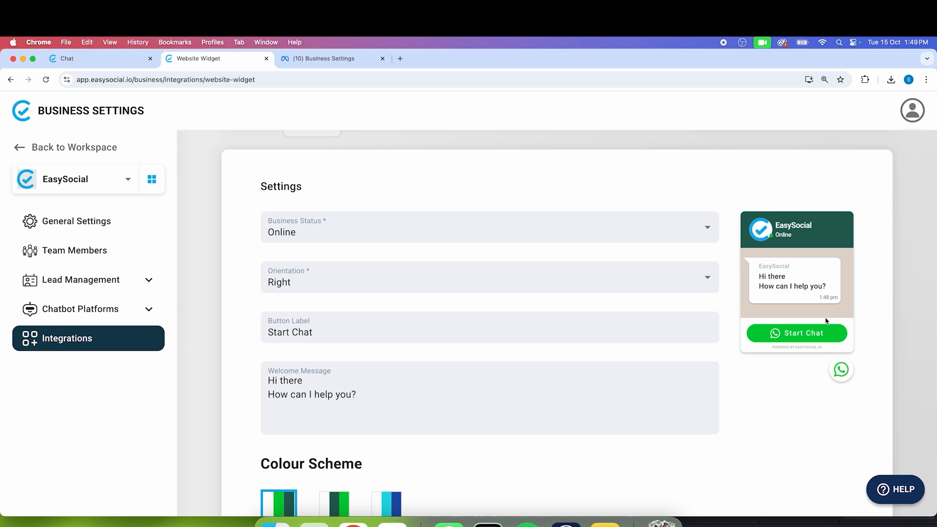
scroll(827, 320, down, 2)
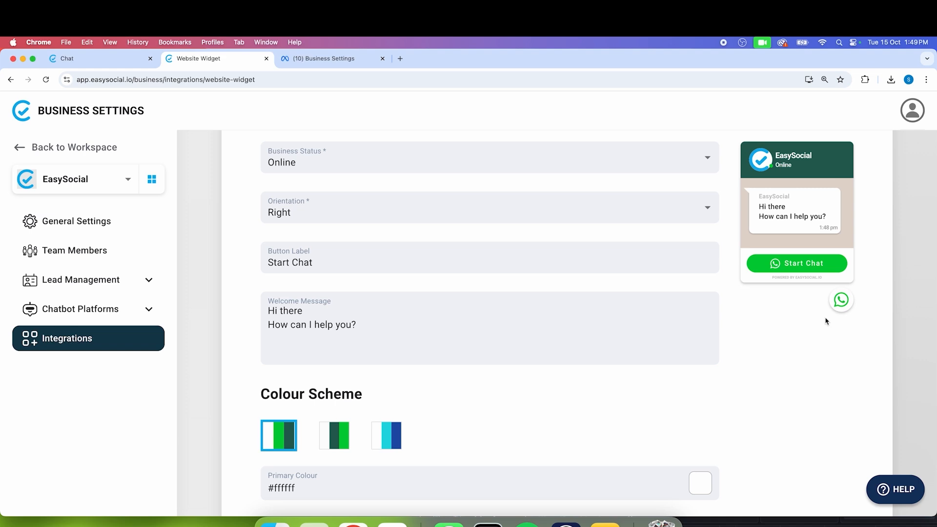
scroll(309, 224, up, 2)
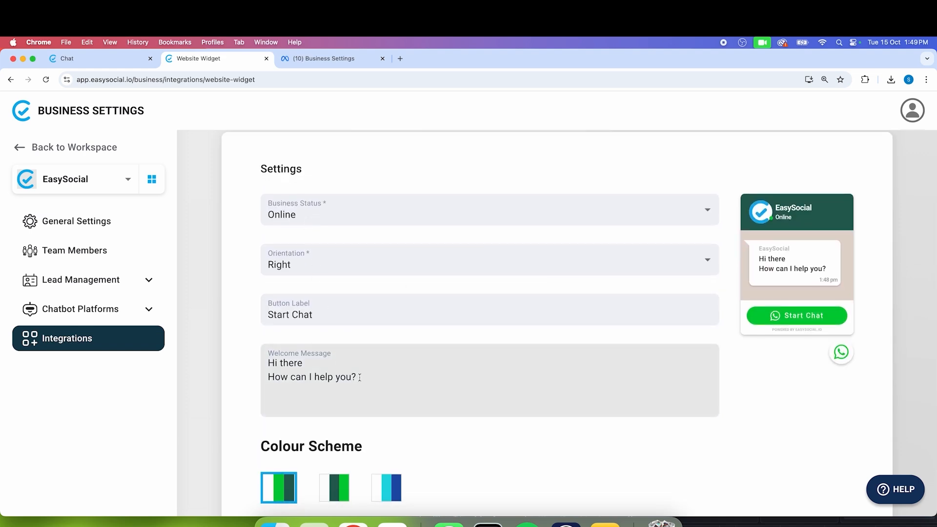
scroll(360, 380, down, 2)
click(331, 412)
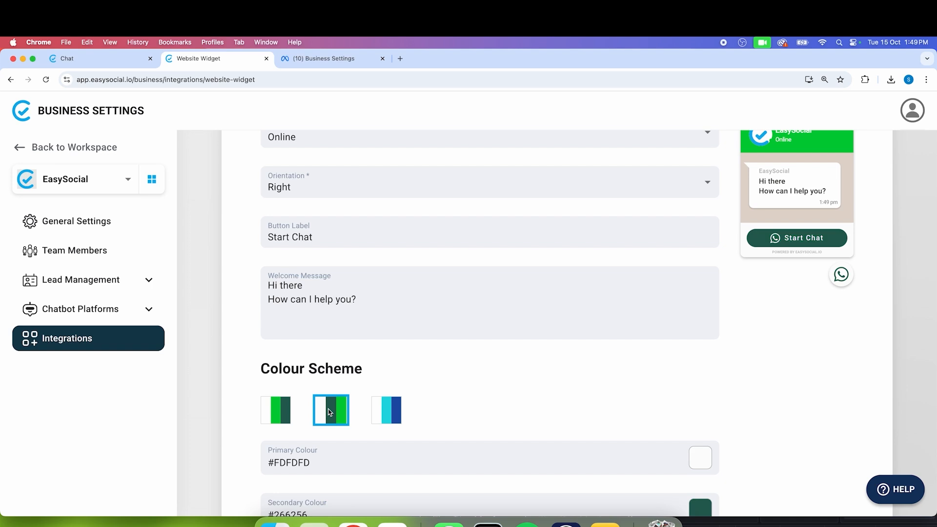
scroll(366, 408, down, 5)
scroll(366, 408, up, 3)
scroll(483, 433, down, 6)
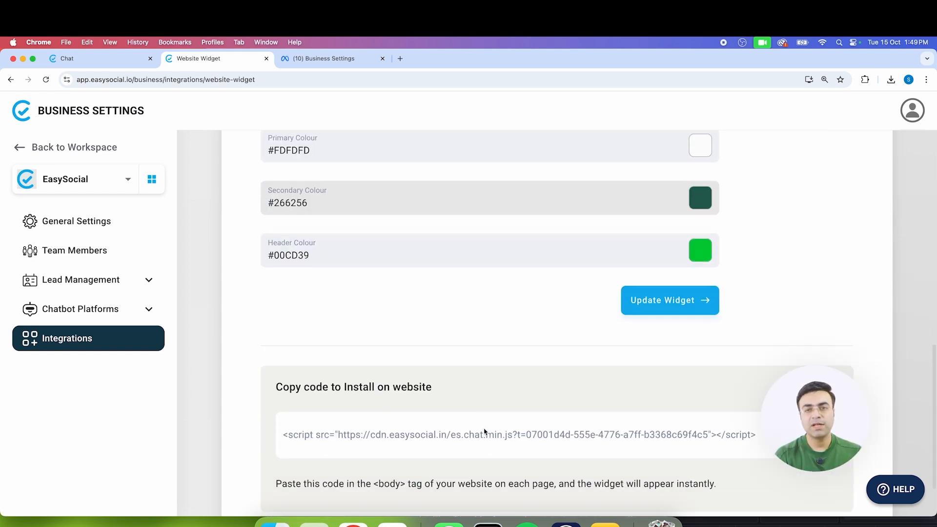
scroll(485, 432, down, 1)
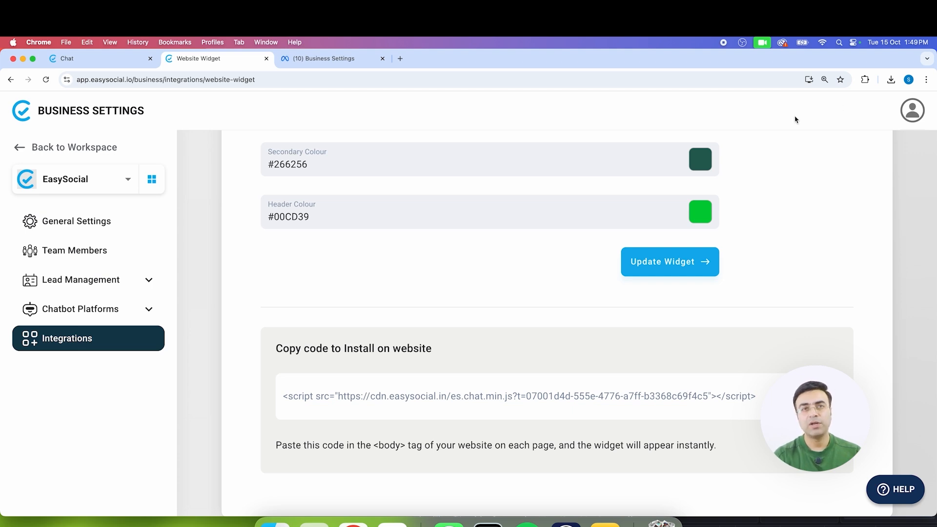
Load easysocial.io in a new tab and start a chat from its WhatsApp widget
click(410, 58)
text(easysocial.io)
key(Return)
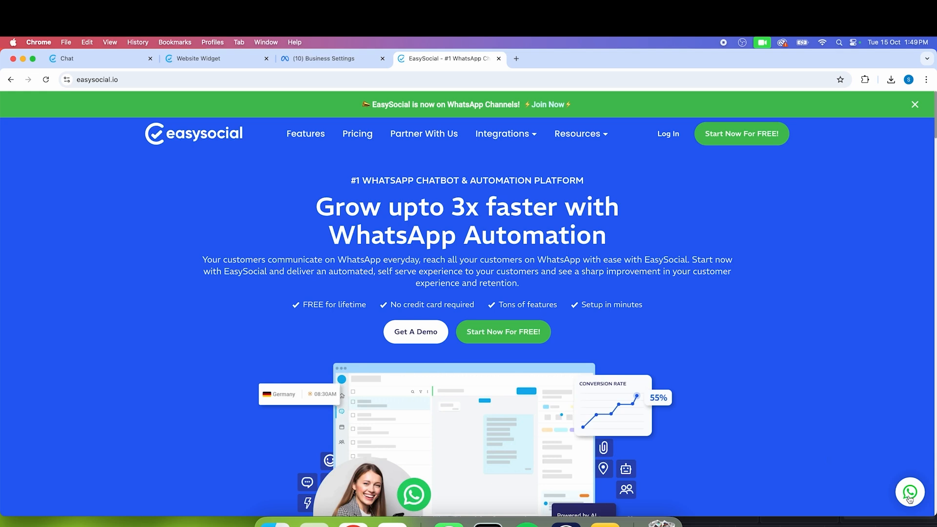
click(910, 494)
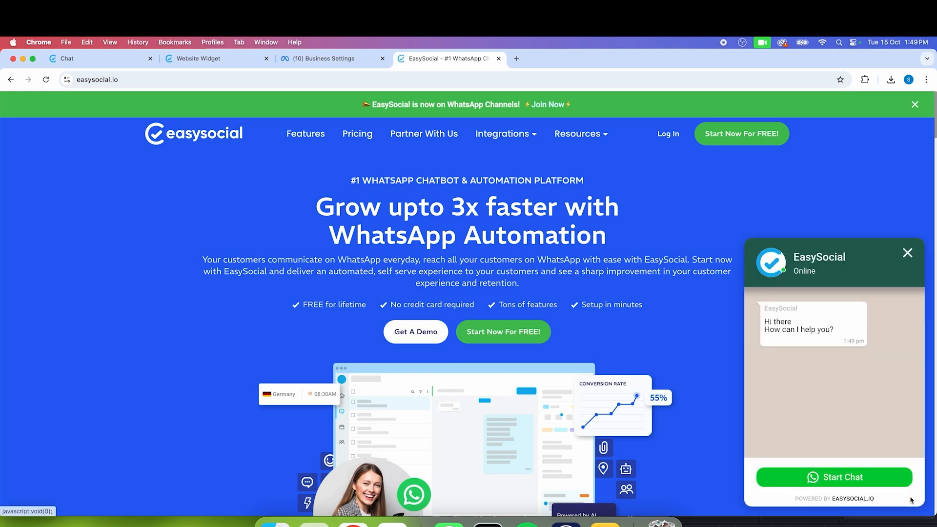
click(865, 484)
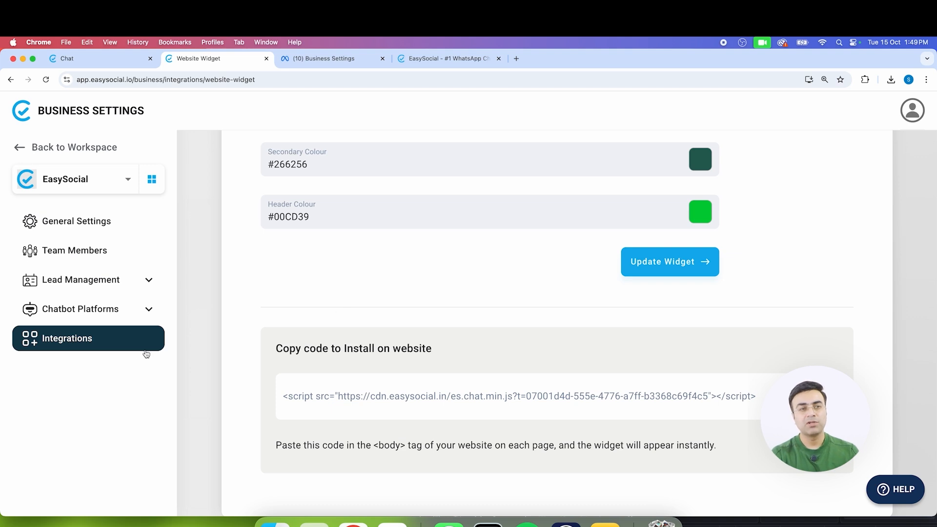
Create and save a new short link titled 'Demo' with message 'Demo Message'
click(97, 346)
scroll(229, 418, down, 5)
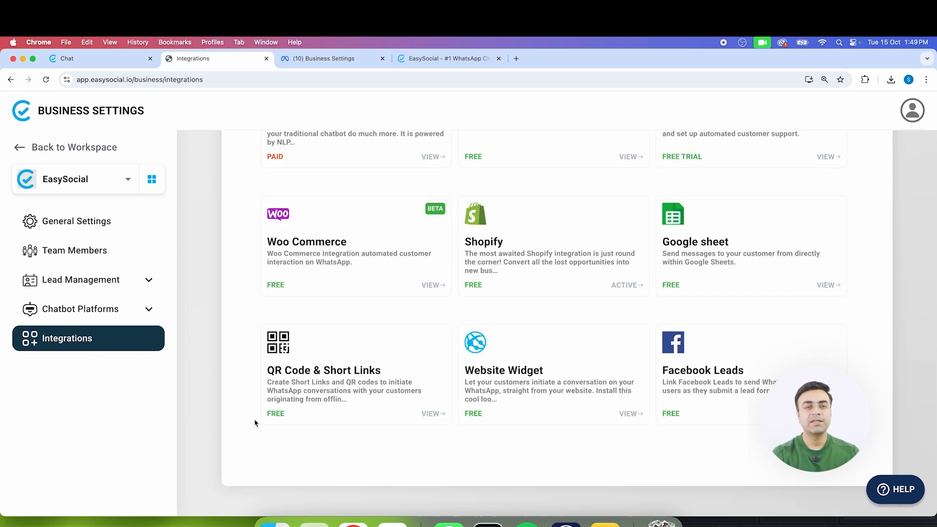
click(436, 415)
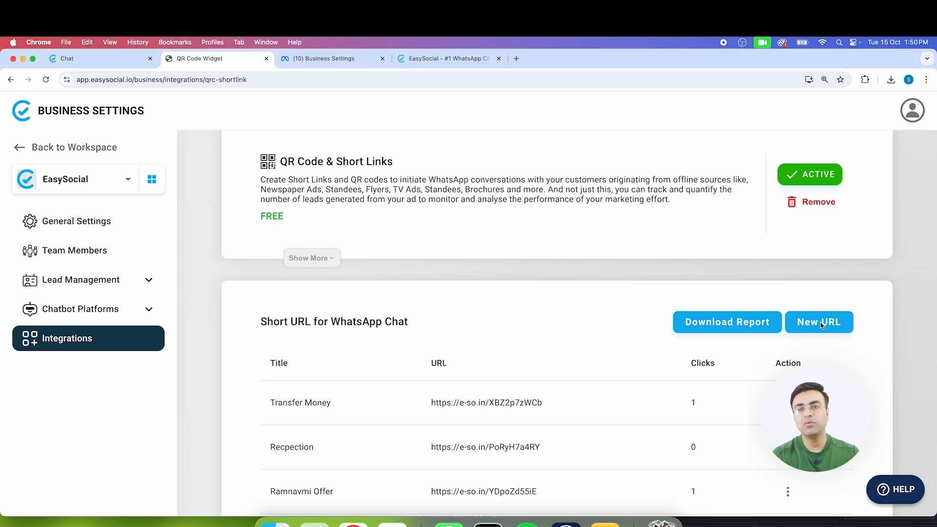
click(822, 324)
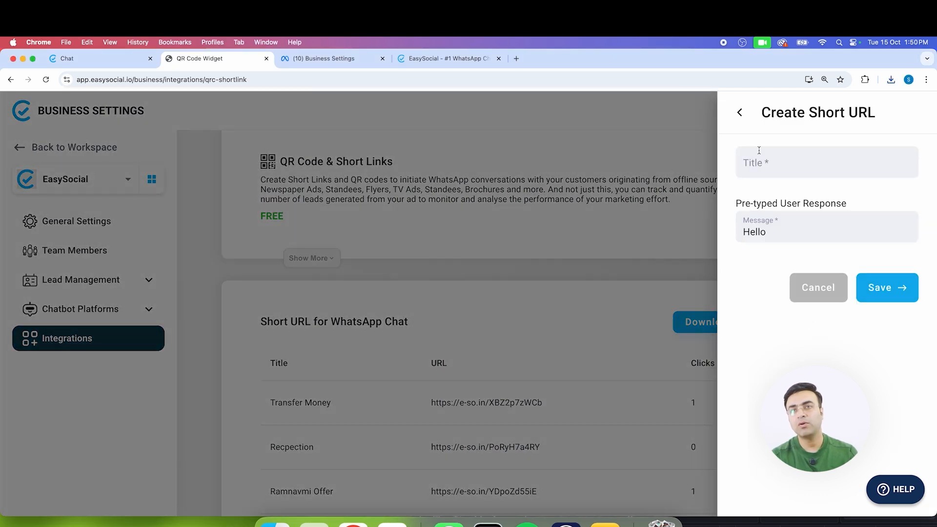
click(760, 165)
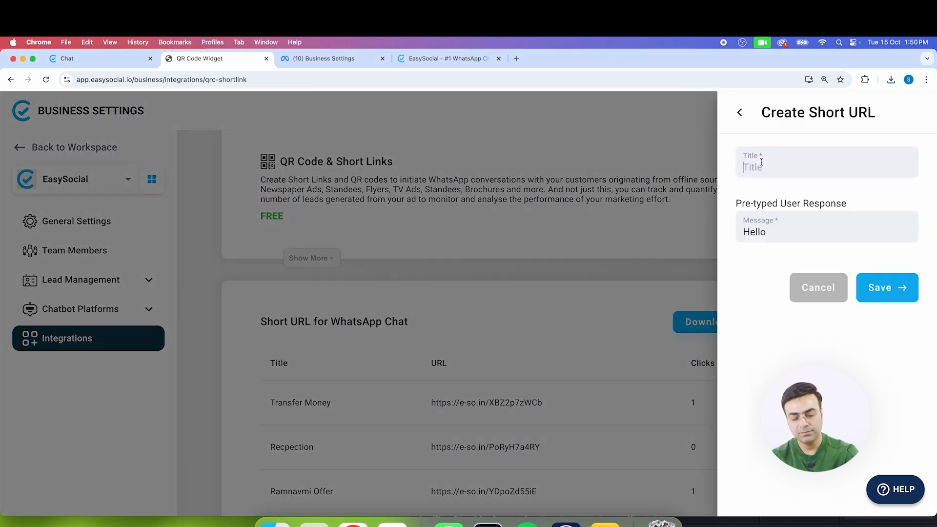
text(Demo)
key(Tab)
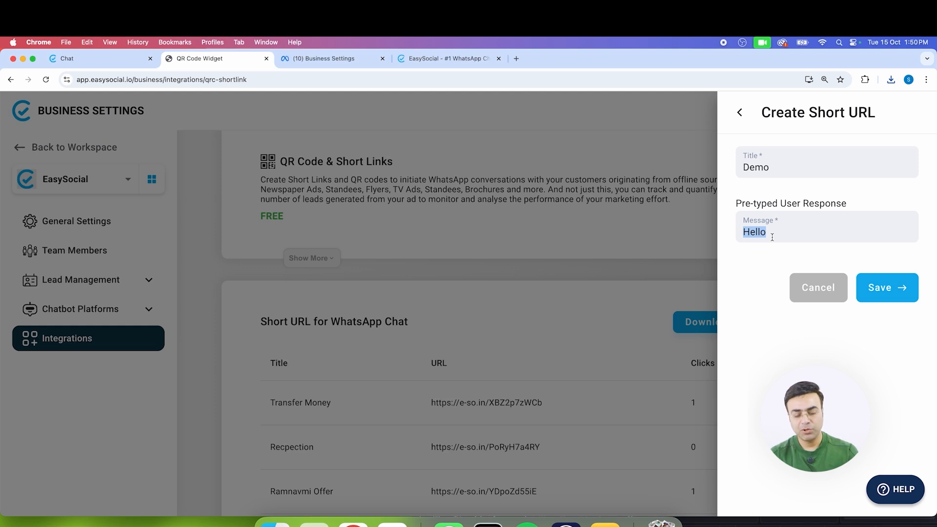
text(Demo)
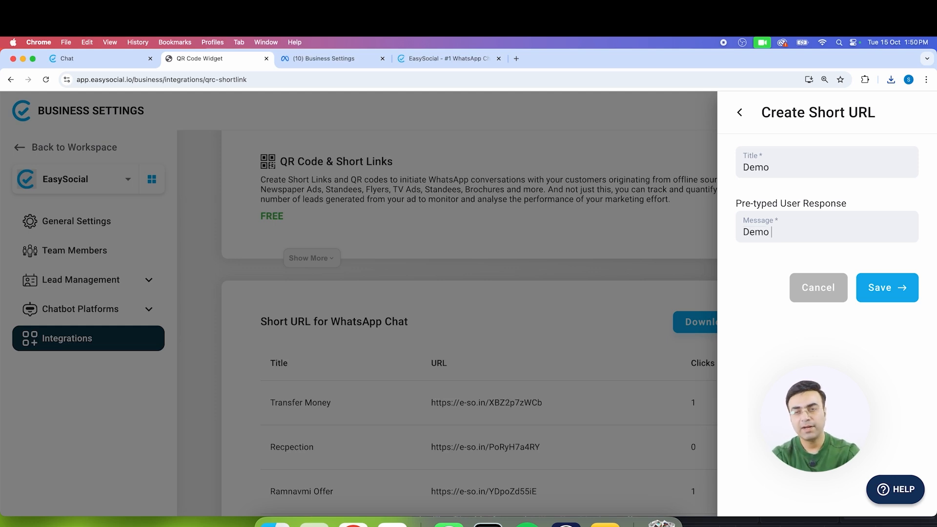
text( Message)
click(894, 307)
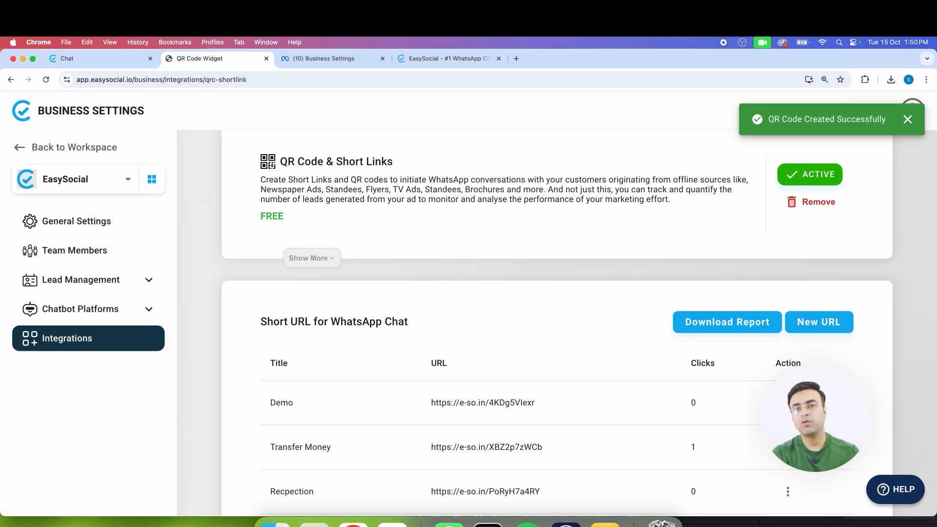
Download the Demo link's QR code as a PNG
click(788, 402)
click(776, 458)
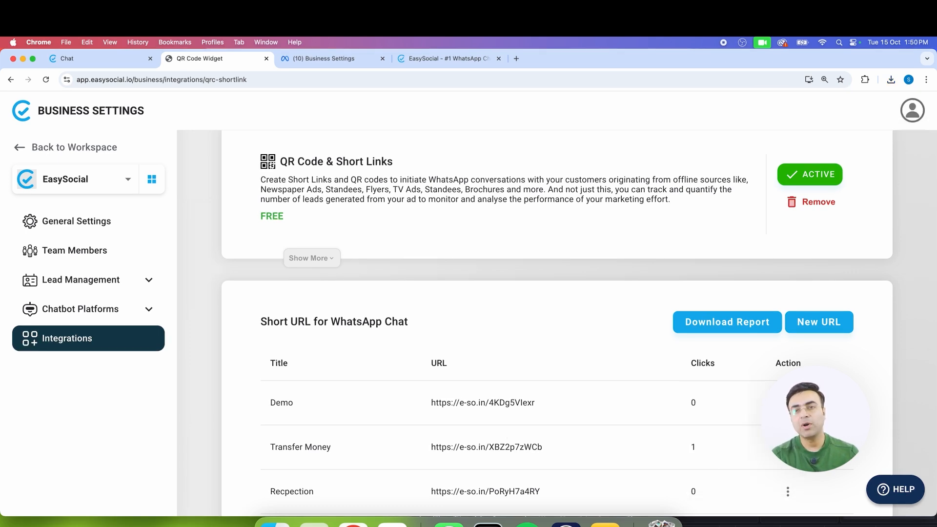
click(788, 403)
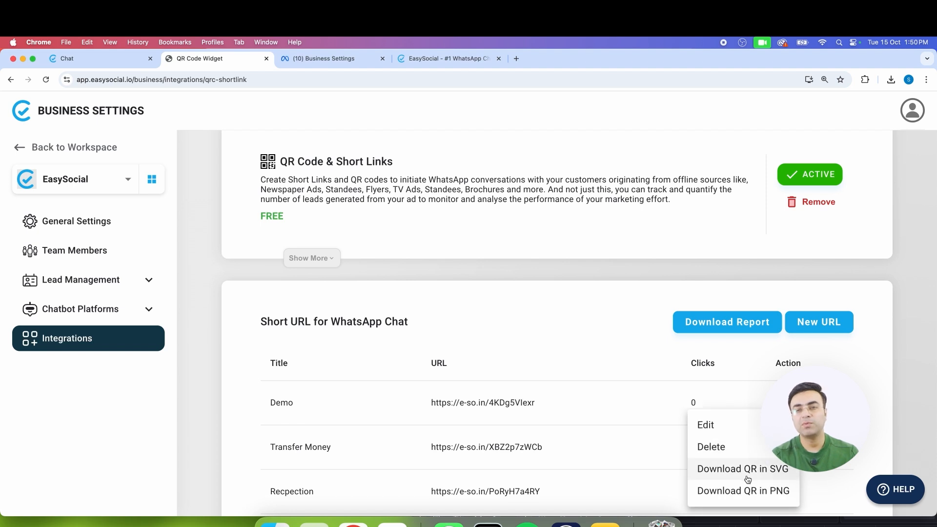
click(747, 492)
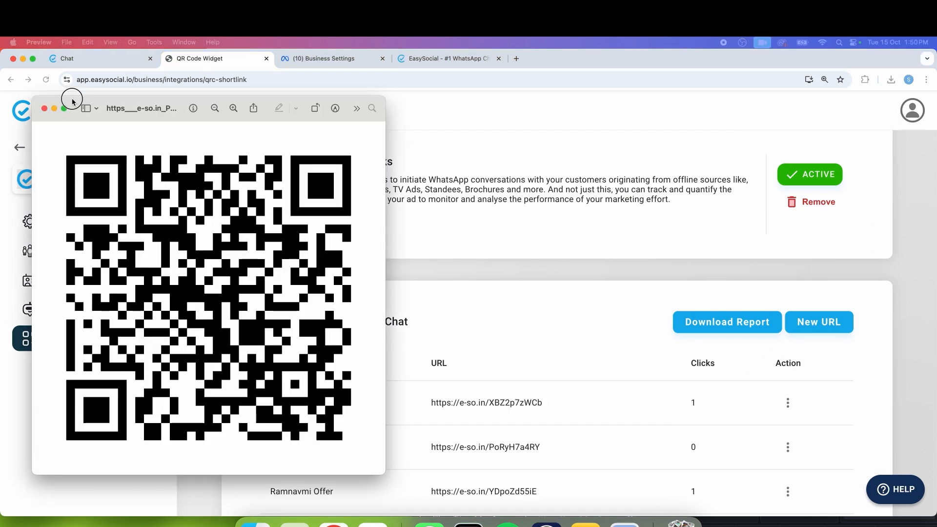
click(72, 102)
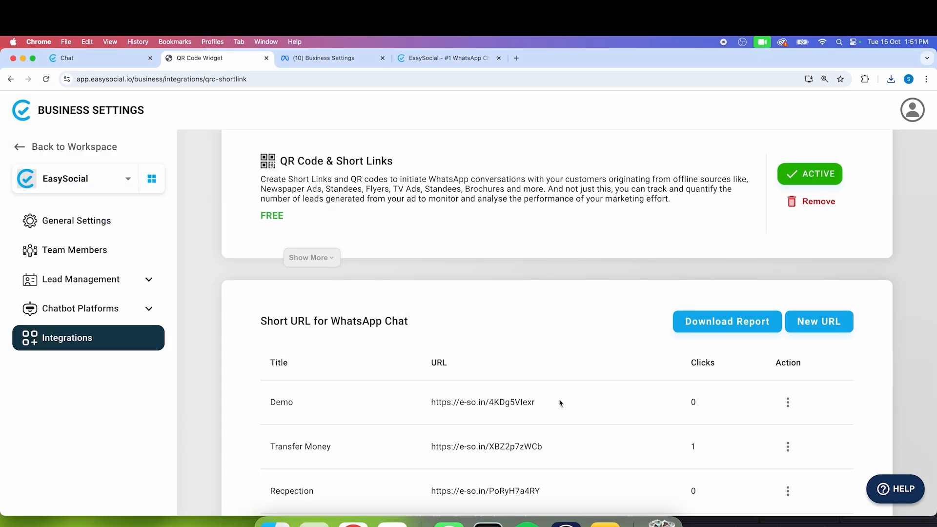
Open the copied Demo short link in a new tab, continue to WhatsApp, then reload the short links page
triple_click(530, 404)
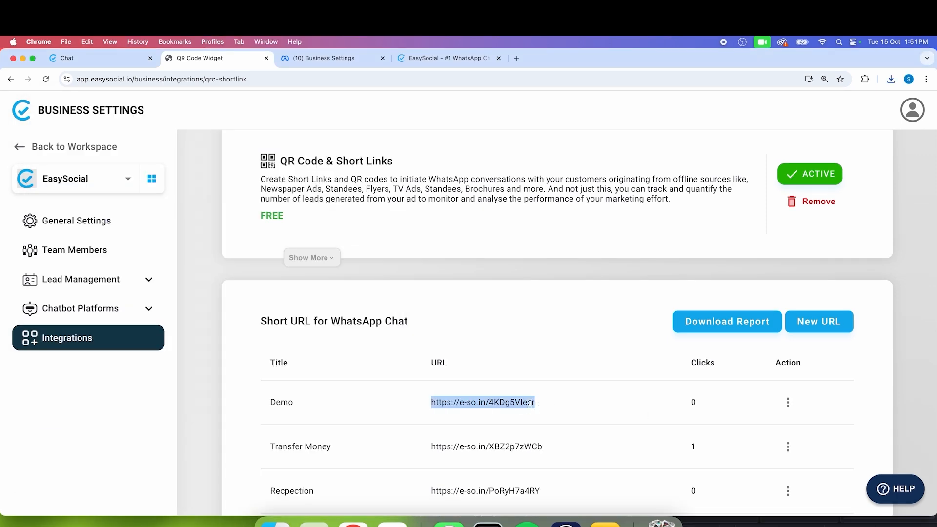
key(ctrl+c)
key(ctrl+t)
key(ctrl+v)
key(Return)
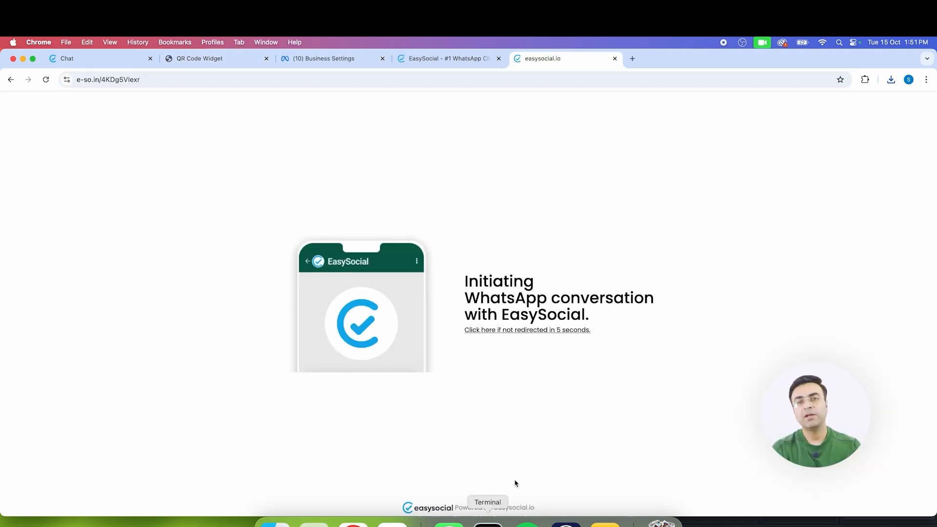
click(555, 329)
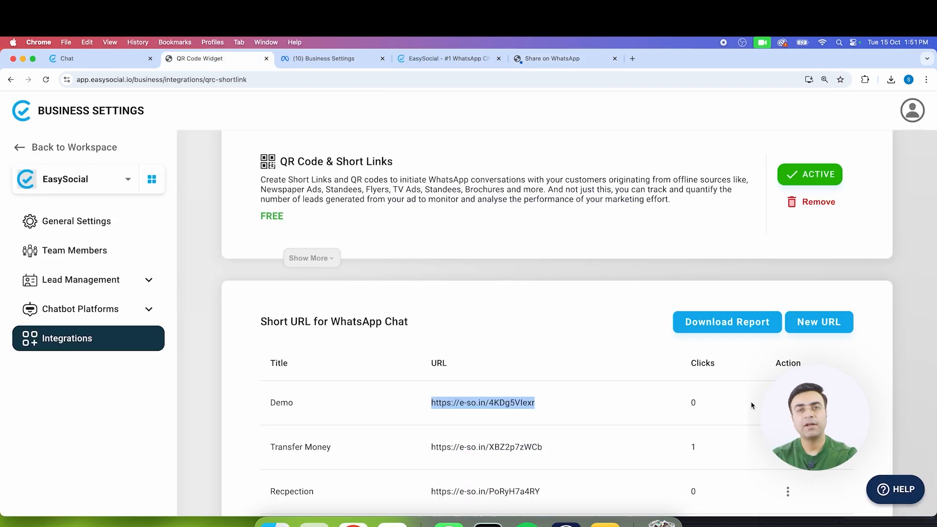
key(super+r)
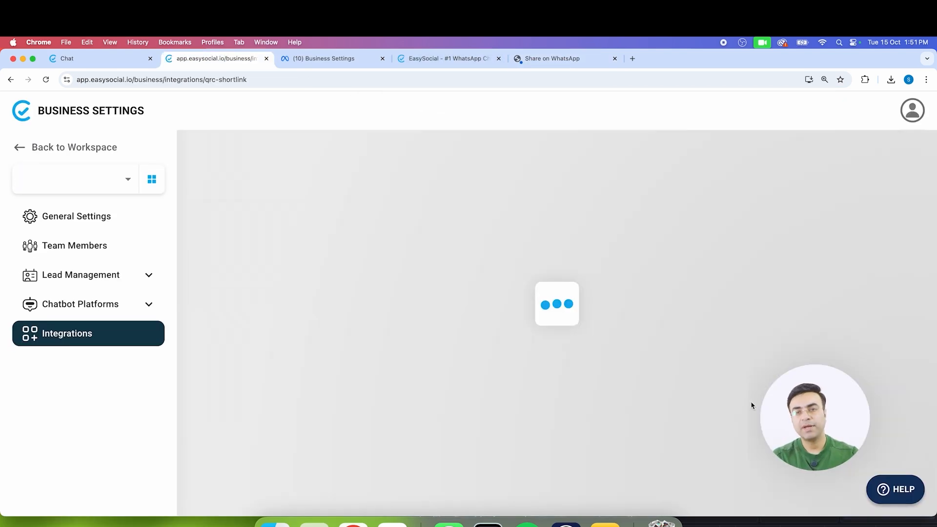
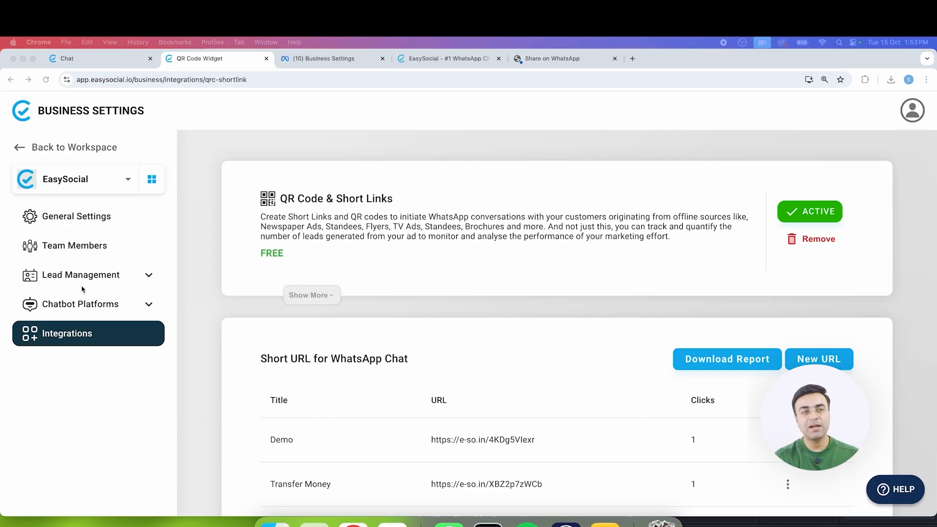
Open the WhatsApp Chatbot Builder under Chatbot Platforms
click(76, 304)
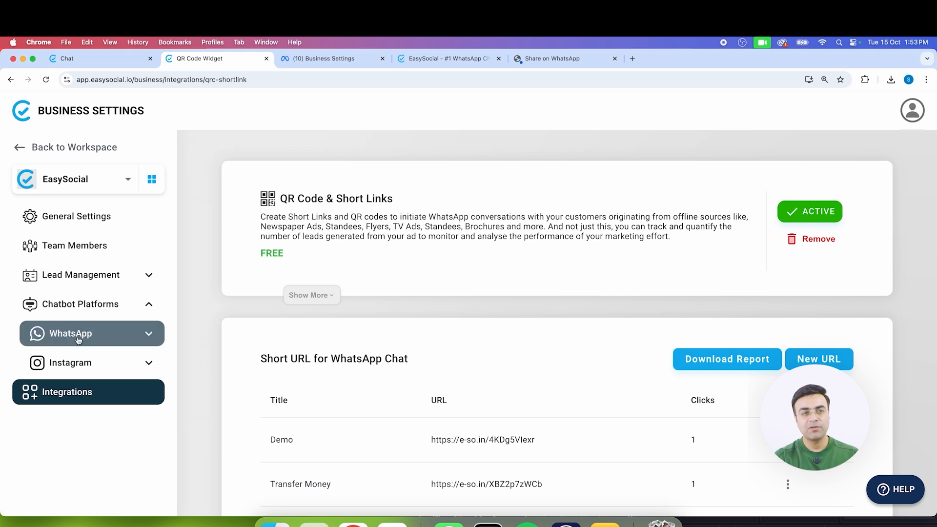
click(79, 337)
click(84, 396)
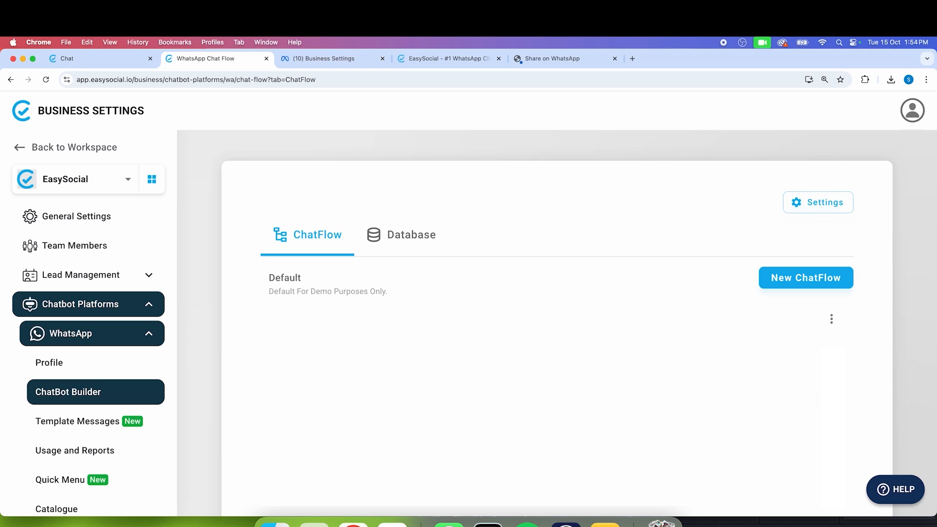
Start a new ChatFlow from pre-built ChatFlows and browse the template list
click(789, 280)
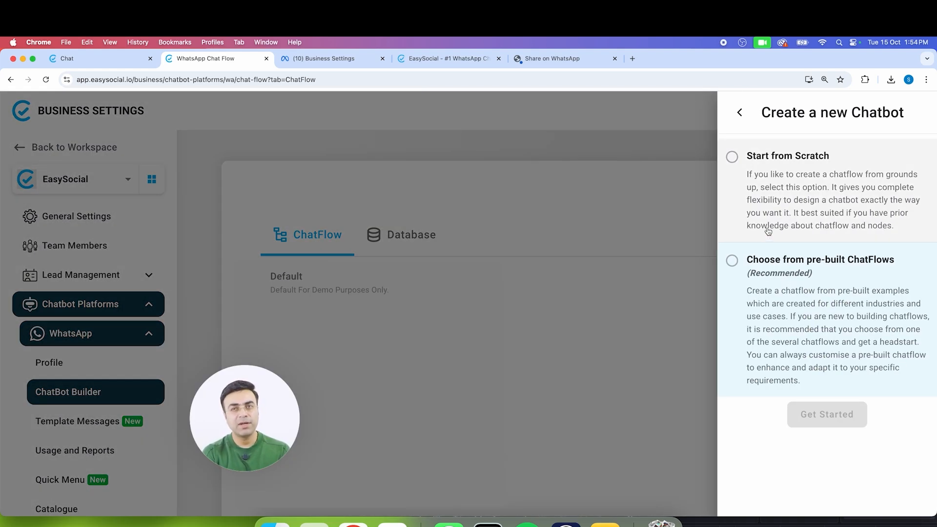
click(770, 290)
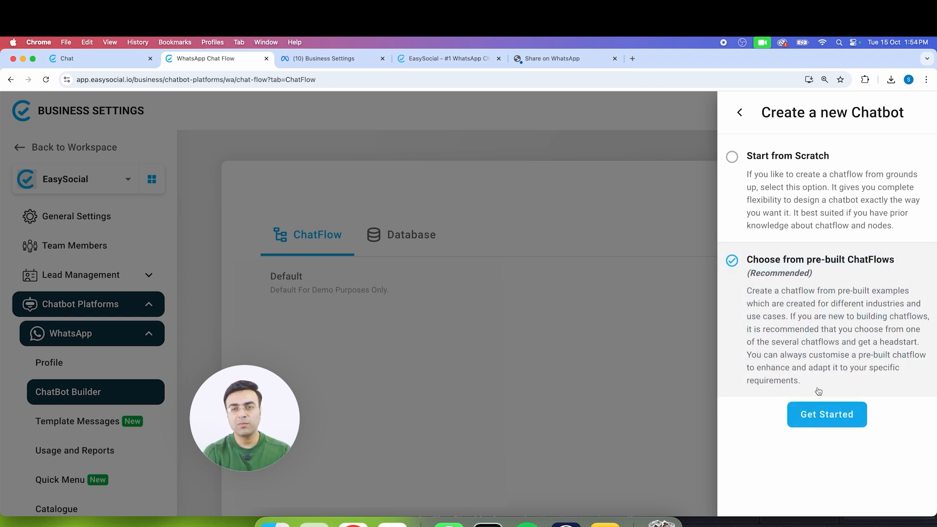
click(819, 415)
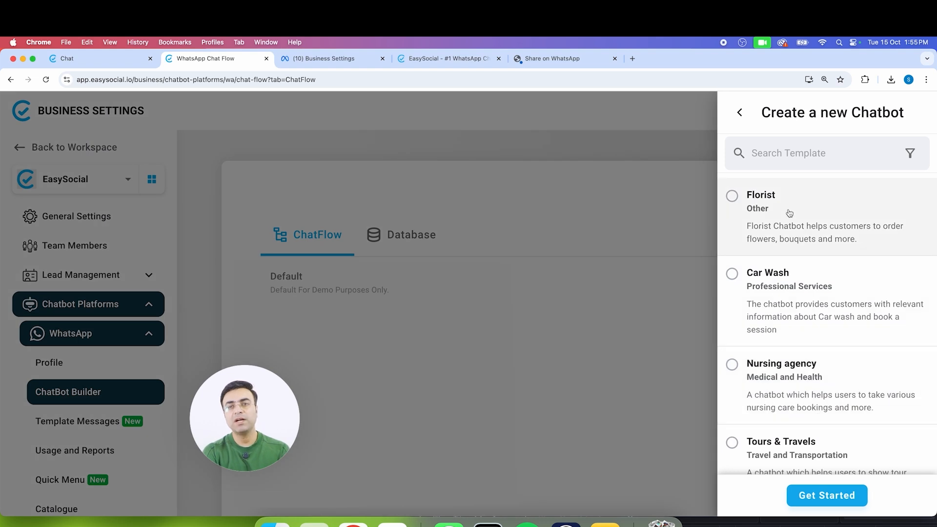
scroll(789, 213, down, 1)
scroll(789, 213, down, 5)
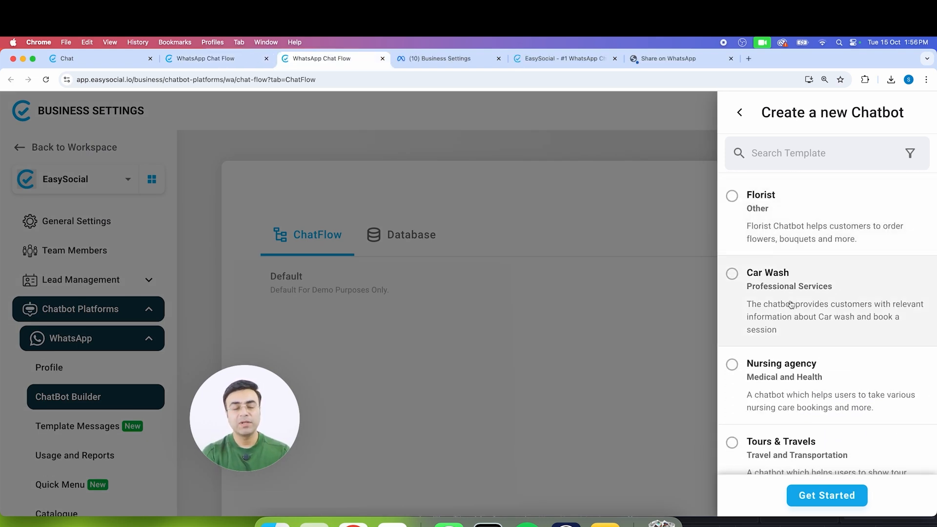
Apply the Nursing agency chatflow template and upload the nurses image as its logo
click(791, 389)
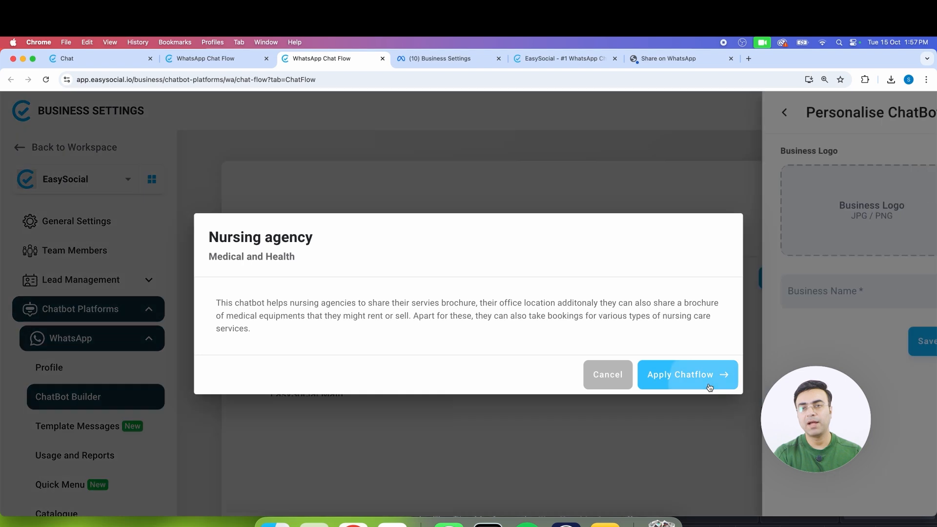
click(709, 388)
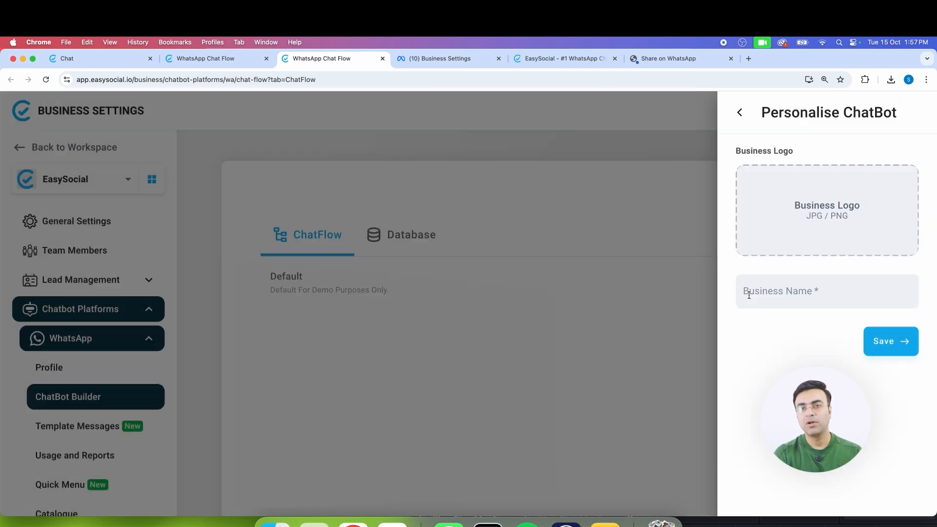
click(798, 218)
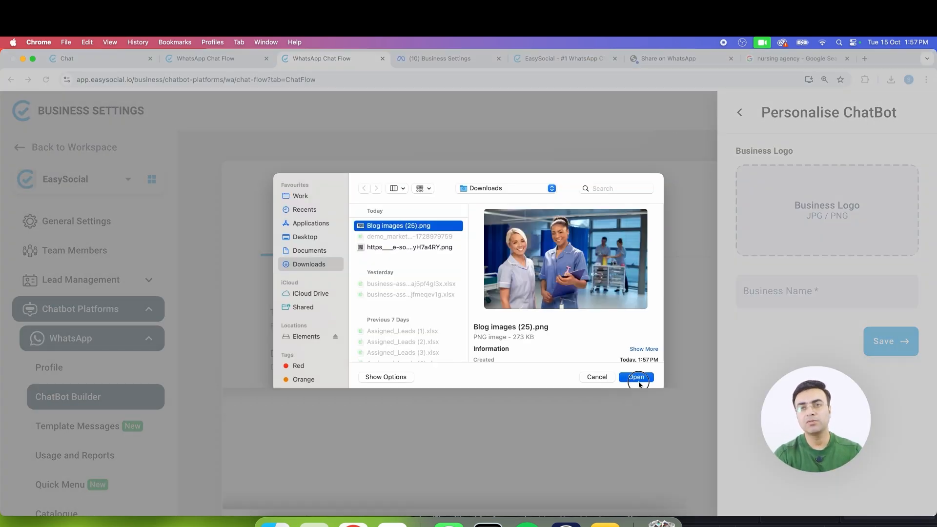
click(636, 377)
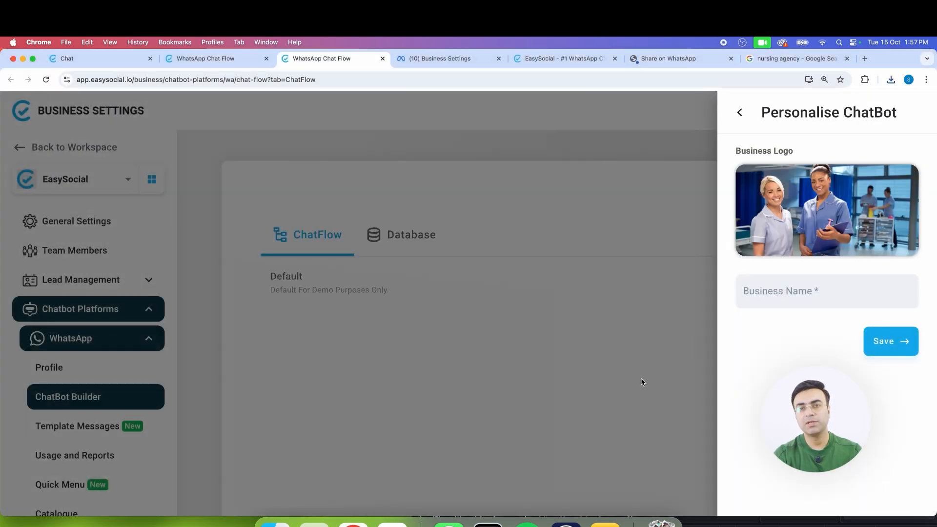
Enter the business name 'ABC Nursing', save, and open the flow for editing
click(756, 300)
text(ABC Nursing)
click(889, 342)
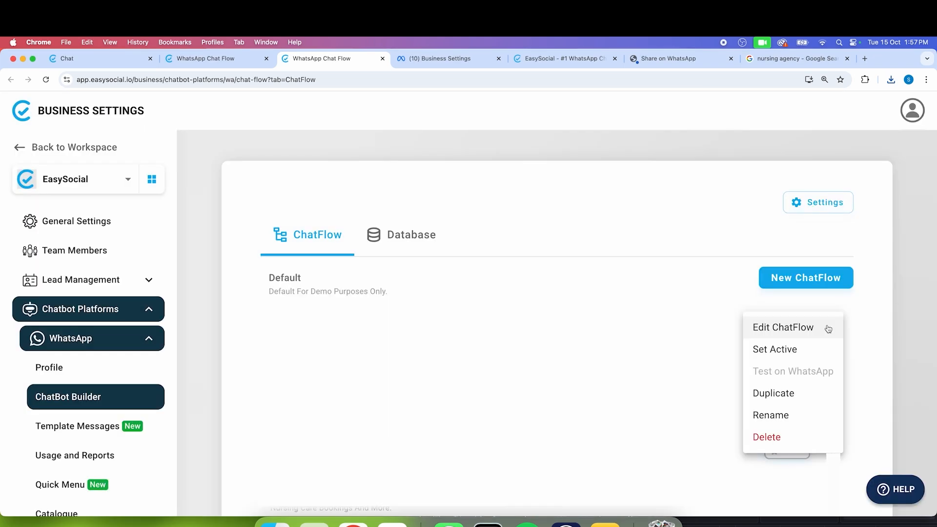
click(829, 329)
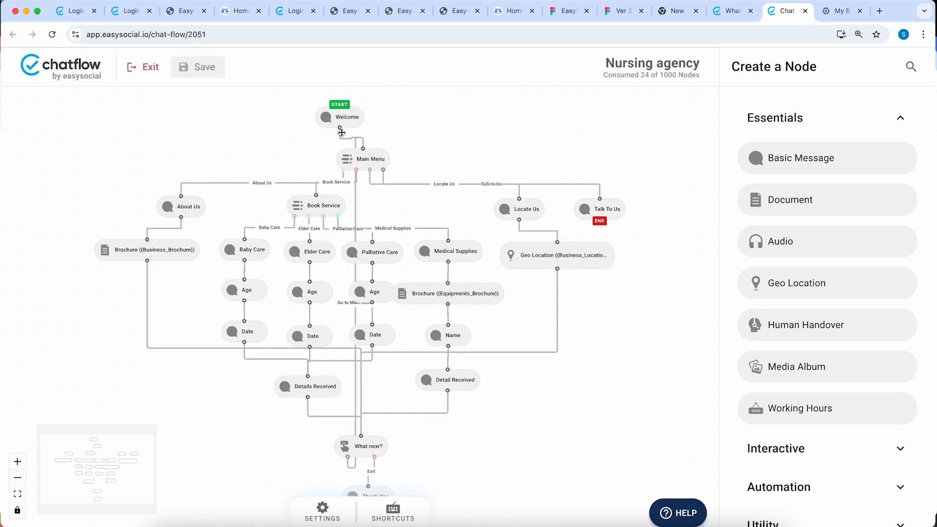
Rearrange the flow canvas, moving the Welcome node to the right
scroll(417, 117, up, 5)
drag(417, 118, 483, 128)
scroll(484, 126, down, 5)
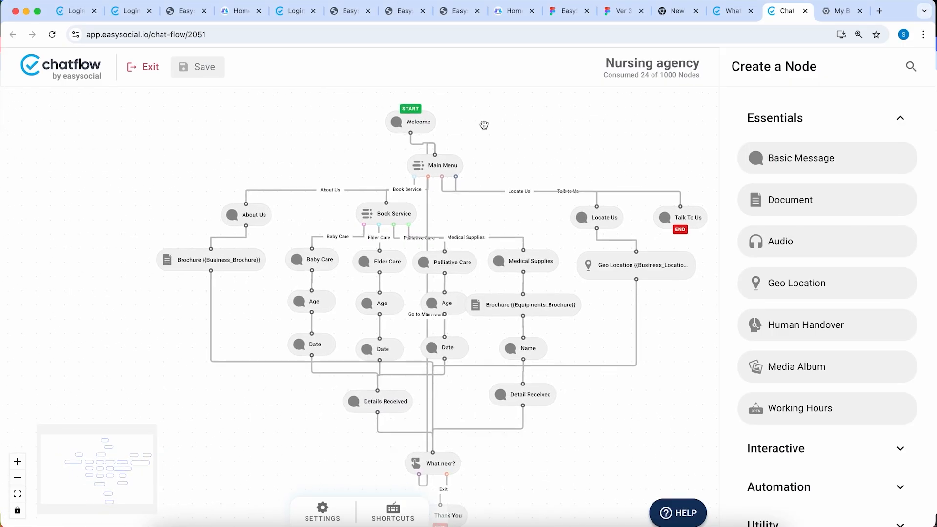
drag(484, 125, 452, 125)
scroll(452, 125, up, 3)
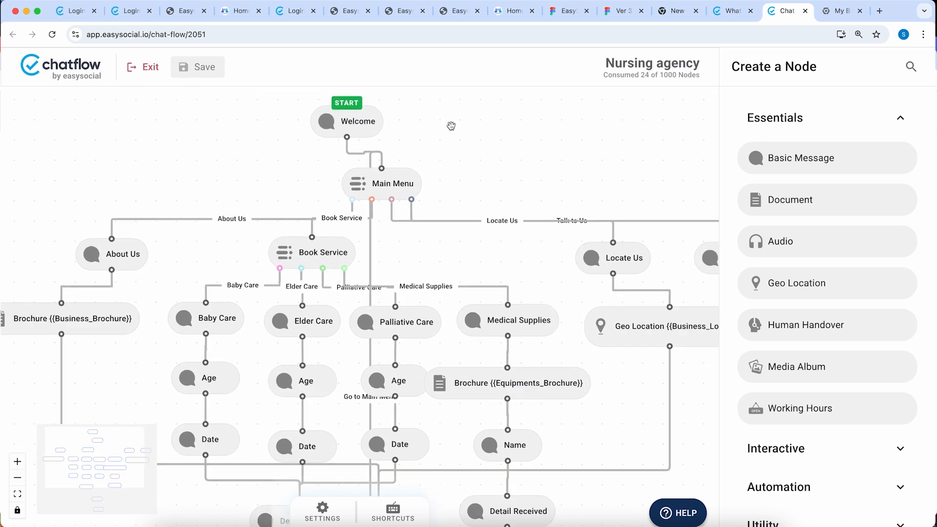
click(366, 121)
drag(365, 121, 525, 115)
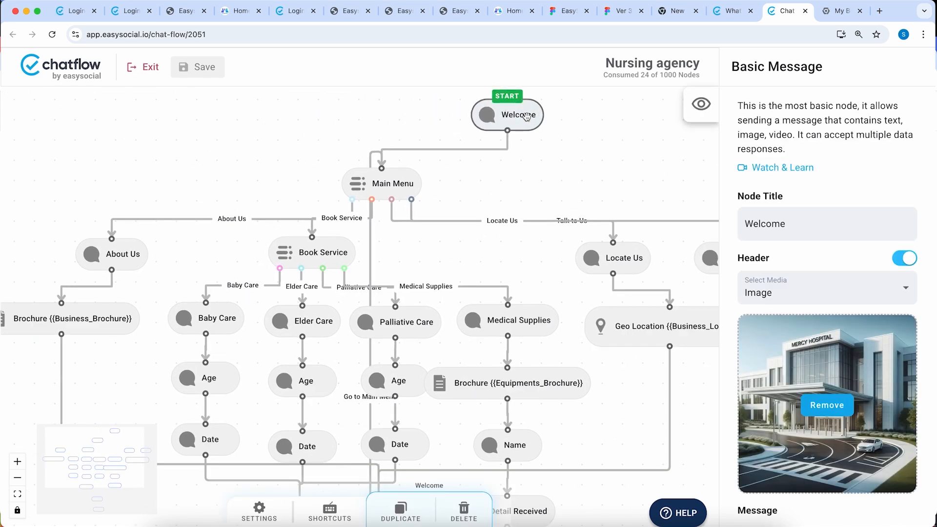
drag(600, 153, 552, 152)
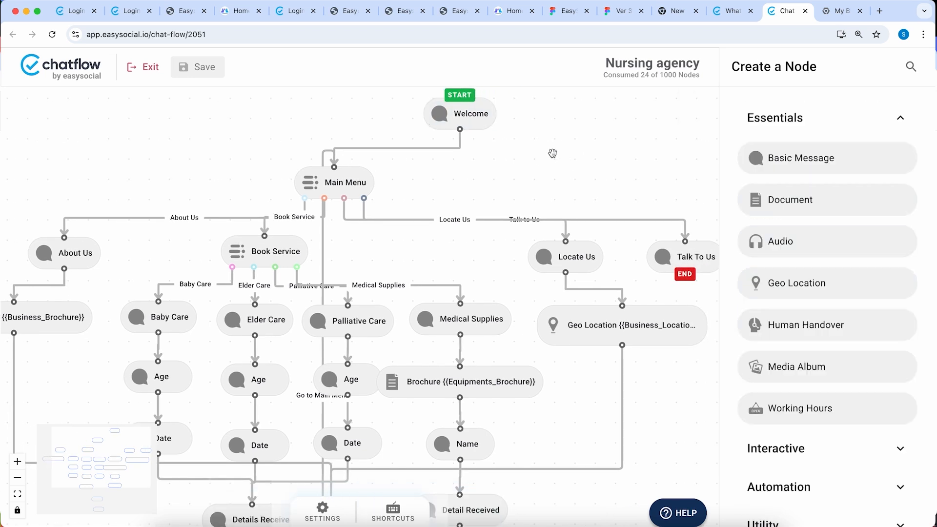
Drag a Basic Message node from the essential node types onto the canvas
scroll(805, 150, down, 4)
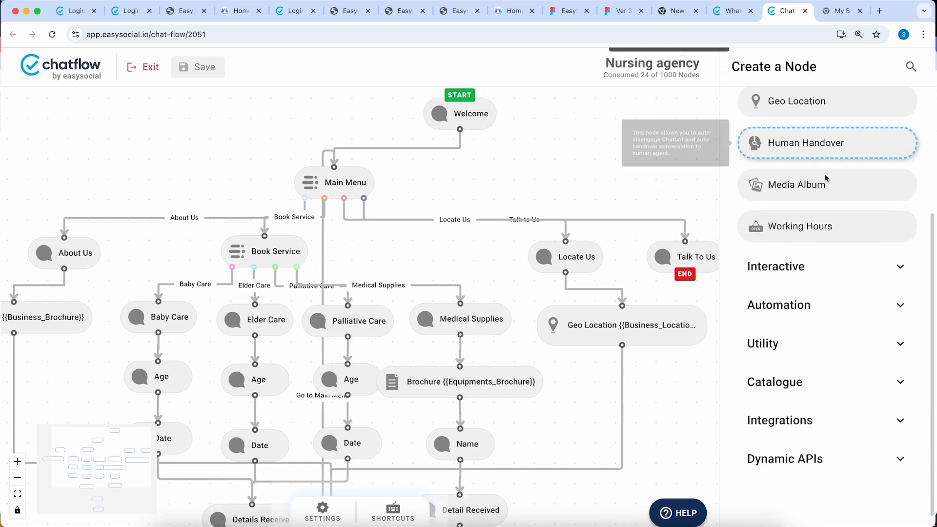
click(805, 266)
scroll(806, 272, up, 4)
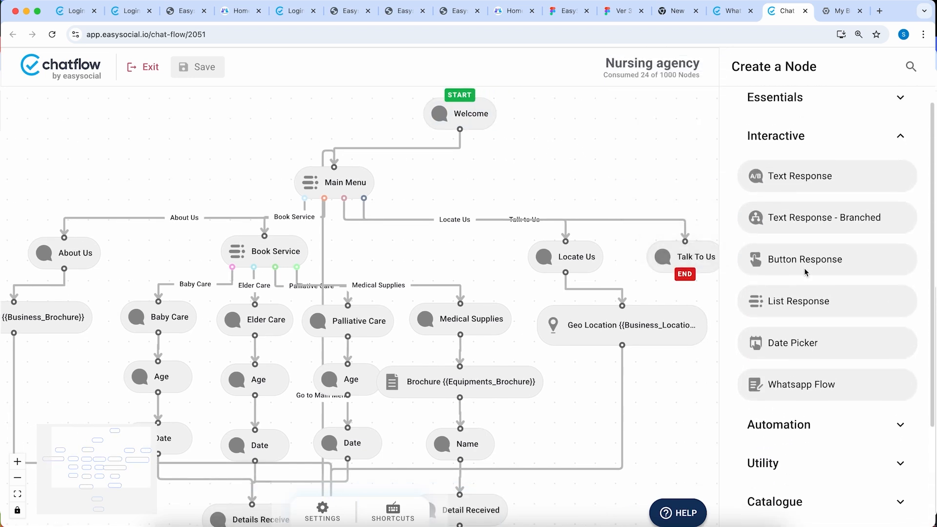
click(781, 118)
drag(782, 154, 588, 178)
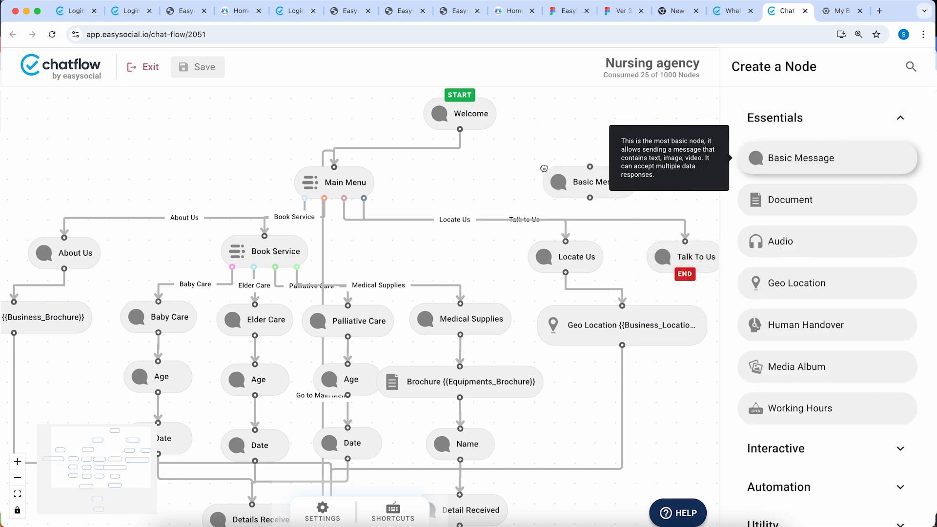
Replace the Welcome→Main Menu link with Welcome→Basic Message→Main Menu
click(446, 148)
key(BackSpace)
drag(576, 194, 494, 189)
drag(460, 129, 510, 157)
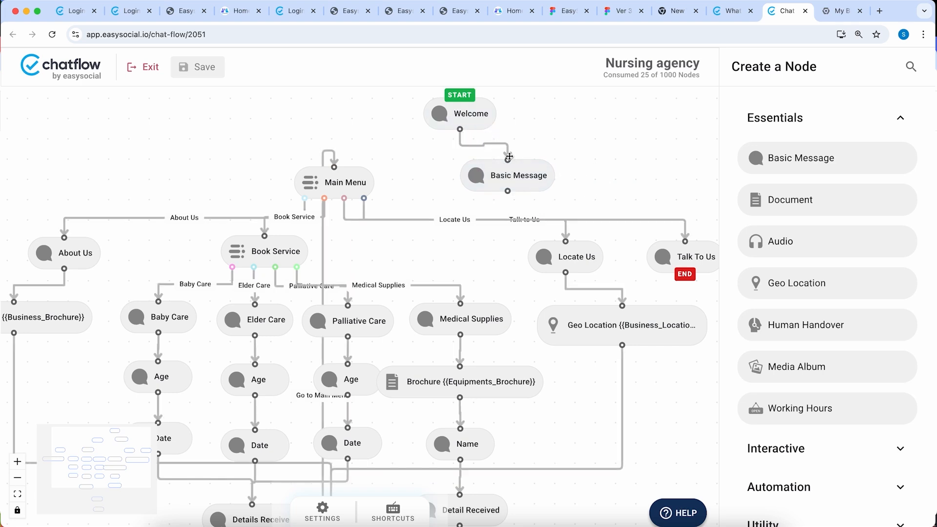
drag(508, 191, 334, 164)
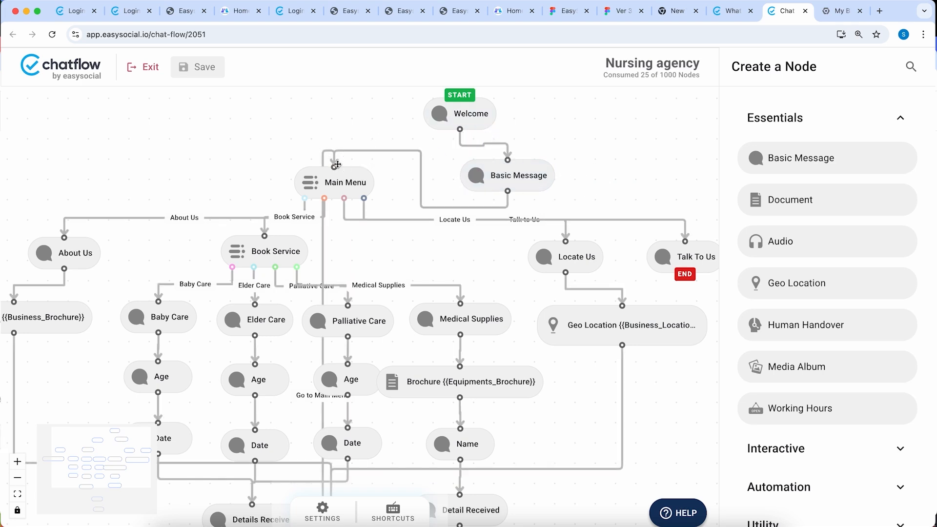
Preview the new Basic Message node as a chat, then close the preview
click(504, 176)
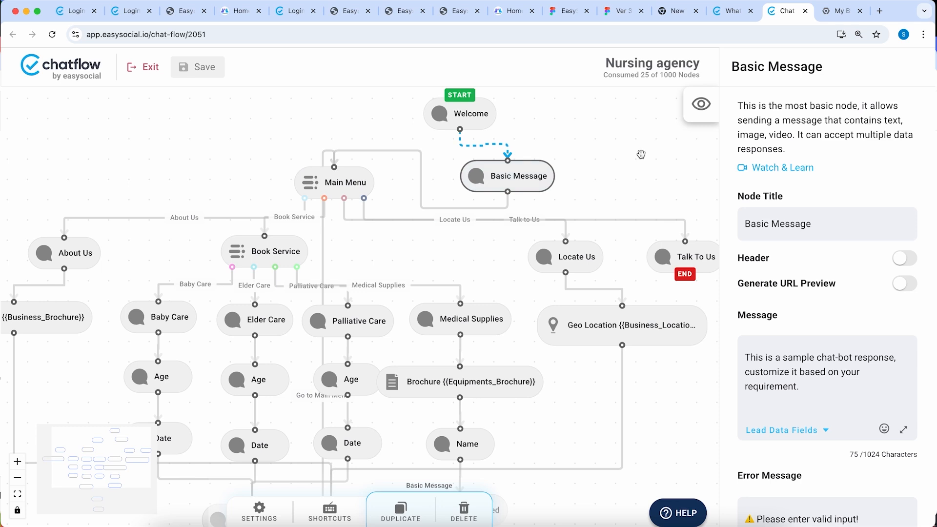
scroll(776, 195, down, 5)
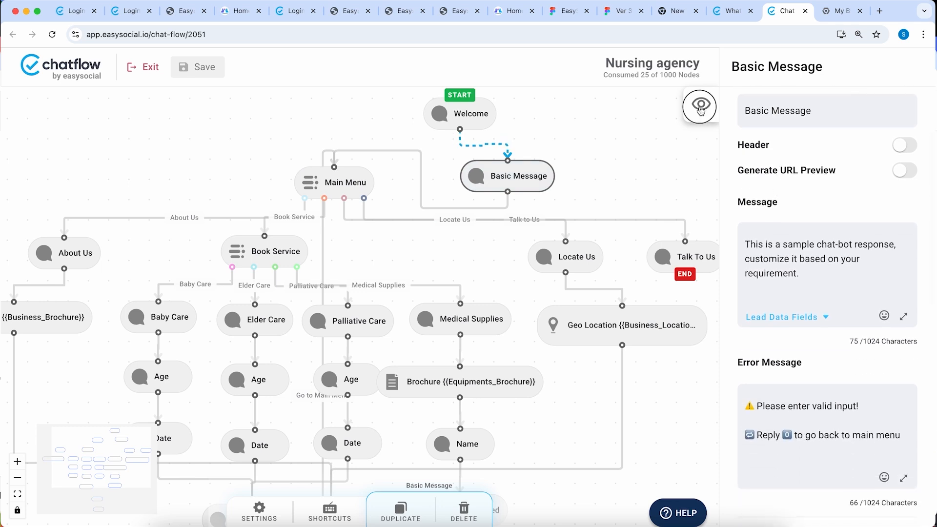
click(701, 109)
click(694, 69)
Preview the Main Menu message and its list choices, scrolling through its settings
click(335, 178)
click(694, 106)
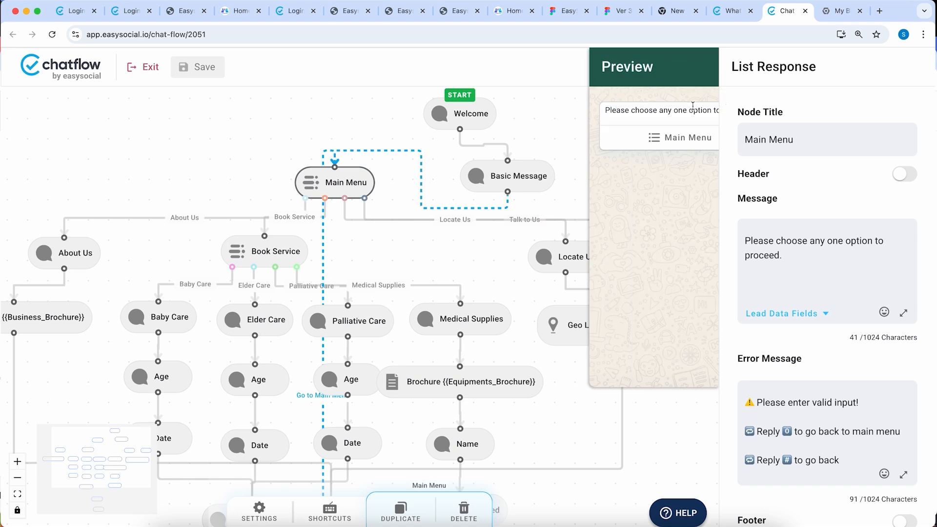
click(627, 138)
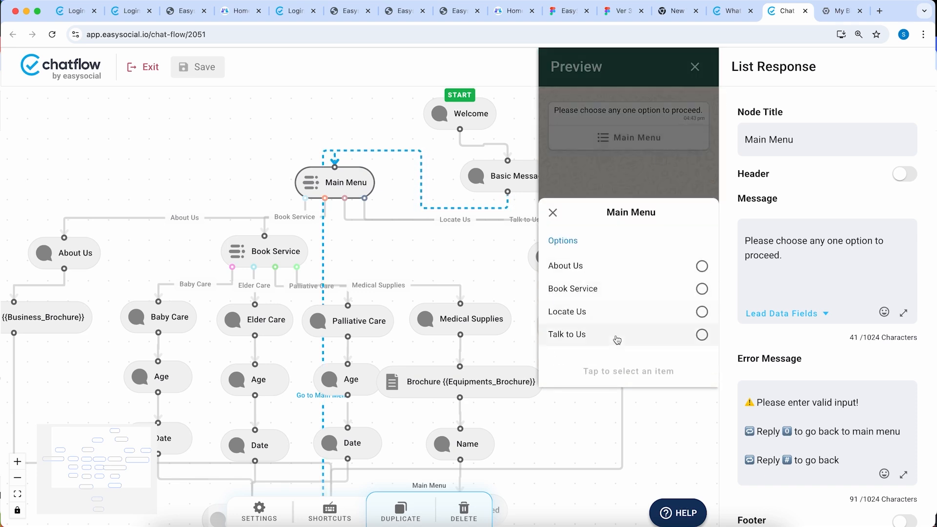
scroll(809, 264, down, 5)
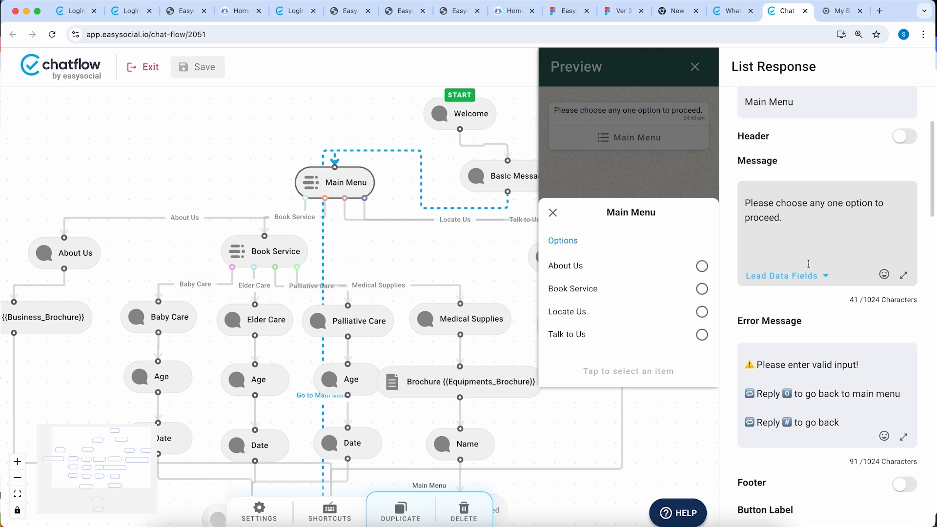
scroll(809, 264, down, 10)
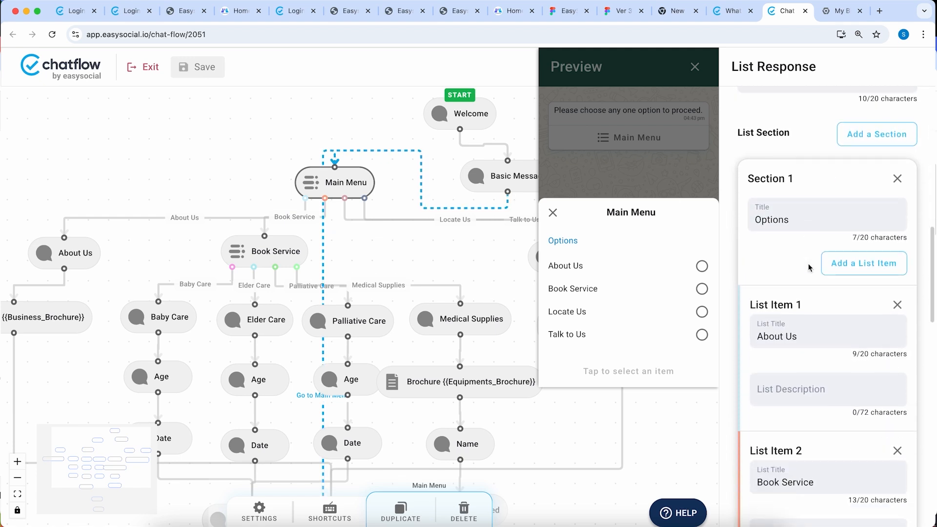
scroll(809, 268, down, 1)
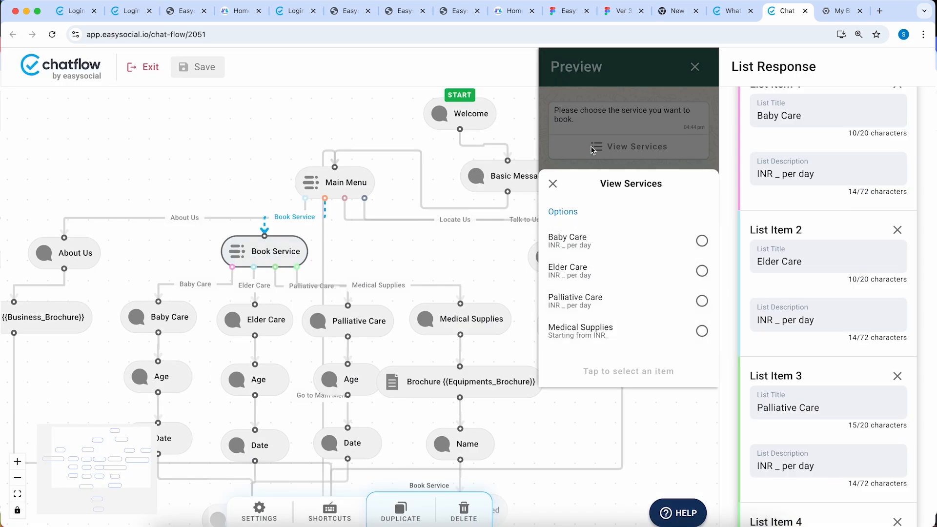
Reopen the service list preview, set Baby Care to 'INR 1000 per day', and open Baby Care
click(554, 184)
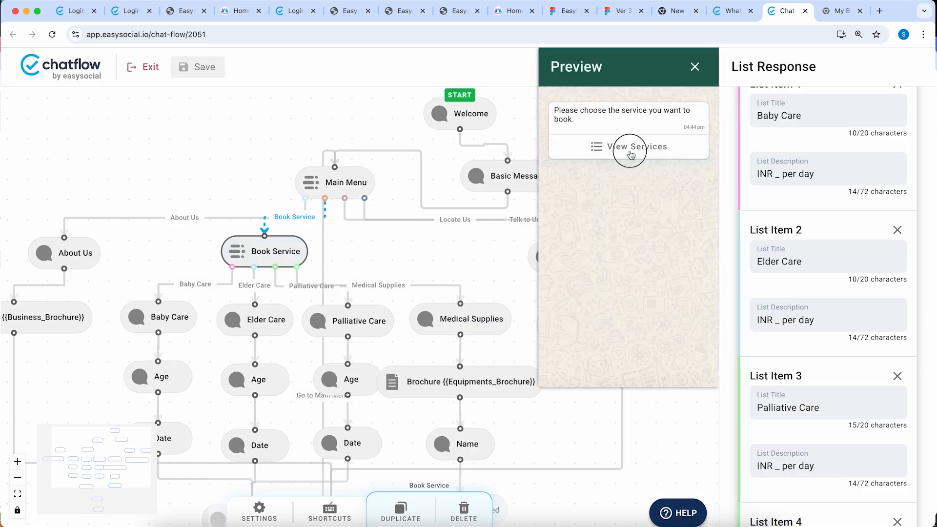
click(630, 149)
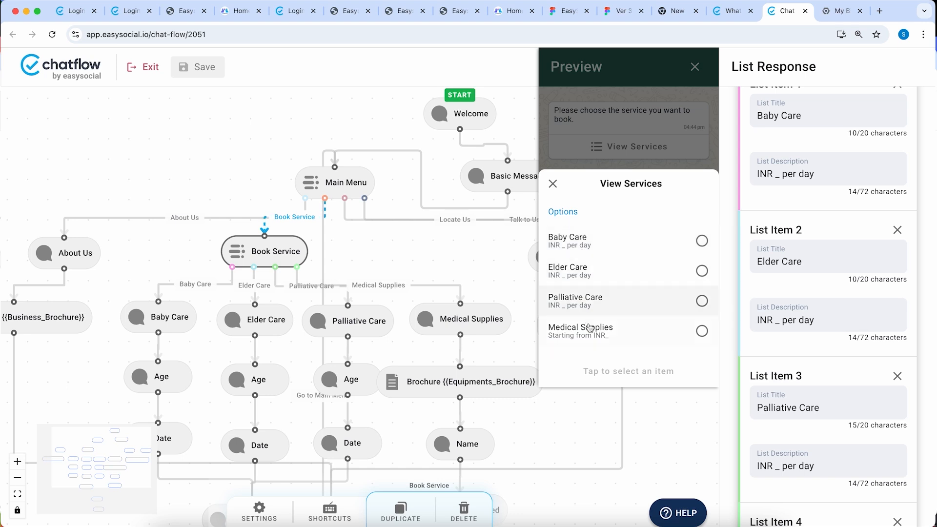
scroll(781, 274, up, 3)
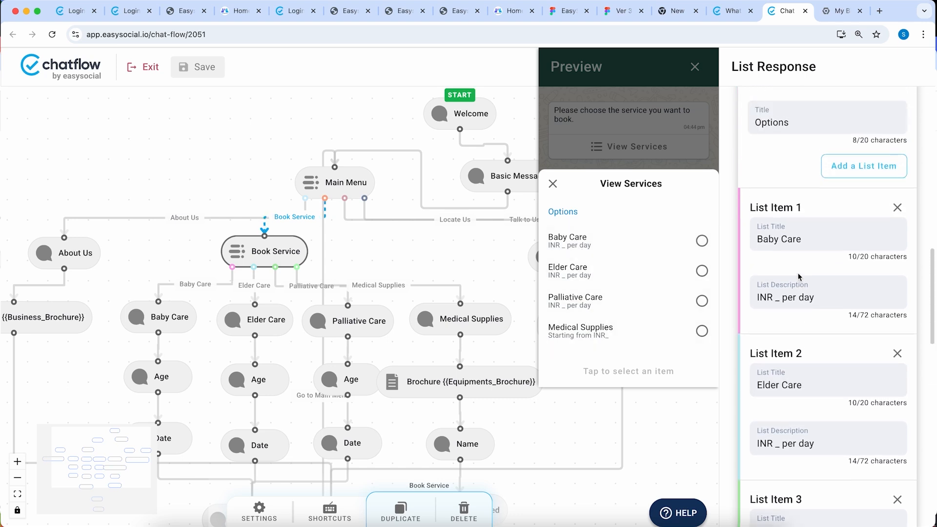
click(775, 332)
key(BackSpace)
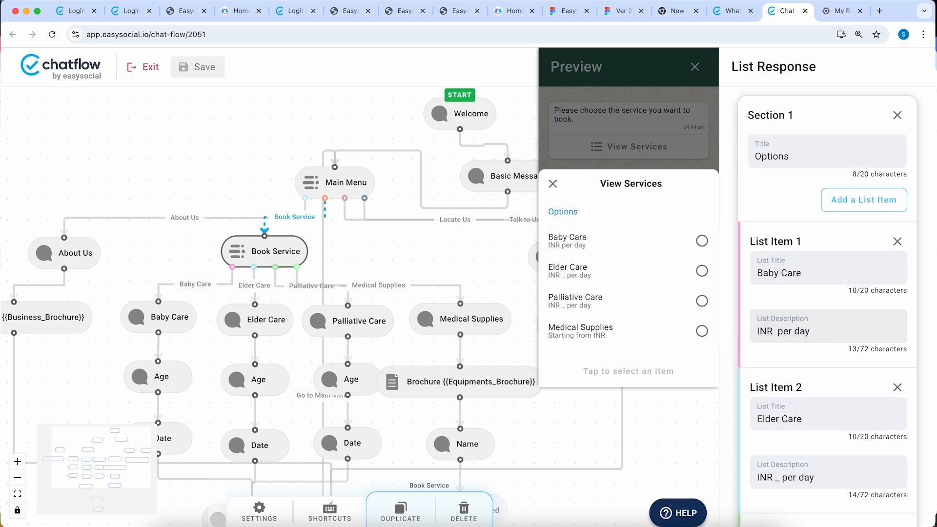
text(1000)
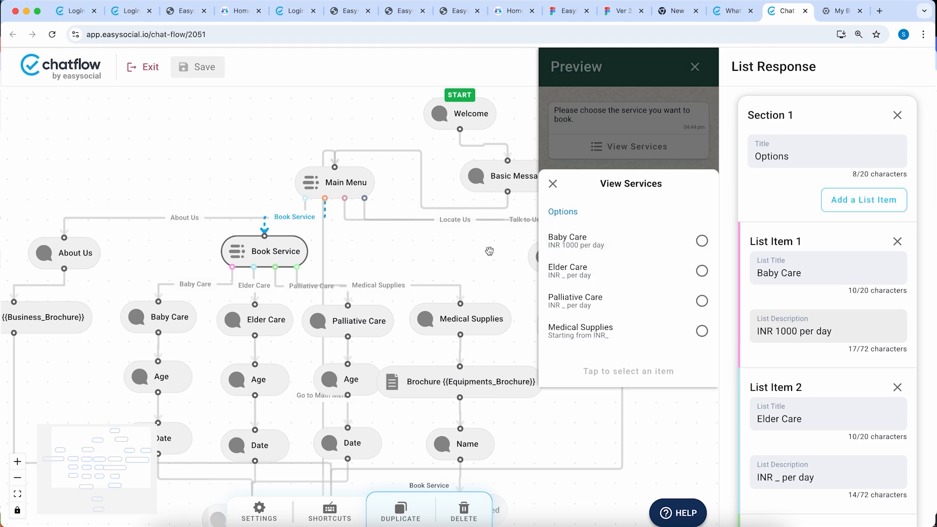
click(377, 266)
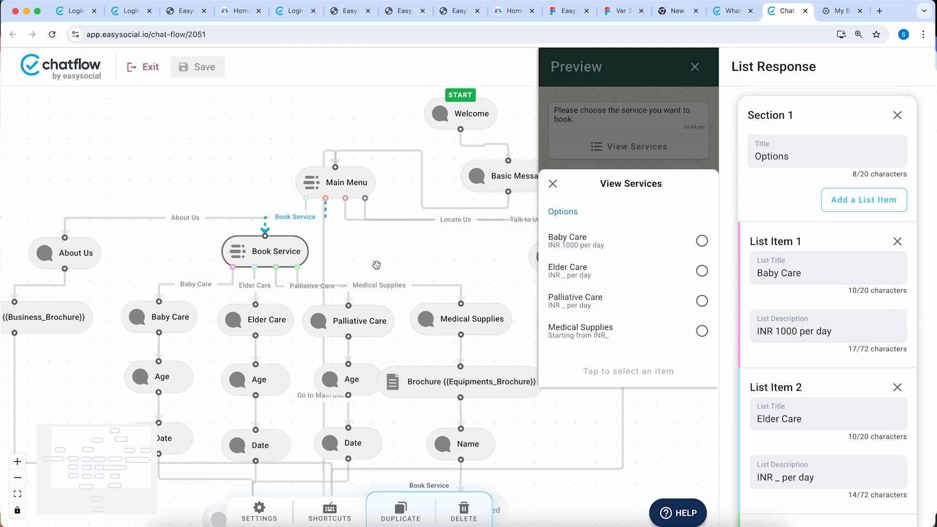
click(164, 315)
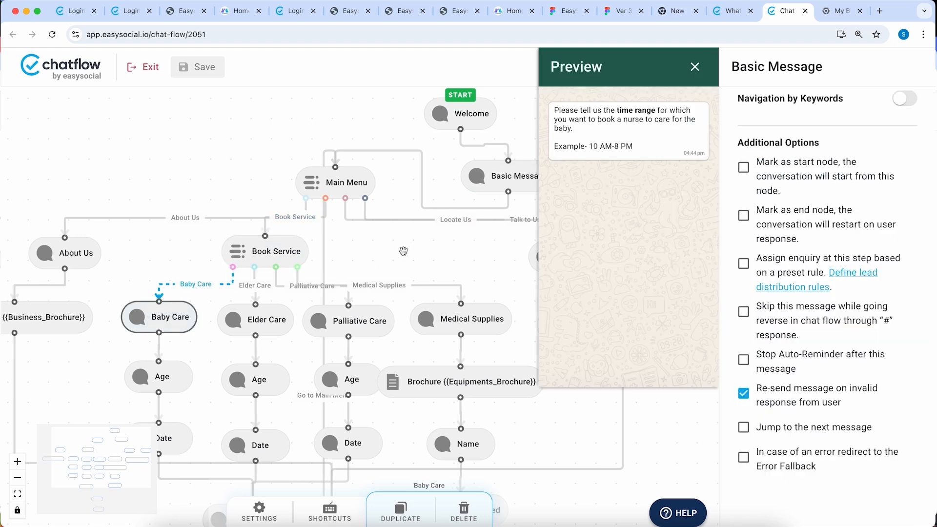
Preview the Baby Care branch's Age and Date questions, then close the preview and pan to START
drag(403, 251, 468, 191)
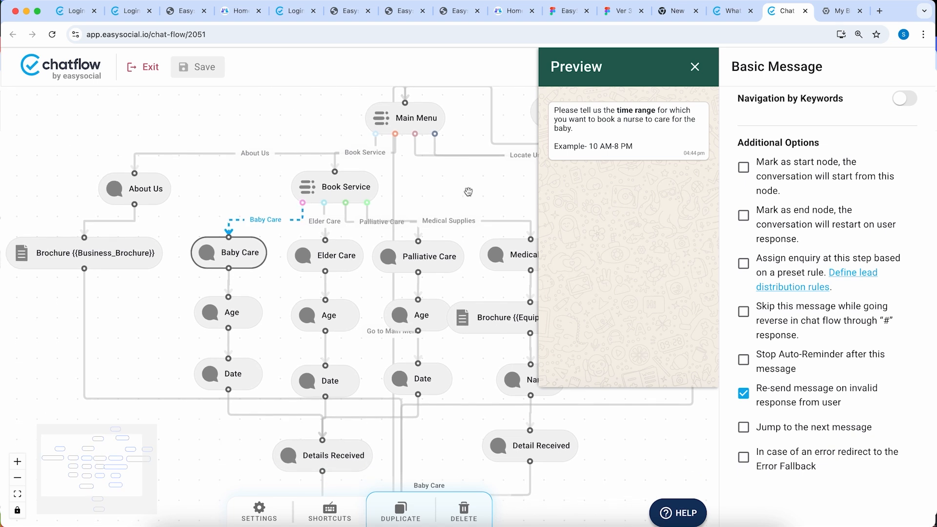
click(239, 313)
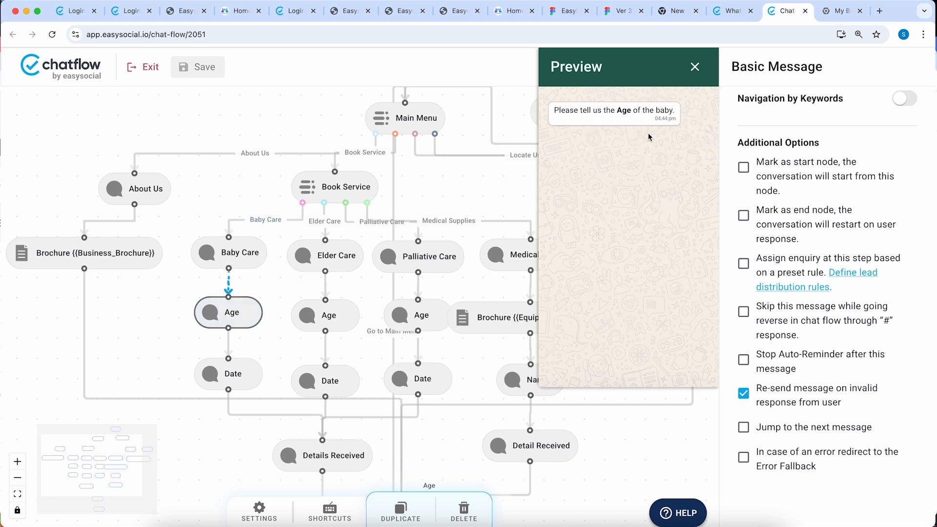
click(232, 376)
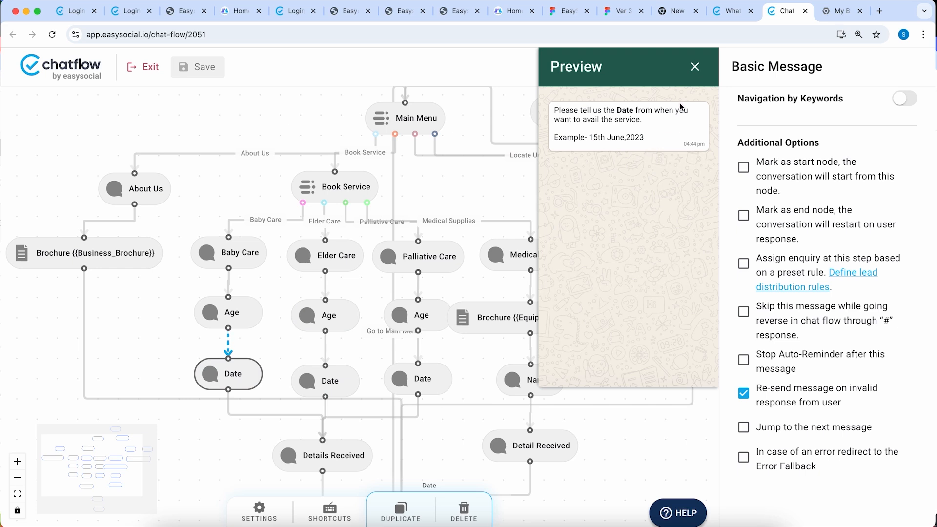
click(695, 67)
drag(548, 167, 542, 246)
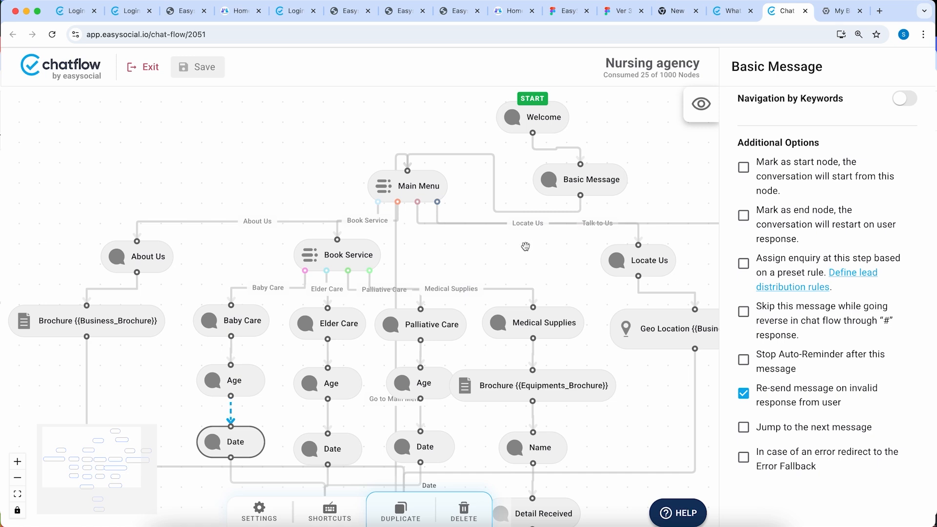
Open Main Menu's settings, play the list-responses tutorial video, then exit the chatflow builder
click(414, 185)
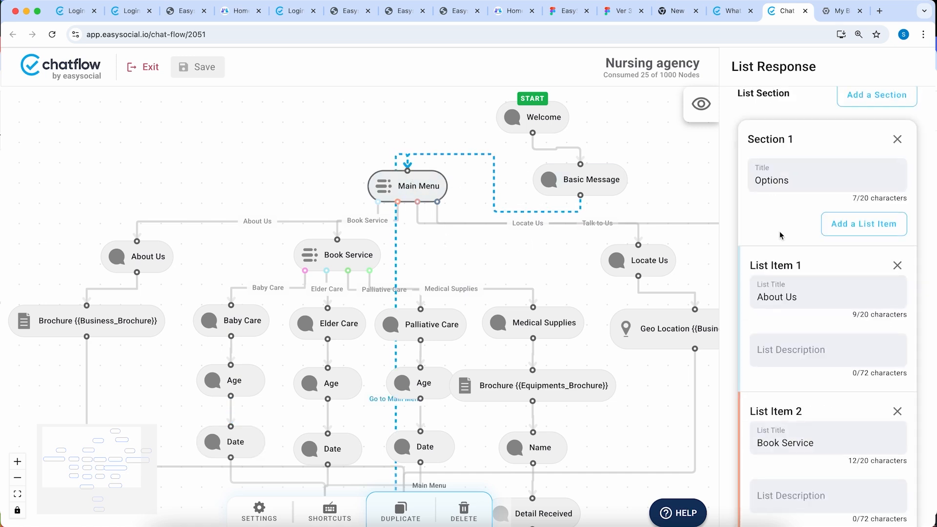
scroll(780, 236, up, 12)
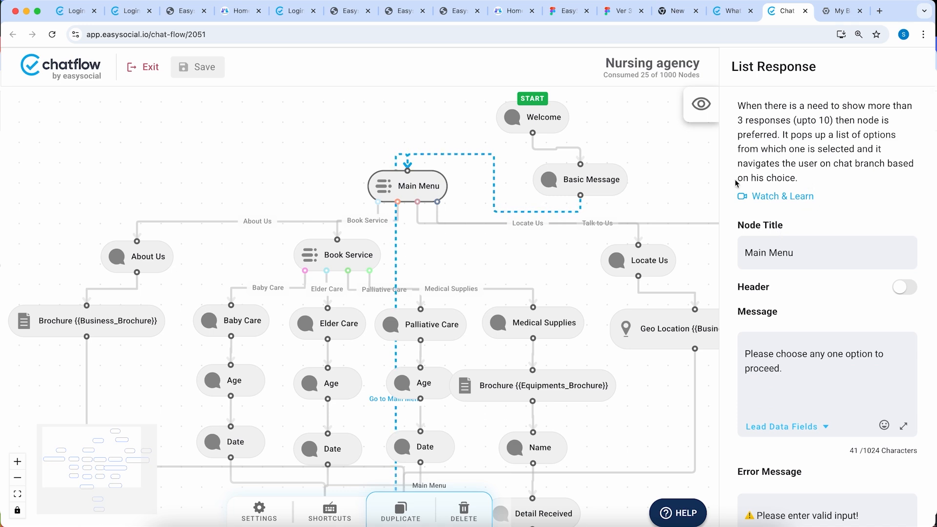
click(776, 196)
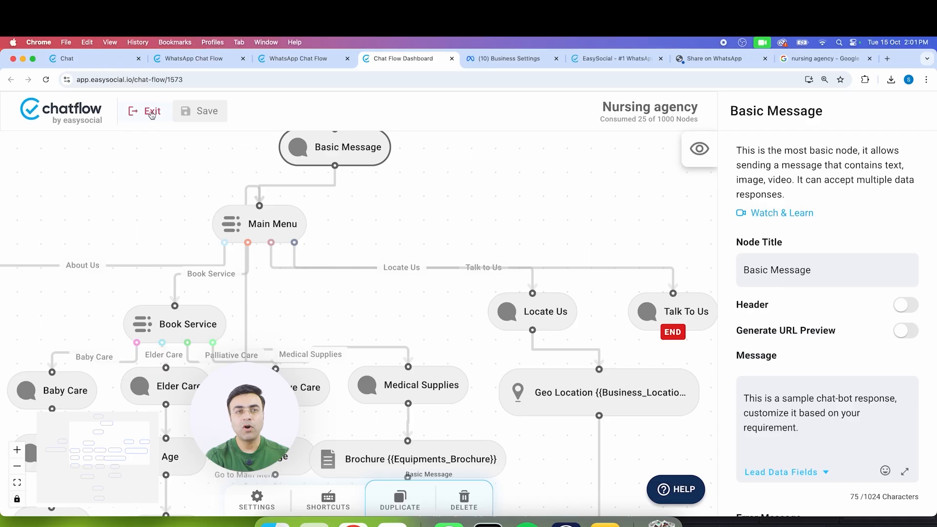
click(149, 111)
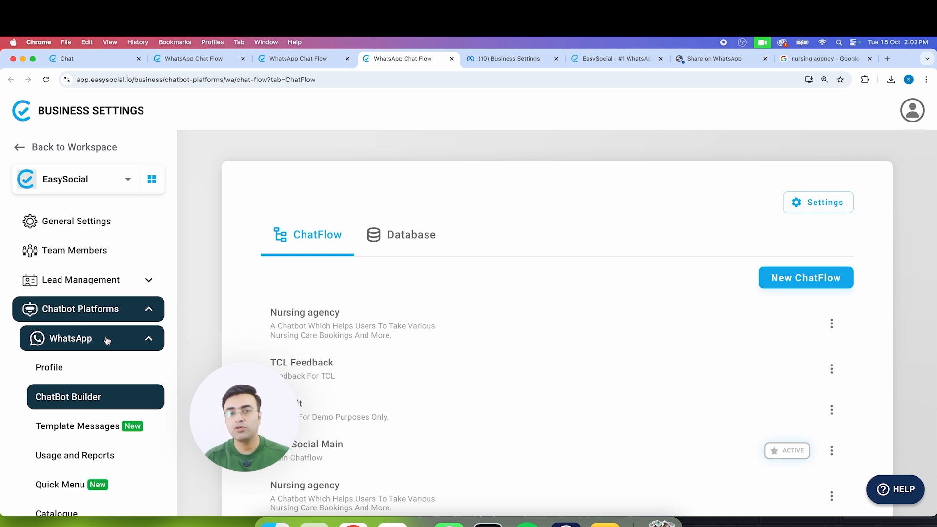
In Integrations, open ChatGPT and start a new model 'EasySocial v1', described 'This is a test model'
scroll(108, 340, down, 5)
click(73, 481)
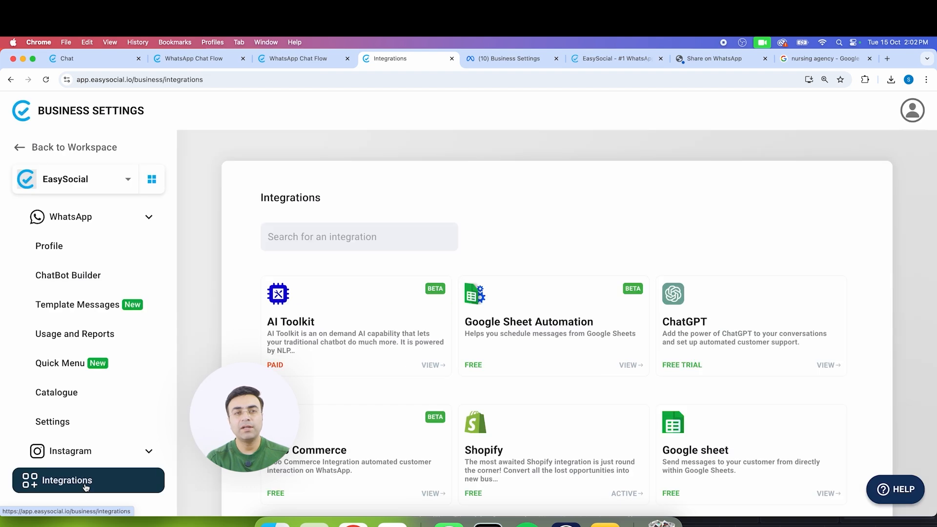
click(827, 366)
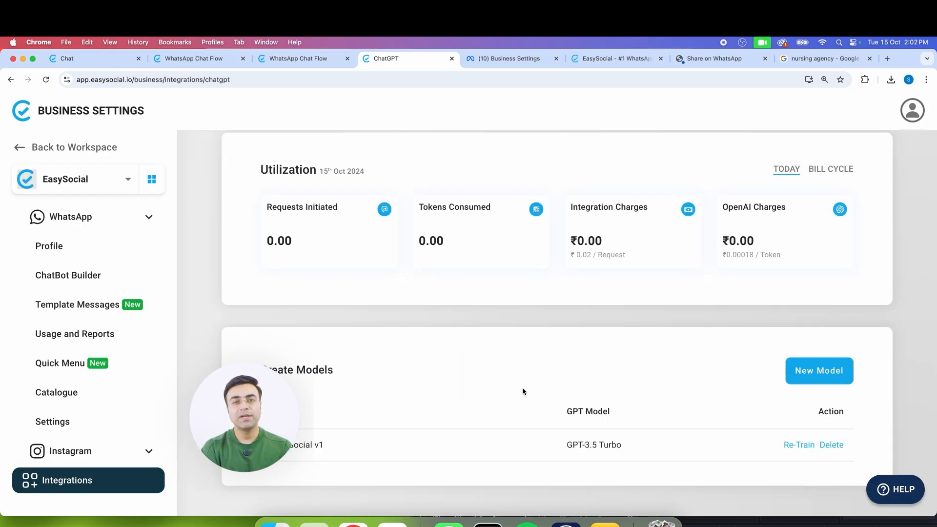
click(827, 374)
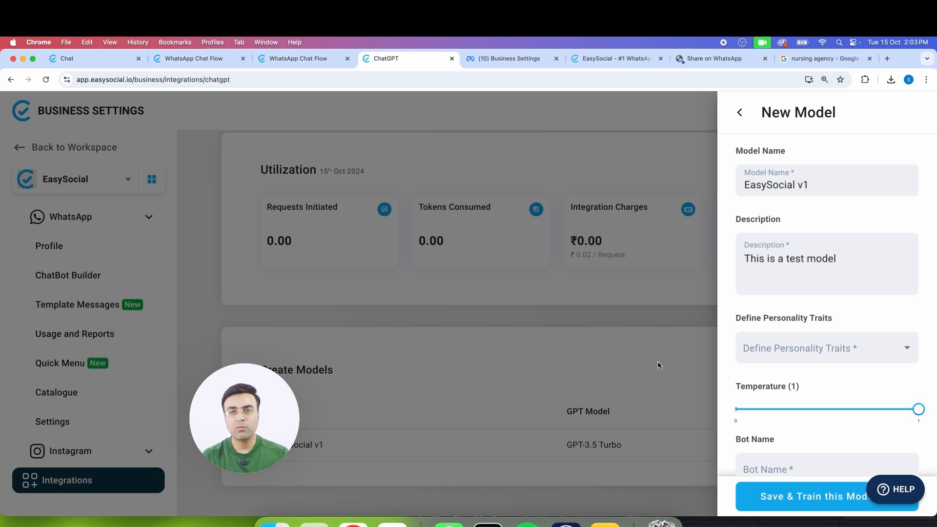
click(784, 348)
Give the model a Helpful personality and scroll through its training contexts
click(774, 422)
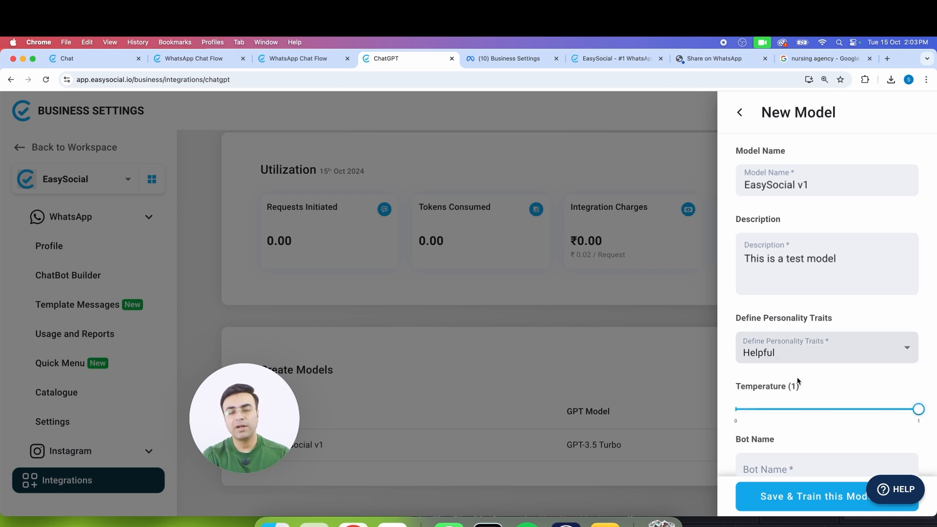
scroll(799, 382, down, 2)
drag(919, 344, 834, 359)
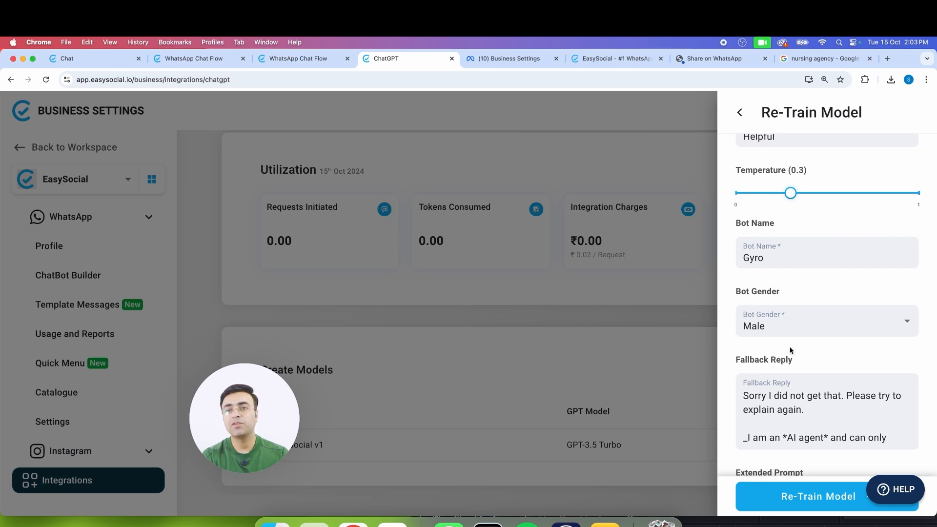
scroll(791, 348, down, 3)
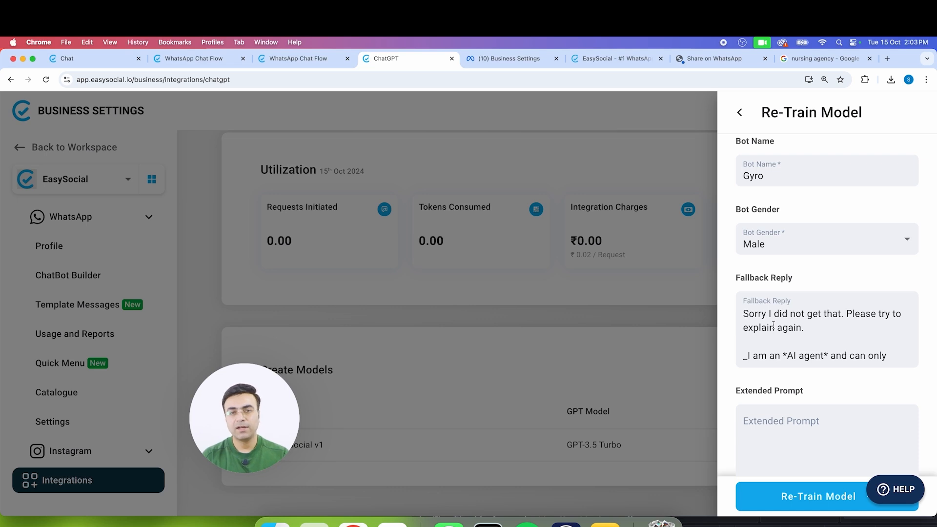
scroll(774, 325, down, 10)
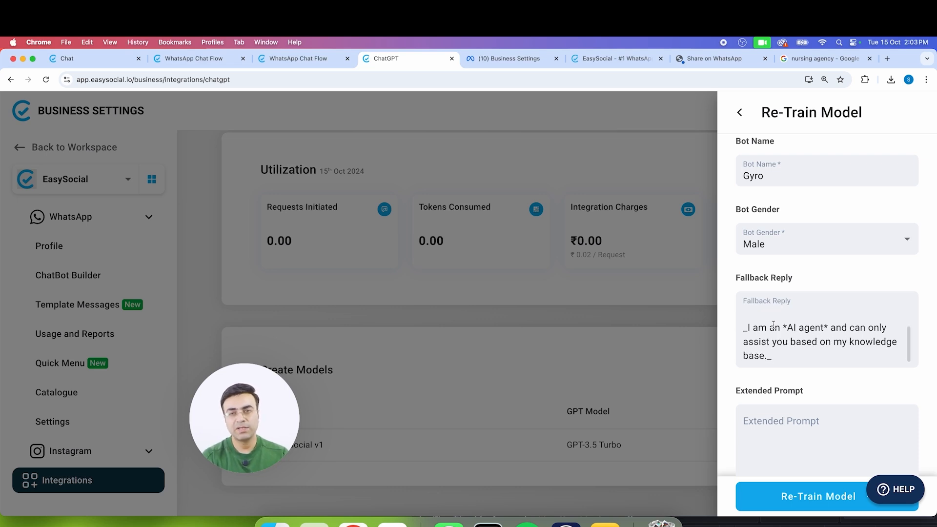
scroll(798, 397, down, 3)
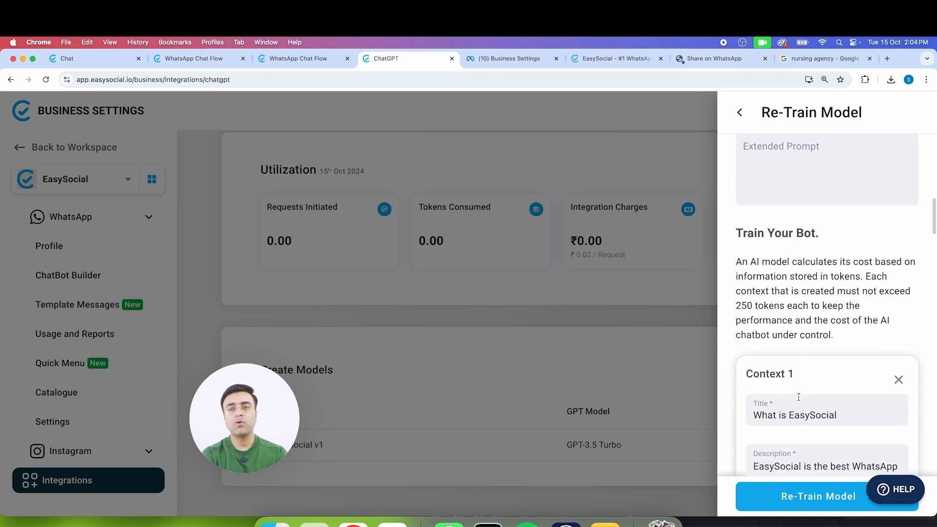
scroll(799, 397, down, 2)
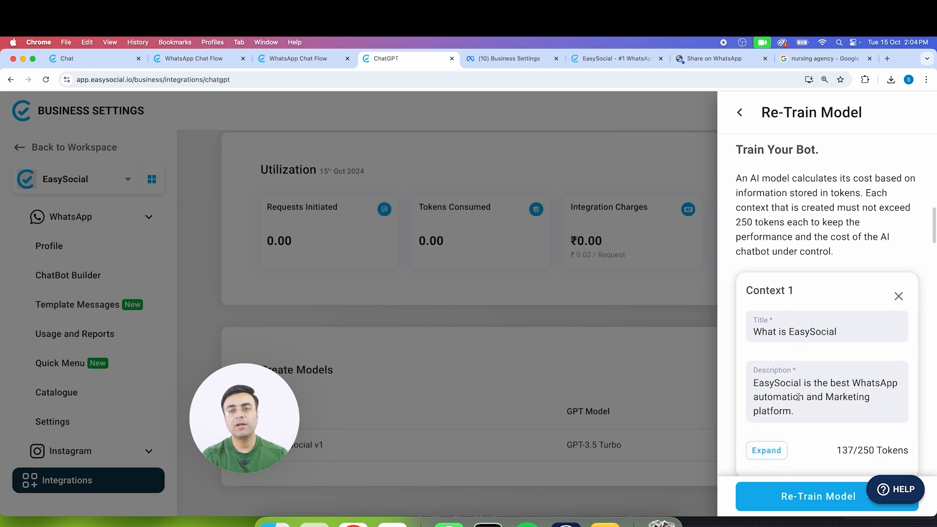
scroll(830, 397, down, 3)
scroll(845, 399, down, 5)
Read the expanded first training context, then close retraining to the ChatGPT integration page
click(759, 379)
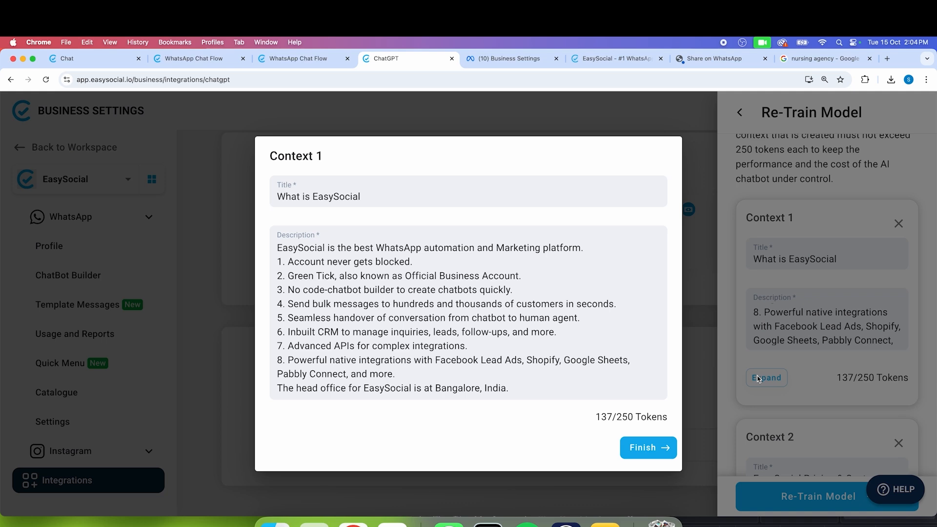
click(664, 450)
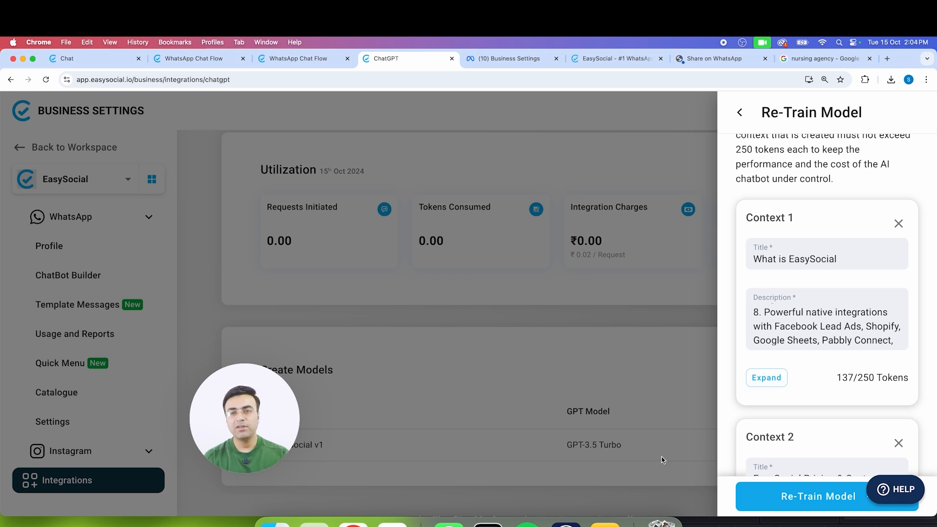
scroll(791, 338, down, 5)
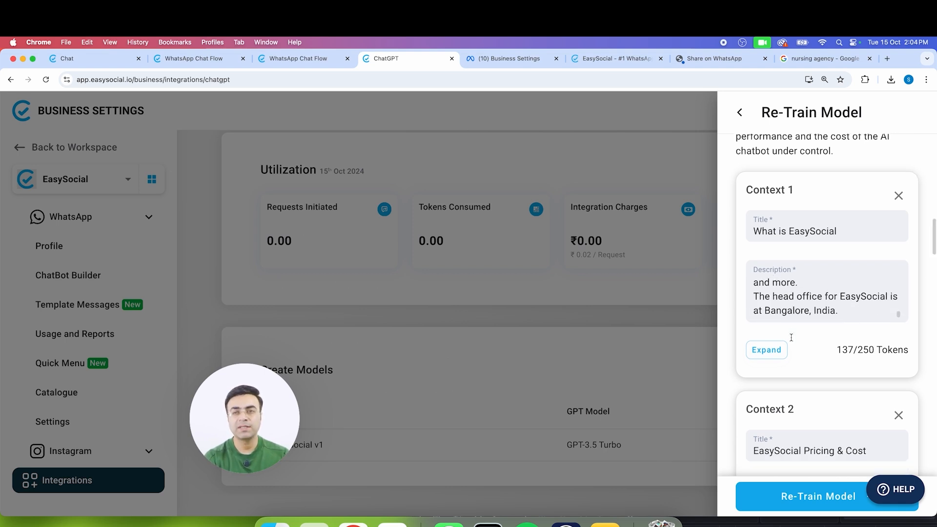
scroll(791, 337, down, 2)
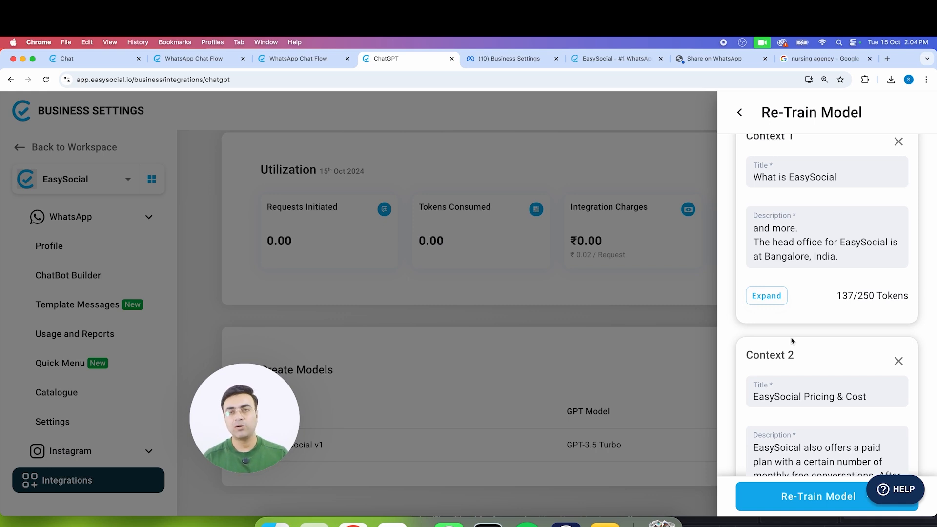
click(739, 112)
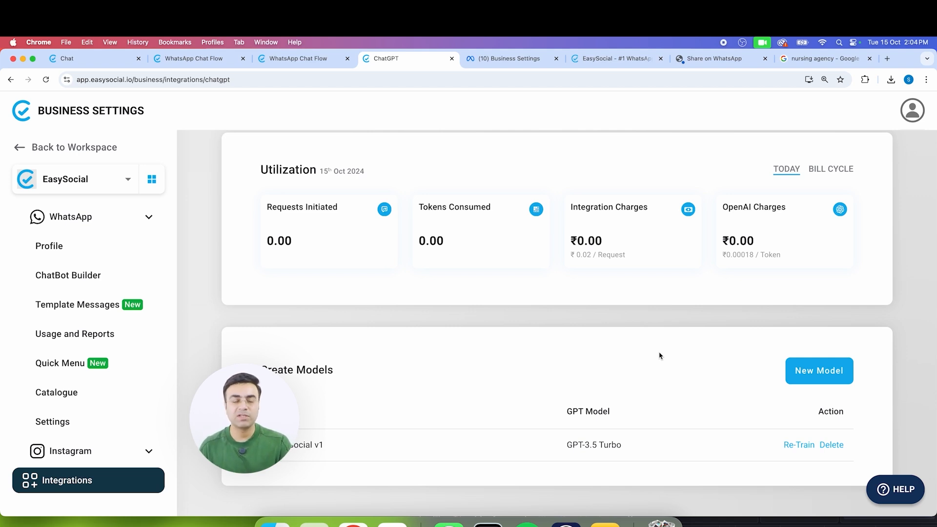
Open WhatsApp Catalogue settings and review its payment methods and shopping messages
scroll(78, 425, up, 5)
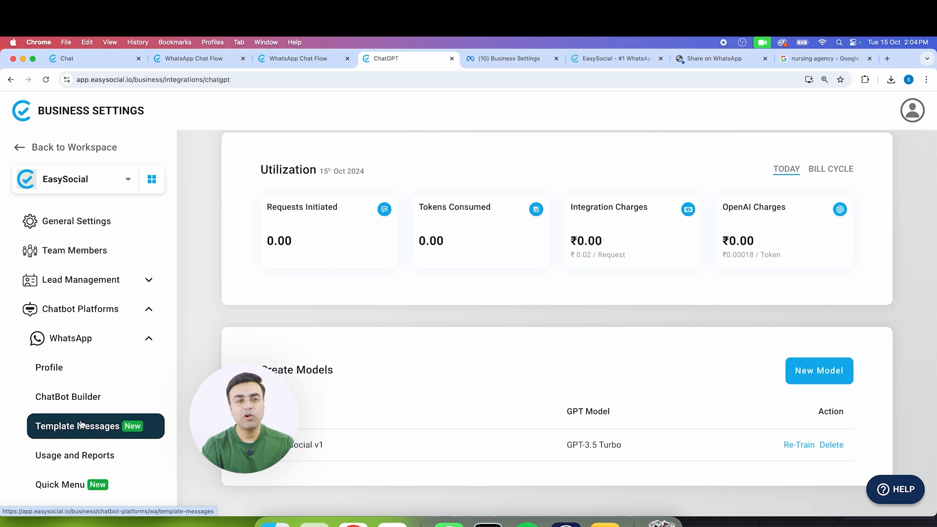
scroll(84, 459, down, 2)
click(84, 462)
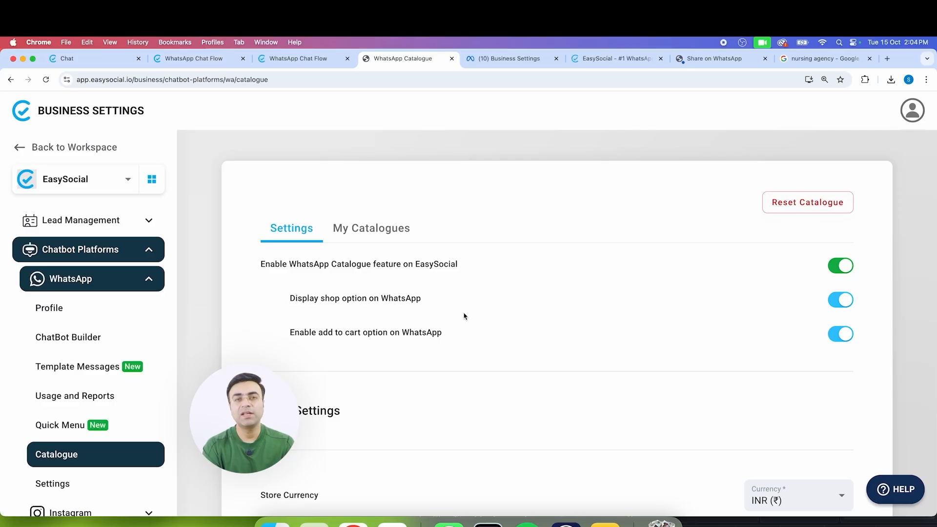
scroll(439, 261, down, 6)
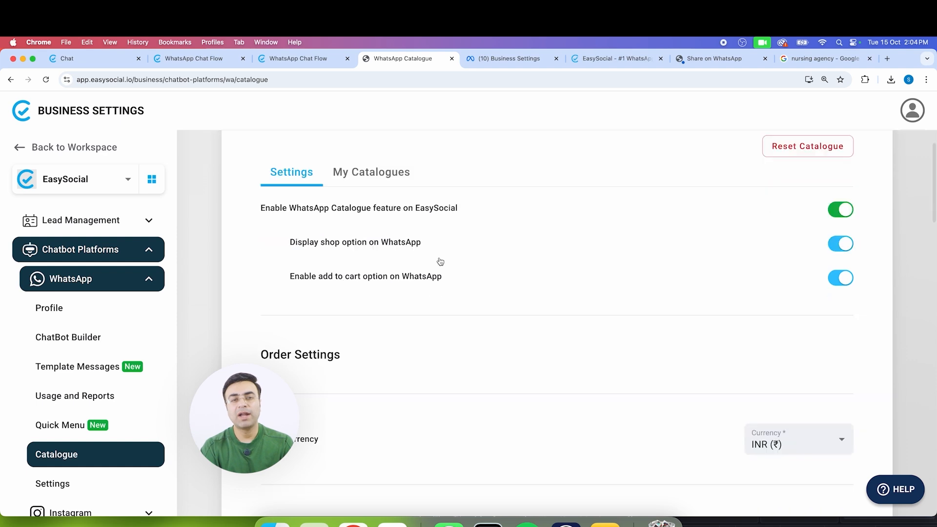
scroll(440, 261, down, 8)
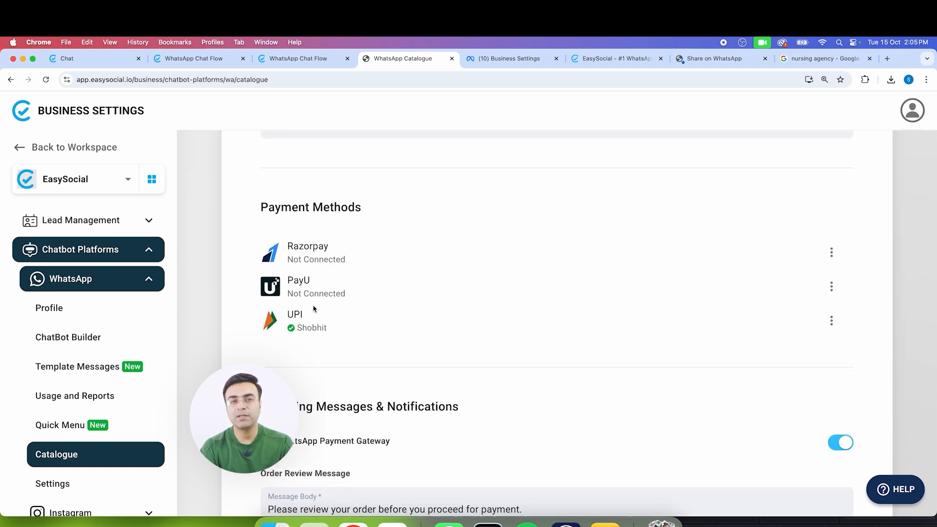
scroll(314, 309, down, 3)
scroll(314, 309, up, 1)
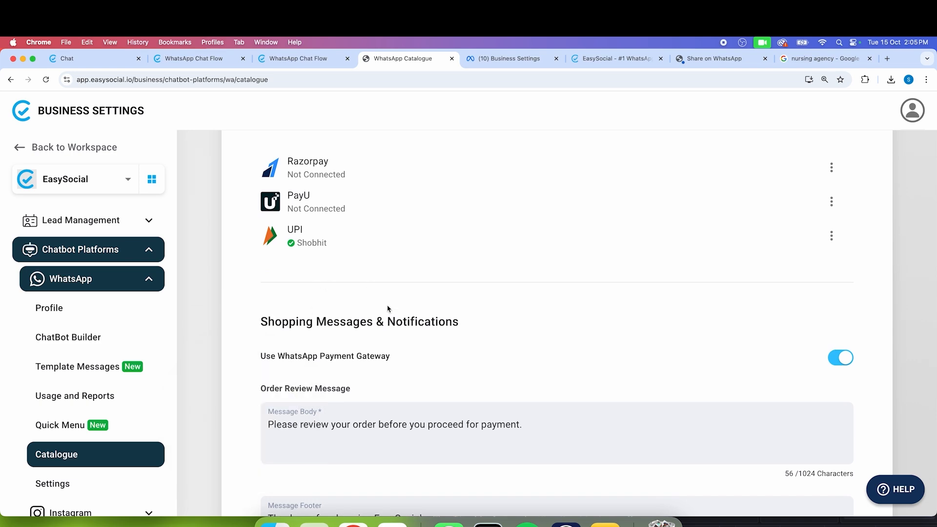
scroll(388, 308, up, 15)
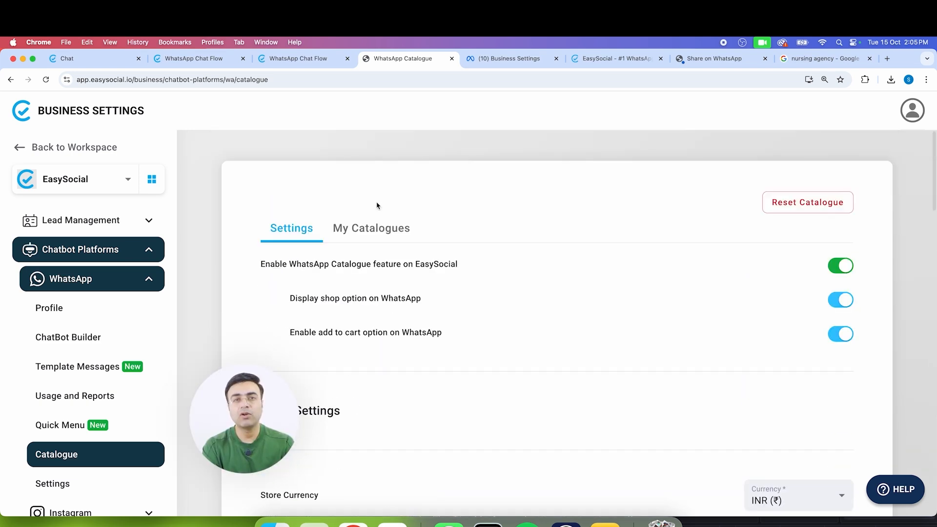
View the My Catalogues list, return to Settings, then open the contact's orders
click(370, 227)
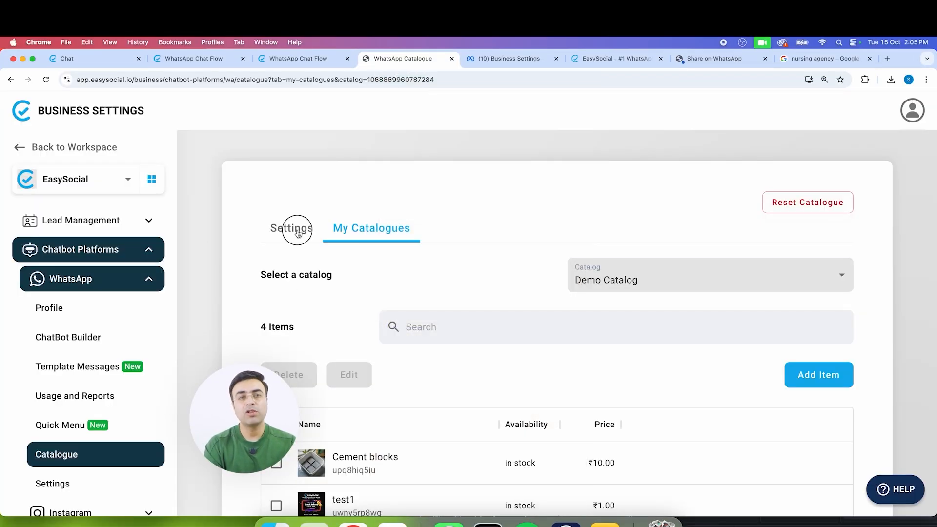
click(291, 229)
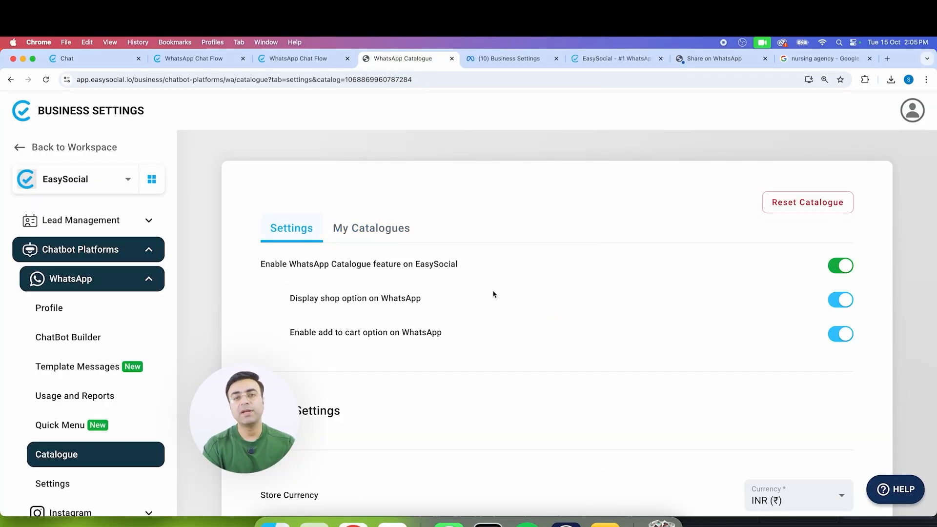
scroll(510, 309, down, 10)
scroll(511, 309, up, 1)
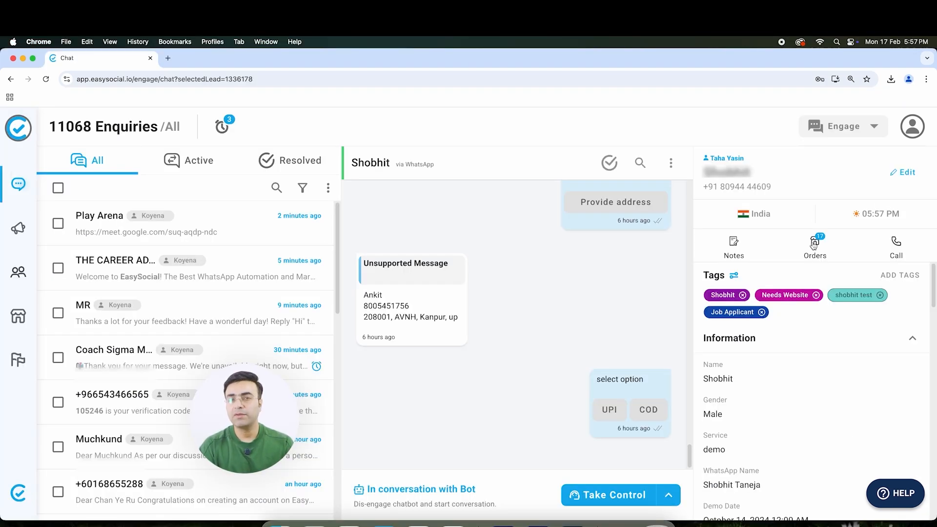
click(814, 244)
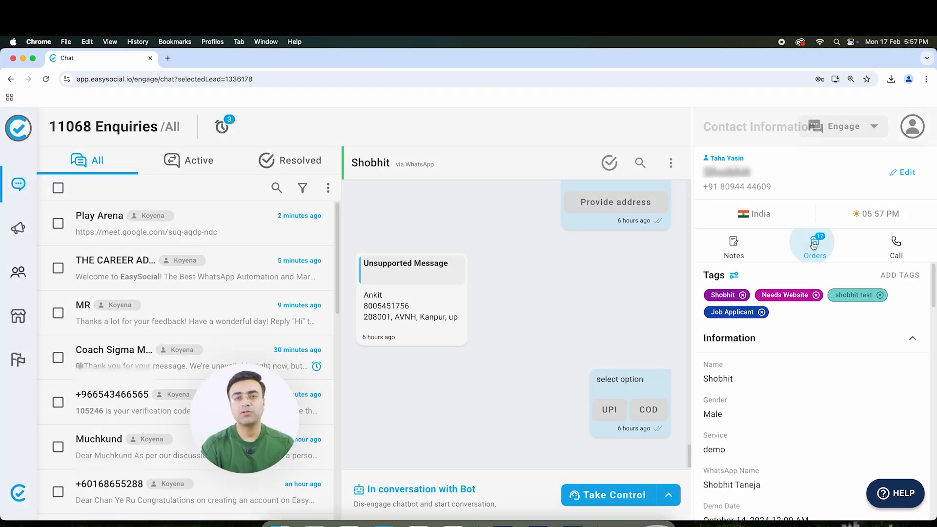
Start a new order for the contact with particulars 'Chatbot Devlopment servic'
click(335, 273)
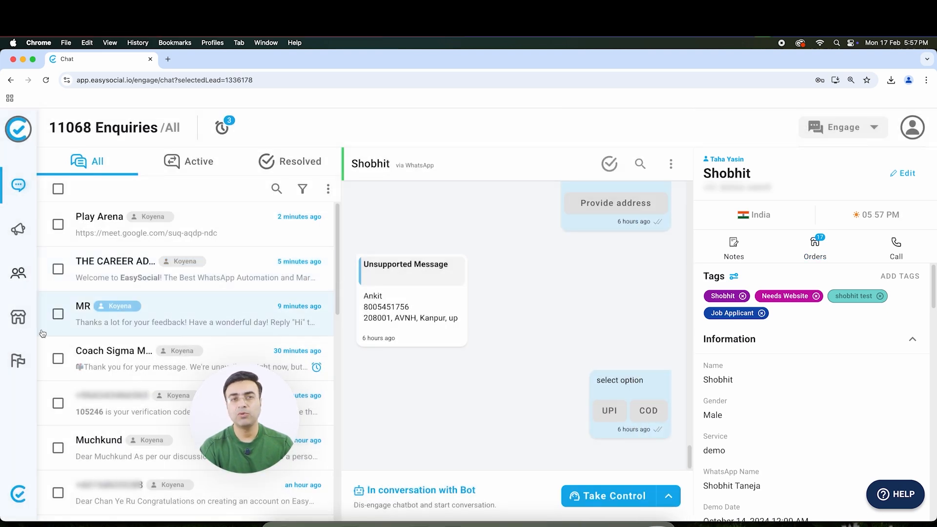
click(18, 318)
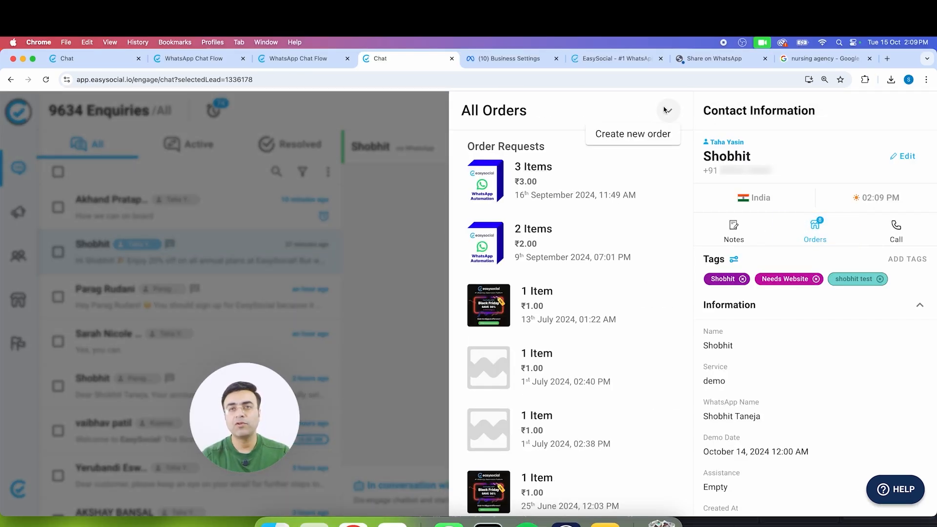
click(666, 110)
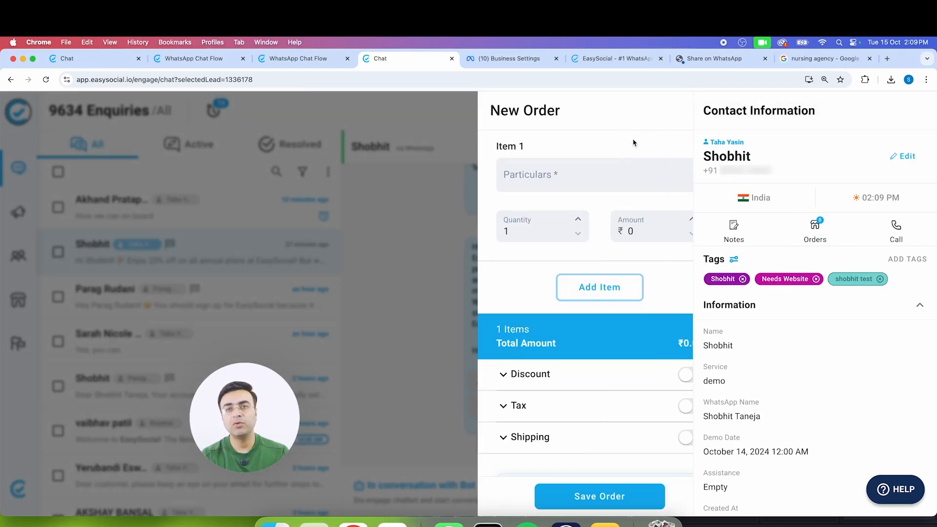
click(617, 177)
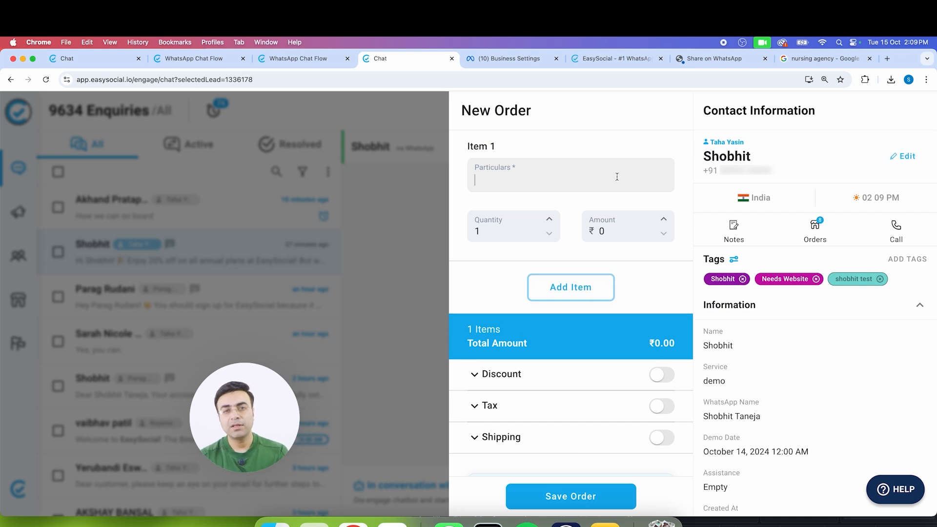
text(Chatbot Devlopment servic)
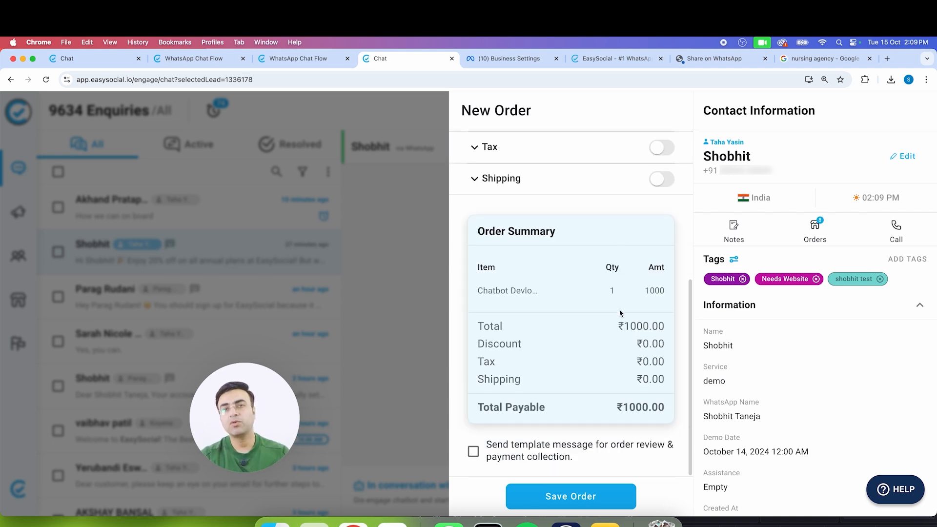
Enable the review-and-pay template message, save the ₹1000 order, and check its details
scroll(657, 189, up, 3)
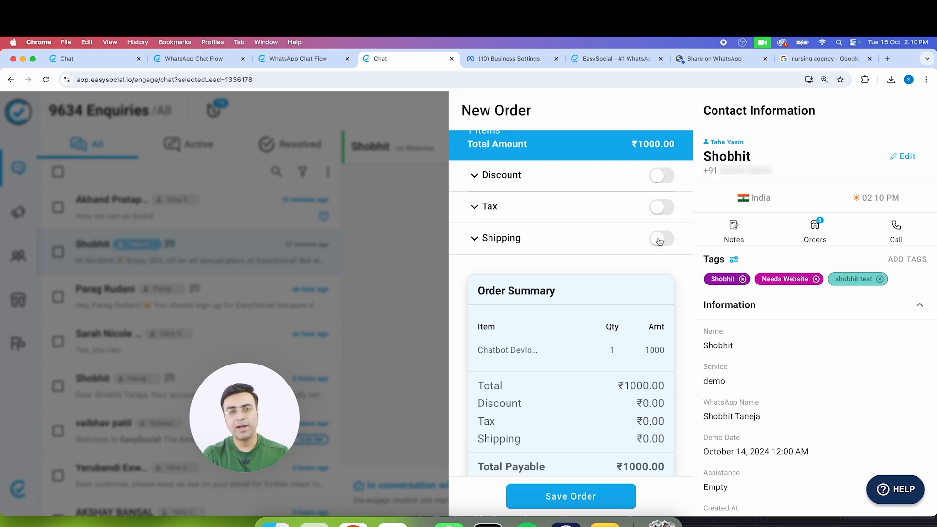
scroll(659, 241, down, 3)
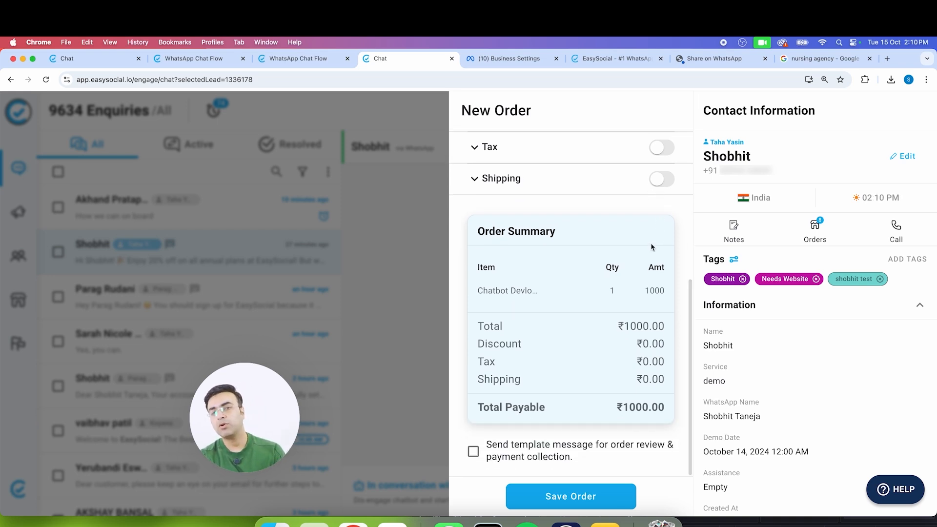
click(473, 451)
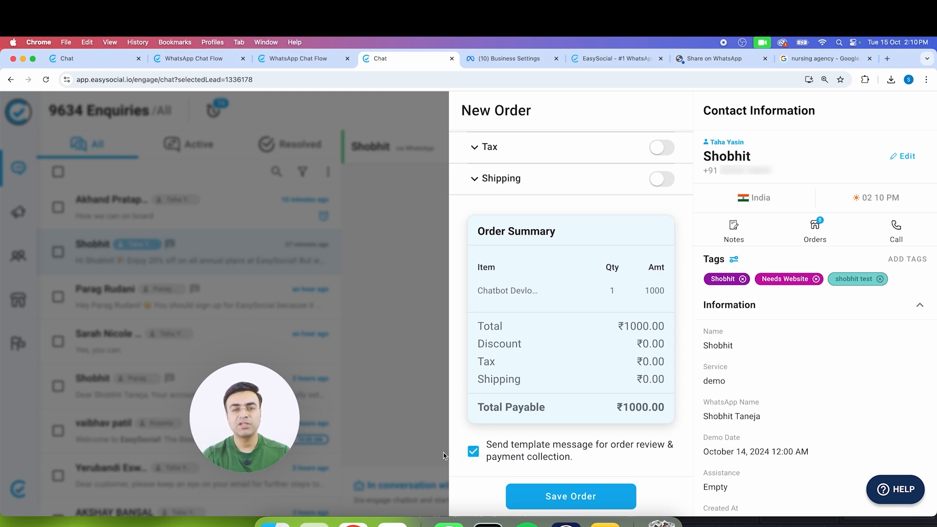
click(581, 497)
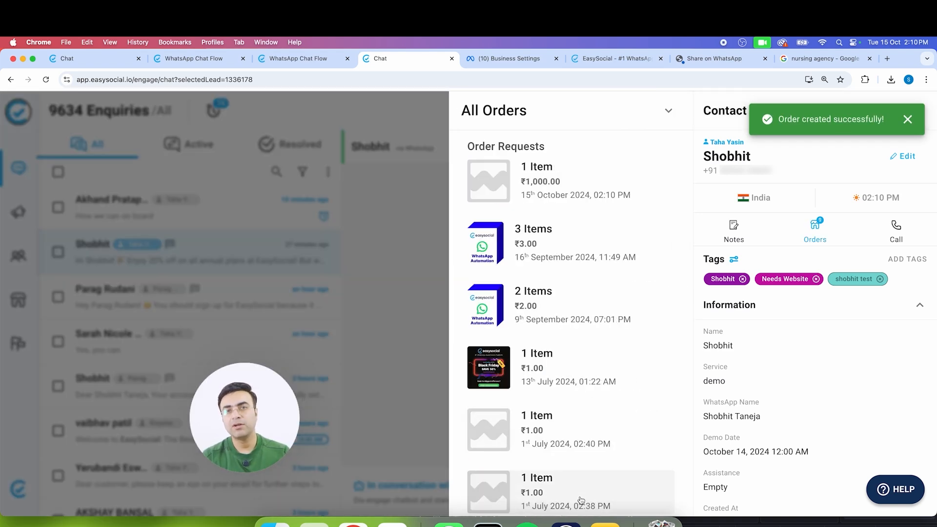
click(552, 180)
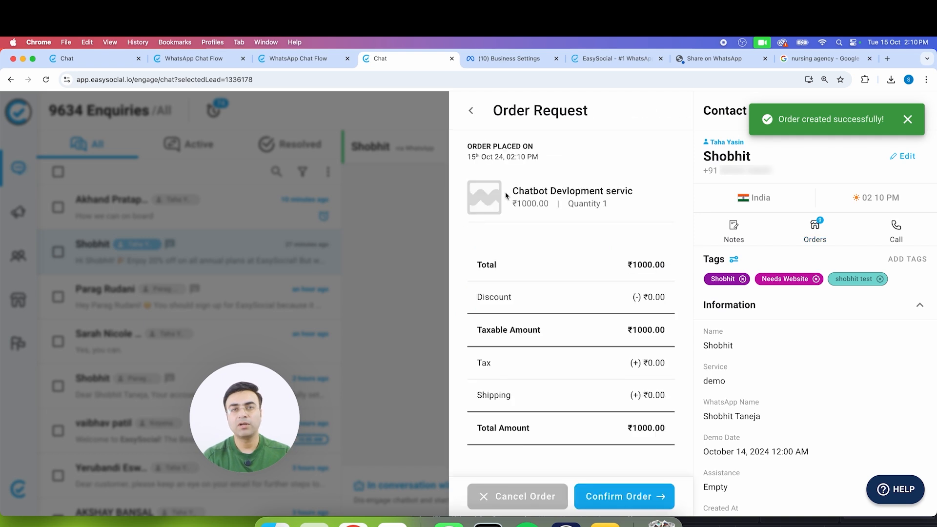
click(427, 247)
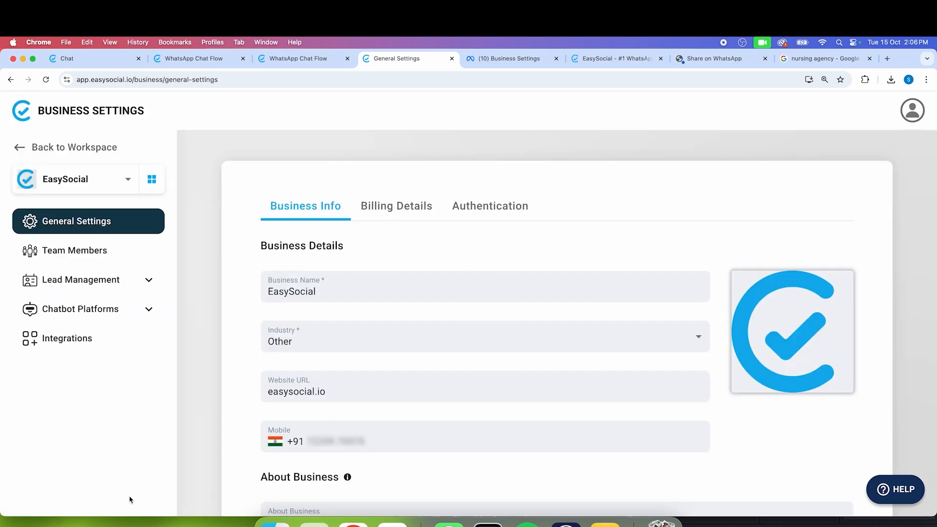
Open the Woo Commerce integration and browse Link New Event's templates and order events without saving
click(68, 338)
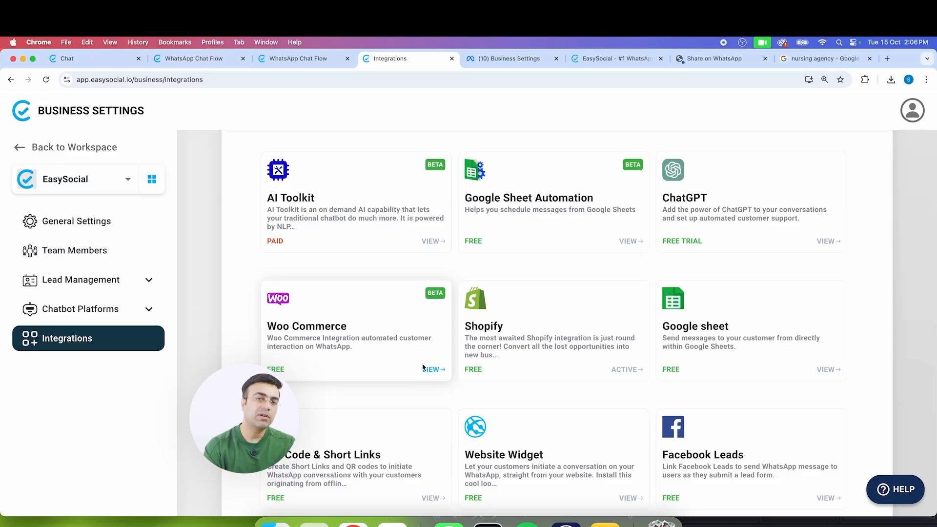
click(440, 376)
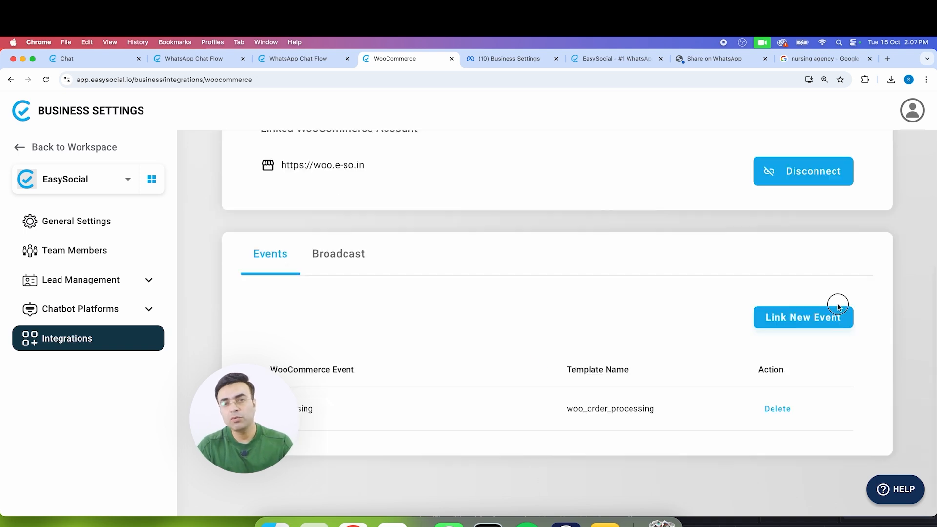
click(839, 307)
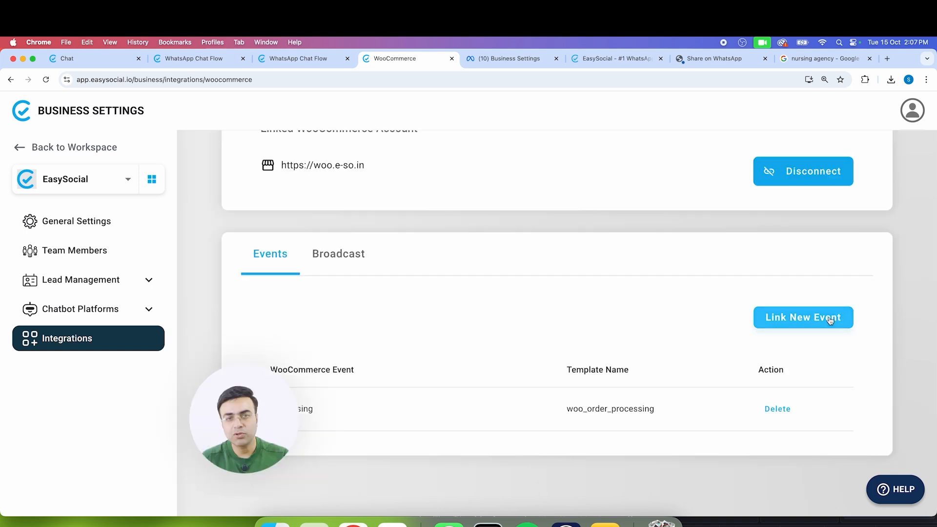
click(805, 220)
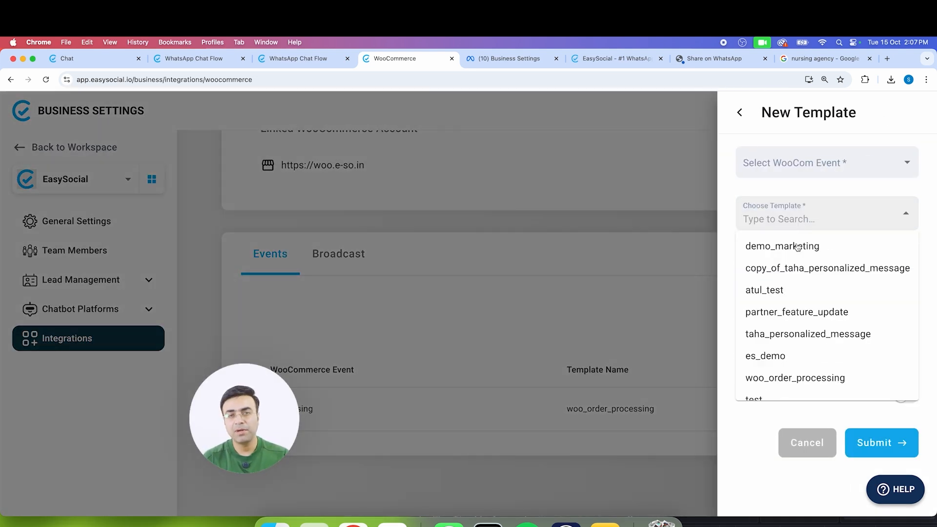
click(776, 154)
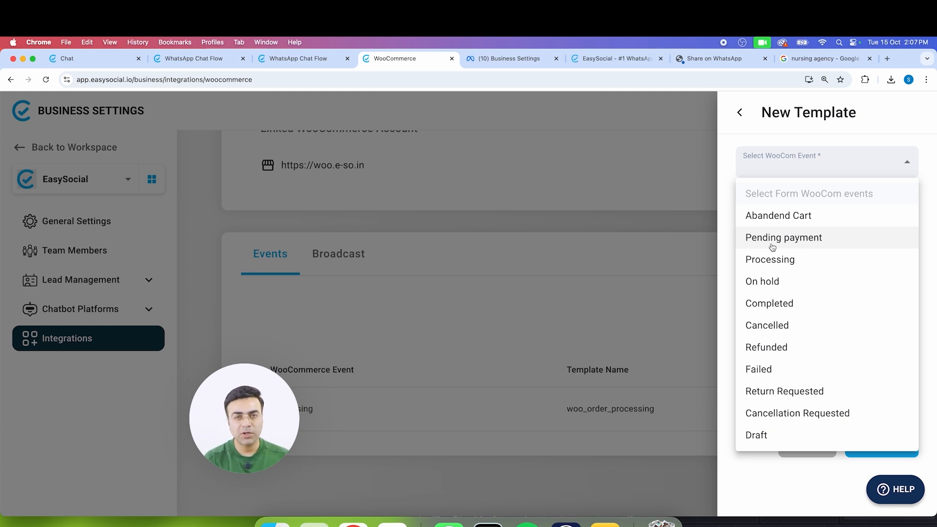
click(636, 310)
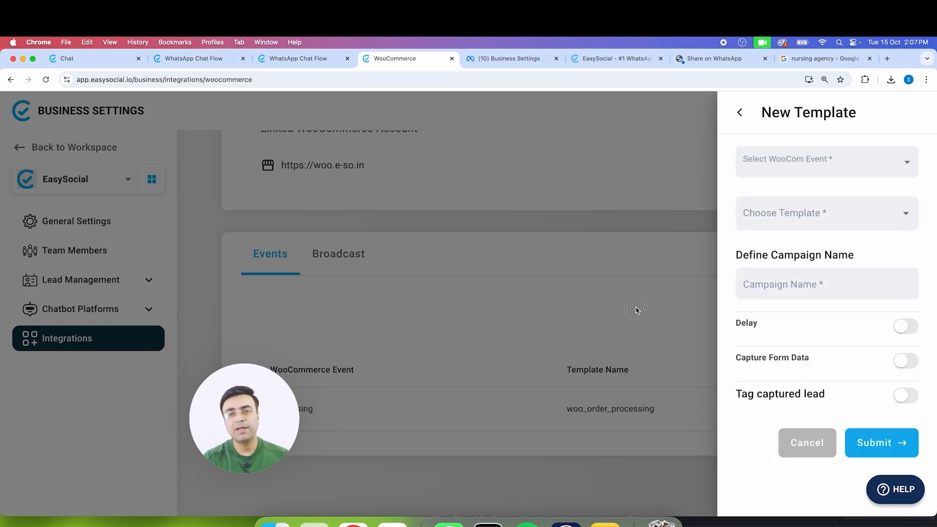
click(737, 112)
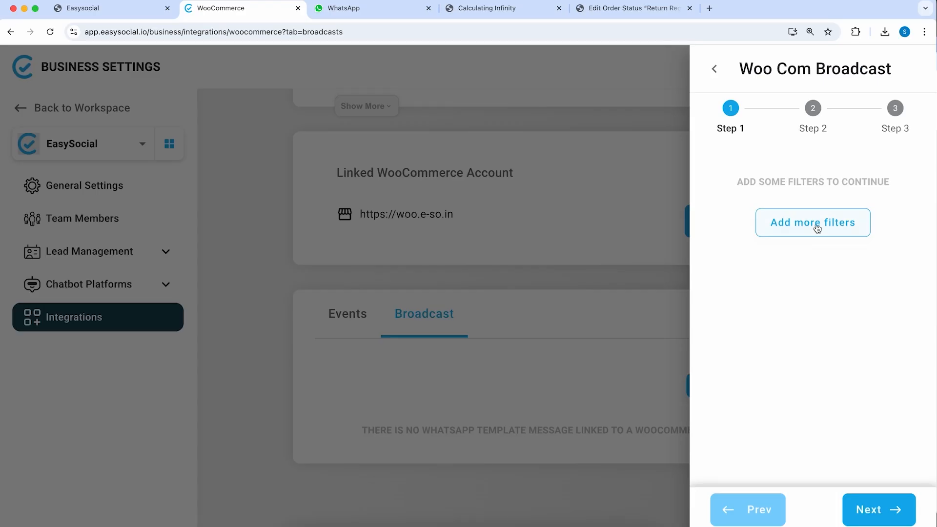
Filter broadcast orders dated 15-09-2023 to 31-10-2023 with order value above ₹5000
click(818, 228)
click(812, 241)
click(781, 299)
click(782, 308)
click(772, 408)
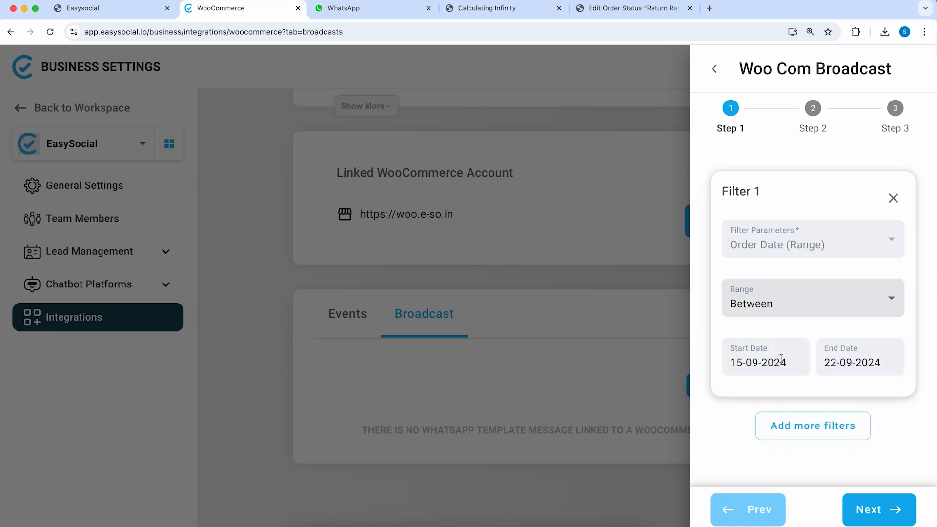
click(762, 362)
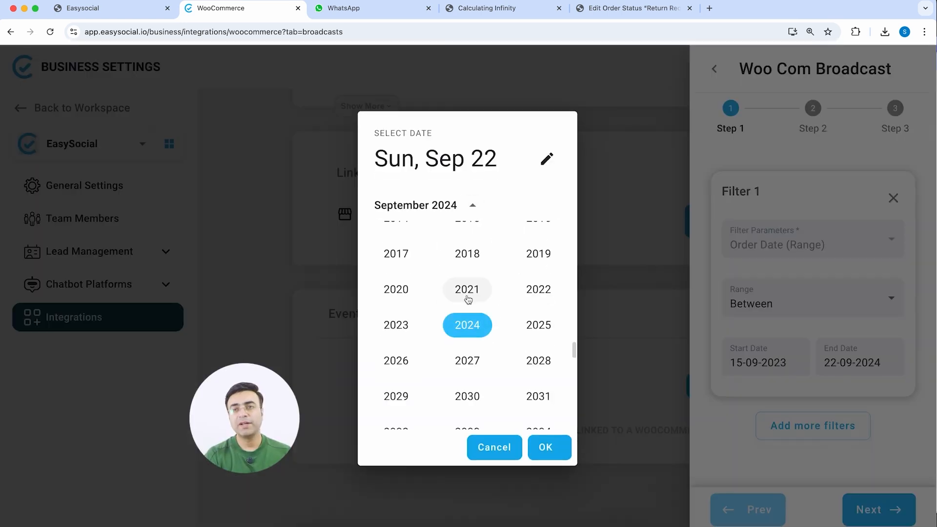
click(396, 325)
click(557, 214)
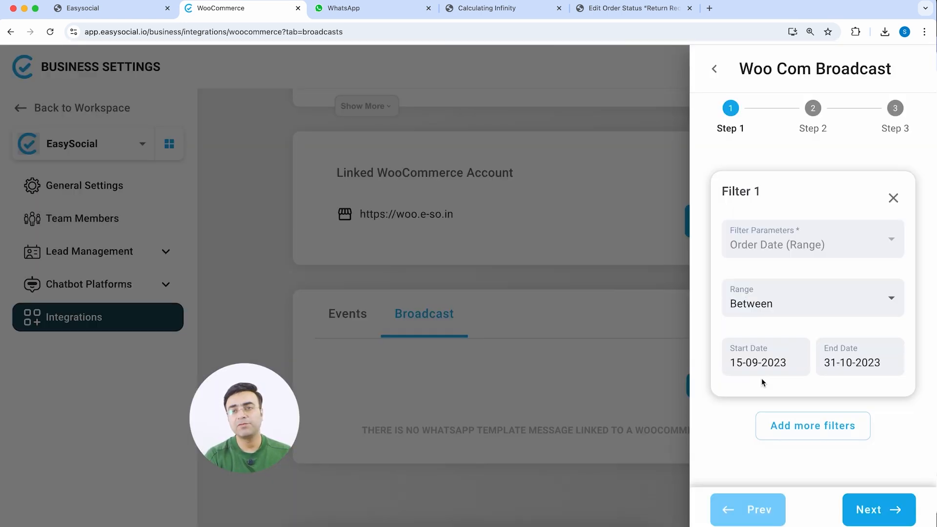
click(790, 424)
click(776, 494)
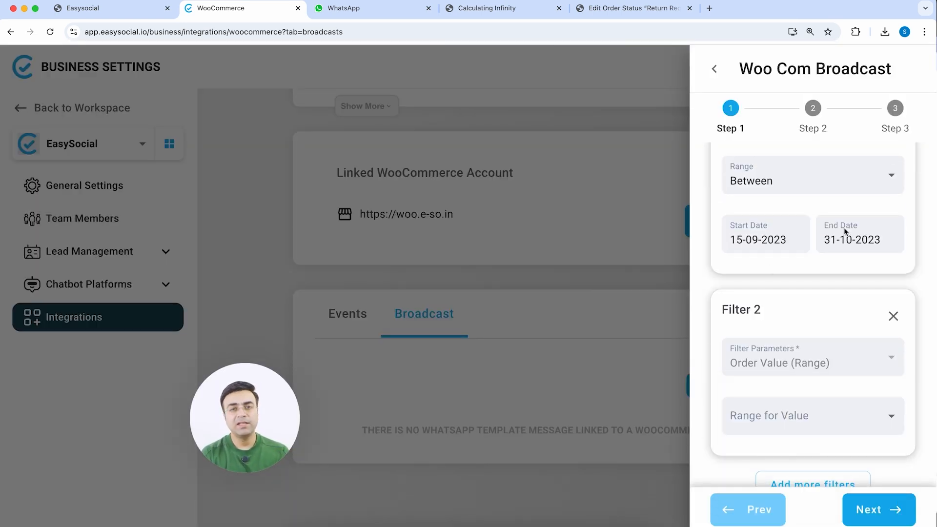
click(810, 416)
click(764, 478)
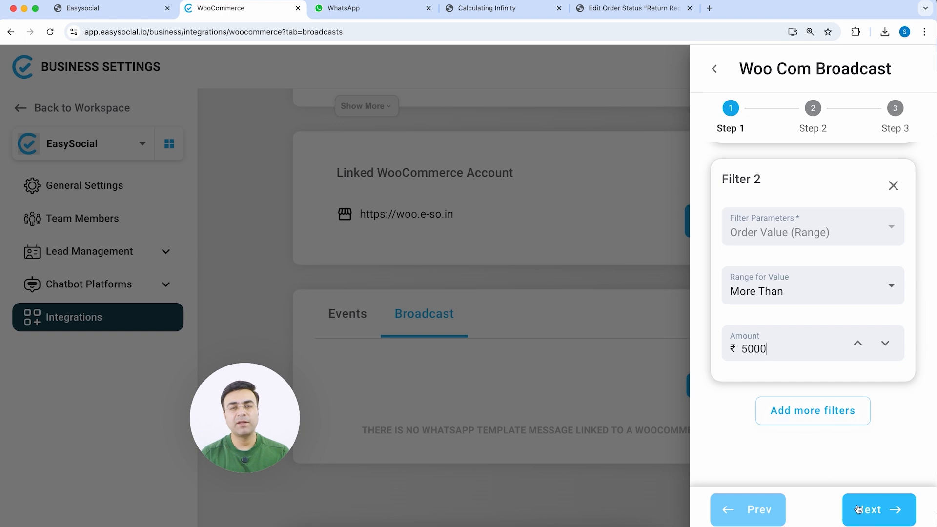
click(873, 512)
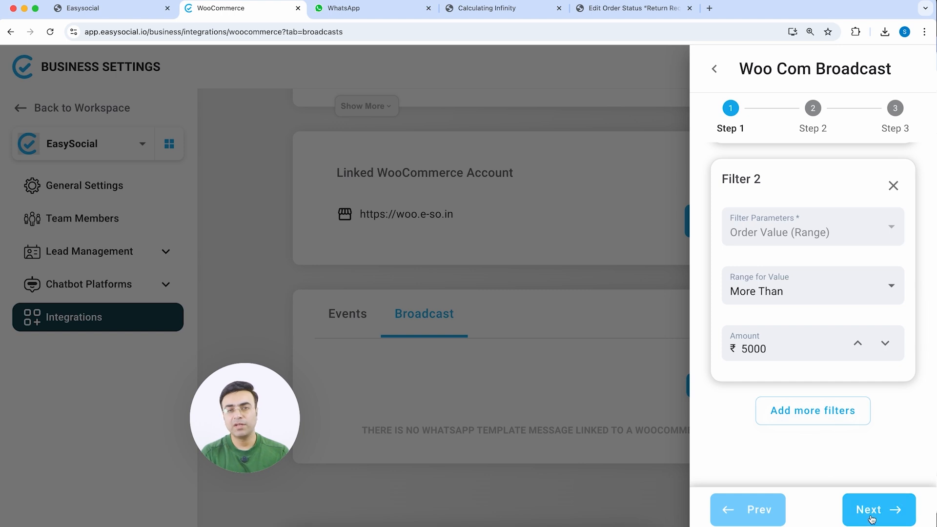
Name the campaign 'Diwali Promotions', use the hello_world template, and choose a daily send time
click(790, 256)
text(Diwali Promotions)
click(830, 309)
click(762, 444)
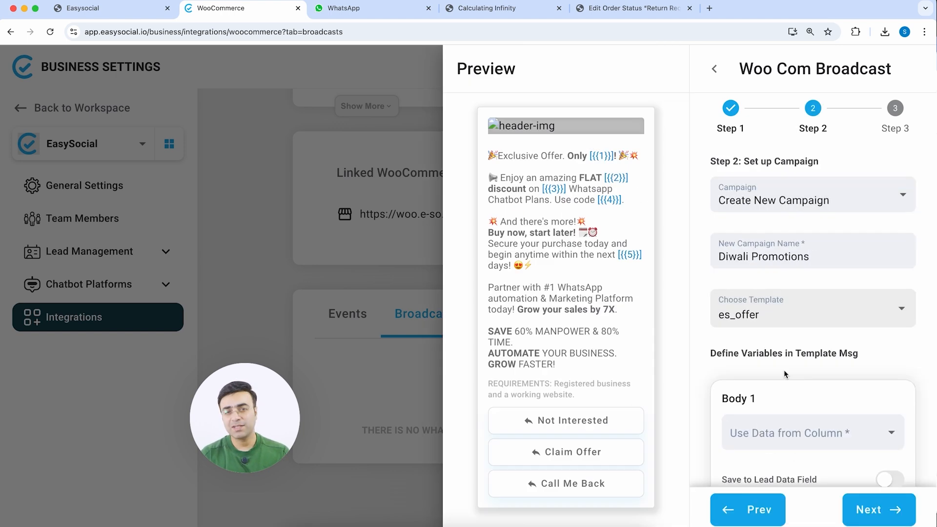
click(830, 298)
click(775, 339)
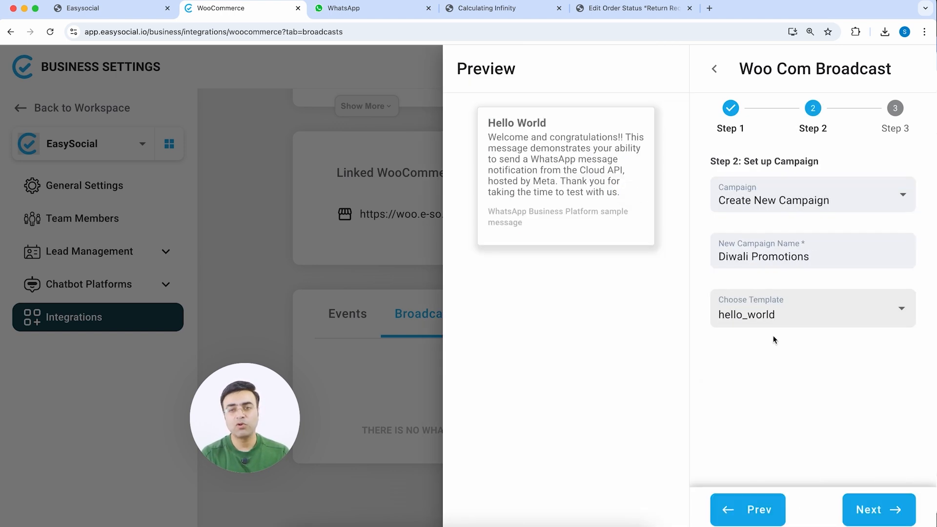
click(875, 513)
click(806, 253)
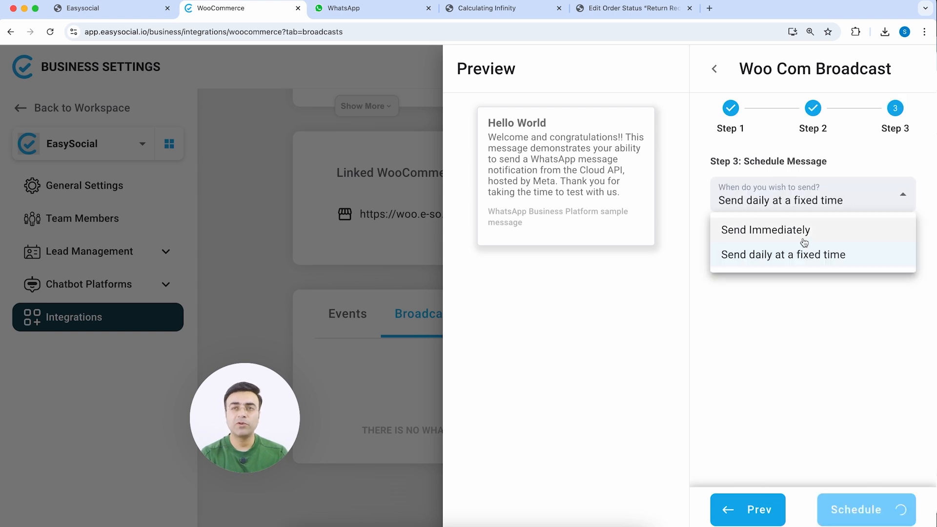
click(803, 251)
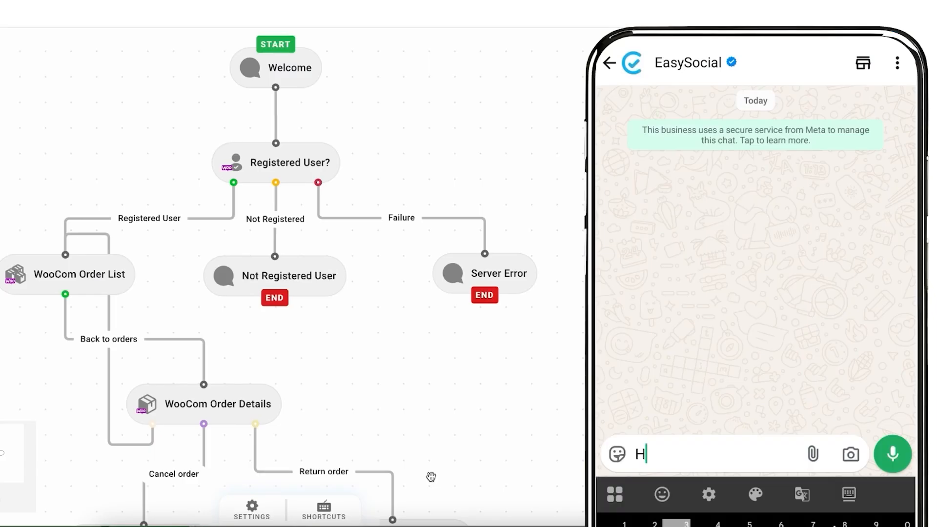
Pan the Woo Com flow canvas down to the cancel and return order branches
drag(431, 468, 483, 243)
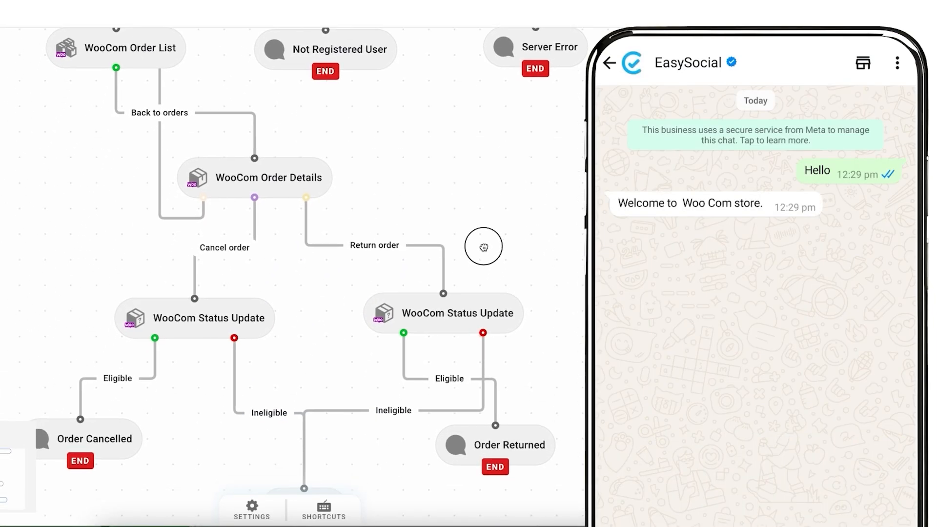
drag(532, 349, 543, 268)
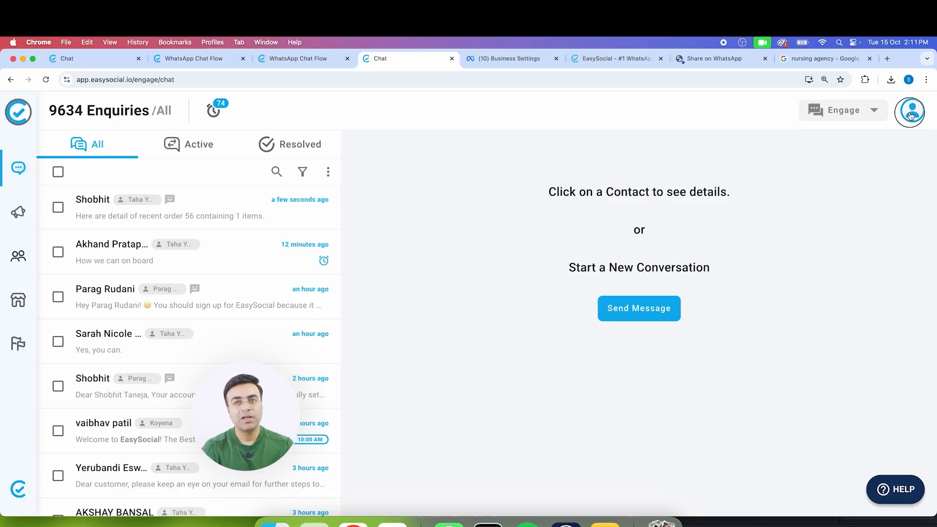
Go to Business Settings > Chatbot Platforms > WhatsApp > Usage and Reports and scroll through it
click(913, 110)
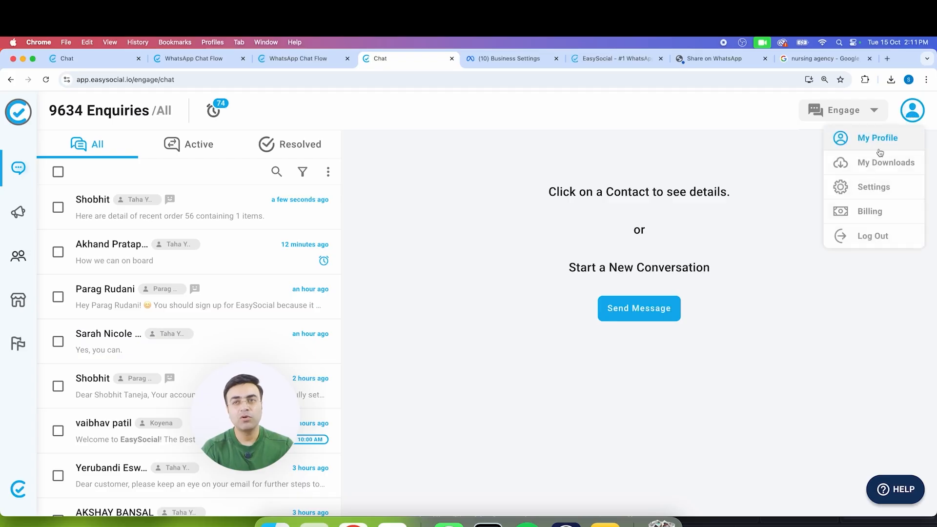
click(871, 186)
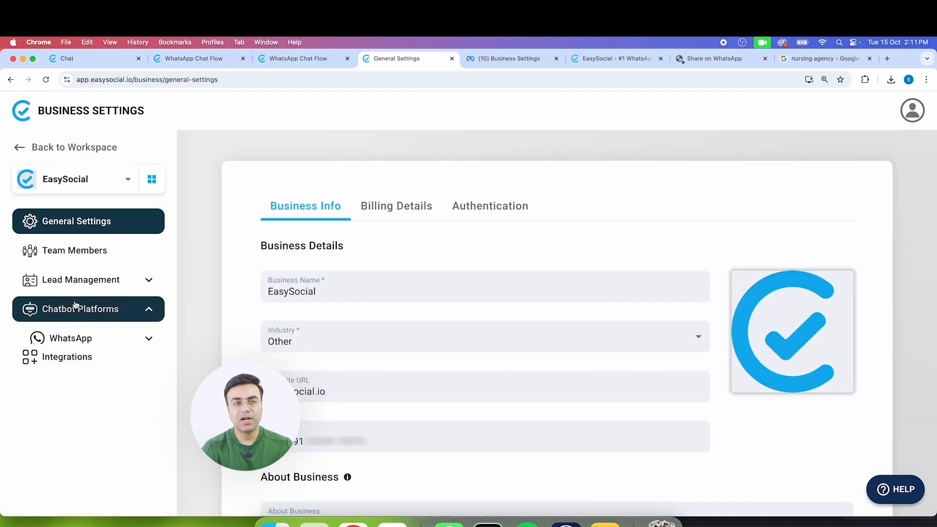
click(80, 309)
click(86, 344)
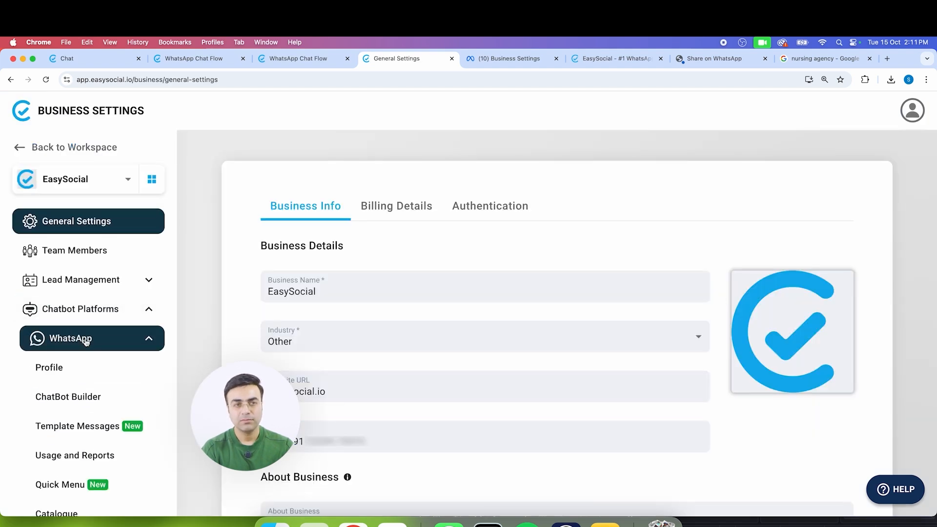
click(80, 462)
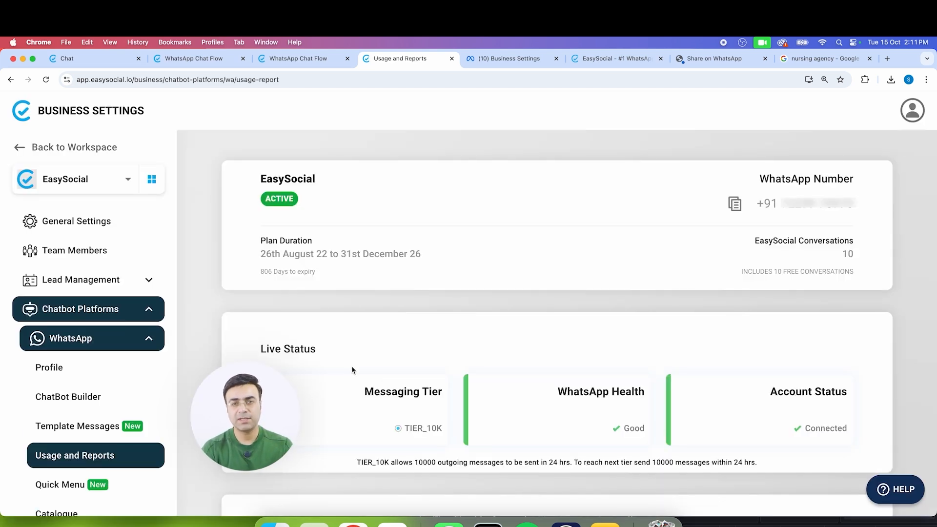
scroll(351, 368, down, 5)
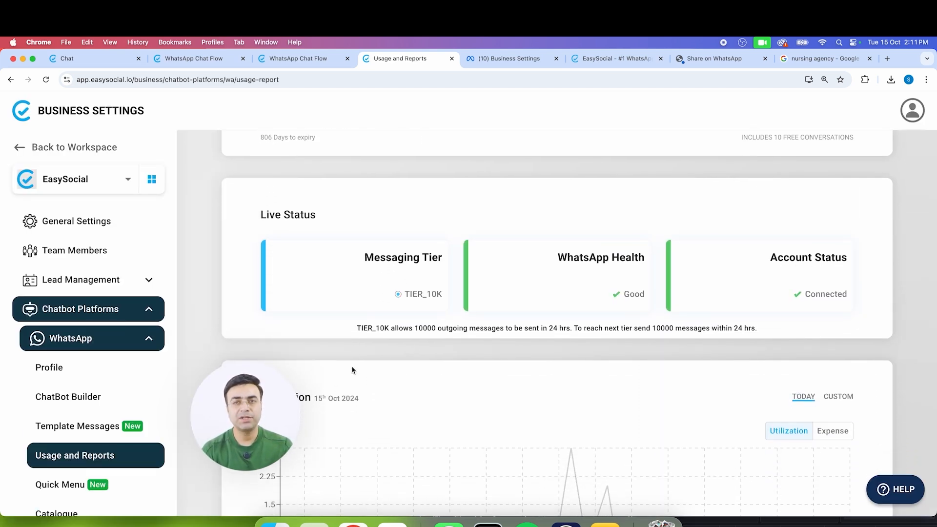
scroll(353, 370, down, 1)
scroll(353, 370, down, 7)
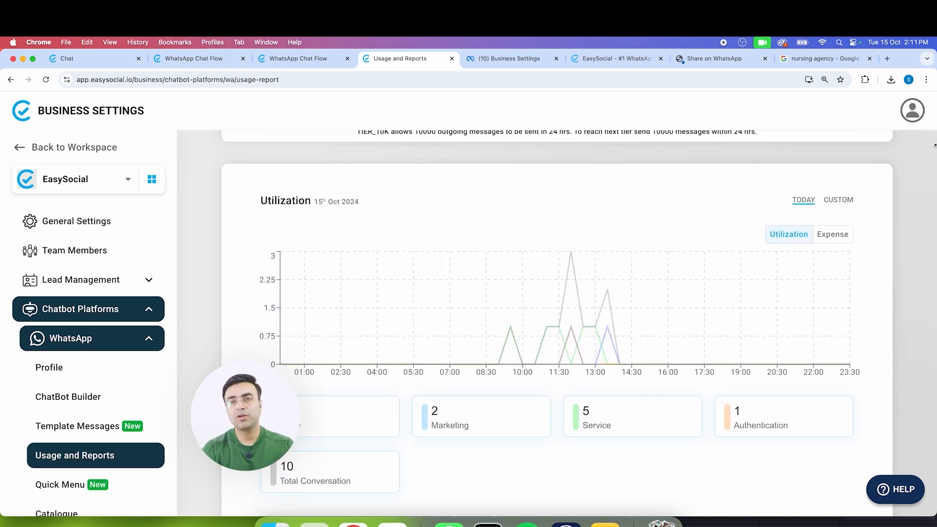
Set a custom usage range of 1–15 October to show the monthly utilization report
click(844, 200)
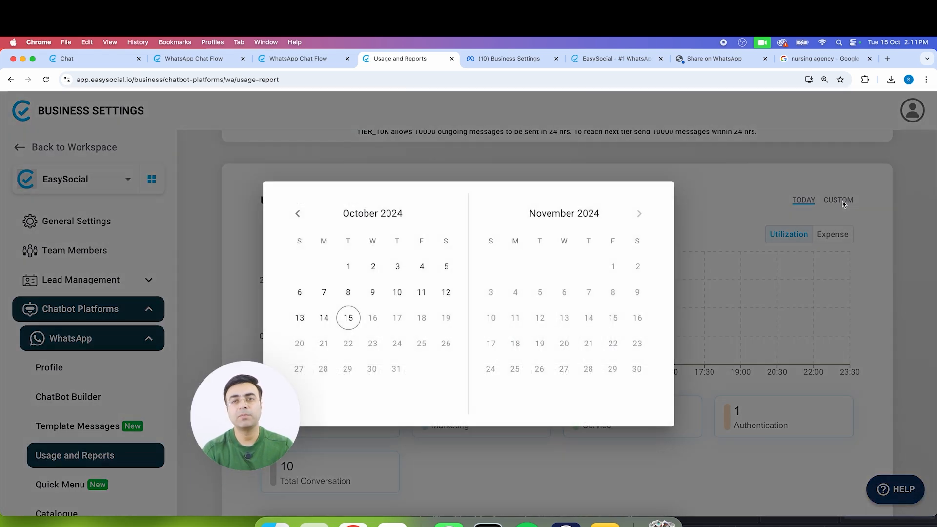
click(349, 267)
click(348, 318)
scroll(614, 329, down, 6)
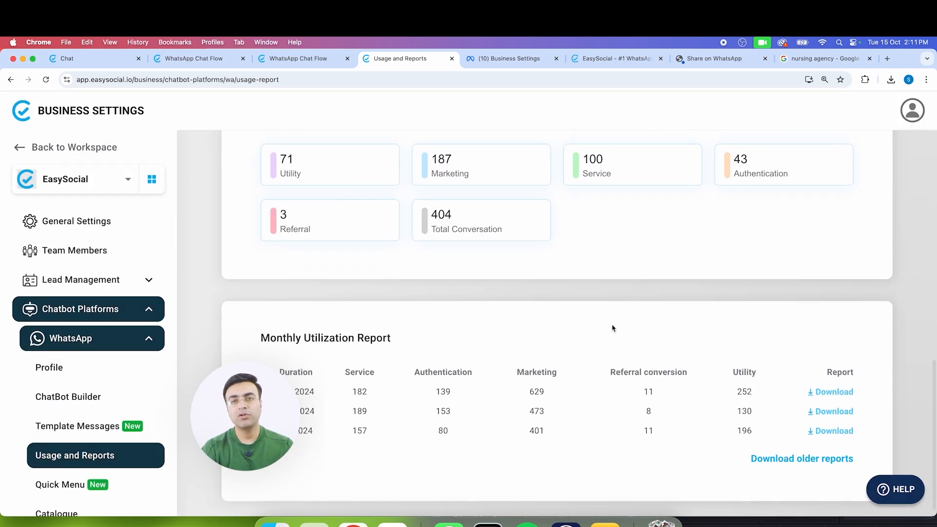